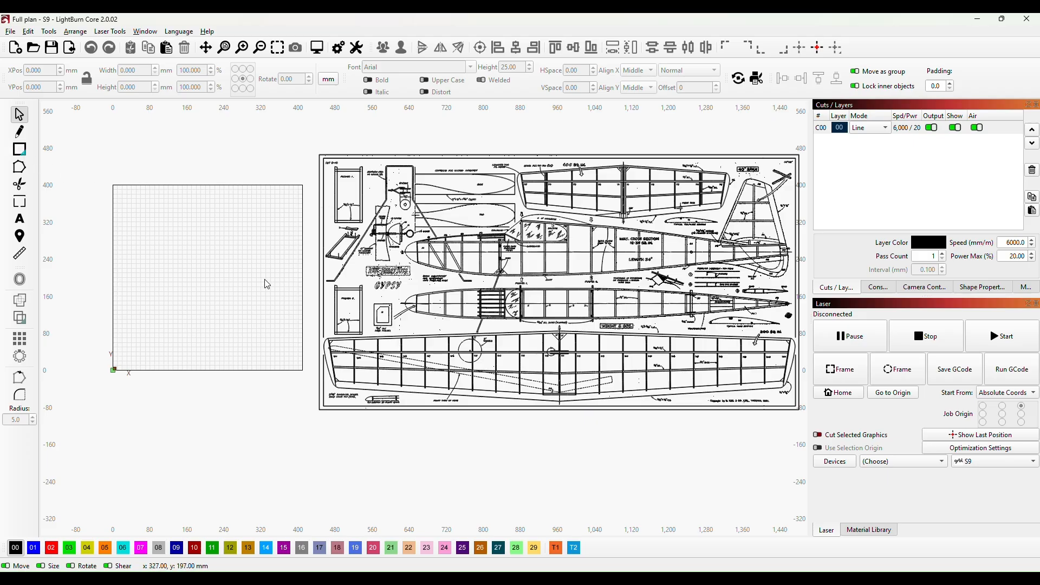
Open the !.8th Balsa project and view its S-rib, F and R parts up close
{"action": "left_click", "coordinate": [11, 31]}
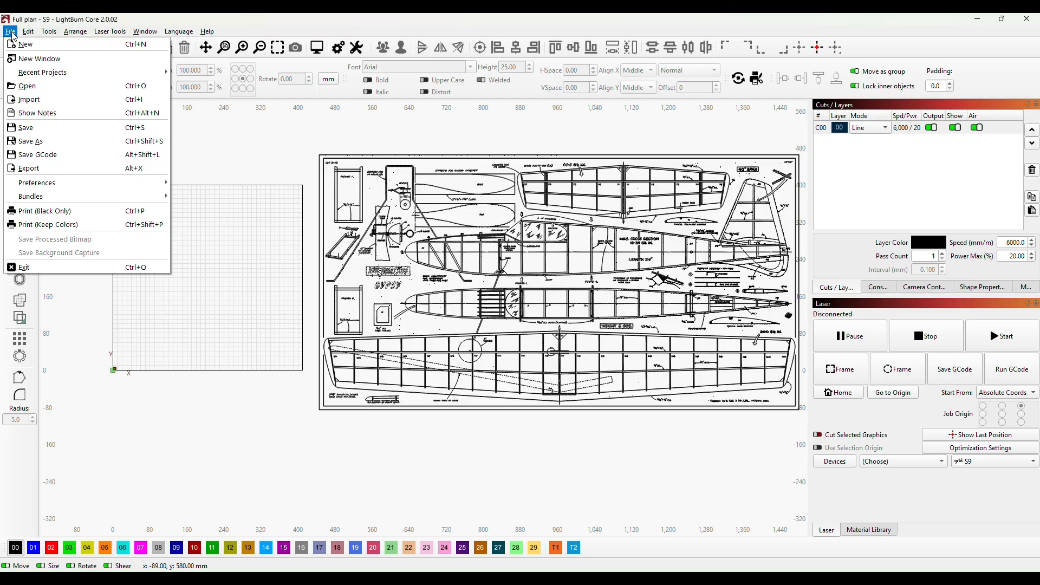
{"action": "left_click", "coordinate": [39, 87]}
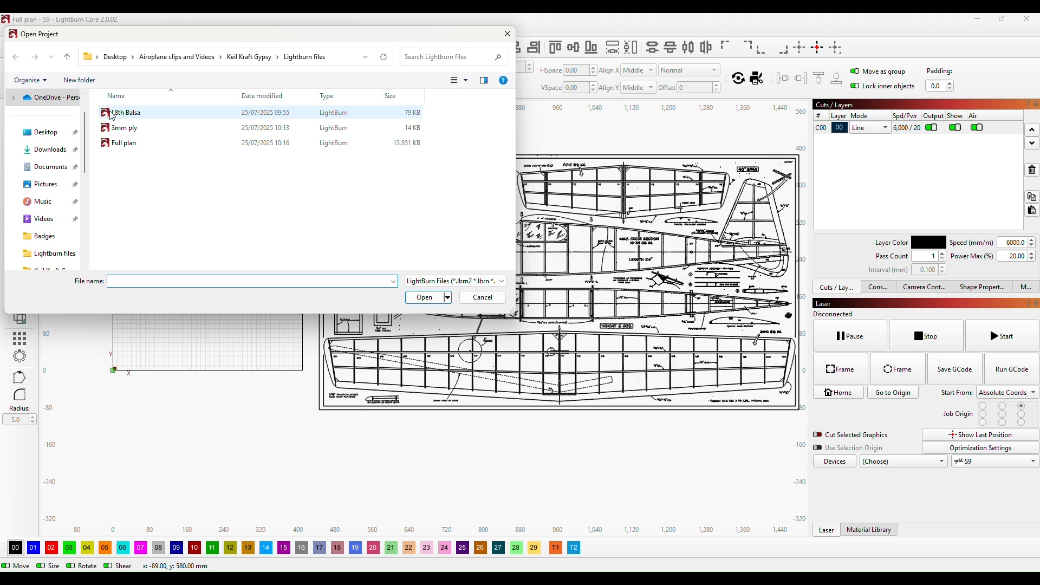
{"action": "double_click", "coordinate": [108, 114]}
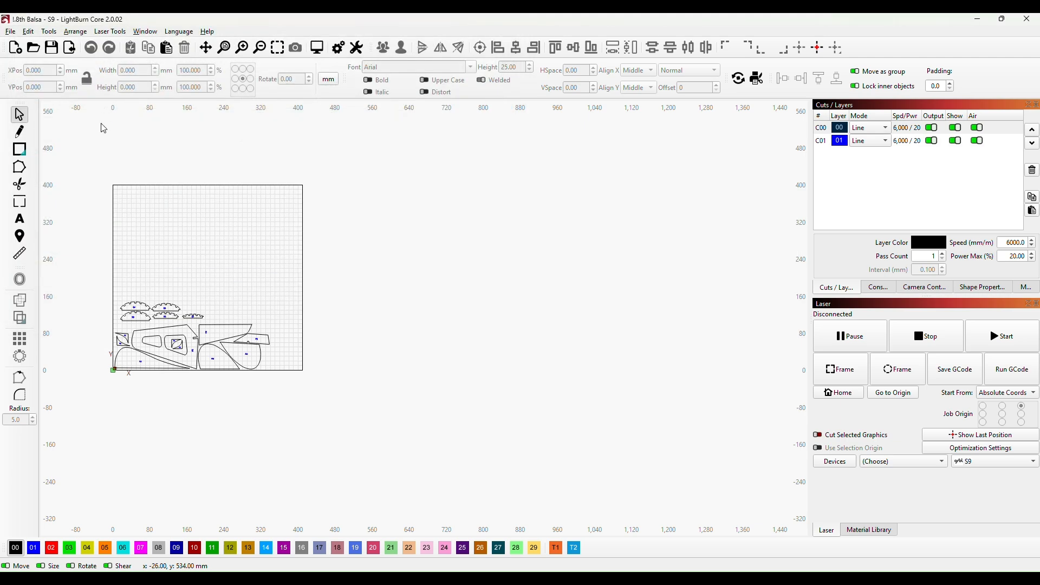
{"action": "scroll", "coordinate": [171, 326], "scroll_direction": "up", "scroll_amount": 5}
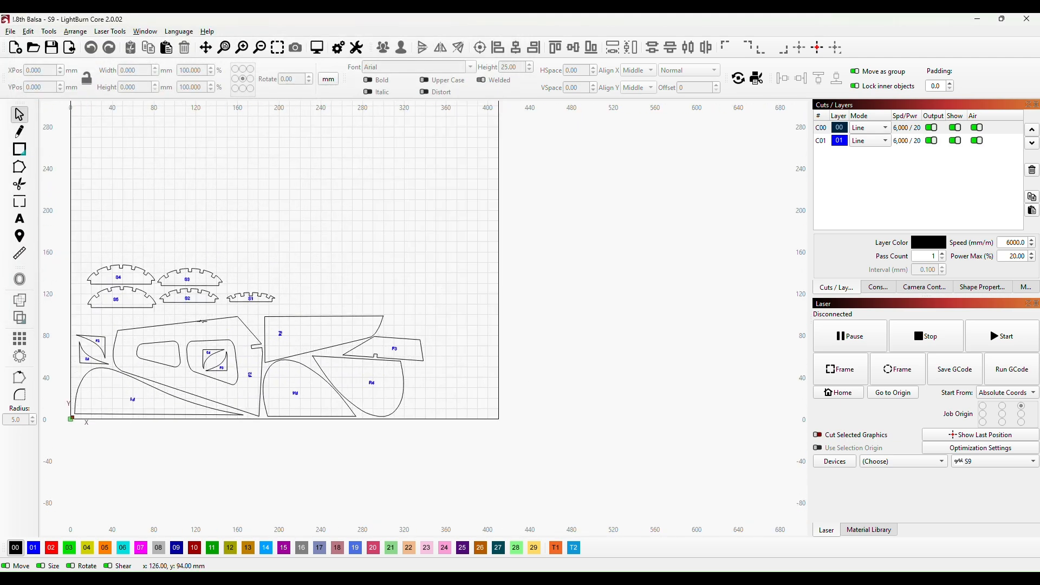
{"action": "left_click_drag", "start_coordinate": [321, 335], "coordinate": [279, 349]}
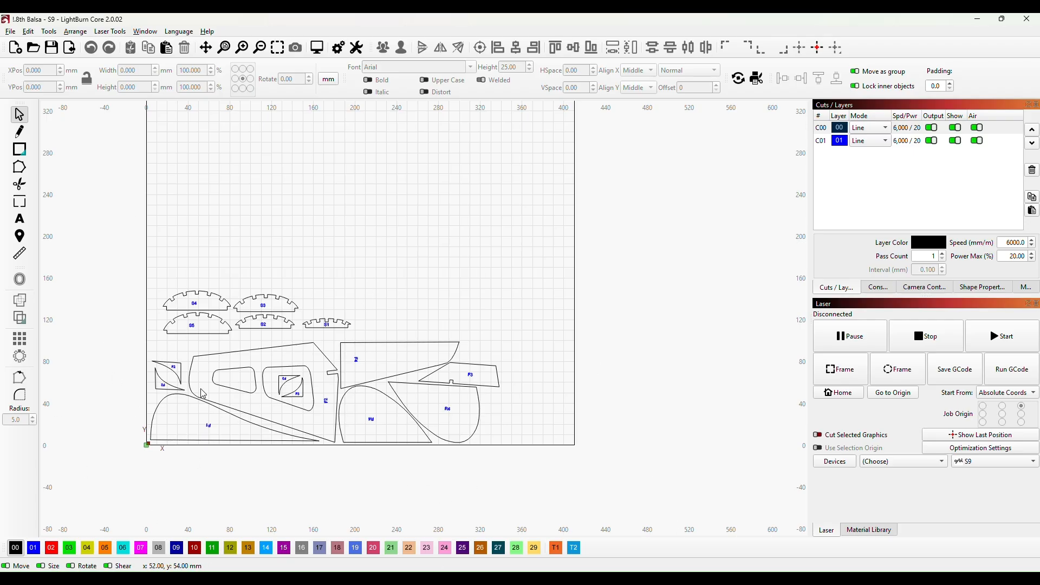
{"action": "scroll", "coordinate": [207, 386], "scroll_direction": "up", "scroll_amount": 4}
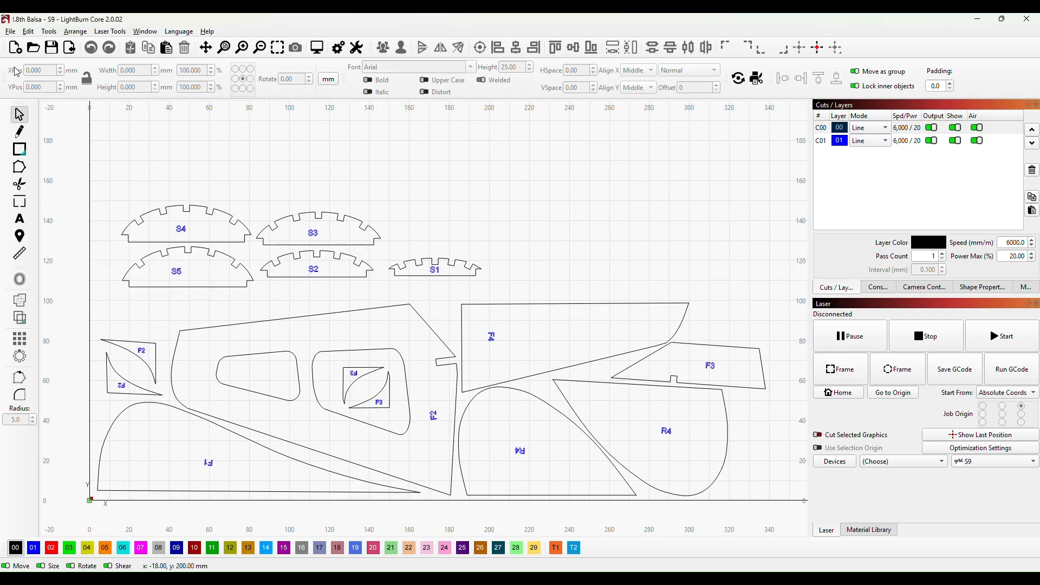
Open the 3mm ply project and view its two F1 and F2 former parts
{"action": "left_click", "coordinate": [11, 31]}
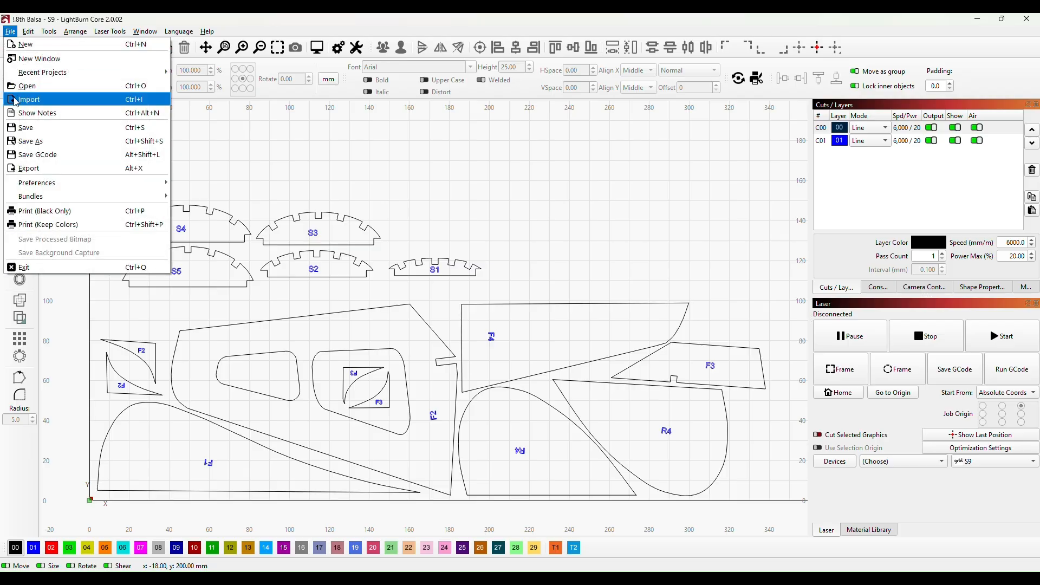
{"action": "left_click", "coordinate": [44, 94]}
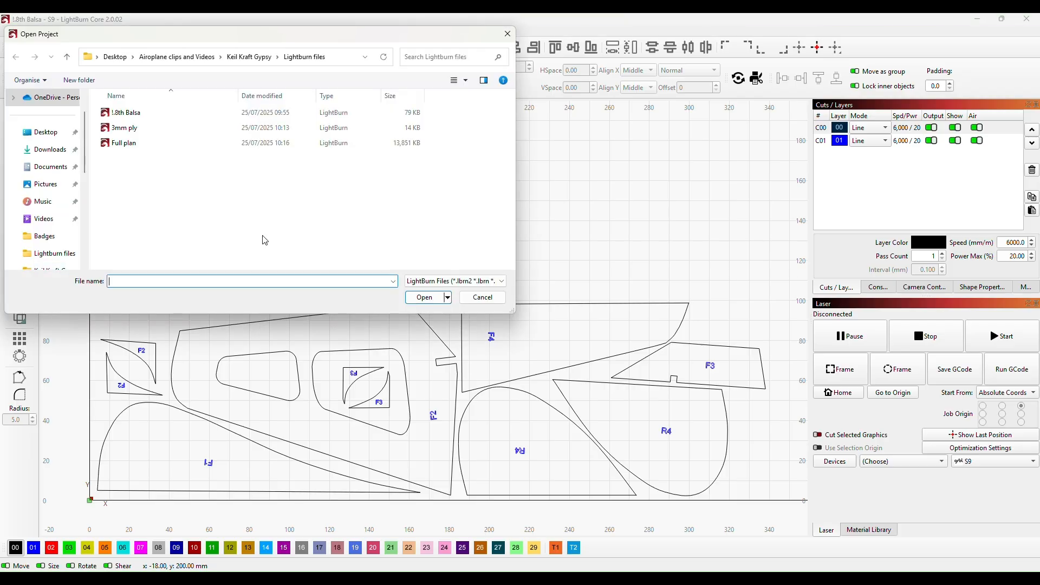
{"action": "left_click", "coordinate": [124, 130]}
{"action": "double_click", "coordinate": [122, 133]}
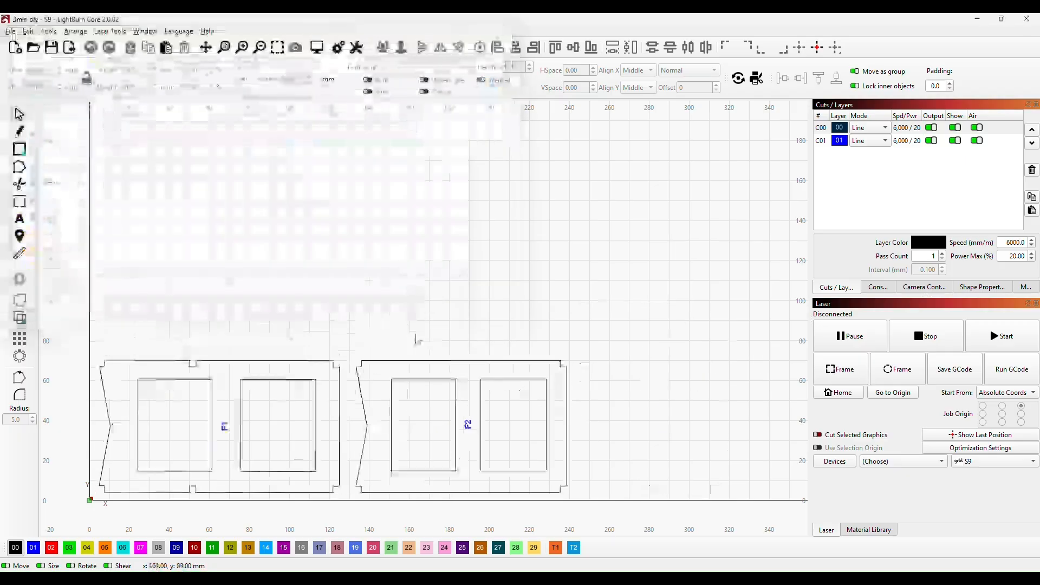
{"action": "scroll", "coordinate": [620, 346], "scroll_direction": "down", "scroll_amount": 2}
{"action": "left_click_drag", "start_coordinate": [599, 380], "coordinate": [535, 371]}
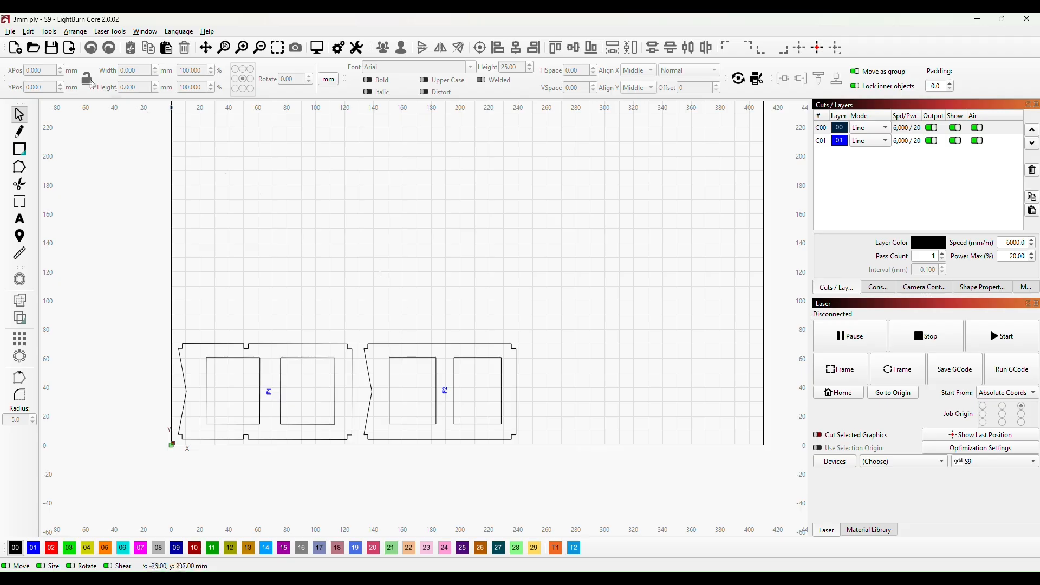
Open the Full plan project and frame the whole aircraft drawing in the workspace
{"action": "left_click", "coordinate": [10, 31]}
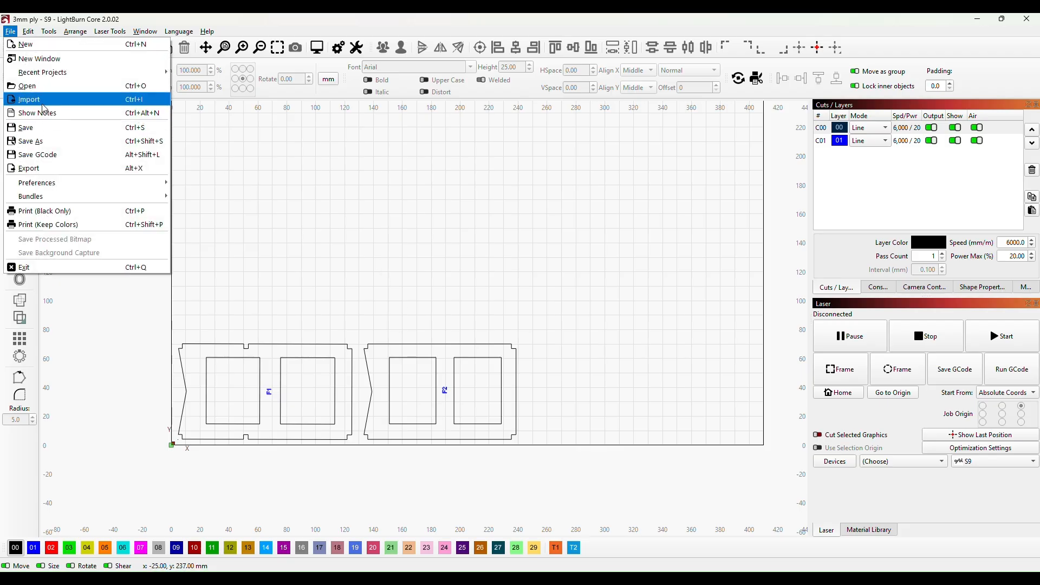
{"action": "left_click", "coordinate": [30, 86]}
{"action": "double_click", "coordinate": [130, 145]}
{"action": "scroll", "coordinate": [660, 330], "scroll_direction": "down", "scroll_amount": 3}
{"action": "left_click_drag", "start_coordinate": [706, 329], "coordinate": [265, 393]}
{"action": "scroll", "coordinate": [528, 366], "scroll_direction": "down", "scroll_amount": 4}
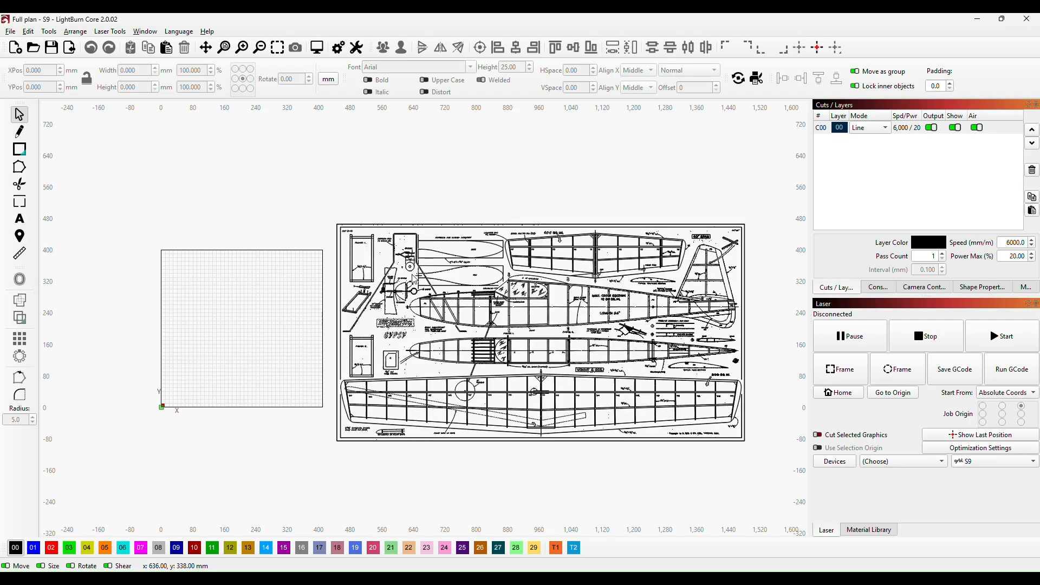
{"action": "scroll", "coordinate": [415, 279], "scroll_direction": "up", "scroll_amount": 1}
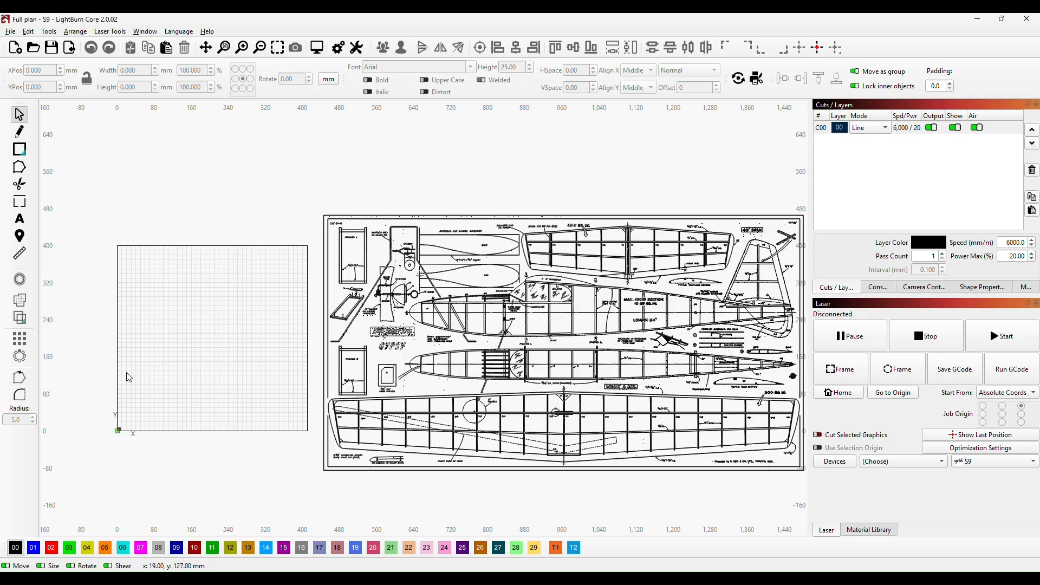
{"action": "left_click_drag", "start_coordinate": [629, 396], "coordinate": [584, 301]}
{"action": "left_click_drag", "start_coordinate": [427, 316], "coordinate": [449, 341]}
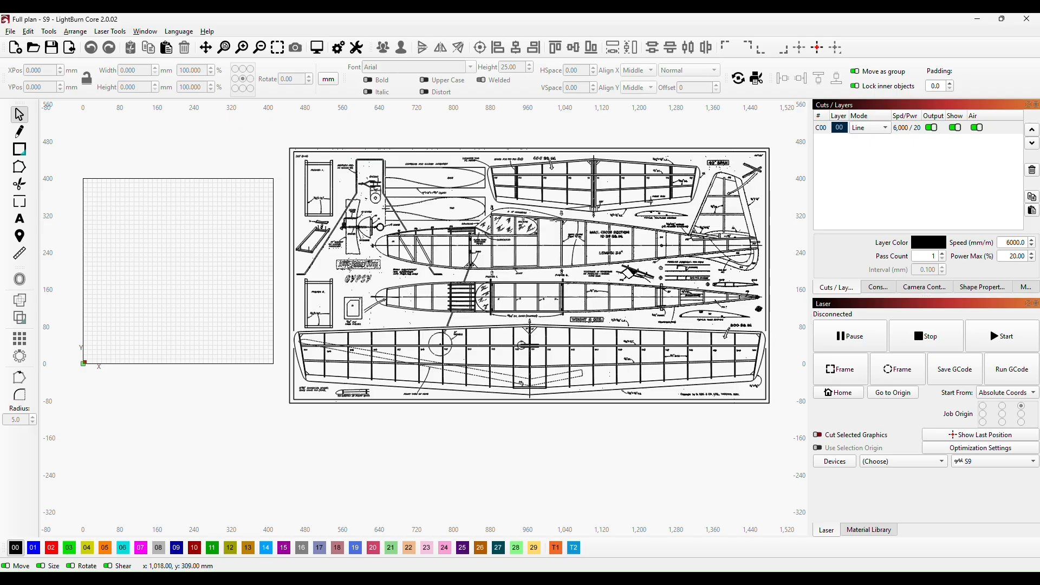
Examine the plan's fuselage views, main wing and typical wing section W1
{"action": "scroll", "coordinate": [538, 250], "scroll_direction": "up", "scroll_amount": 4}
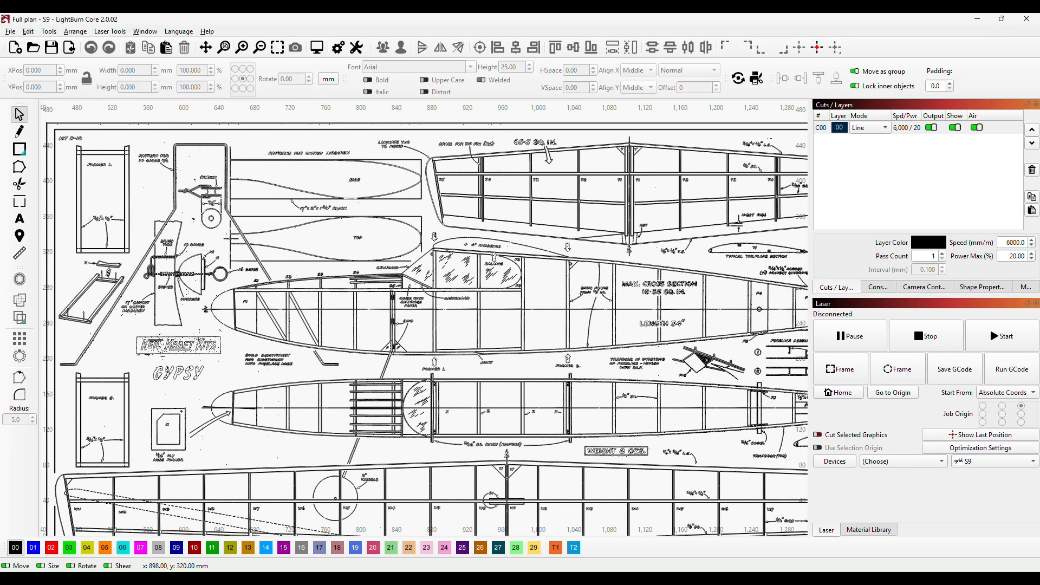
{"action": "mouse_move", "coordinate": [520, 294]}
{"action": "left_mouse_down"}
{"action": "mouse_move", "coordinate": [485, 260]}
{"action": "mouse_move", "coordinate": [485, 163]}
{"action": "left_mouse_up"}
{"action": "scroll", "coordinate": [506, 217], "scroll_direction": "down", "scroll_amount": 3}
{"action": "left_click_drag", "start_coordinate": [702, 286], "coordinate": [619, 287]}
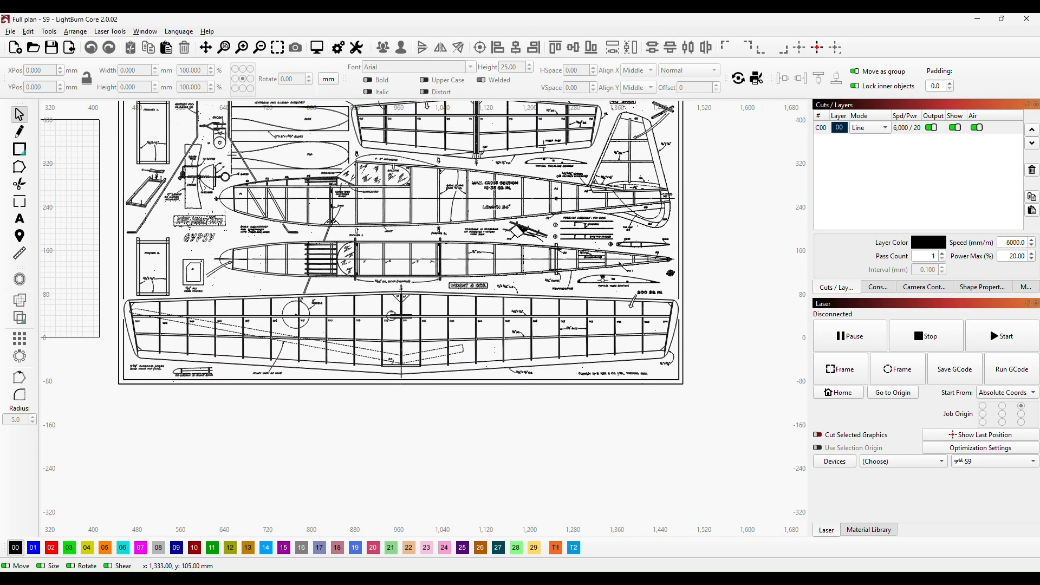
{"action": "scroll", "coordinate": [632, 297], "scroll_direction": "up", "scroll_amount": 7}
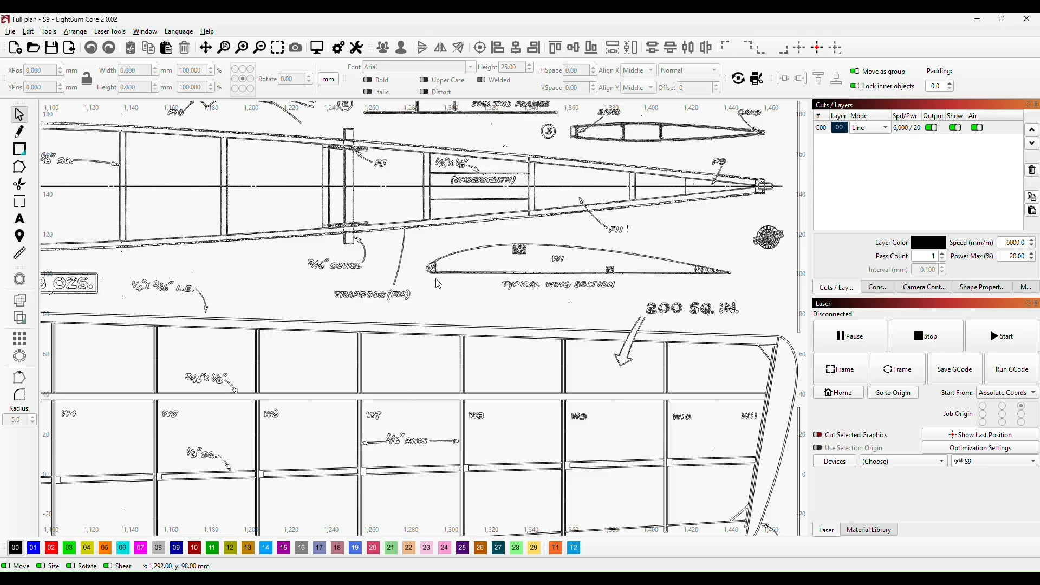
{"action": "scroll", "coordinate": [438, 300], "scroll_direction": "down", "scroll_amount": 5}
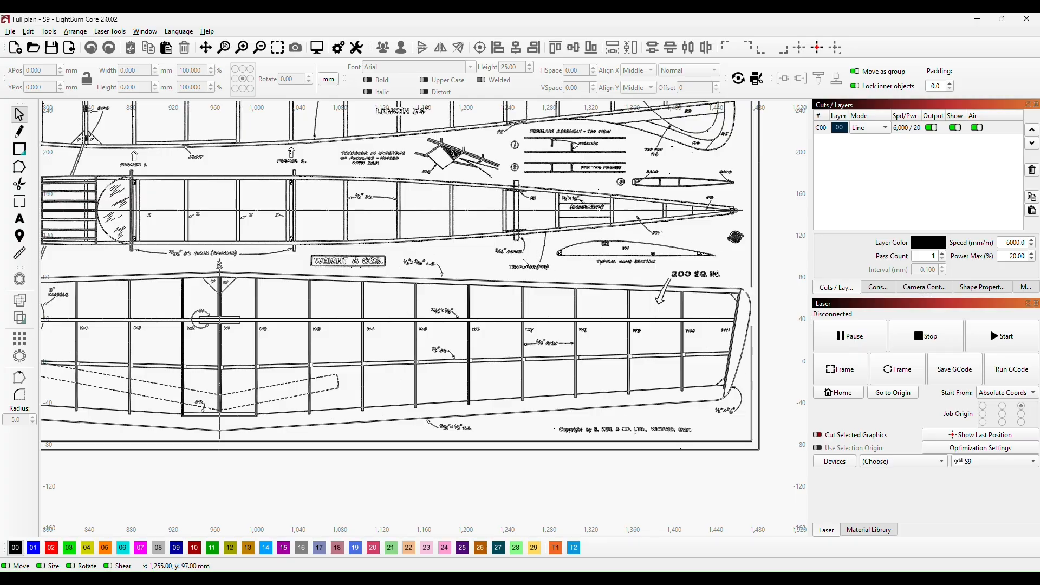
{"action": "left_click_drag", "start_coordinate": [382, 297], "coordinate": [473, 266]}
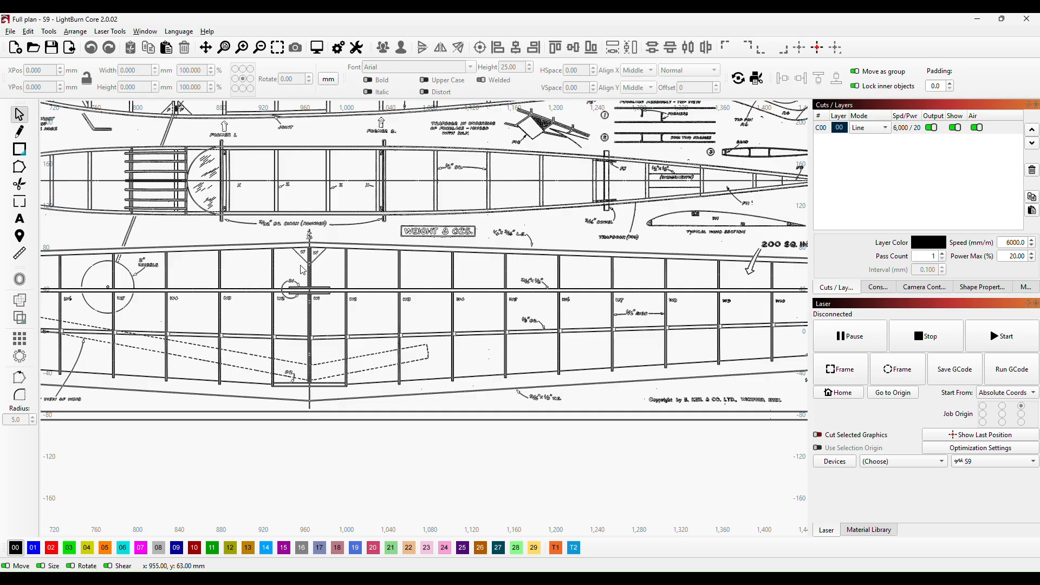
Examine the wing's centre bays around W1, W2 and D2, and its outer panel up to rib W11
{"action": "scroll", "coordinate": [306, 364], "scroll_direction": "up", "scroll_amount": 6}
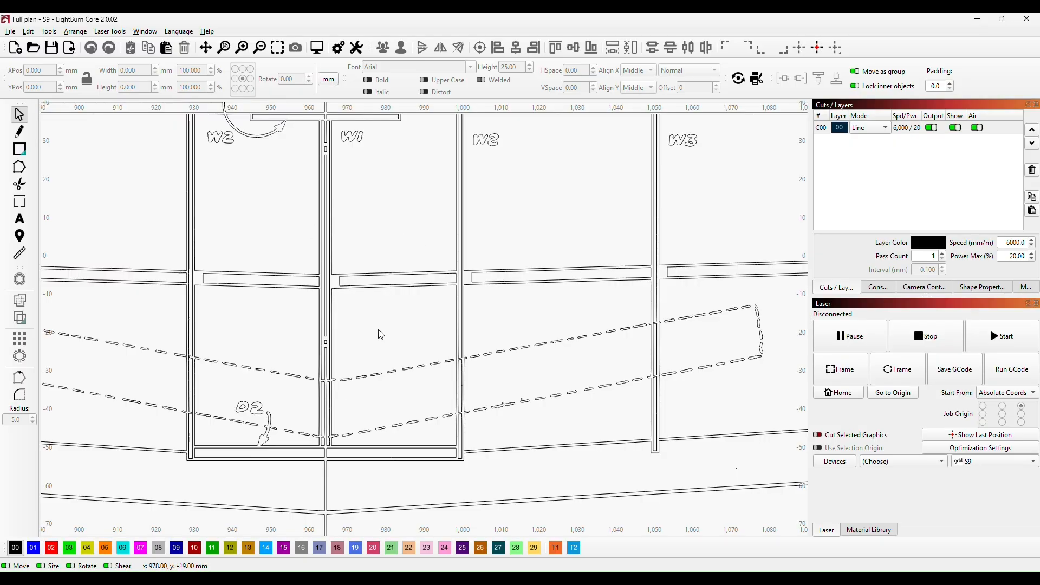
{"action": "scroll", "coordinate": [398, 342], "scroll_direction": "down", "scroll_amount": 6}
{"action": "scroll", "coordinate": [509, 421], "scroll_direction": "down", "scroll_amount": 3}
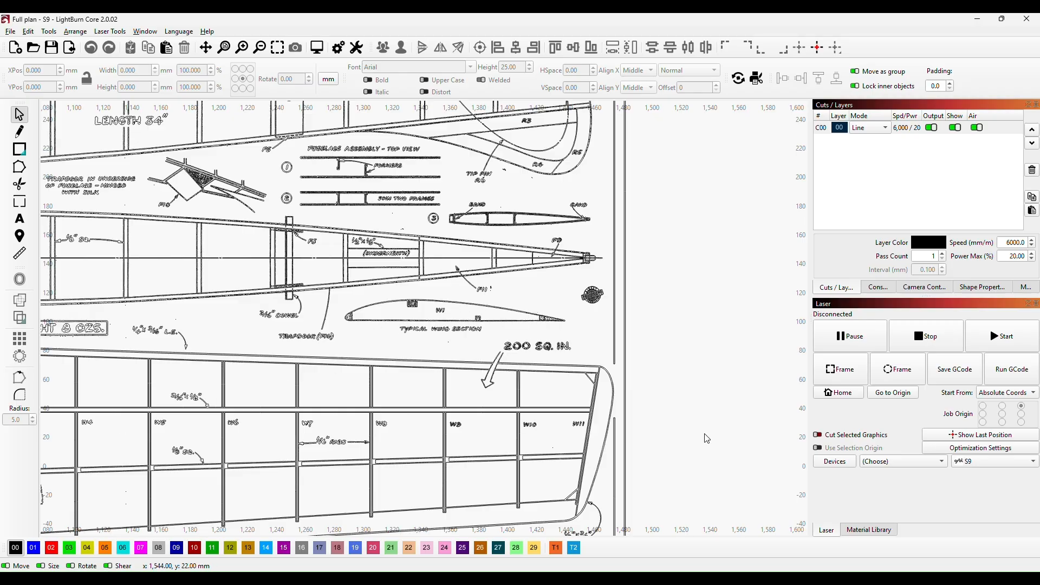
{"action": "scroll", "coordinate": [388, 450], "scroll_direction": "down", "scroll_amount": 3}
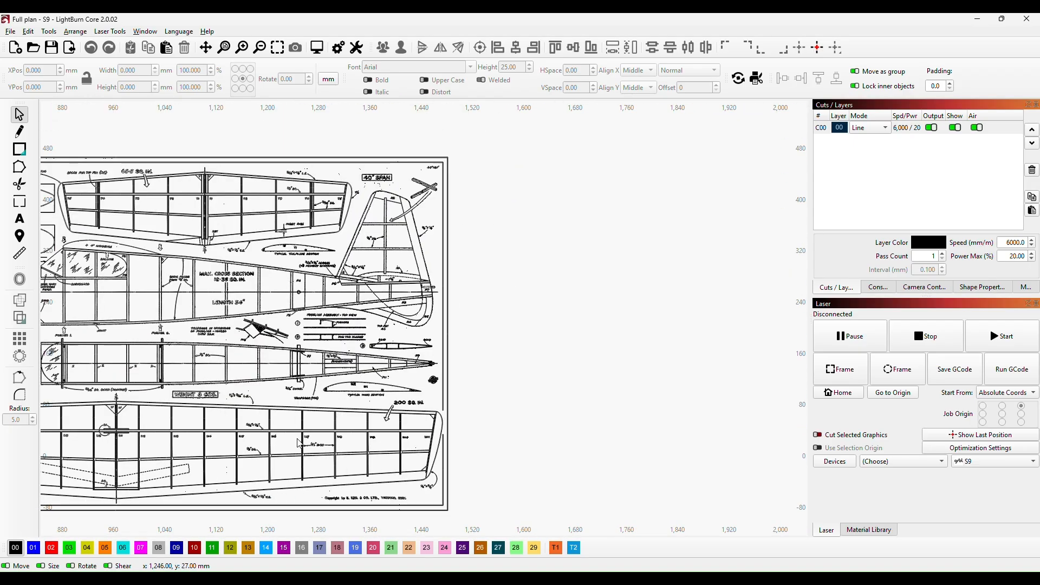
{"action": "left_click_drag", "start_coordinate": [302, 450], "coordinate": [511, 288]}
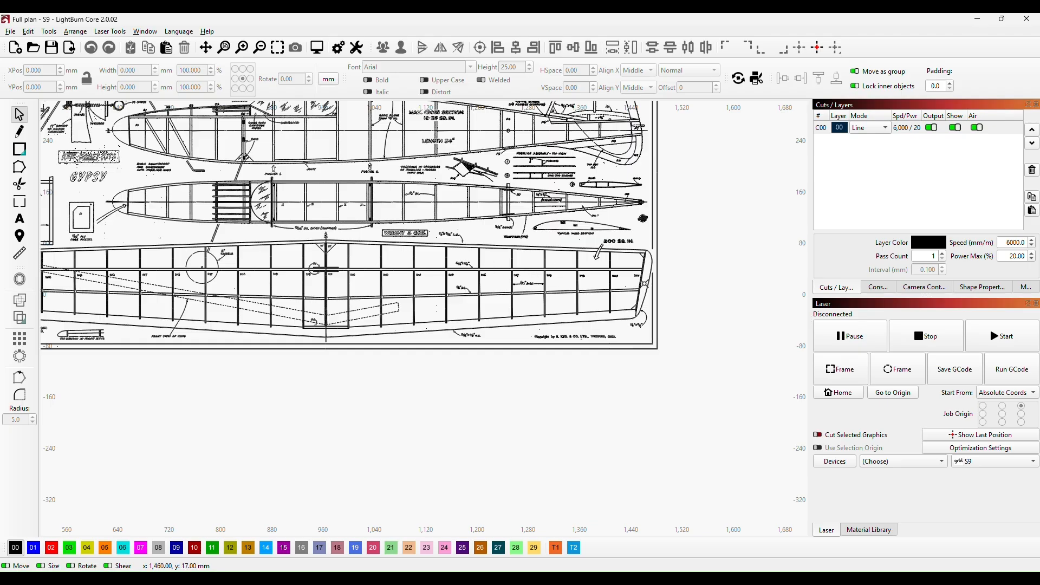
{"action": "scroll", "coordinate": [517, 306], "scroll_direction": "up", "scroll_amount": 3}
{"action": "left_click_drag", "start_coordinate": [651, 258], "coordinate": [511, 365]}
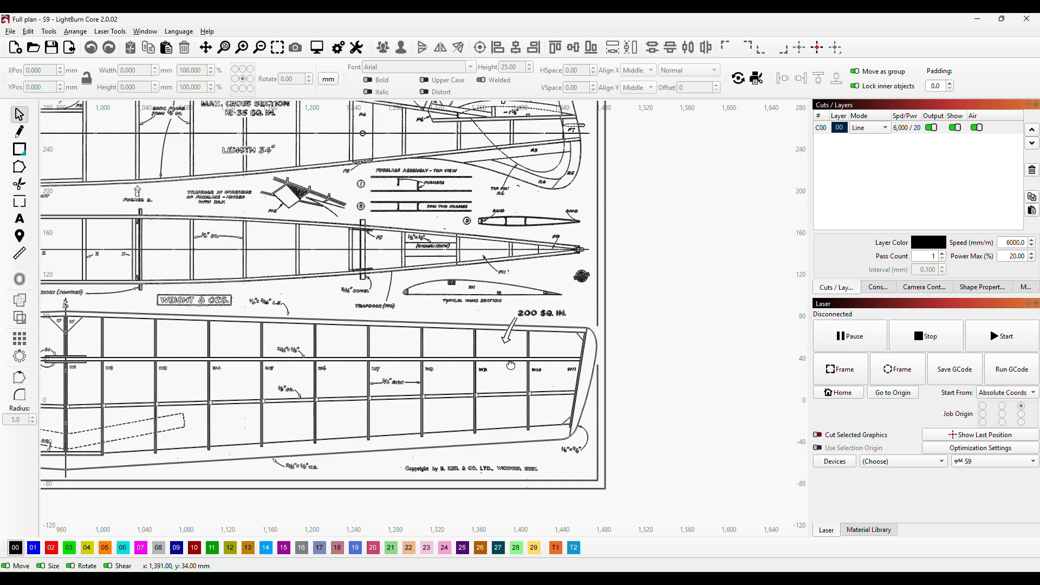
{"action": "scroll", "coordinate": [469, 321], "scroll_direction": "up", "scroll_amount": 2}
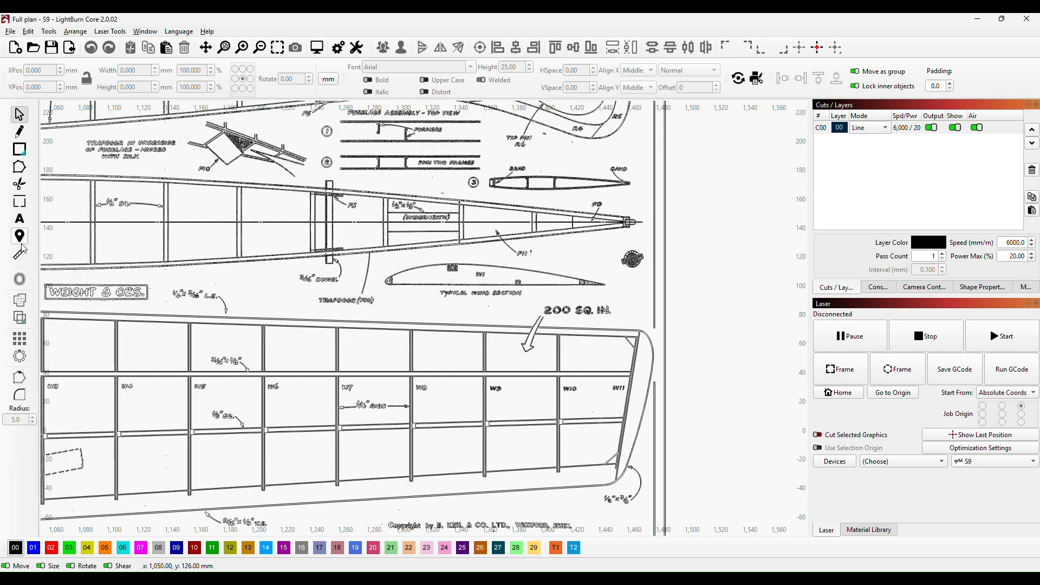
{"action": "left_click_drag", "start_coordinate": [442, 301], "coordinate": [401, 277]}
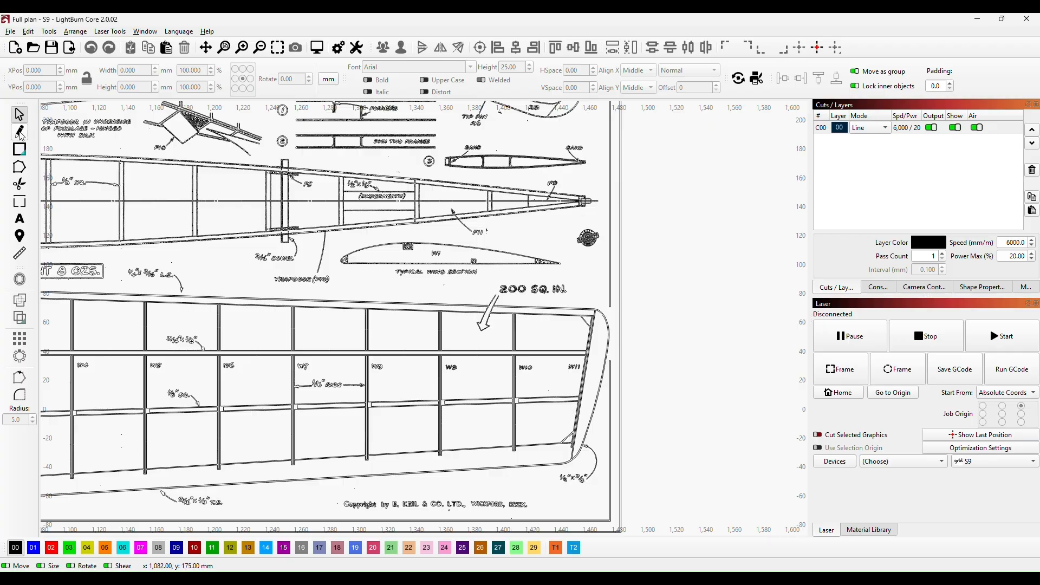
Draw a line about 129.7 mm long along the typical wing section's bottom edge, from the leading-edge block to the trailing-edge block
{"action": "left_click", "coordinate": [20, 131]}
{"action": "scroll", "coordinate": [390, 282], "scroll_direction": "up", "scroll_amount": 2}
{"action": "scroll", "coordinate": [389, 281], "scroll_direction": "up", "scroll_amount": 2}
{"action": "scroll", "coordinate": [471, 289], "scroll_direction": "up", "scroll_amount": 1}
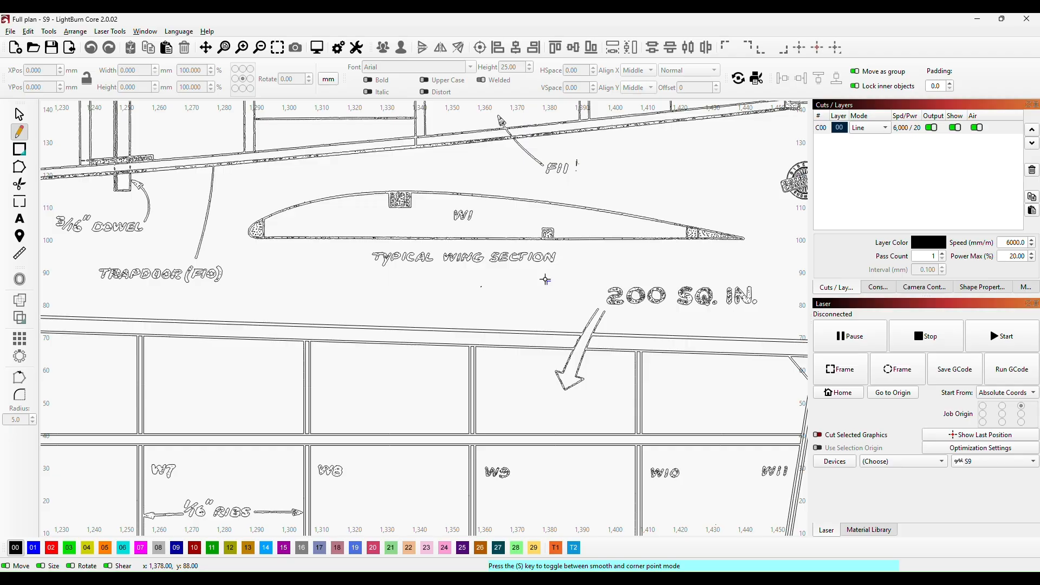
{"action": "scroll", "coordinate": [426, 311], "scroll_direction": "up", "scroll_amount": 2}
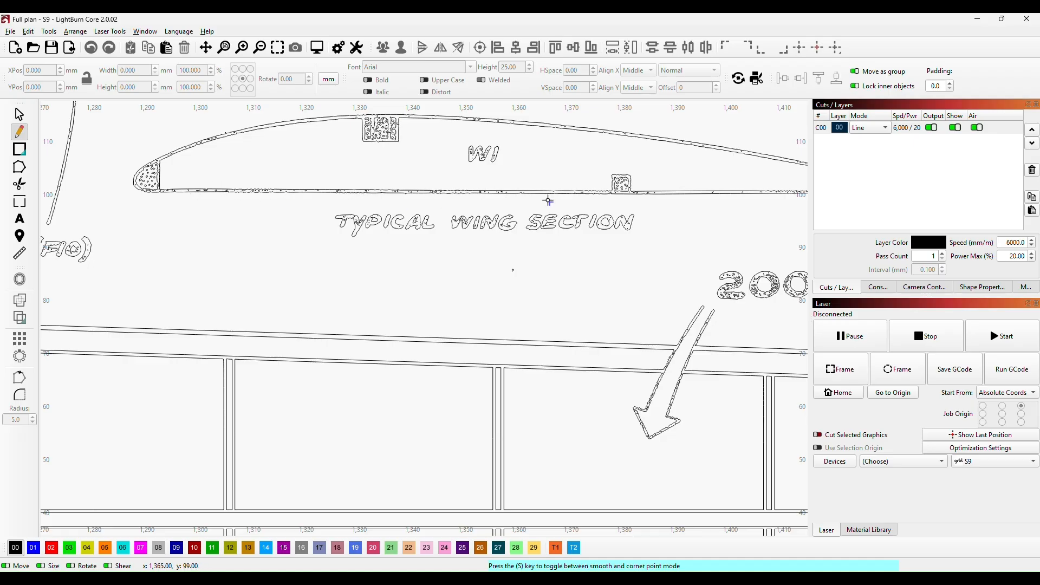
{"action": "scroll", "coordinate": [545, 200], "scroll_direction": "up", "scroll_amount": 4}
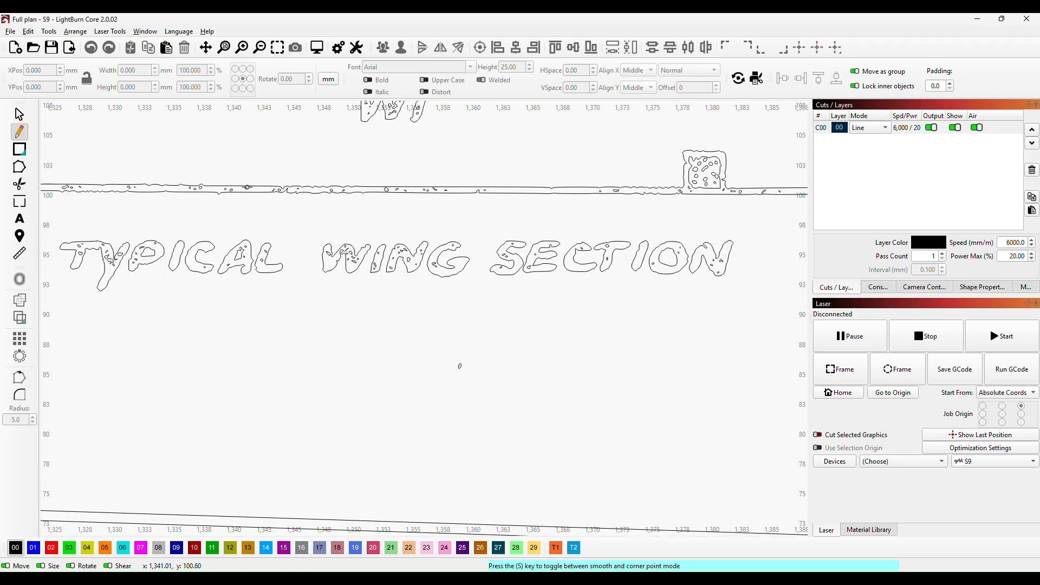
{"action": "scroll", "coordinate": [612, 206], "scroll_direction": "down", "scroll_amount": 1}
{"action": "scroll", "coordinate": [670, 196], "scroll_direction": "down", "scroll_amount": 3}
{"action": "scroll", "coordinate": [619, 282], "scroll_direction": "down", "scroll_amount": 1}
{"action": "left_click_drag", "start_coordinate": [620, 287], "coordinate": [555, 297]}
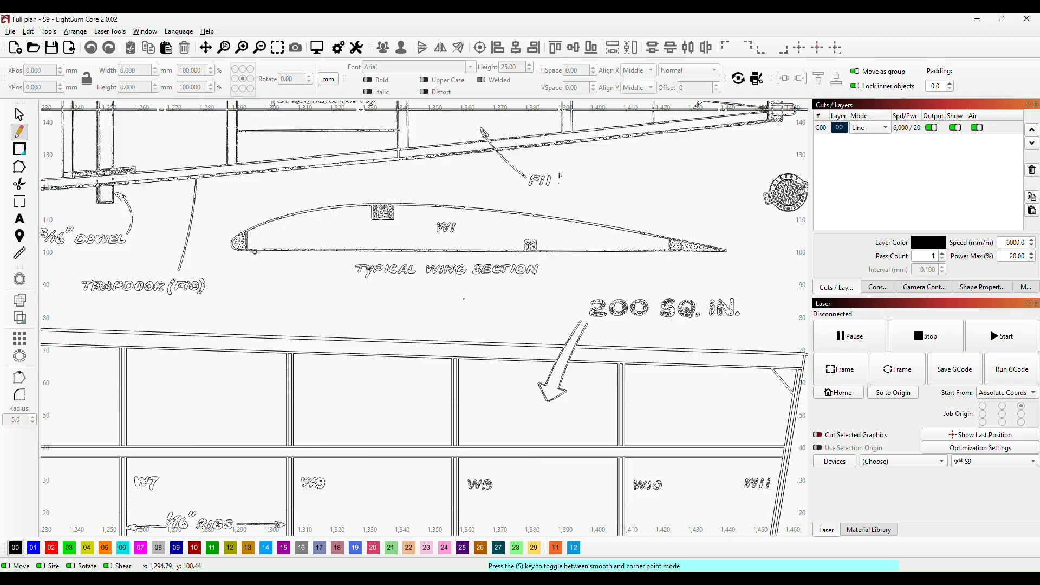
{"action": "scroll", "coordinate": [243, 274], "scroll_direction": "up", "scroll_amount": 2}
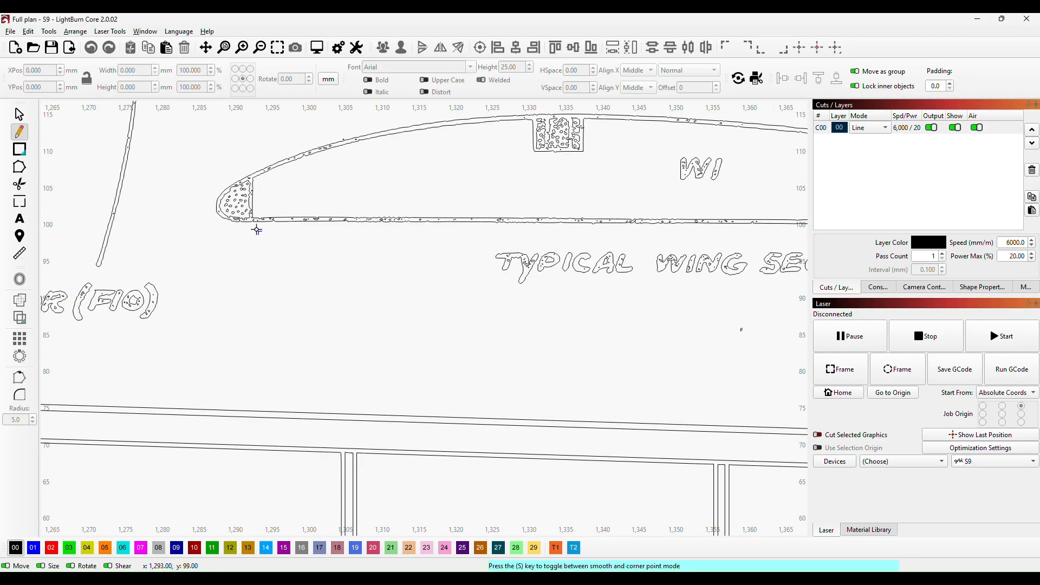
{"action": "left_click", "coordinate": [252, 221]}
{"action": "left_click_drag", "start_coordinate": [771, 281], "coordinate": [383, 347]}
{"action": "left_click_drag", "start_coordinate": [793, 319], "coordinate": [608, 312]}
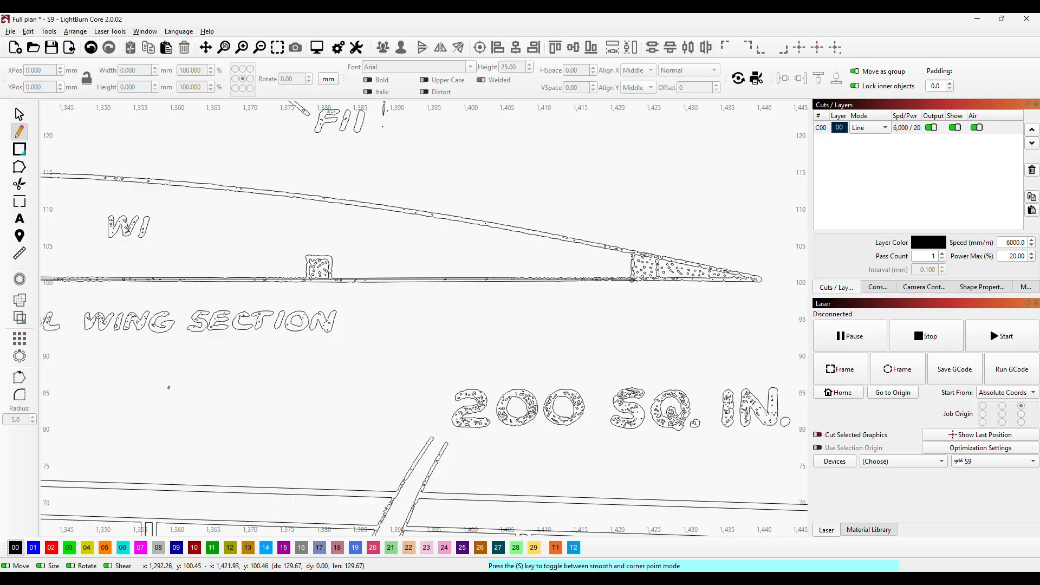
{"action": "left_click", "coordinate": [632, 279]}
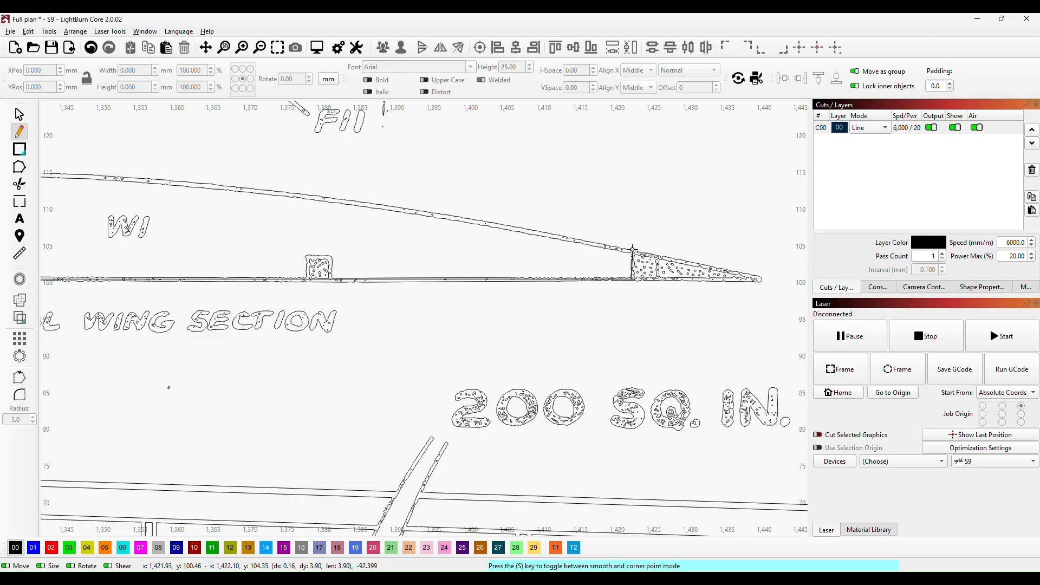
Continue the outline about 3.9 mm up the trailing-edge block, then along the section's upper curve to the main spar block
{"action": "left_click", "coordinate": [632, 250]}
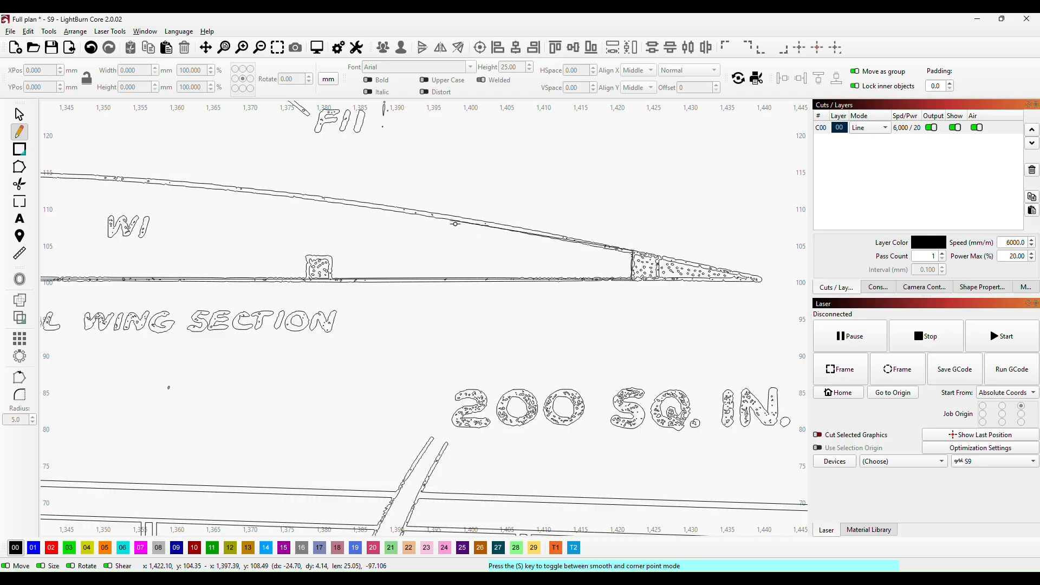
{"action": "left_click", "coordinate": [464, 216]}
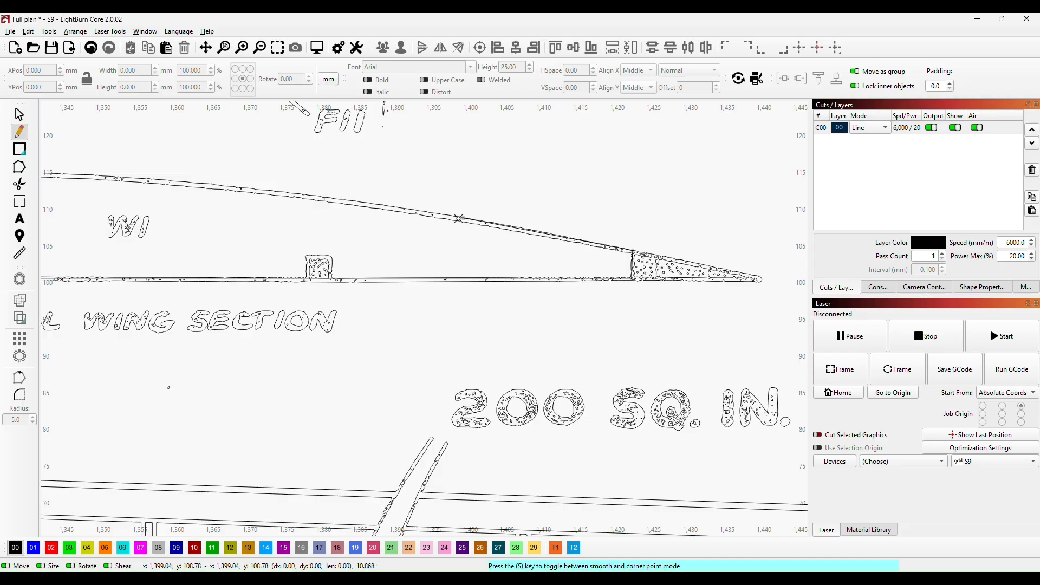
{"action": "left_click_drag", "start_coordinate": [377, 225], "coordinate": [658, 283]}
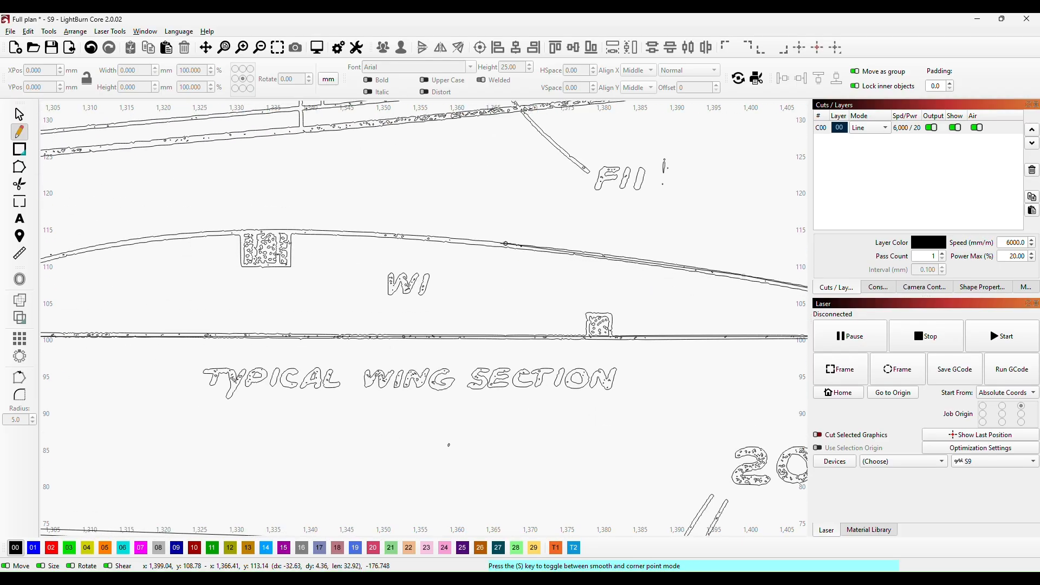
{"action": "left_click", "coordinate": [504, 243]}
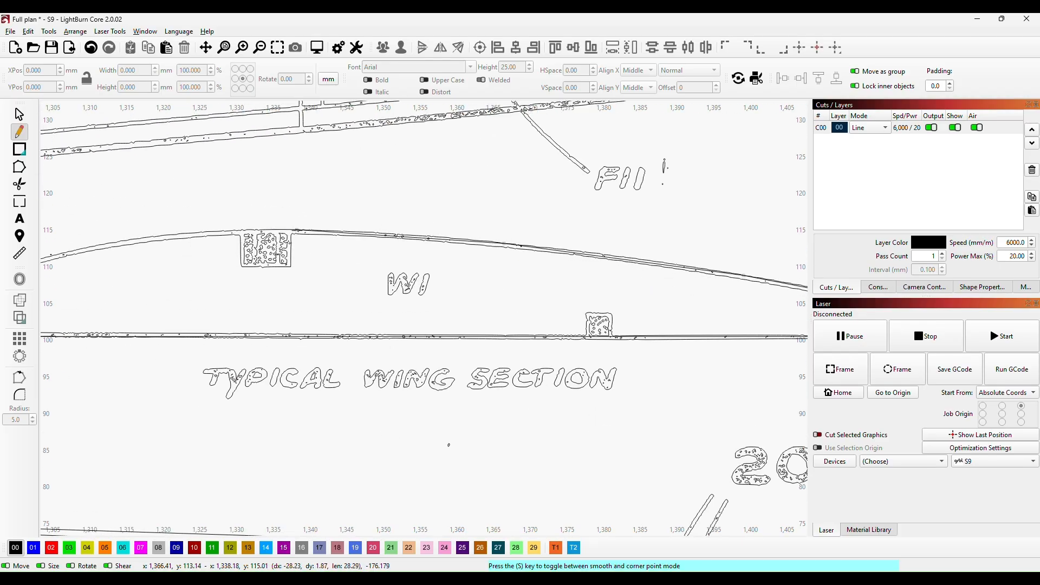
{"action": "left_click", "coordinate": [292, 230]}
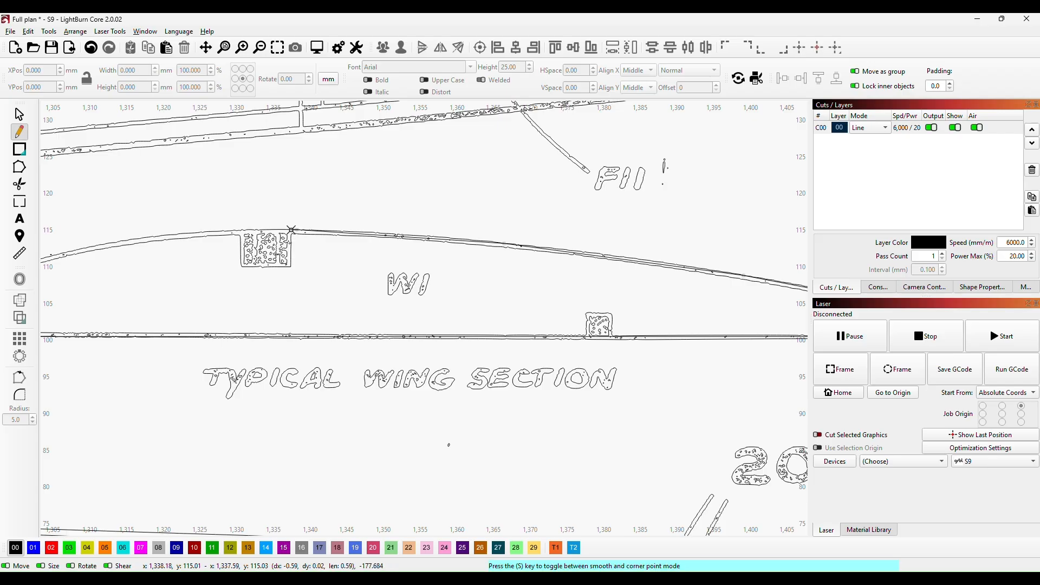
Trace the main spar notch in the upper edge, about 7 mm wide and 5 mm deep
{"action": "left_click", "coordinate": [291, 229]}
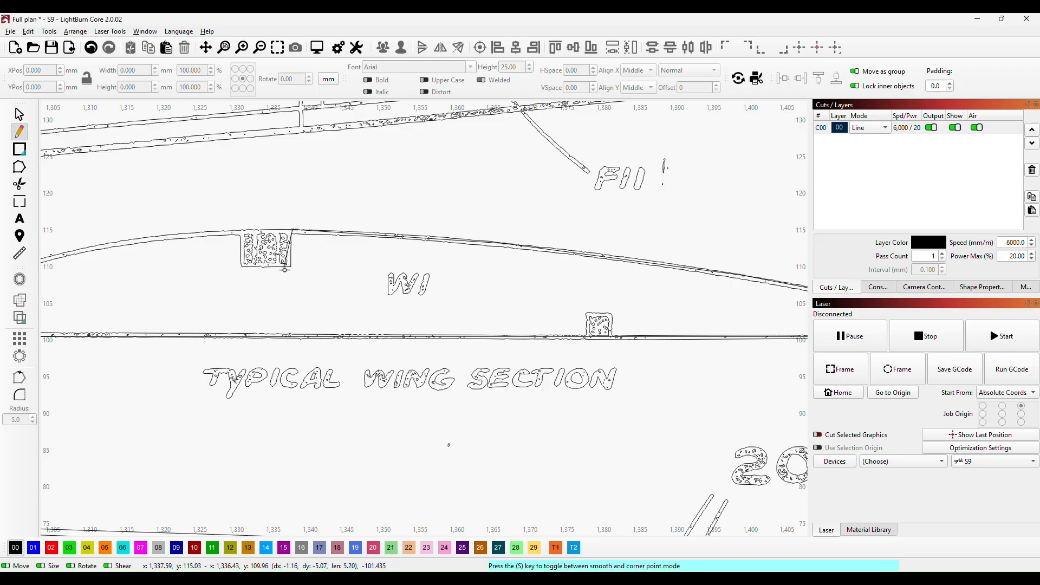
{"action": "left_click", "coordinate": [290, 268]}
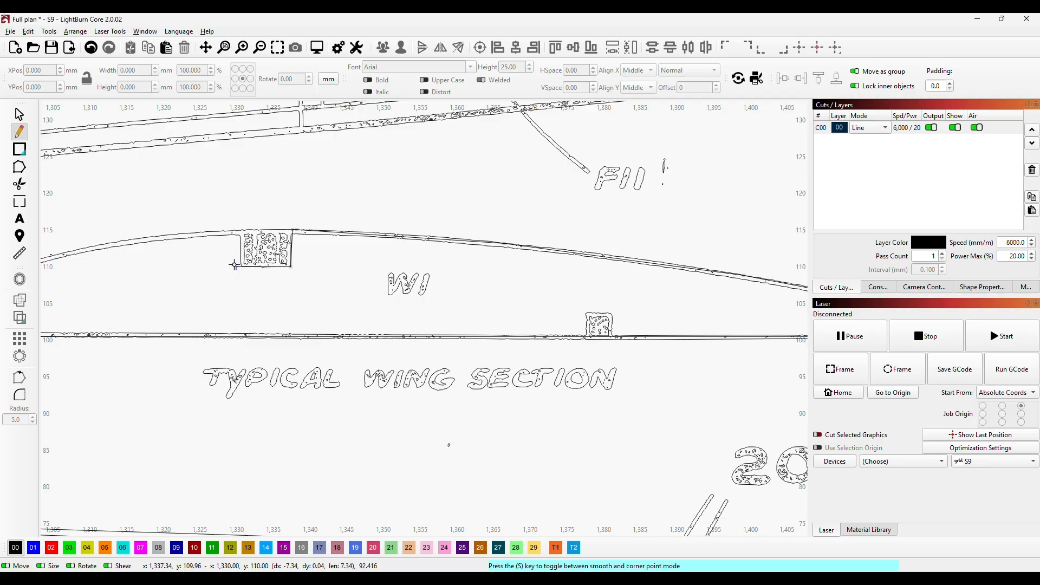
{"action": "left_click", "coordinate": [240, 265]}
{"action": "left_click", "coordinate": [240, 230]}
Trace the upper curve forward to the leading-edge block and close the outline with an edge about 6.4 mm long down to the bottom line
{"action": "scroll", "coordinate": [188, 243], "scroll_direction": "up", "scroll_amount": 1}
{"action": "left_click_drag", "start_coordinate": [187, 244], "coordinate": [368, 233]}
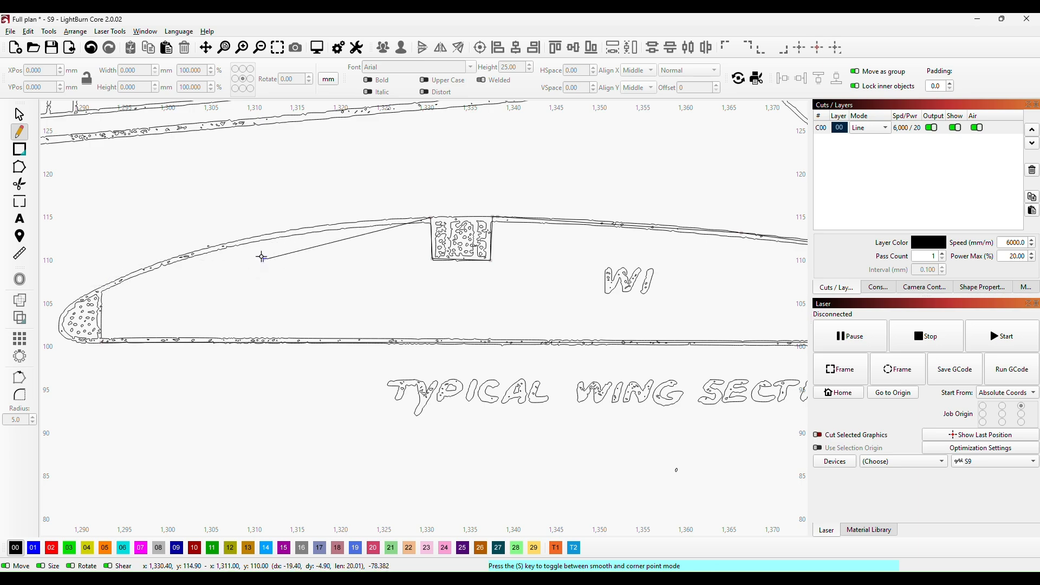
{"action": "left_click", "coordinate": [334, 224]}
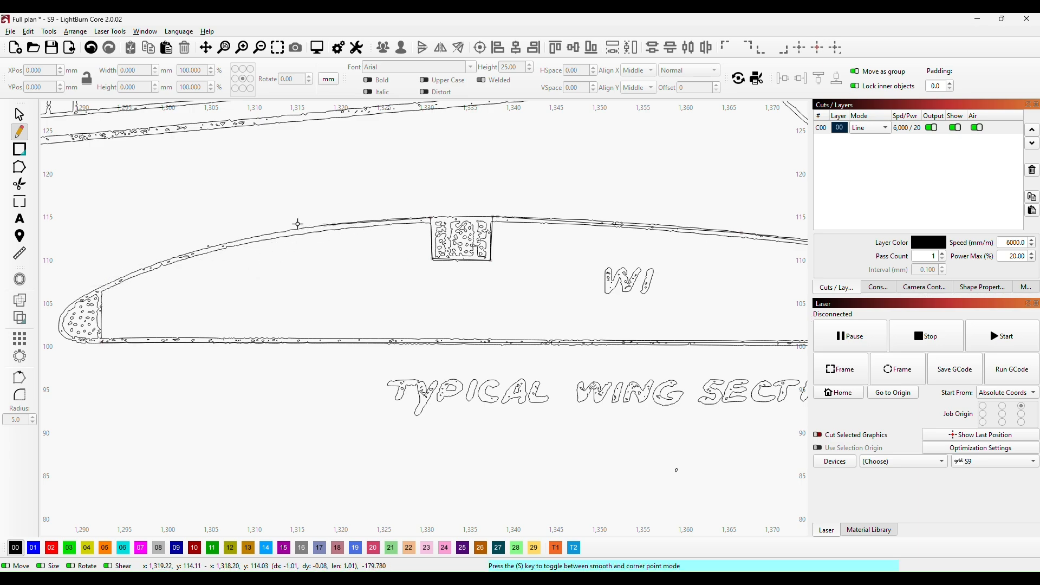
{"action": "left_click", "coordinate": [217, 245]}
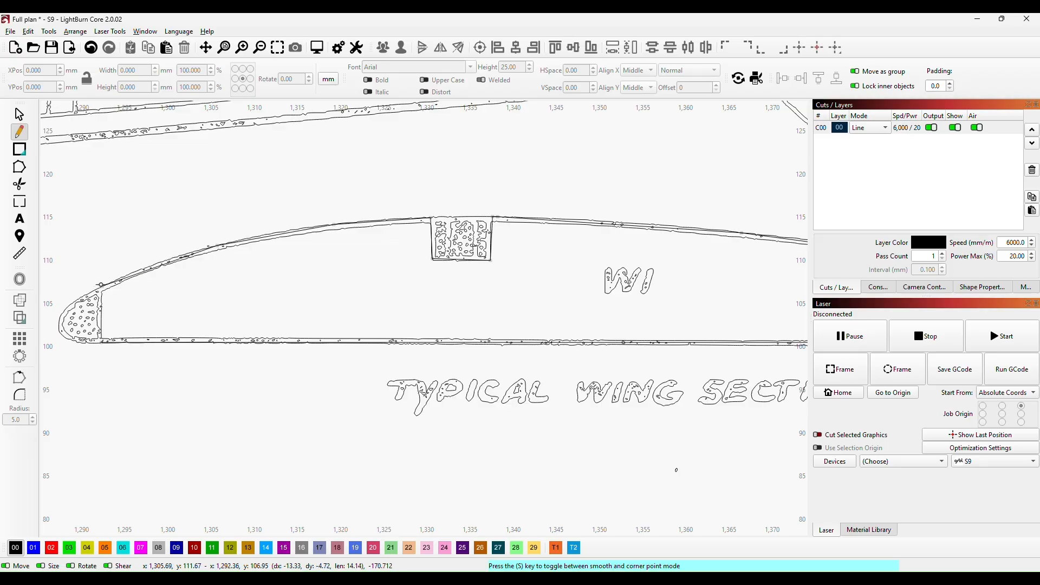
{"action": "left_click", "coordinate": [101, 286]}
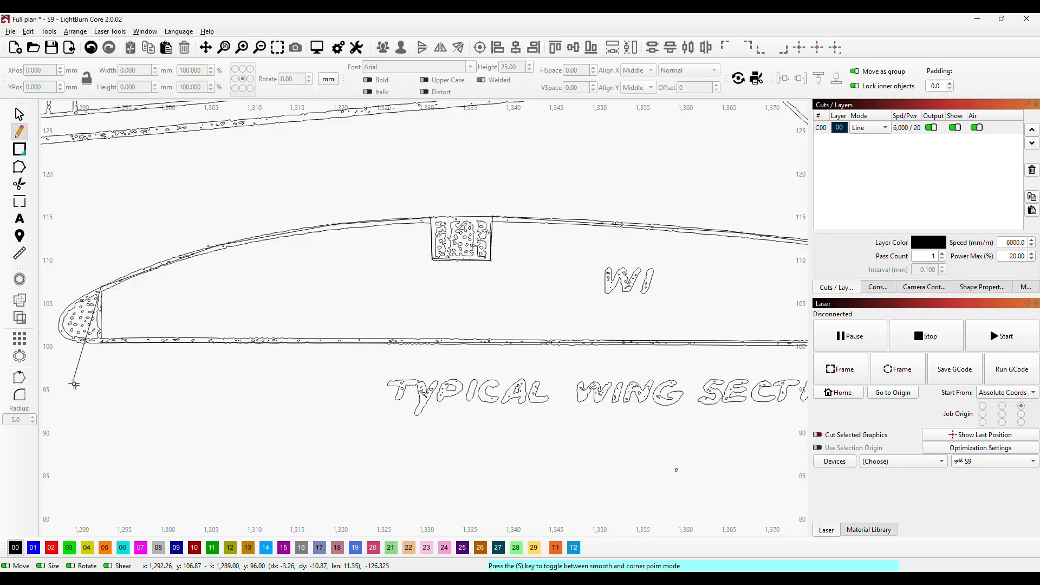
{"action": "scroll", "coordinate": [108, 346], "scroll_direction": "up", "scroll_amount": 5}
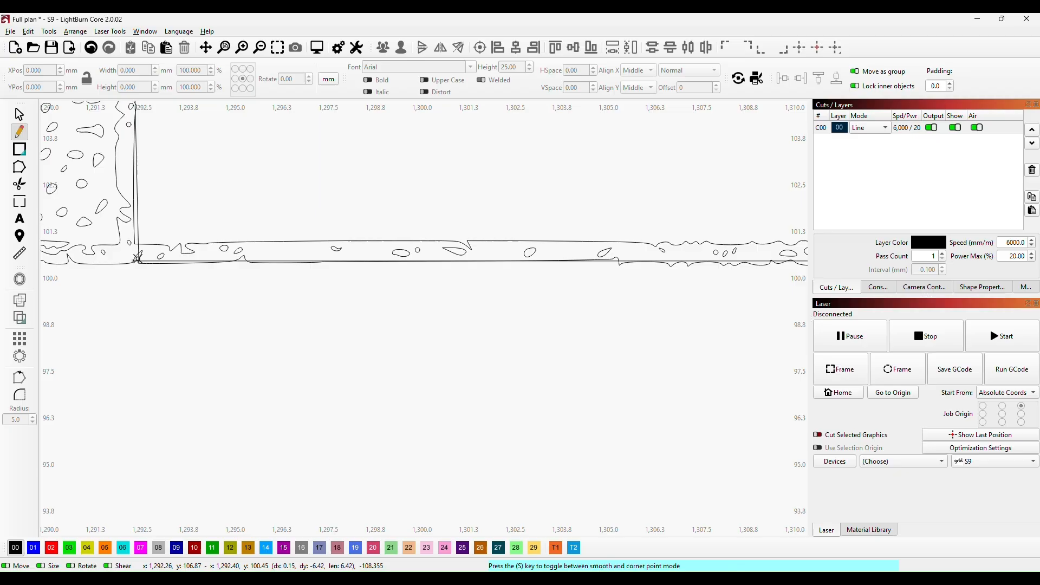
{"action": "left_click", "coordinate": [134, 261]}
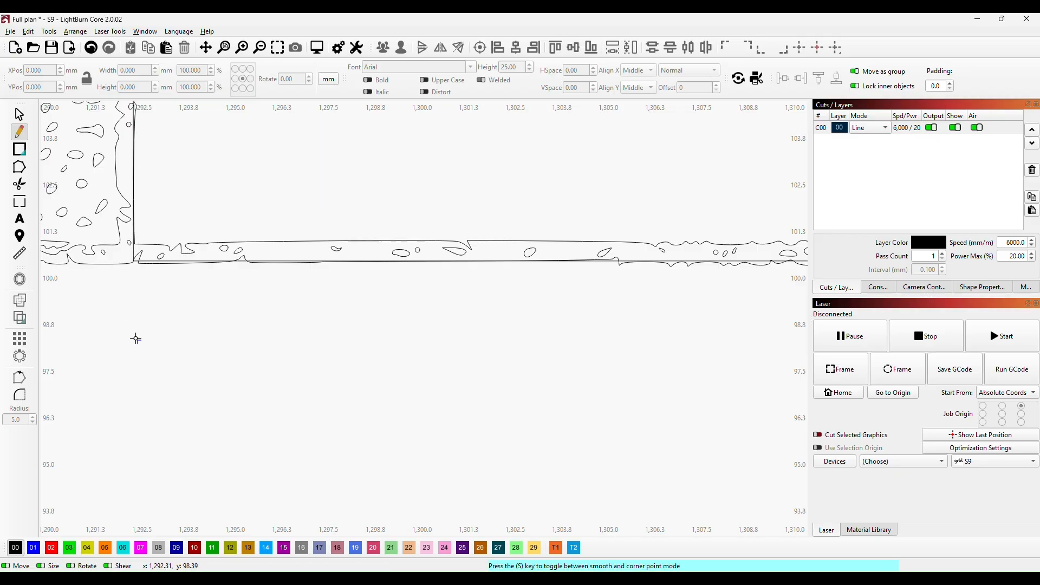
Inspect the traced rib outline along the typical wing section from the leading-edge block to the trailing-edge block
{"action": "scroll", "coordinate": [694, 413], "scroll_direction": "down", "scroll_amount": 4}
{"action": "scroll", "coordinate": [701, 411], "scroll_direction": "down", "scroll_amount": 1}
{"action": "left_click_drag", "start_coordinate": [701, 412], "coordinate": [380, 402]}
{"action": "scroll", "coordinate": [517, 395], "scroll_direction": "down", "scroll_amount": 3}
{"action": "left_click_drag", "start_coordinate": [517, 395], "coordinate": [293, 313]}
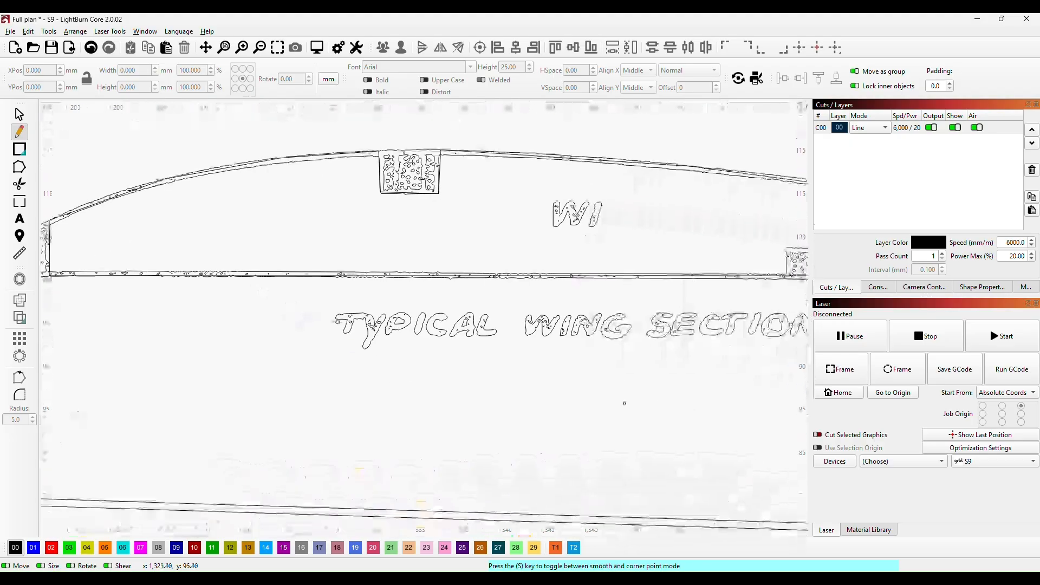
{"action": "scroll", "coordinate": [736, 421], "scroll_direction": "down", "scroll_amount": 2}
{"action": "left_click_drag", "start_coordinate": [717, 425], "coordinate": [492, 439]}
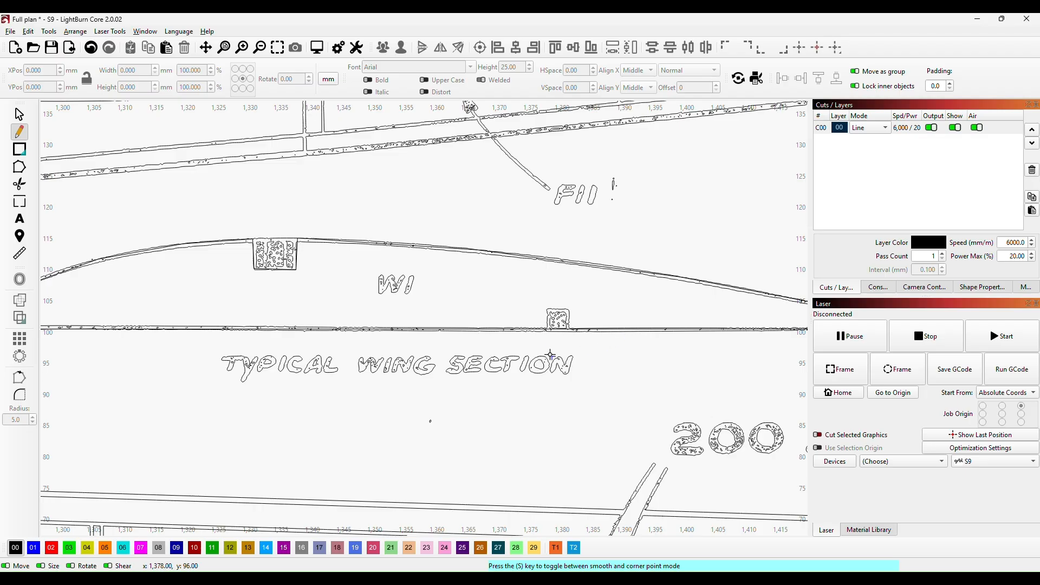
{"action": "scroll", "coordinate": [606, 375], "scroll_direction": "down", "scroll_amount": 2}
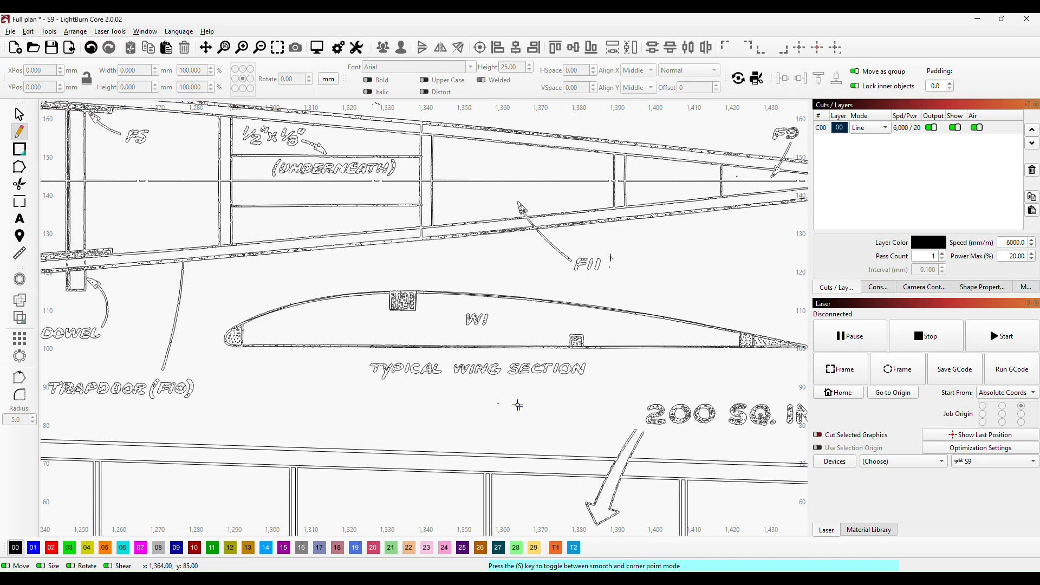
{"action": "left_click_drag", "start_coordinate": [497, 417], "coordinate": [486, 385]}
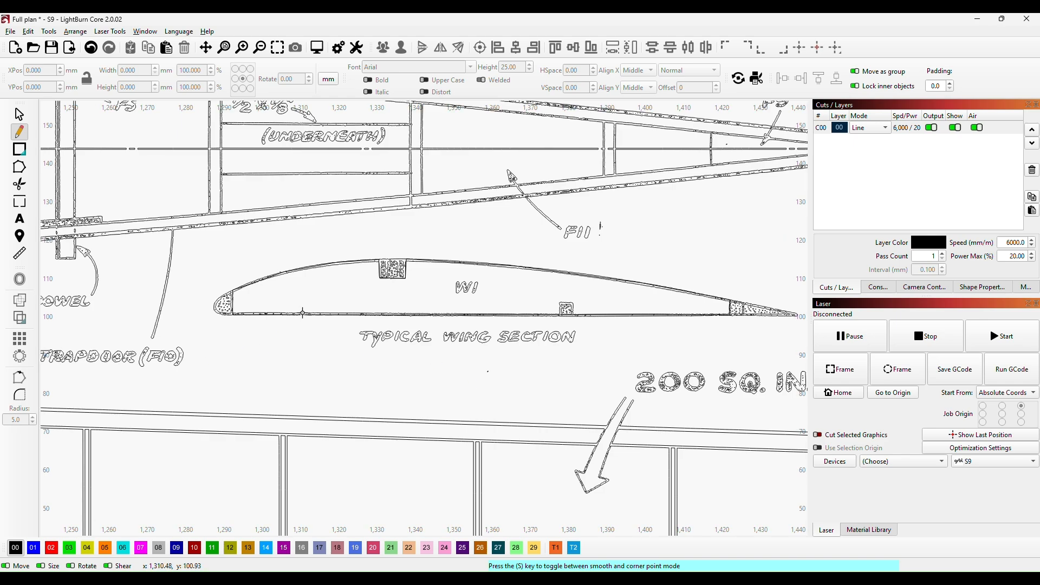
Assign the traced rib outline to blue layer 01, separate from the plan artwork
{"action": "left_click", "coordinate": [19, 115]}
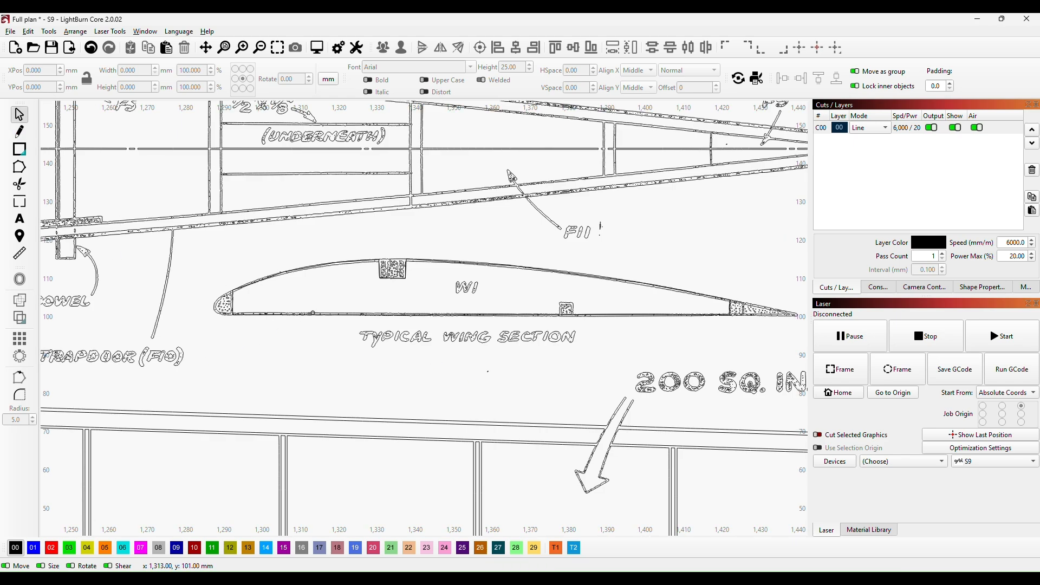
{"action": "left_click", "coordinate": [313, 313]}
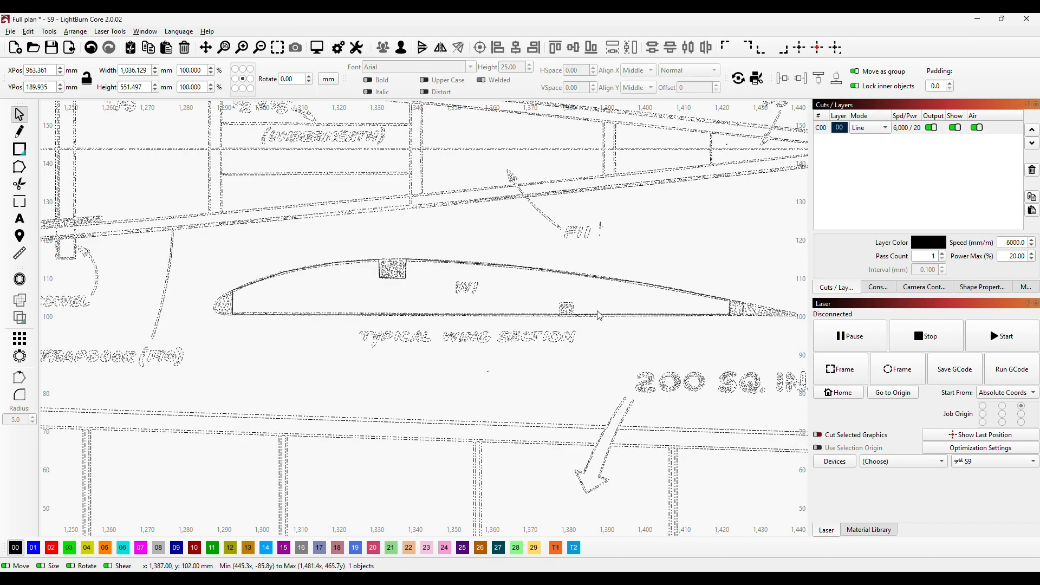
{"action": "left_click", "coordinate": [664, 267]}
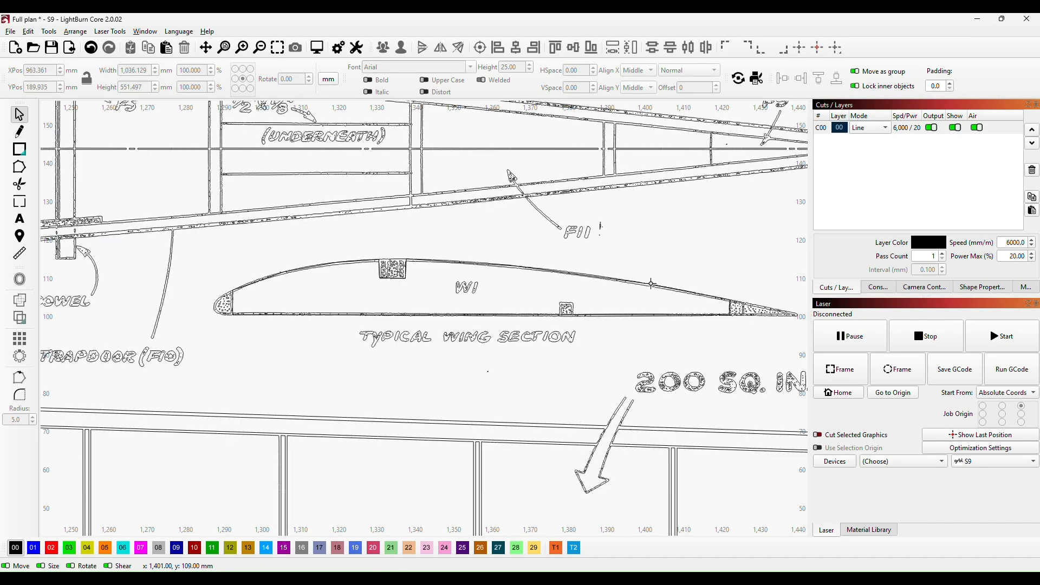
{"action": "left_click", "coordinate": [651, 284]}
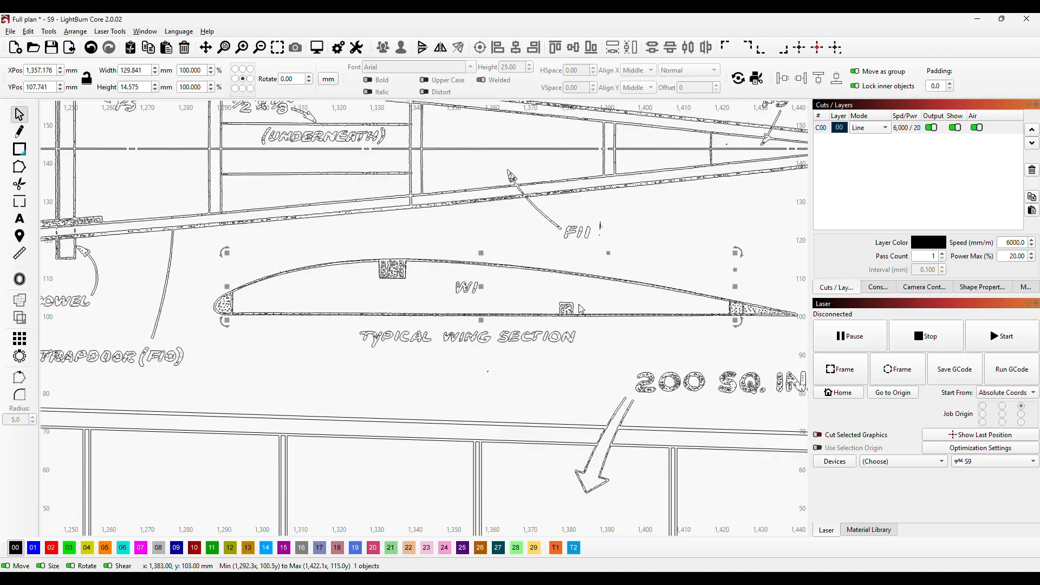
{"action": "left_click", "coordinate": [33, 547]}
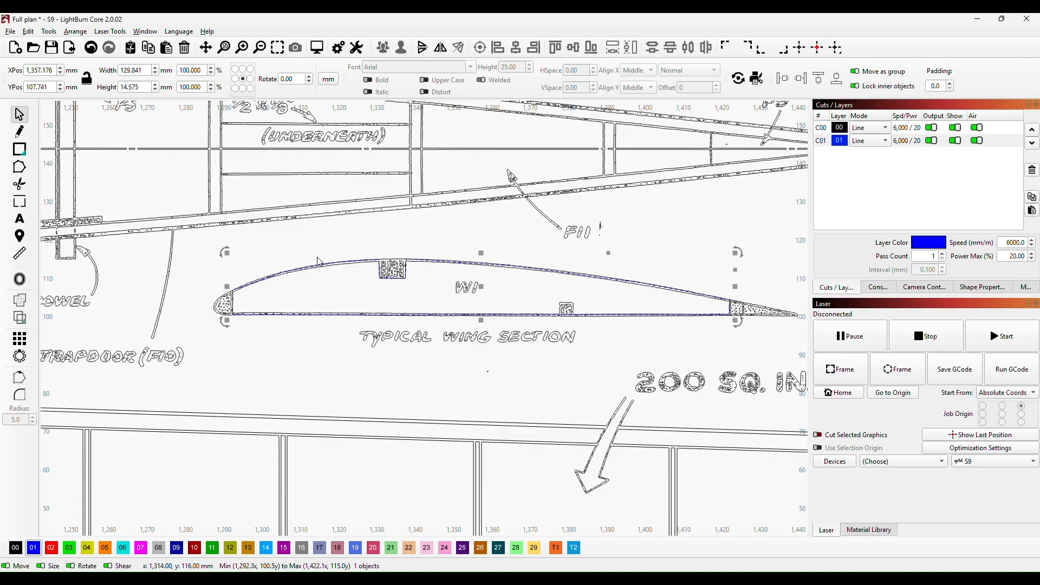
Move the outline's lower corner node at the trailing-edge block down about 0.2 mm onto the plan's bottom edge
{"action": "scroll", "coordinate": [443, 372], "scroll_direction": "up", "scroll_amount": 2}
{"action": "left_click_drag", "start_coordinate": [560, 355], "coordinate": [517, 357]}
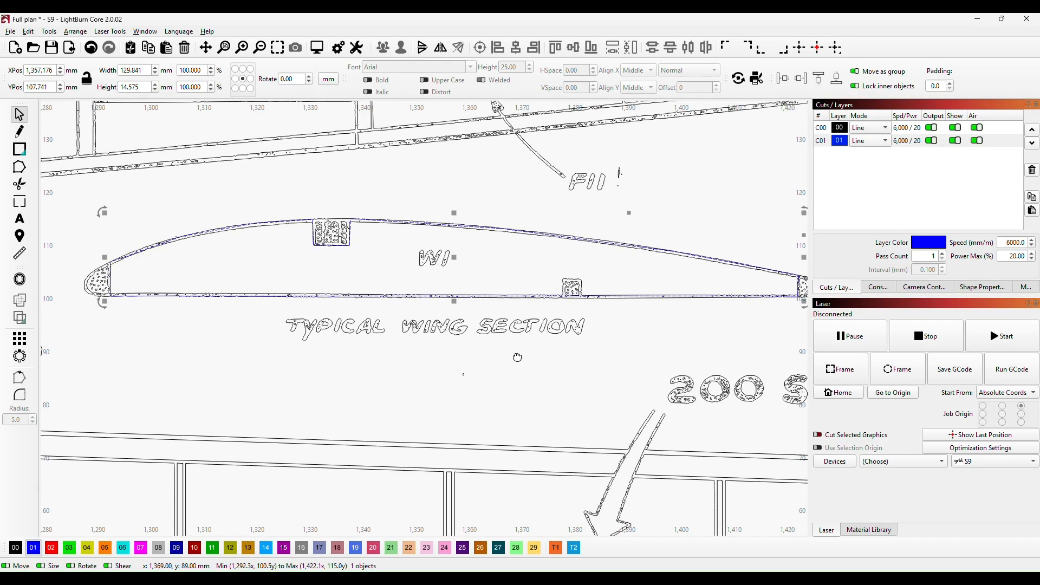
{"action": "scroll", "coordinate": [224, 346], "scroll_direction": "up", "scroll_amount": 1}
{"action": "left_click_drag", "start_coordinate": [633, 378], "coordinate": [517, 397]}
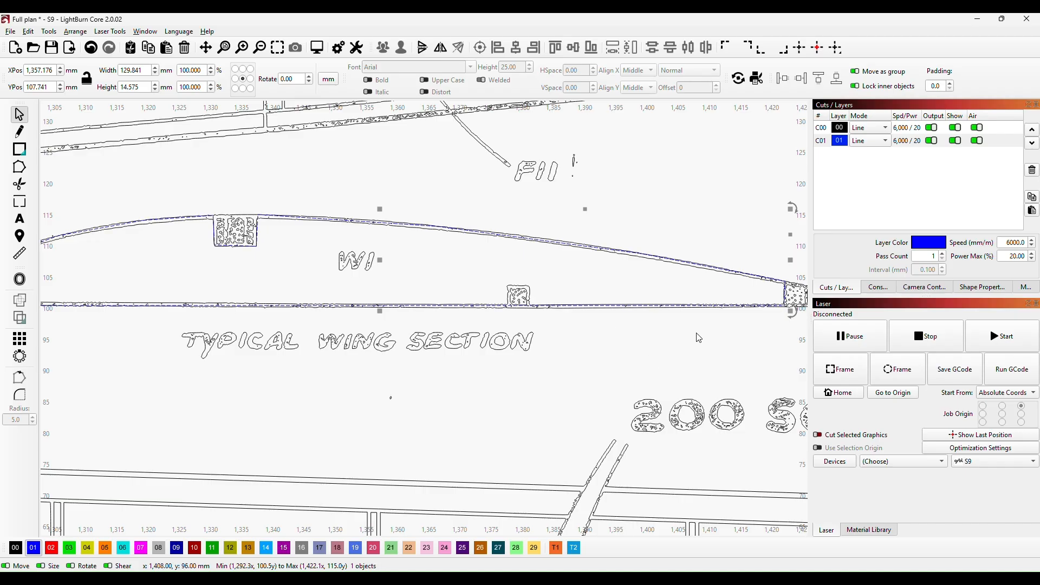
{"action": "left_click", "coordinate": [19, 168]}
{"action": "left_click_drag", "start_coordinate": [573, 366], "coordinate": [491, 344]}
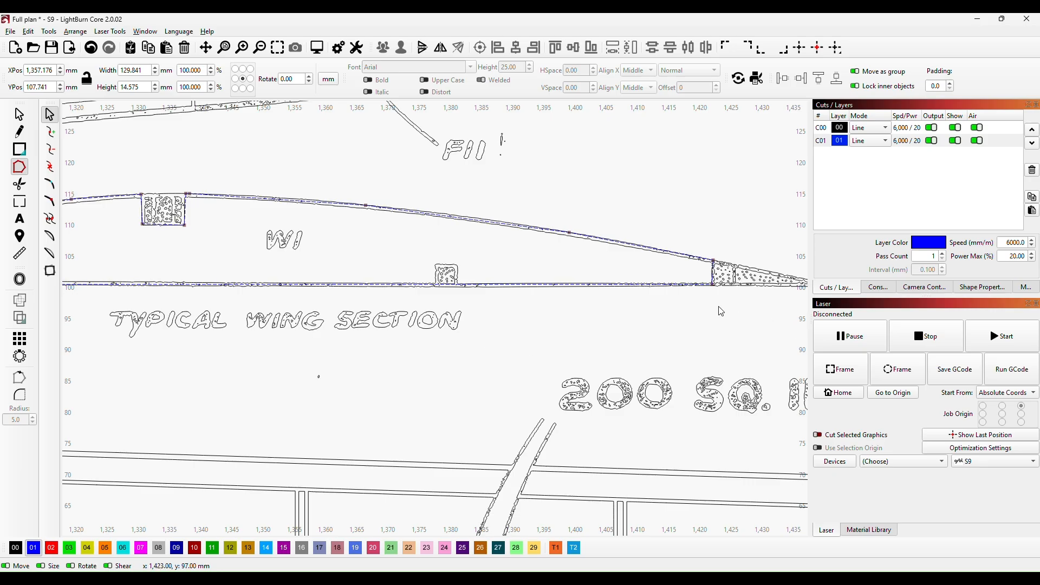
{"action": "scroll", "coordinate": [704, 309], "scroll_direction": "up", "scroll_amount": 5}
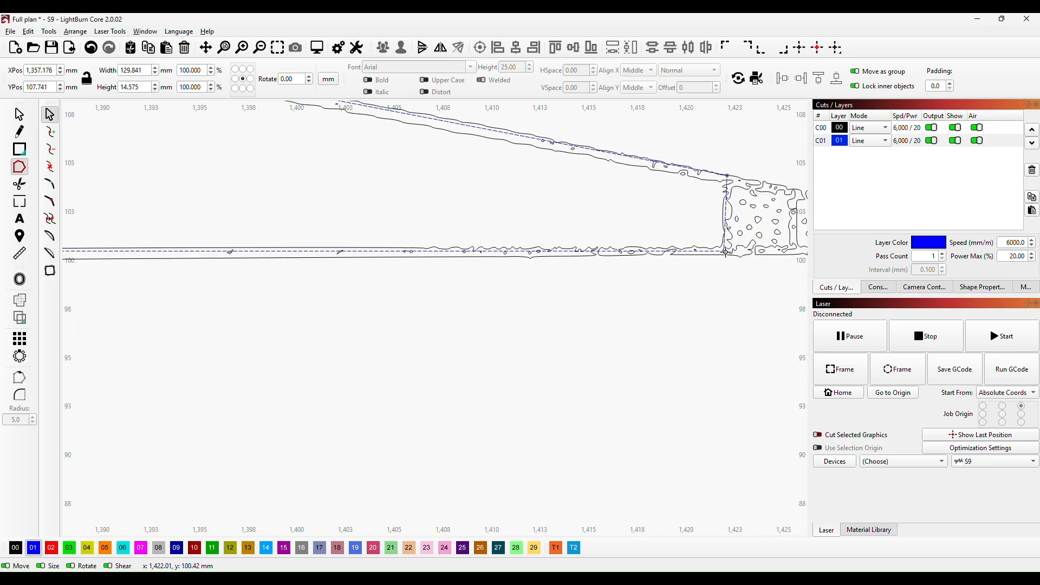
{"action": "left_click_drag", "start_coordinate": [724, 251], "coordinate": [724, 256]}
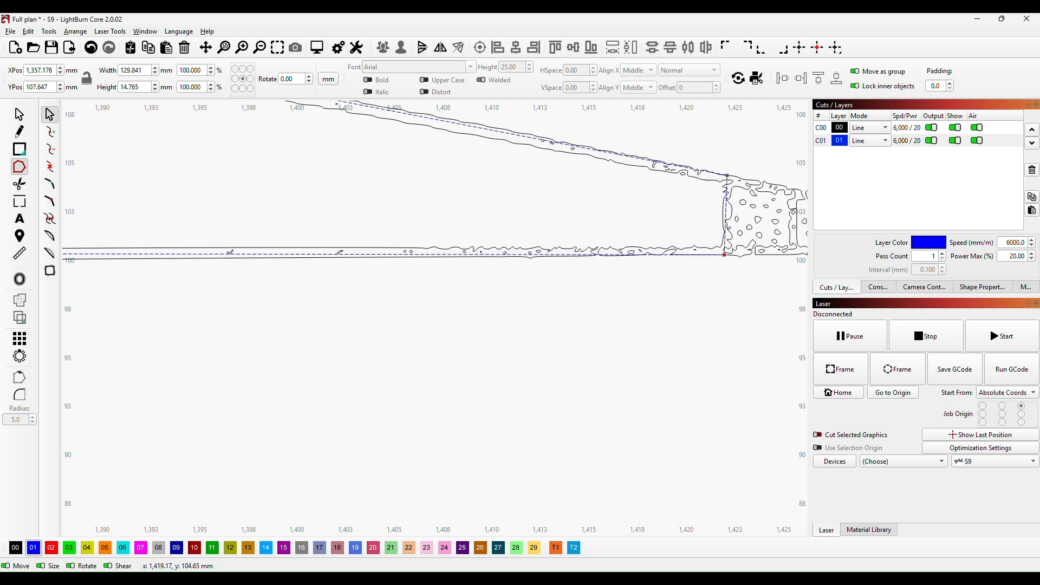
Smooth the two upper-curve nodes between the leading-edge block and spar notch, and bend the foremost segment to follow the plan
{"action": "left_click_drag", "start_coordinate": [282, 334], "coordinate": [676, 326]}
{"action": "left_click_drag", "start_coordinate": [247, 316], "coordinate": [715, 308]}
{"action": "left_click_drag", "start_coordinate": [253, 290], "coordinate": [702, 291]}
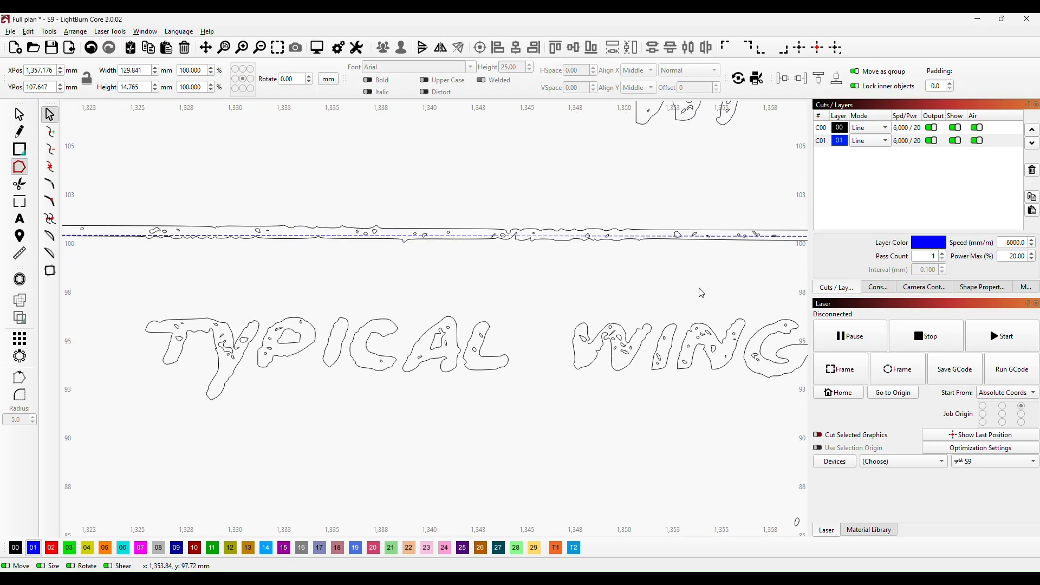
{"action": "left_click_drag", "start_coordinate": [163, 283], "coordinate": [666, 281]}
{"action": "scroll", "coordinate": [273, 291], "scroll_direction": "down", "scroll_amount": 2}
{"action": "left_click_drag", "start_coordinate": [254, 308], "coordinate": [380, 316]}
{"action": "scroll", "coordinate": [394, 196], "scroll_direction": "up", "scroll_amount": 1}
{"action": "left_click_drag", "start_coordinate": [402, 199], "coordinate": [330, 314]}
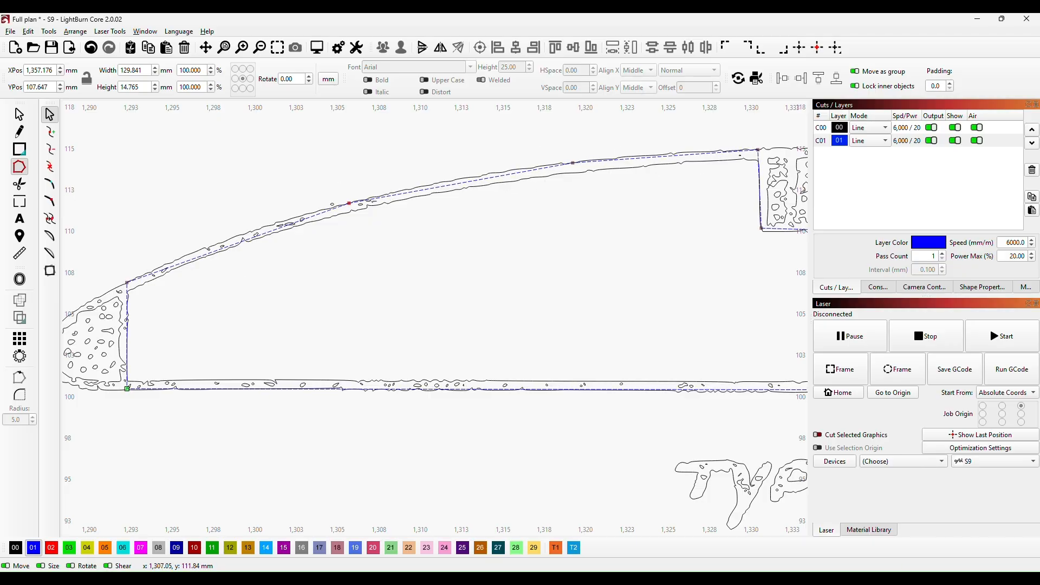
{"action": "left_click", "coordinate": [349, 203]}
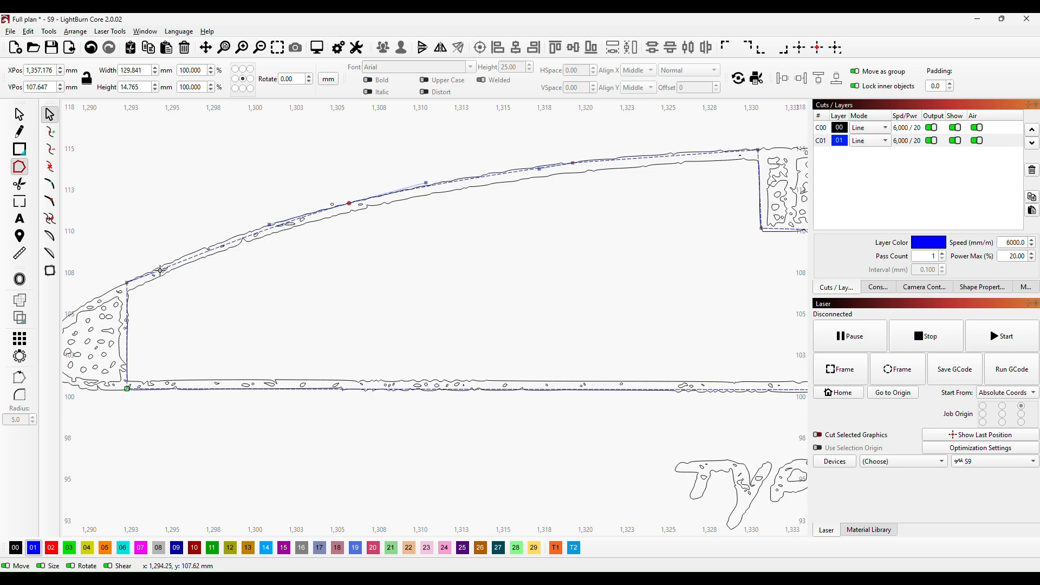
{"action": "left_click_drag", "start_coordinate": [160, 269], "coordinate": [165, 263]}
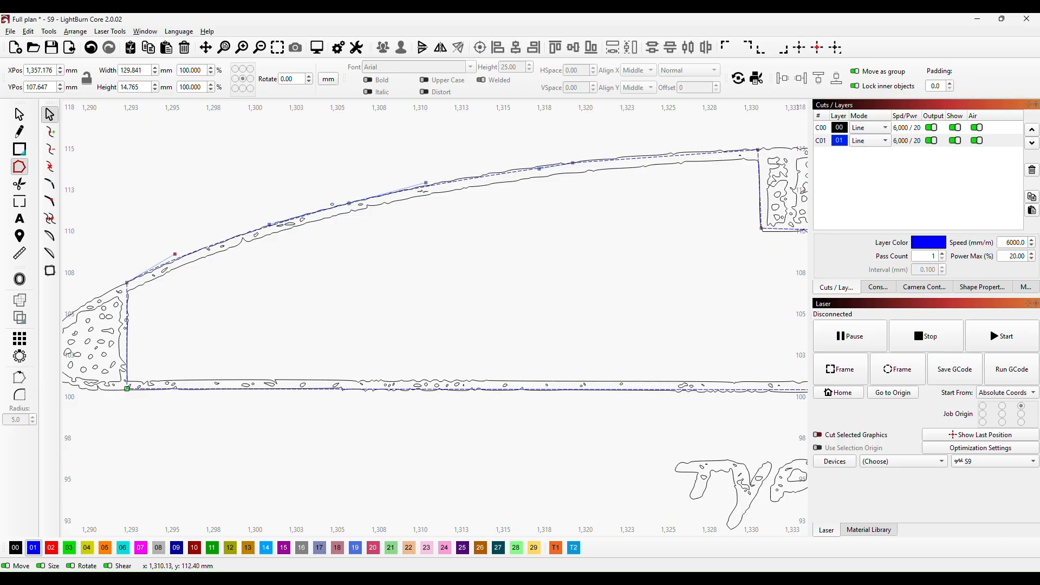
{"action": "left_click_drag", "start_coordinate": [478, 195], "coordinate": [277, 270]}
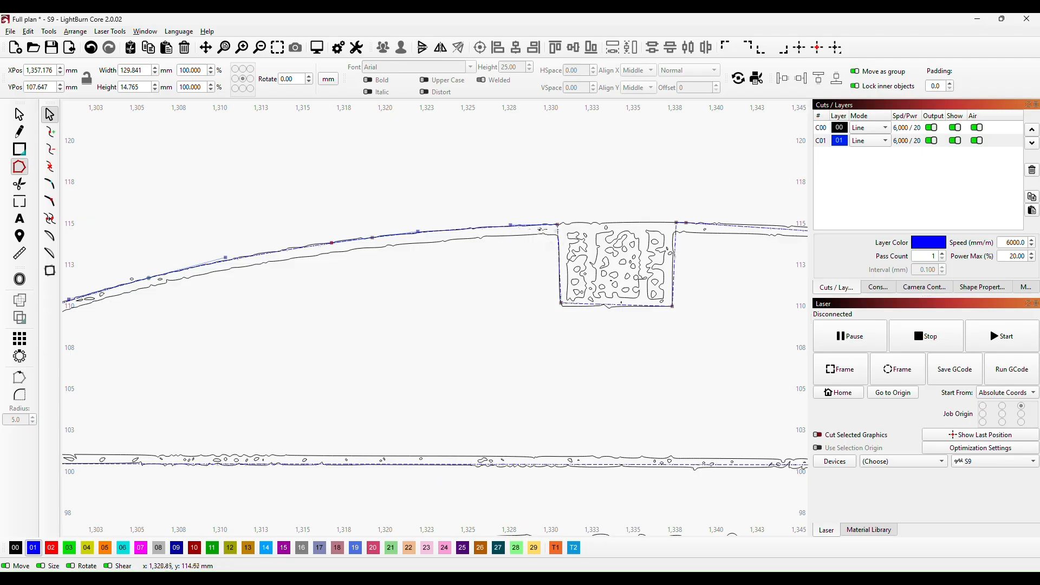
{"action": "left_click_drag", "start_coordinate": [241, 294], "coordinate": [386, 282]}
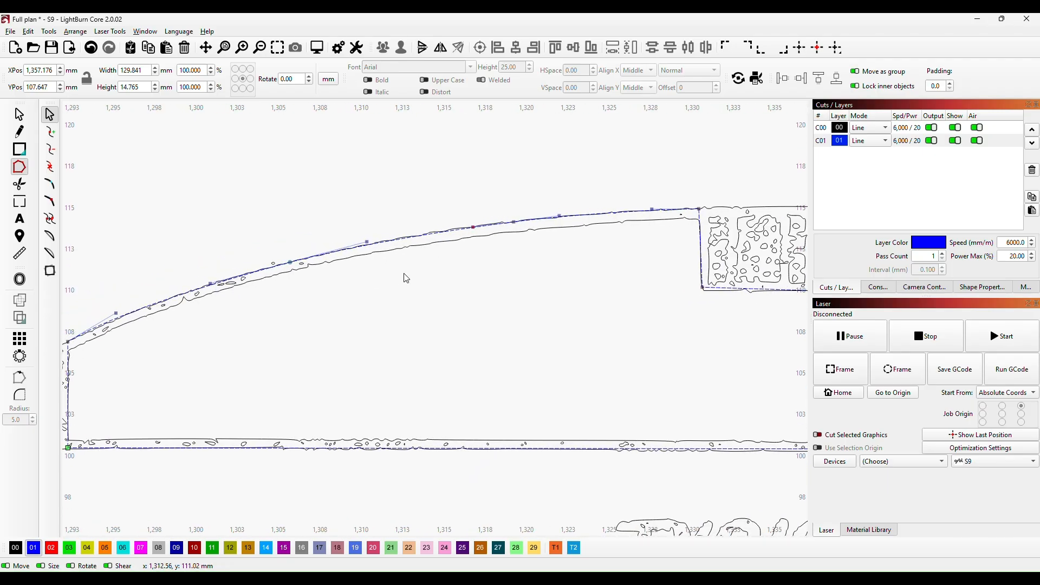
Smooth the first intermediate upper-curve node behind the main spar notch, aft of the W1 label
{"action": "scroll", "coordinate": [590, 252], "scroll_direction": "down", "scroll_amount": 1}
{"action": "left_click_drag", "start_coordinate": [592, 249], "coordinate": [10, 301]}
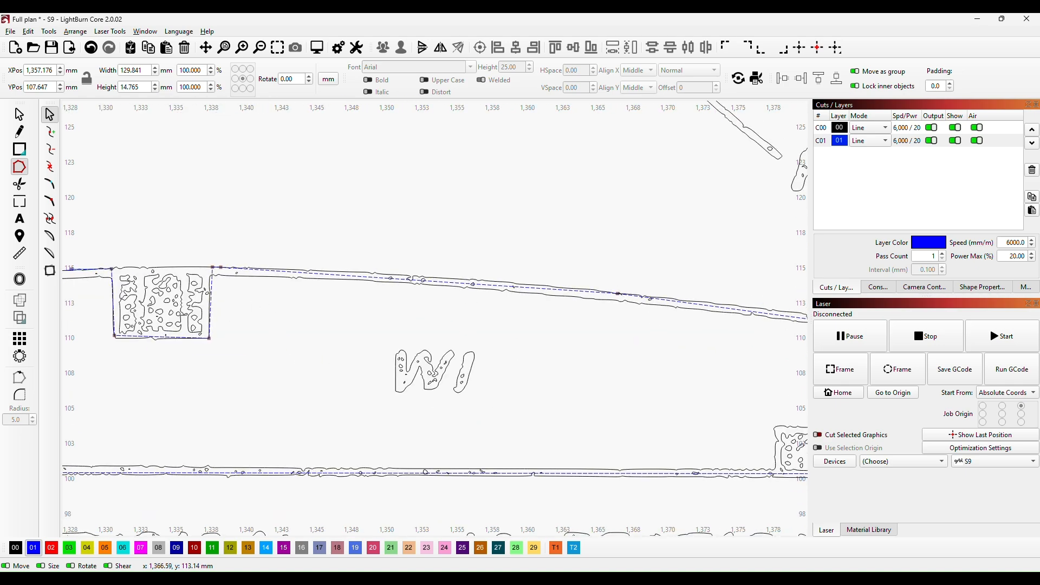
{"action": "key", "text": "s"}
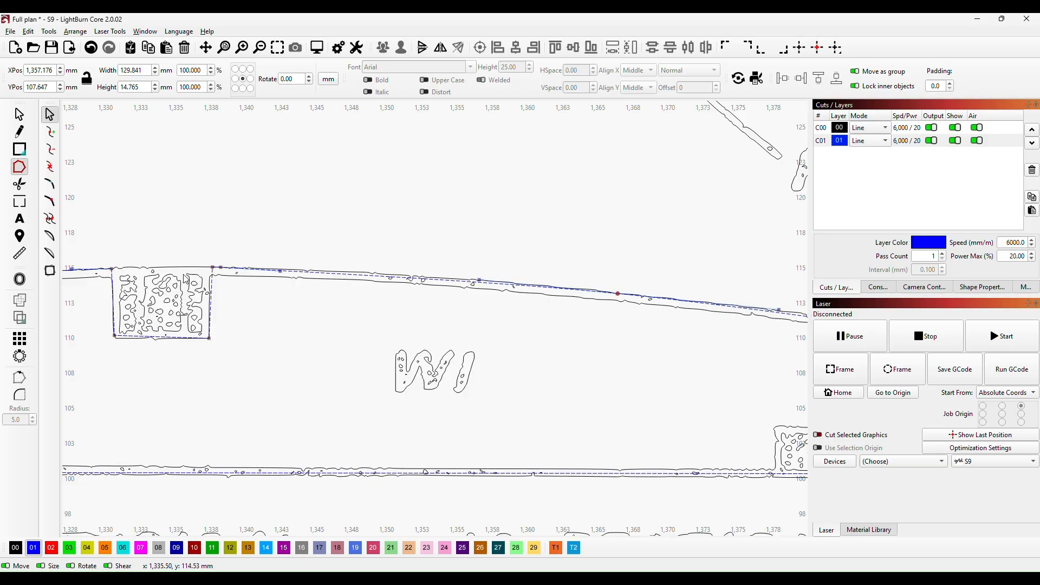
Smooth the remaining upper-curve nodes and handles between the main spar notch and the trailing-edge block to follow the plan
{"action": "left_click_drag", "start_coordinate": [280, 271], "coordinate": [289, 268]}
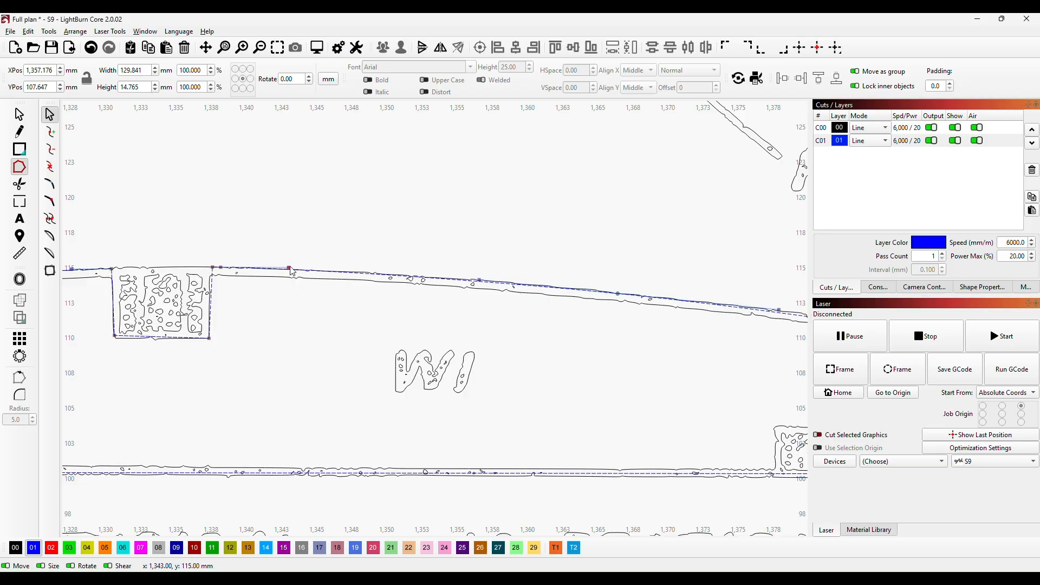
{"action": "left_click_drag", "start_coordinate": [560, 364], "coordinate": [202, 311]}
{"action": "scroll", "coordinate": [540, 314], "scroll_direction": "down", "scroll_amount": 1}
{"action": "left_click_drag", "start_coordinate": [540, 314], "coordinate": [424, 326]}
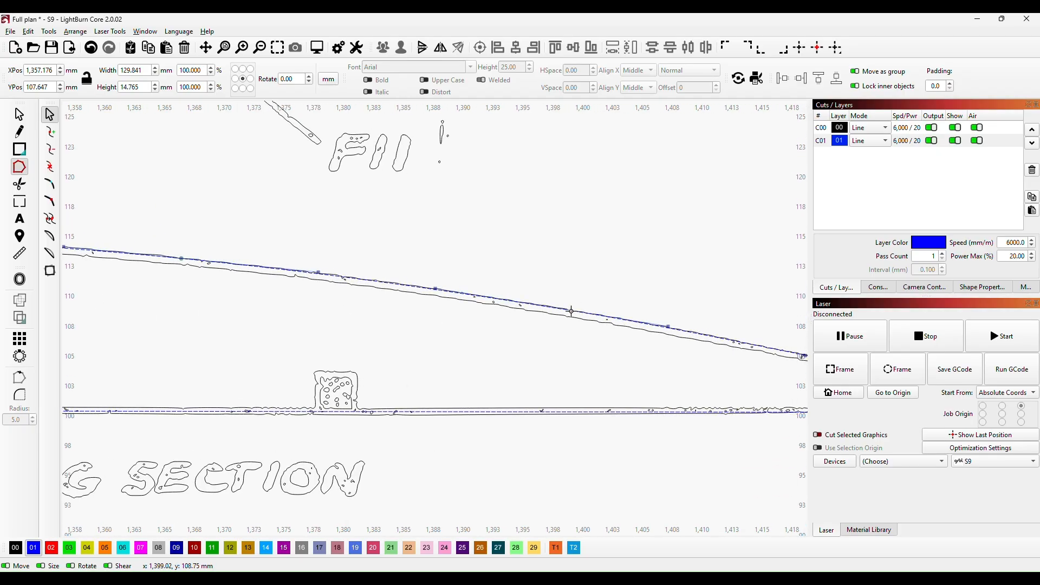
{"action": "left_click_drag", "start_coordinate": [671, 369], "coordinate": [460, 328]}
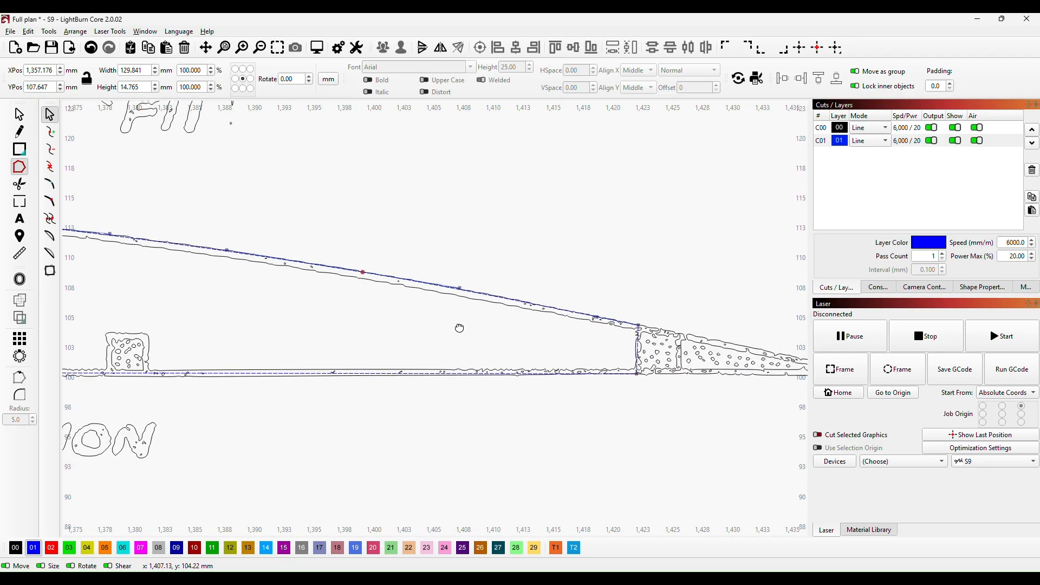
Reshape the rib's bottom edge into a square notch about 3.5 mm wide around the lower rear spar
{"action": "scroll", "coordinate": [504, 346], "scroll_direction": "down", "scroll_amount": 5}
{"action": "left_click_drag", "start_coordinate": [377, 411], "coordinate": [530, 355]}
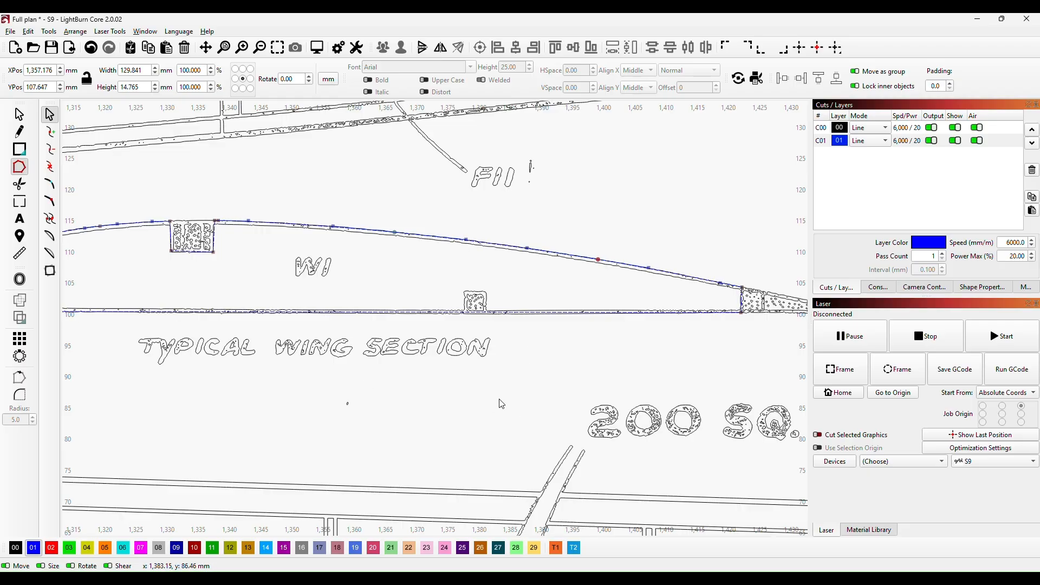
{"action": "left_click_drag", "start_coordinate": [503, 404], "coordinate": [490, 379]}
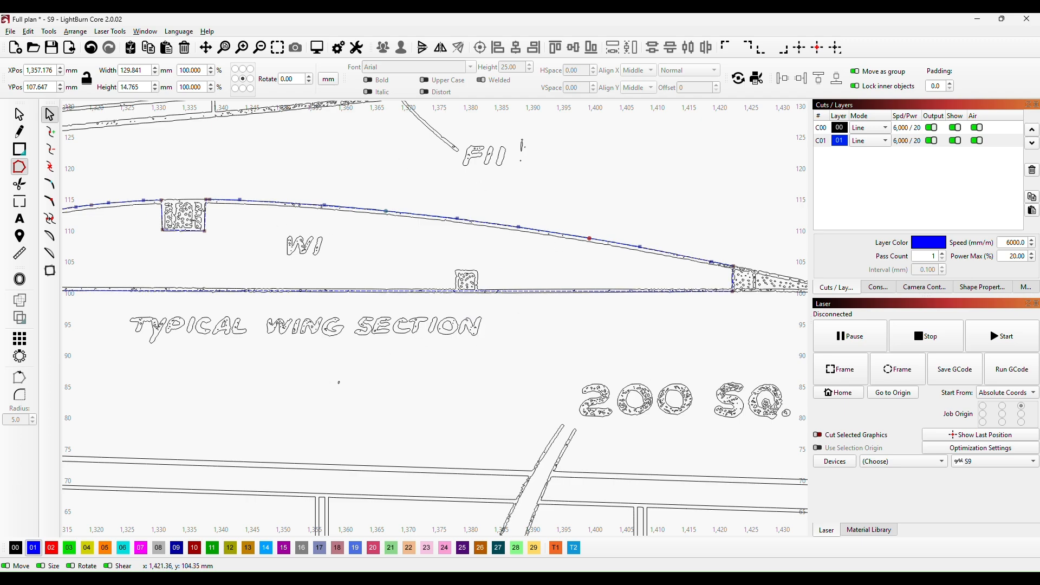
{"action": "scroll", "coordinate": [484, 325], "scroll_direction": "up", "scroll_amount": 5}
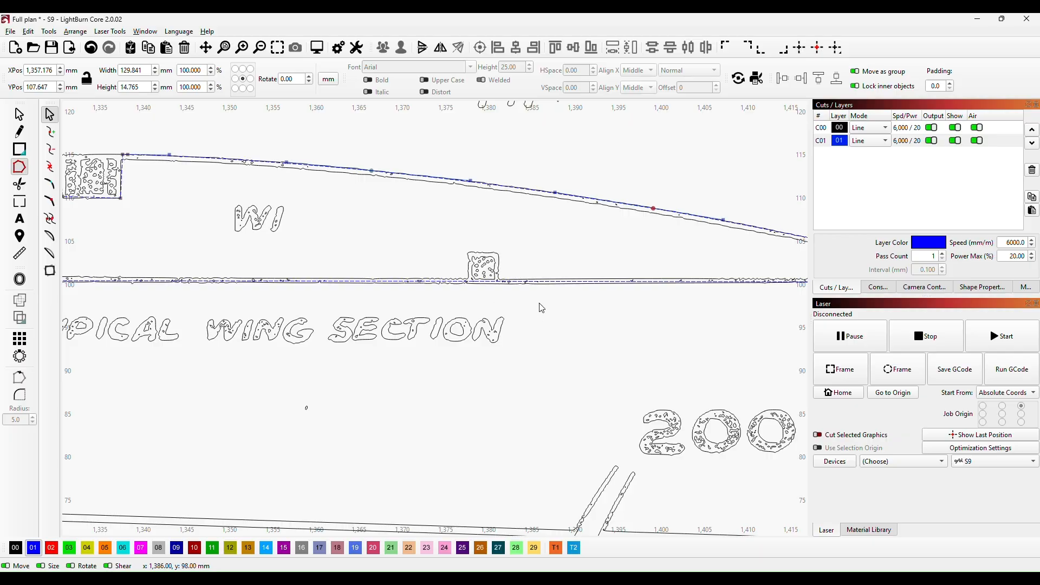
{"action": "scroll", "coordinate": [448, 286], "scroll_direction": "up", "scroll_amount": 1}
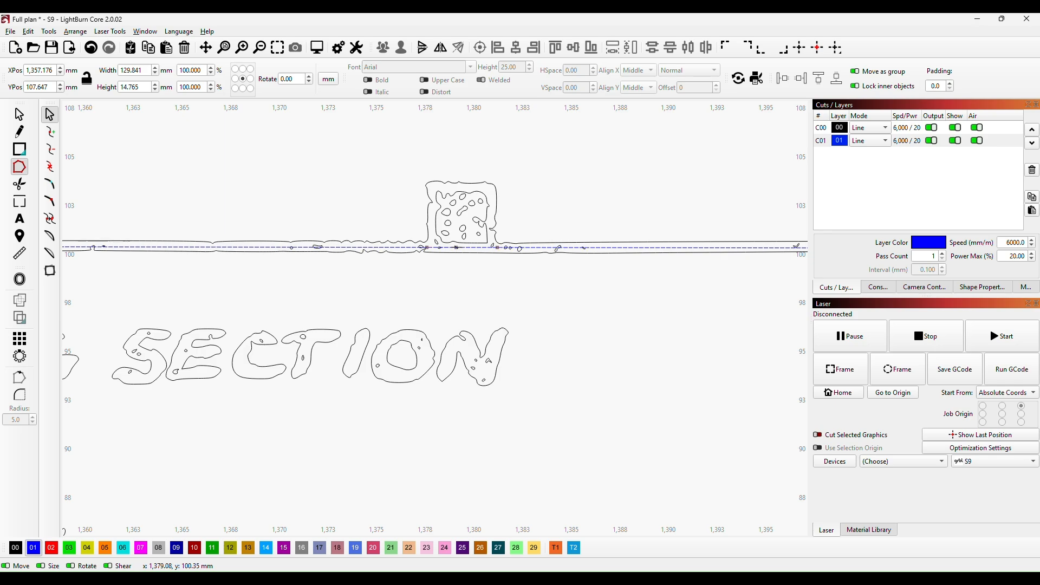
{"action": "left_click_drag", "start_coordinate": [456, 247], "coordinate": [426, 182]}
{"action": "left_click_drag", "start_coordinate": [463, 217], "coordinate": [496, 183]}
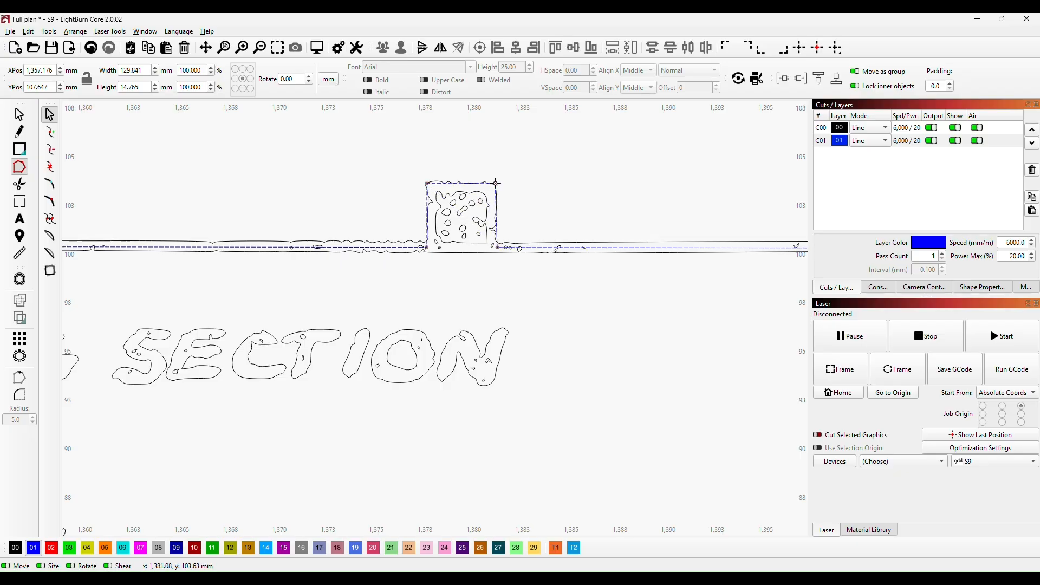
Measure the width of the leading-edge block at the front of the wing section
{"action": "scroll", "coordinate": [552, 320], "scroll_direction": "down", "scroll_amount": 8}
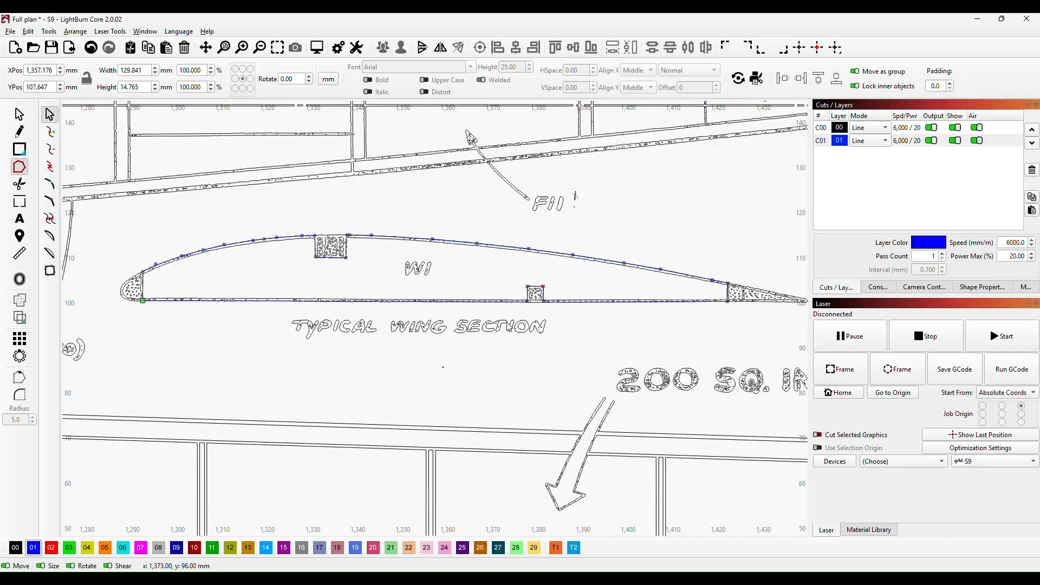
{"action": "scroll", "coordinate": [363, 383], "scroll_direction": "down", "scroll_amount": 2}
{"action": "left_click_drag", "start_coordinate": [353, 361], "coordinate": [409, 332]}
{"action": "scroll", "coordinate": [433, 343], "scroll_direction": "down", "scroll_amount": 1}
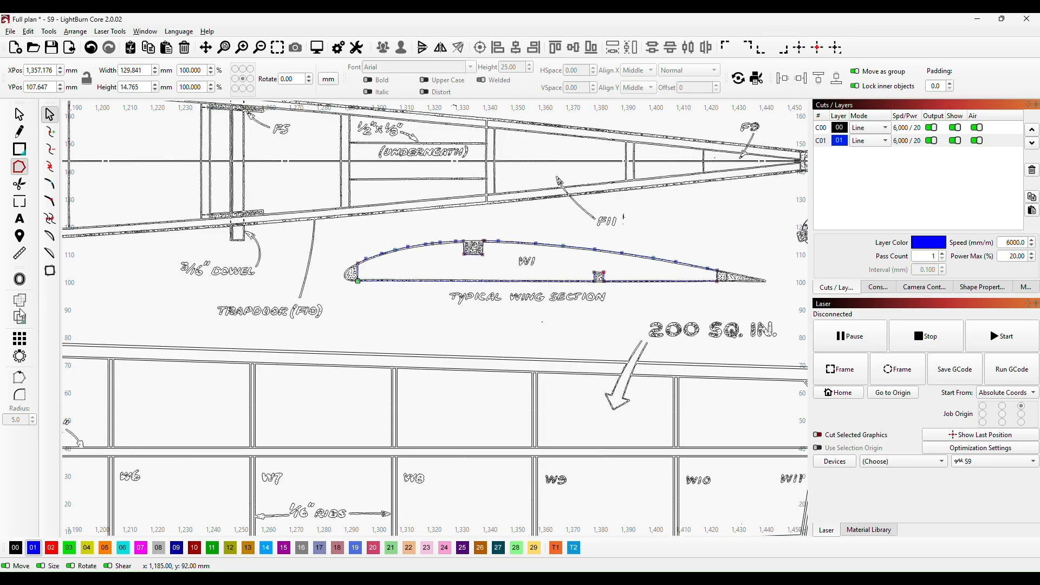
{"action": "scroll", "coordinate": [381, 337], "scroll_direction": "down", "scroll_amount": 1}
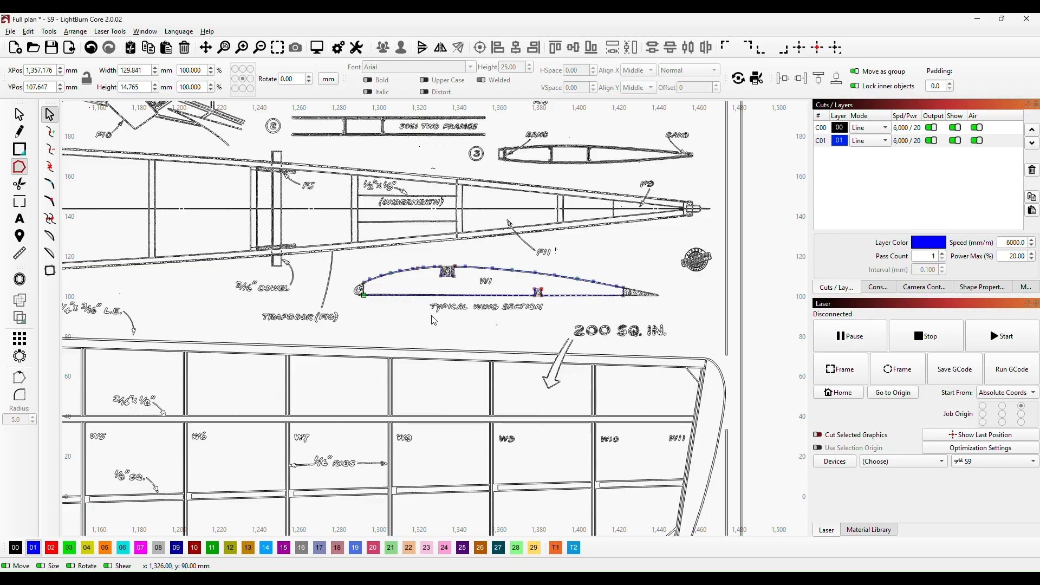
{"action": "scroll", "coordinate": [354, 312], "scroll_direction": "up", "scroll_amount": 3}
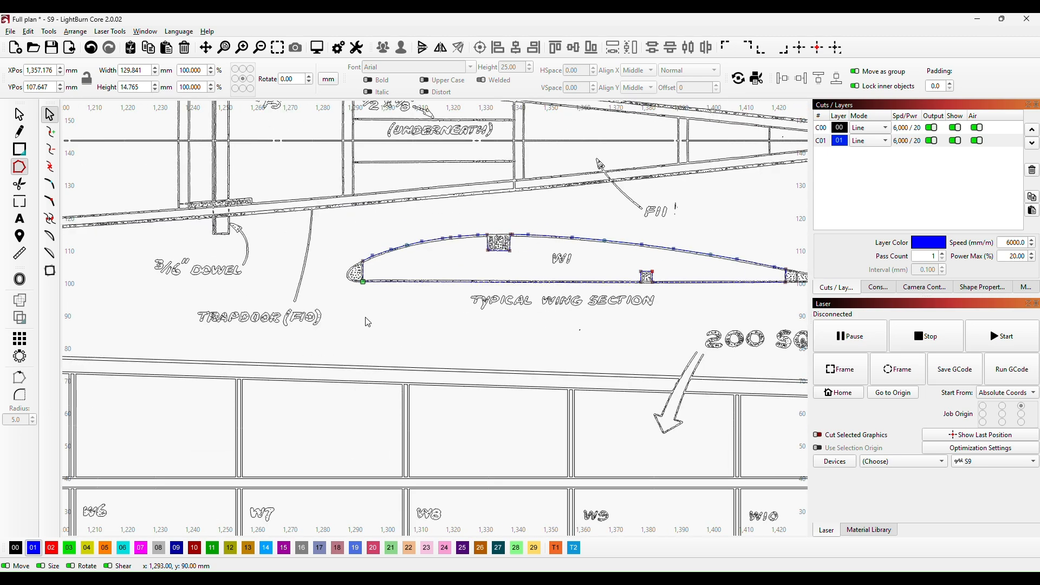
{"action": "scroll", "coordinate": [351, 311], "scroll_direction": "up", "scroll_amount": 1}
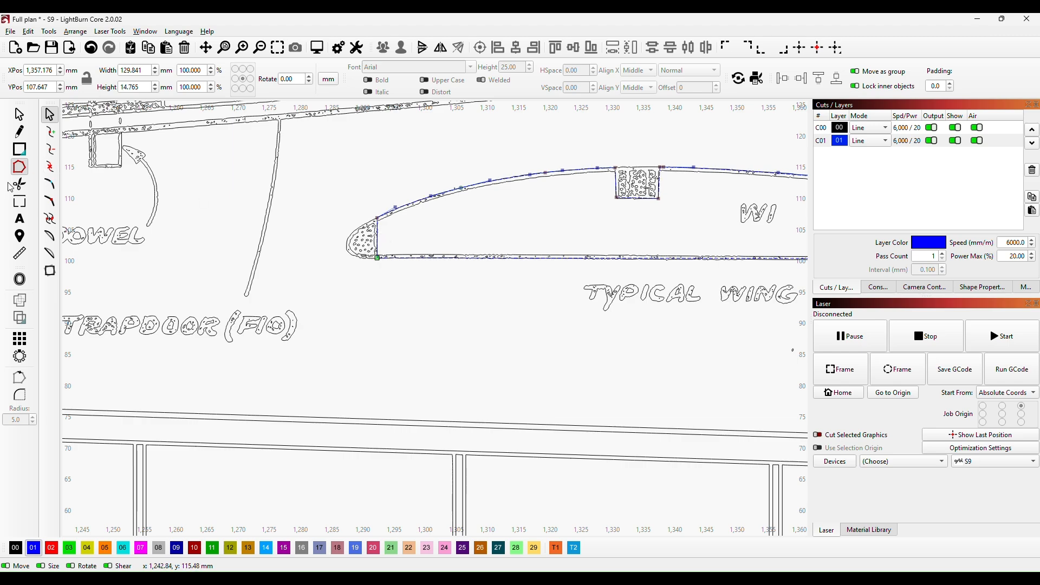
{"action": "left_click", "coordinate": [21, 254]}
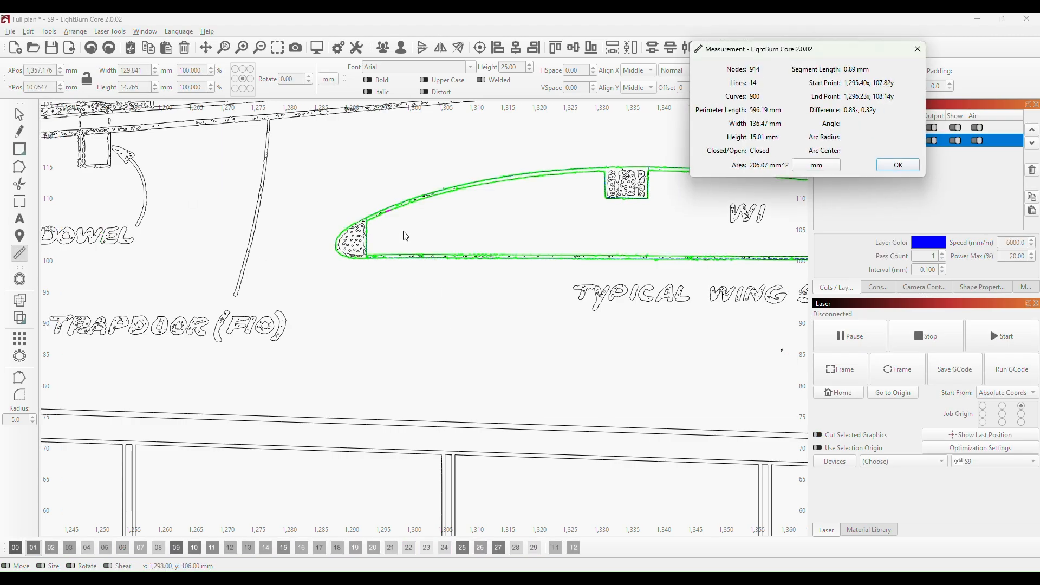
{"action": "left_click_drag", "start_coordinate": [336, 242], "coordinate": [368, 241]}
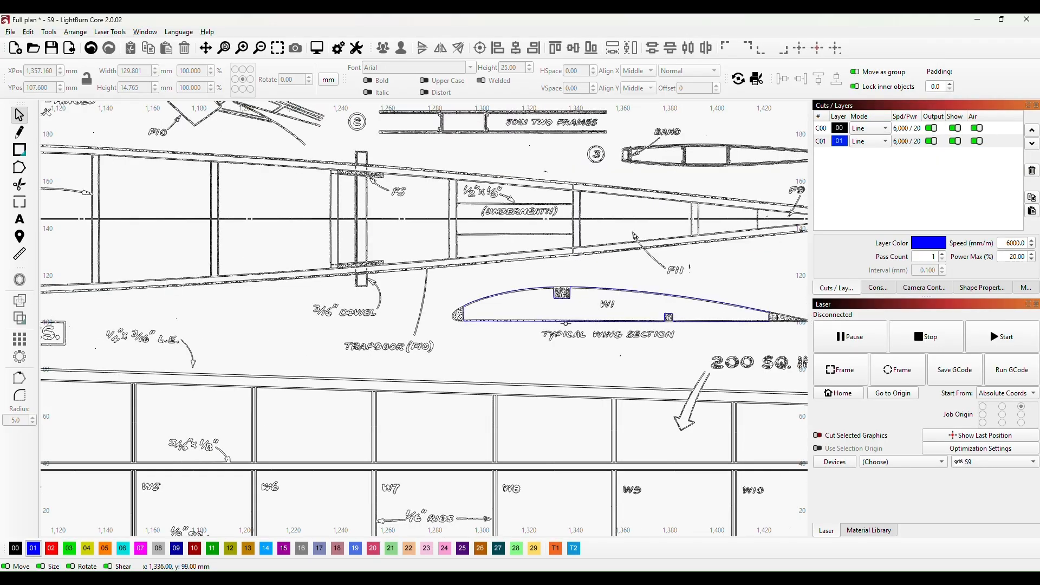
Move the finished rib outline off the plan into the empty laser work area, at X 264, Y 279 mm
{"action": "left_click", "coordinate": [567, 321]}
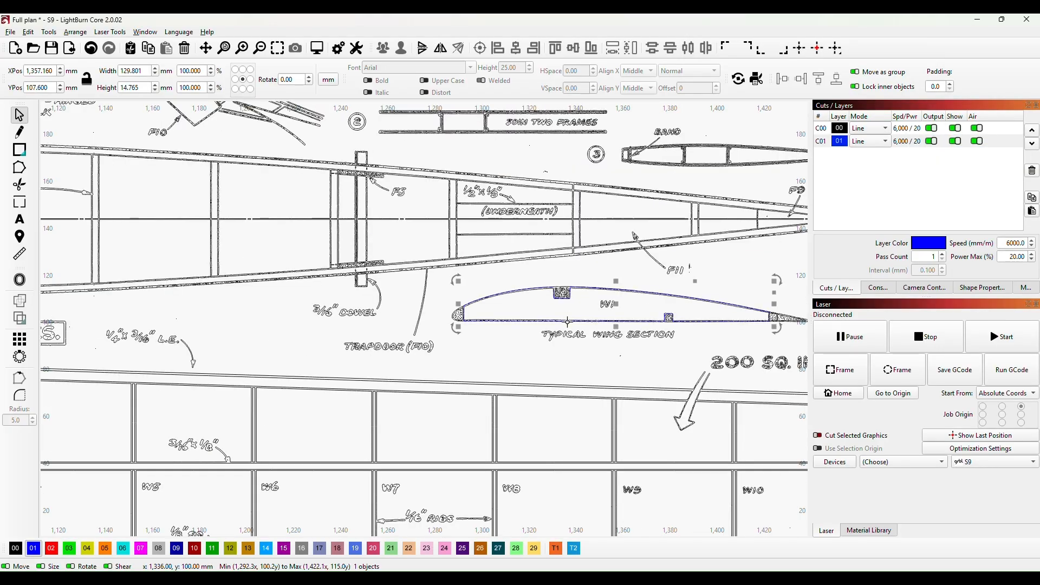
{"action": "scroll", "coordinate": [432, 386], "scroll_direction": "down", "scroll_amount": 3}
{"action": "scroll", "coordinate": [433, 386], "scroll_direction": "down", "scroll_amount": 1}
{"action": "left_click_drag", "start_coordinate": [451, 397], "coordinate": [701, 431]}
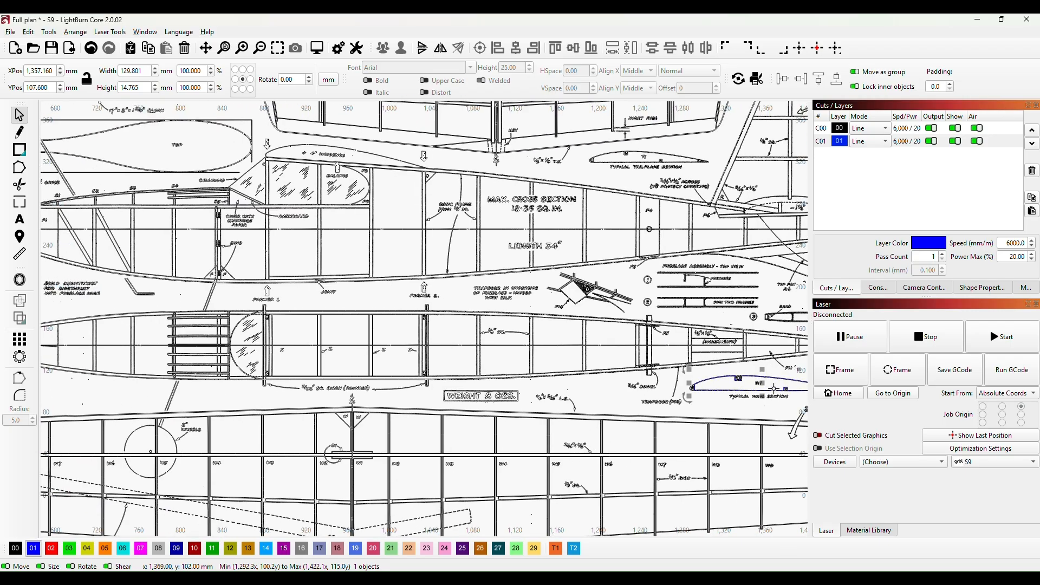
{"action": "left_click_drag", "start_coordinate": [762, 383], "coordinate": [634, 380]}
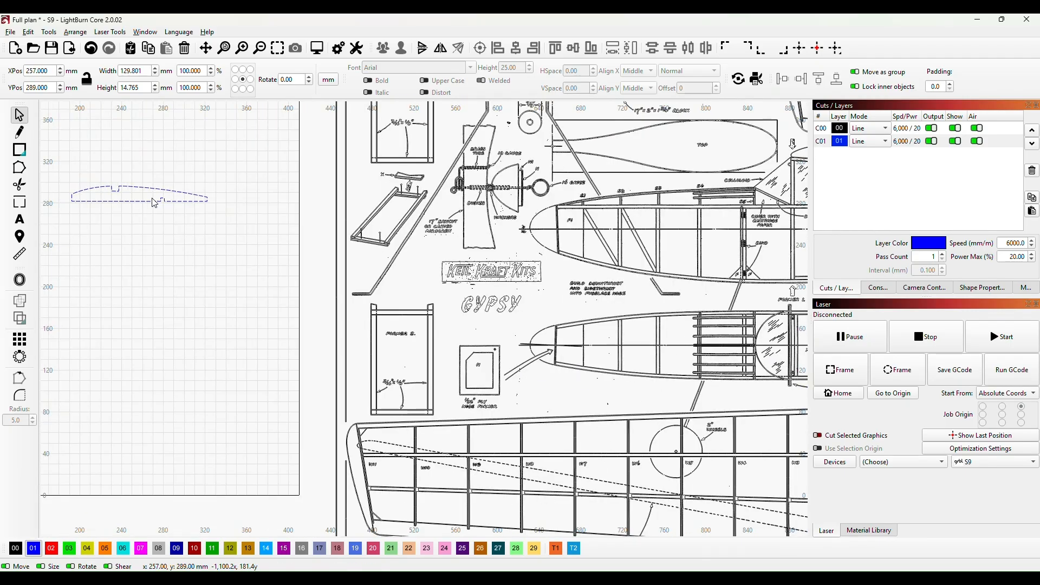
{"action": "left_click_drag", "start_coordinate": [150, 199], "coordinate": [153, 199]}
{"action": "left_click_drag", "start_coordinate": [137, 287], "coordinate": [323, 416]}
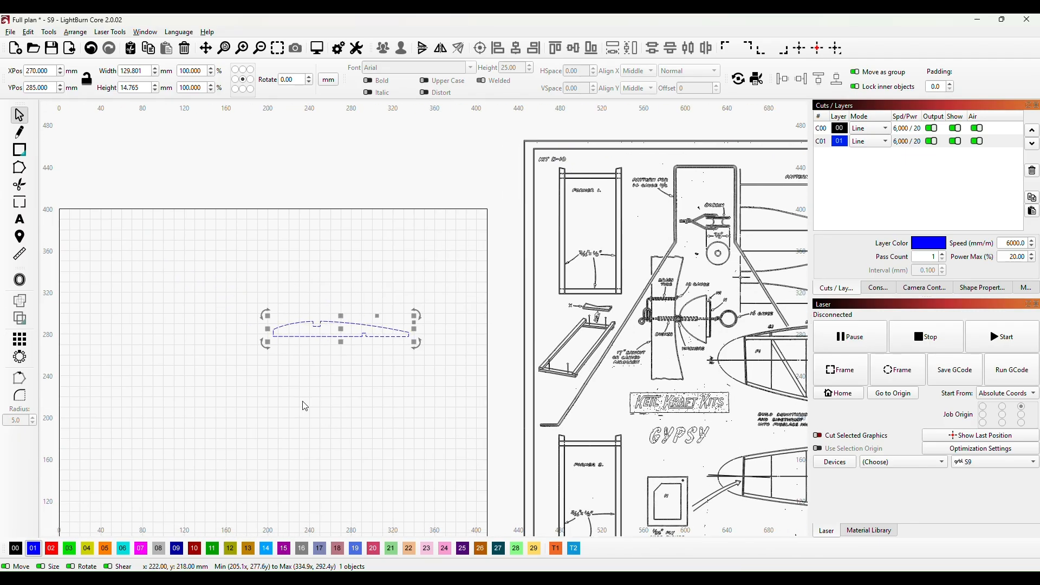
{"action": "left_click_drag", "start_coordinate": [343, 333], "coordinate": [337, 340]}
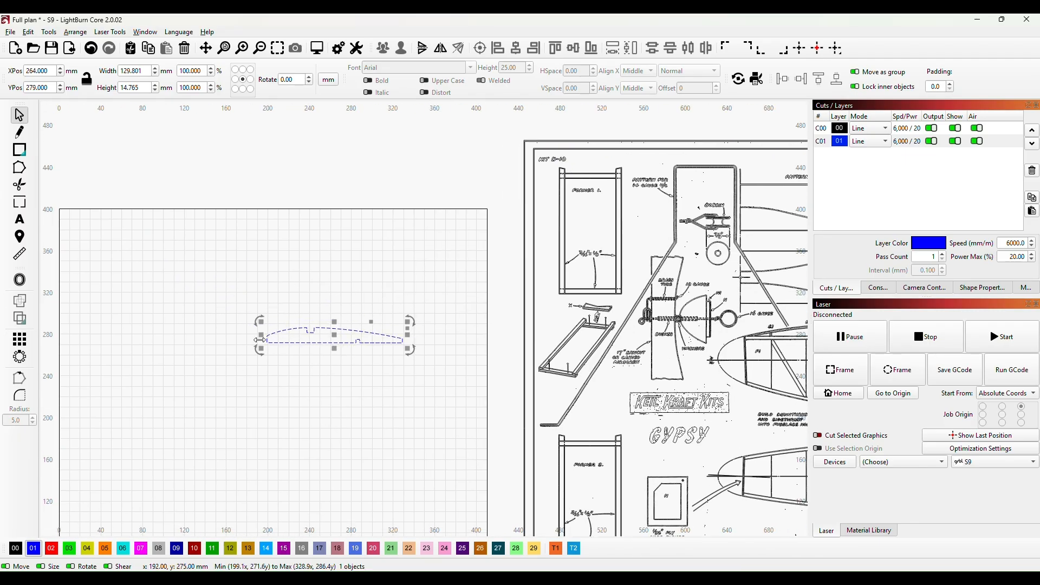
Assign the separated rib outline to black layer 00
{"action": "left_click", "coordinate": [16, 548]}
{"action": "scroll", "coordinate": [274, 358], "scroll_direction": "up", "scroll_amount": 2}
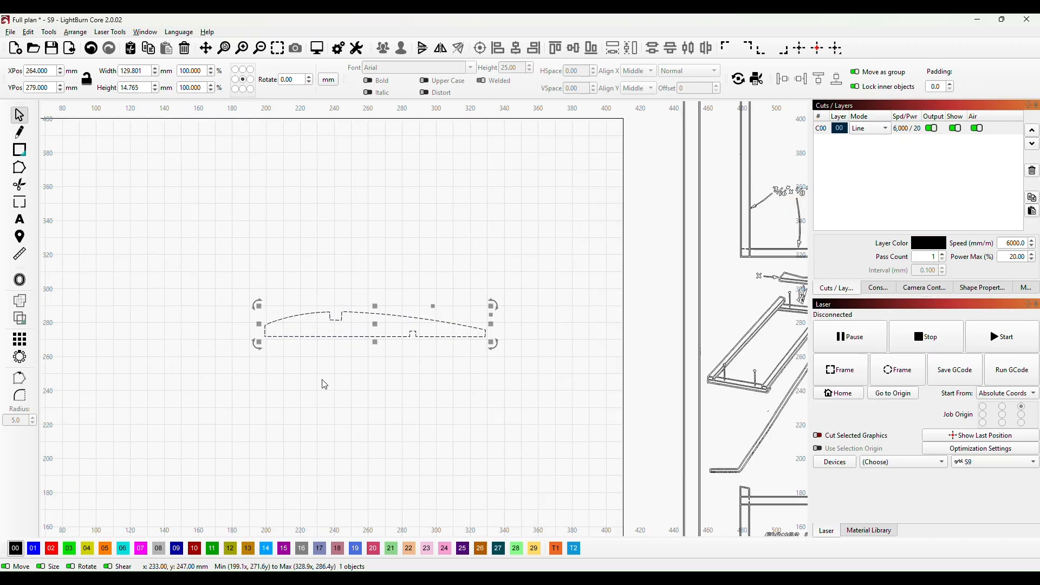
{"action": "scroll", "coordinate": [325, 384], "scroll_direction": "up", "scroll_amount": 1}
{"action": "left_click", "coordinate": [287, 376]}
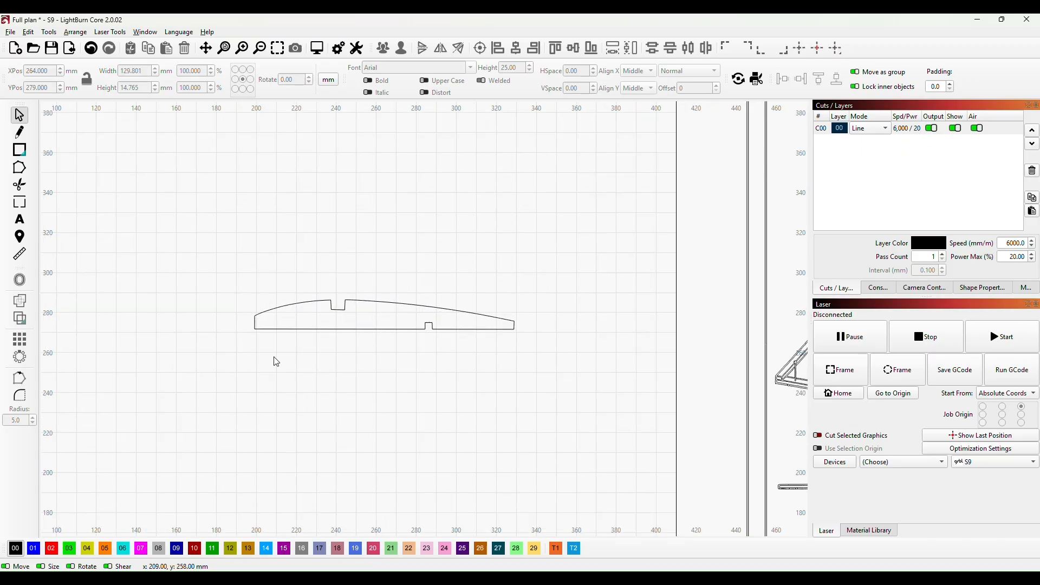
{"action": "left_click_drag", "start_coordinate": [265, 354], "coordinate": [397, 390]}
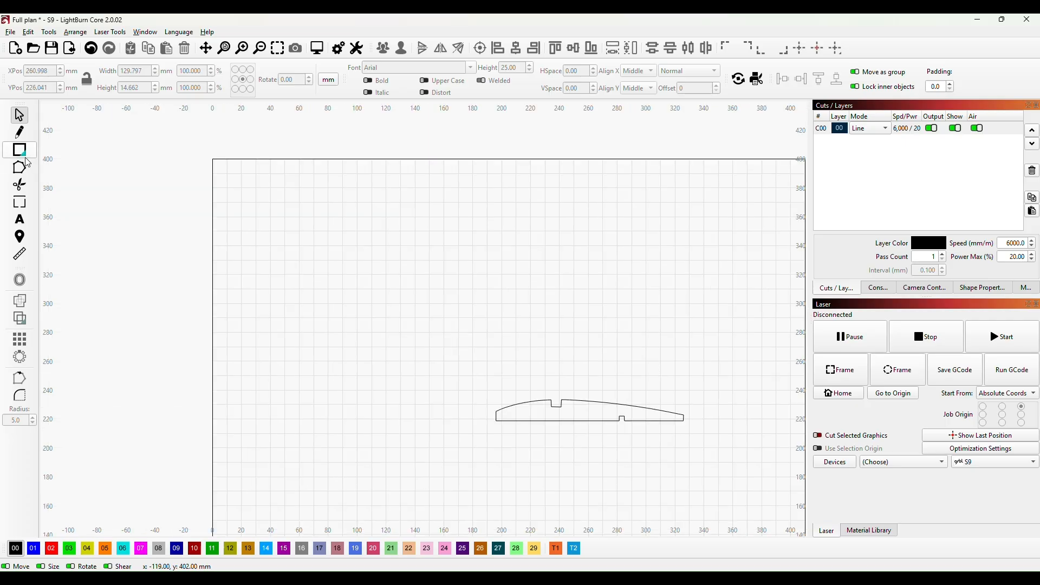
Draw a 4.8 mm square in the empty work area beyond the rib's front end
{"action": "left_click", "coordinate": [20, 150]}
{"action": "left_click_drag", "start_coordinate": [355, 286], "coordinate": [373, 308]}
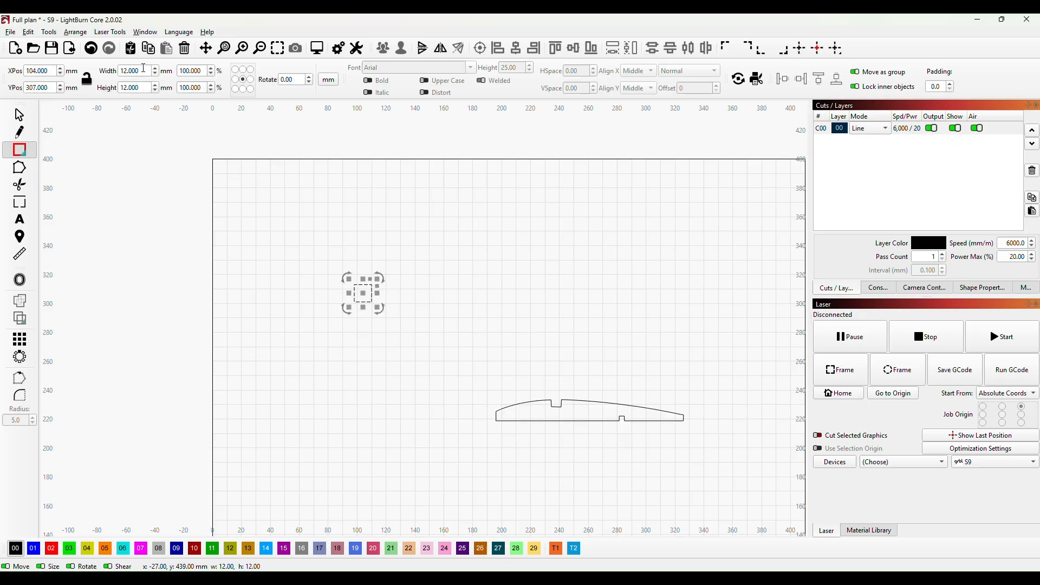
{"action": "left_click_drag", "start_coordinate": [139, 71], "coordinate": [118, 66]}
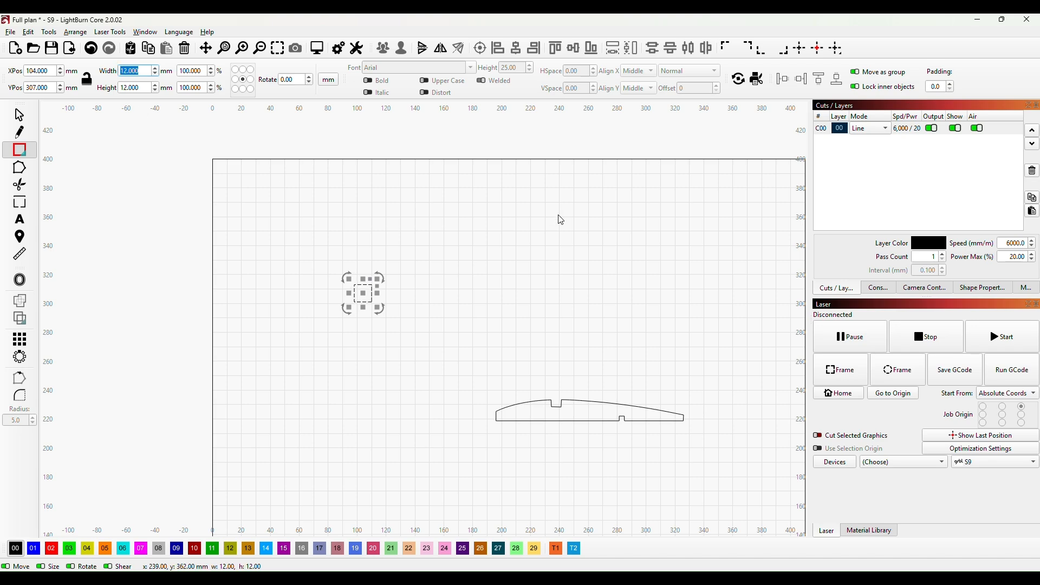
{"action": "type", "text": "4.8"}
{"action": "left_click", "coordinate": [132, 90]}
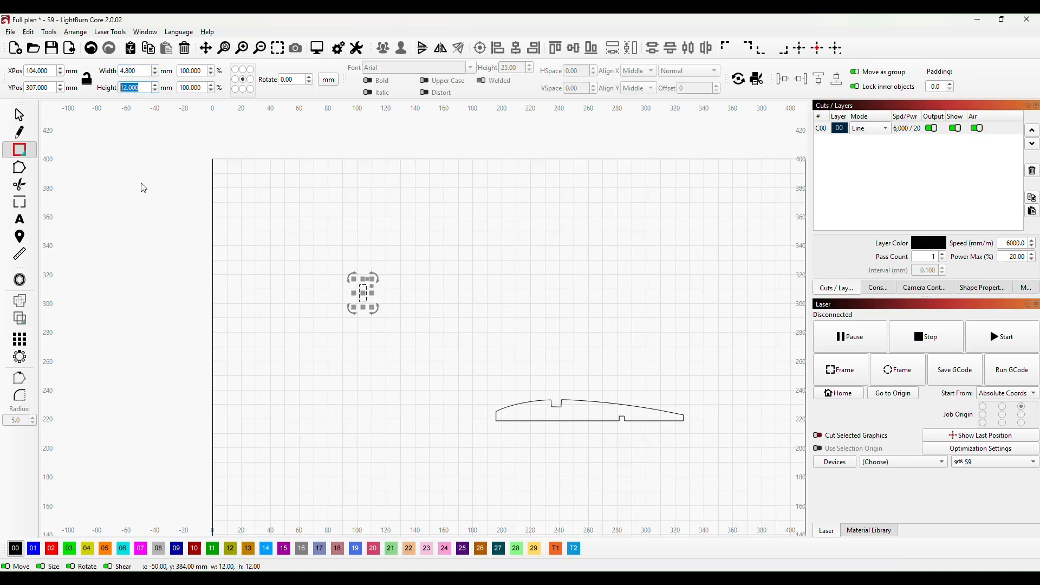
{"action": "type", "text": "4.8"}
{"action": "left_click", "coordinate": [478, 288]}
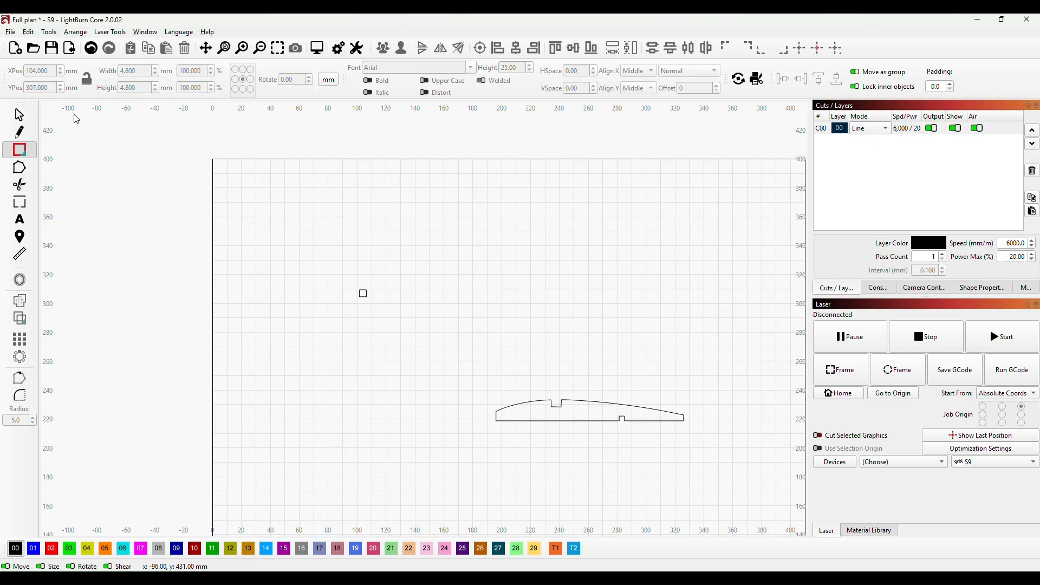
Move the small square closer to the rib's front end and rotate it 45 degrees into a diamond
{"action": "left_click", "coordinate": [19, 115]}
{"action": "scroll", "coordinate": [432, 343], "scroll_direction": "up", "scroll_amount": 2}
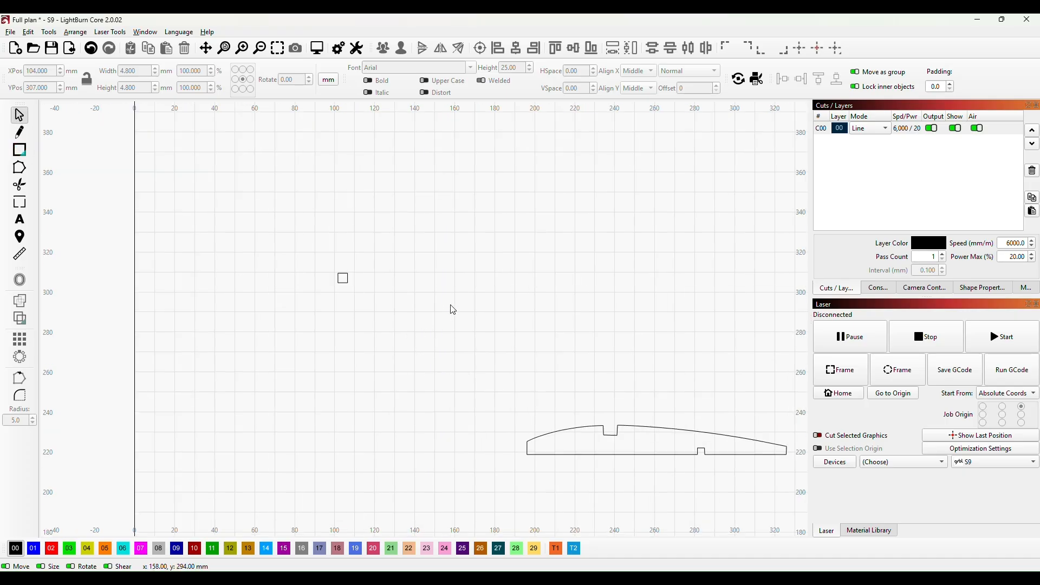
{"action": "left_click_drag", "start_coordinate": [345, 278], "coordinate": [538, 345]}
{"action": "scroll", "coordinate": [493, 411], "scroll_direction": "up", "scroll_amount": 3}
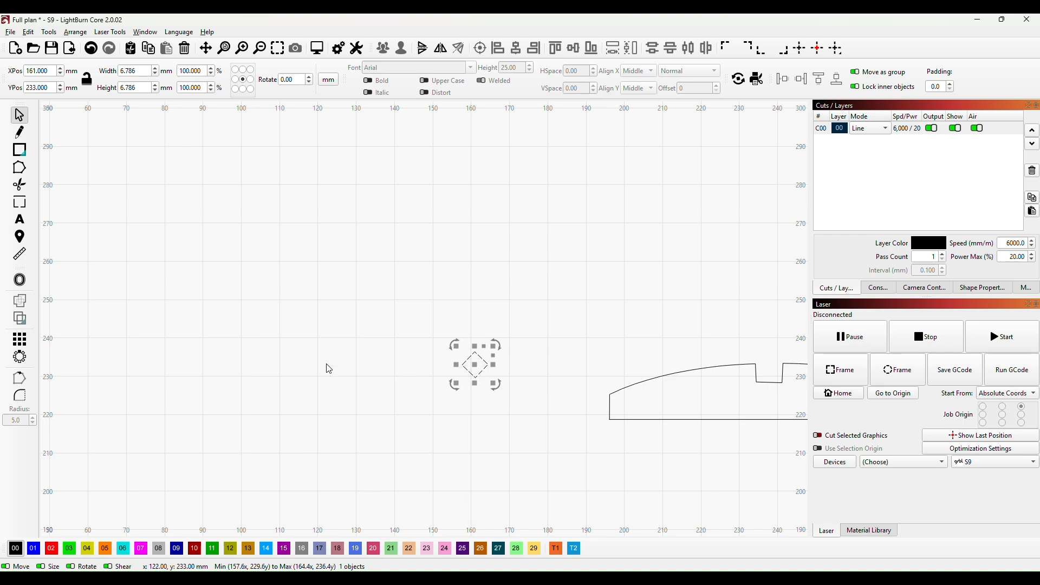
{"action": "left_click", "coordinate": [22, 173]}
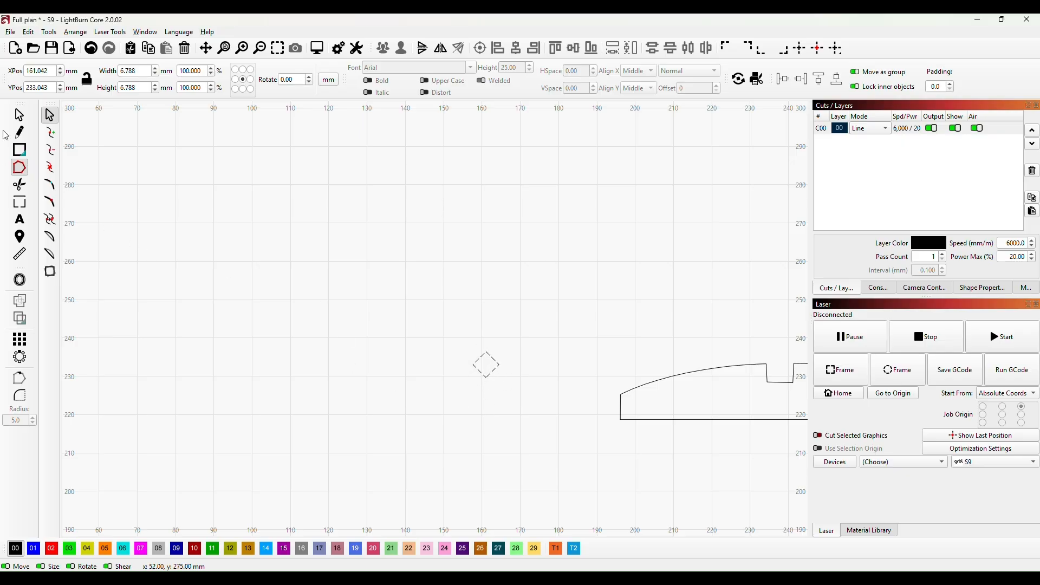
{"action": "left_click", "coordinate": [20, 114]}
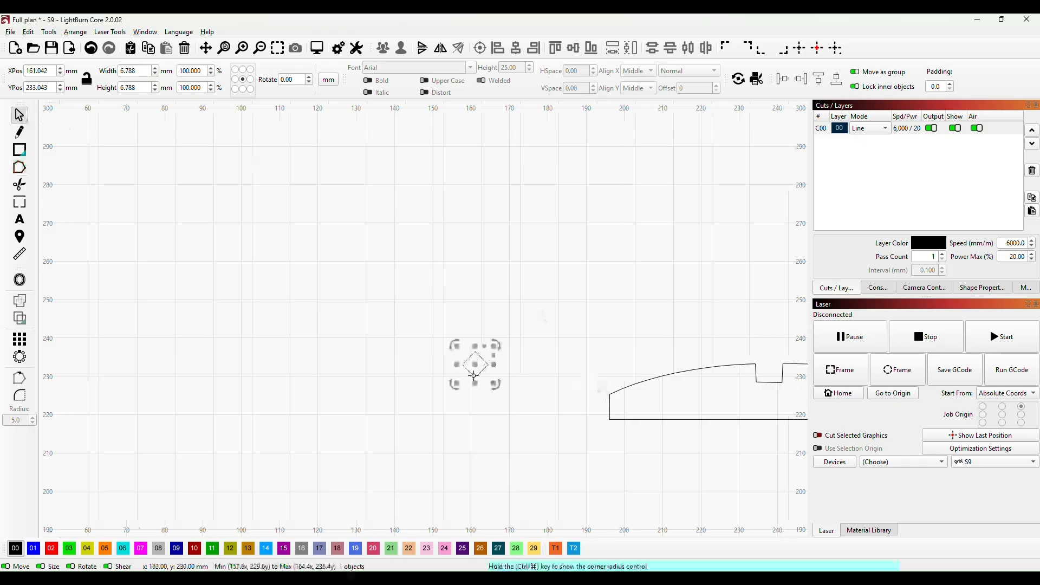
Place the diamond against the rib's front edge at X 193, Y 222 mm
{"action": "left_click_drag", "start_coordinate": [474, 365], "coordinate": [600, 410]}
{"action": "left_click_drag", "start_coordinate": [640, 451], "coordinate": [504, 349]}
{"action": "scroll", "coordinate": [393, 333], "scroll_direction": "up", "scroll_amount": 2}
{"action": "scroll", "coordinate": [461, 334], "scroll_direction": "up", "scroll_amount": 2}
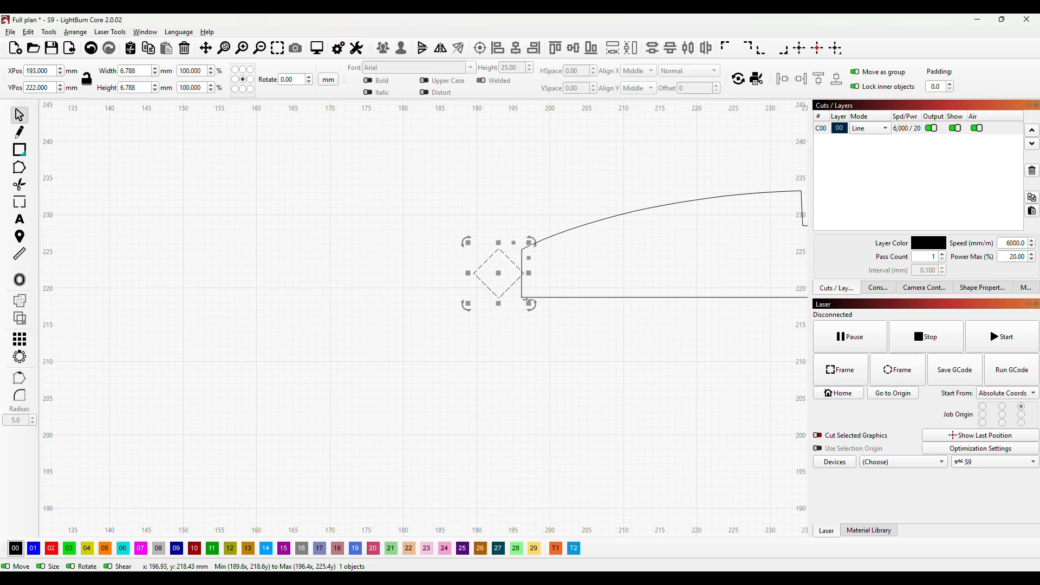
Extend the rib's front edge to the diamond's upper and lower corners at X 193, adding a node on the upper curve behind it
{"action": "left_click", "coordinate": [19, 168]}
{"action": "left_click", "coordinate": [612, 298]}
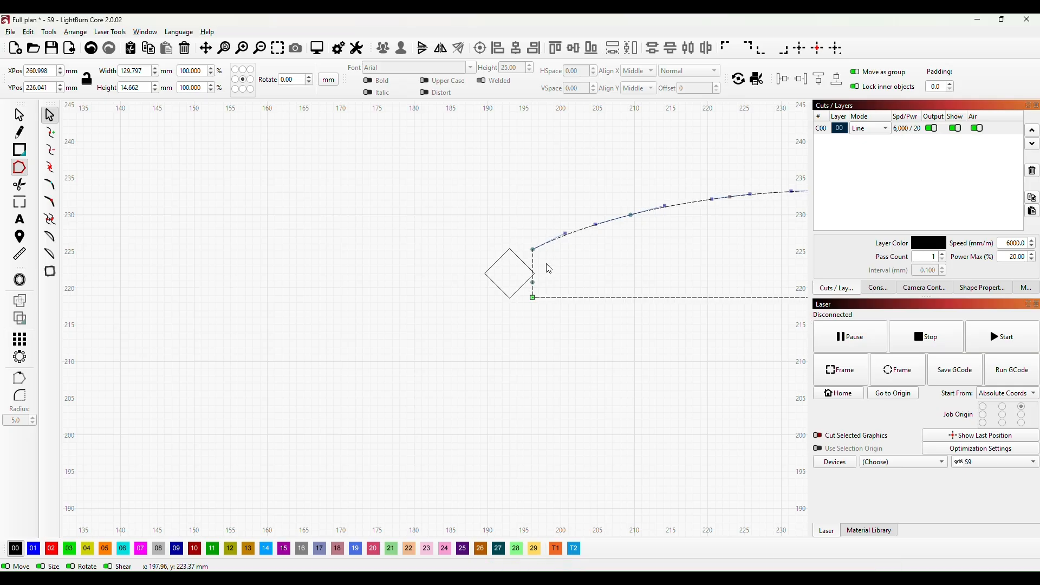
{"action": "left_click_drag", "start_coordinate": [533, 283], "coordinate": [513, 297]}
{"action": "key", "text": "i"}
{"action": "left_click_drag", "start_coordinate": [527, 261], "coordinate": [518, 257]}
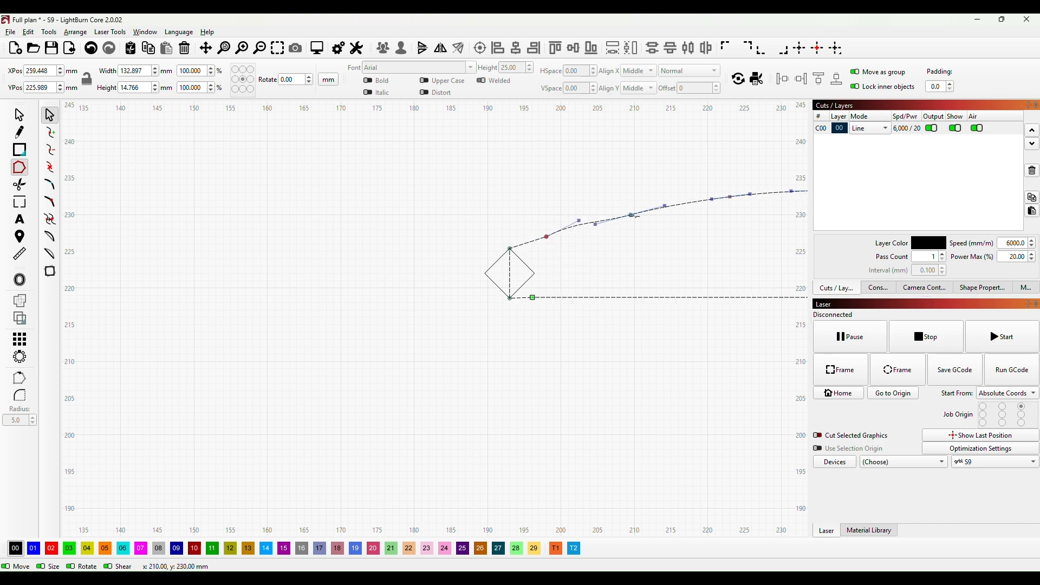
Reshape the rib's upper curve behind the nose by adjusting the node near X 210 and its handle and nudging the added node slightly upward
{"action": "left_click_drag", "start_coordinate": [631, 218], "coordinate": [631, 212]}
{"action": "left_click", "coordinate": [583, 222]}
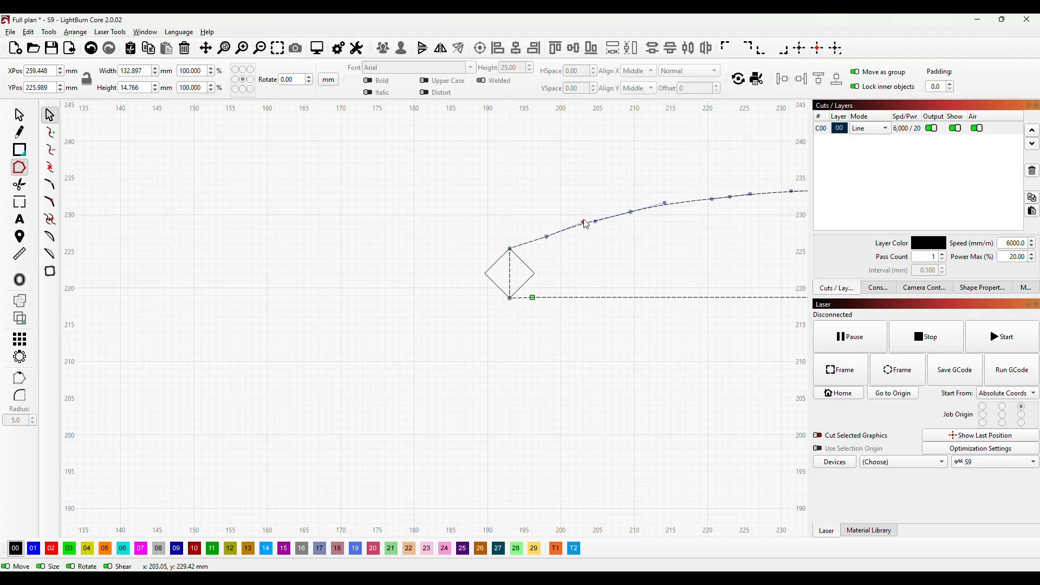
{"action": "scroll", "coordinate": [616, 339], "scroll_direction": "down", "scroll_amount": 5}
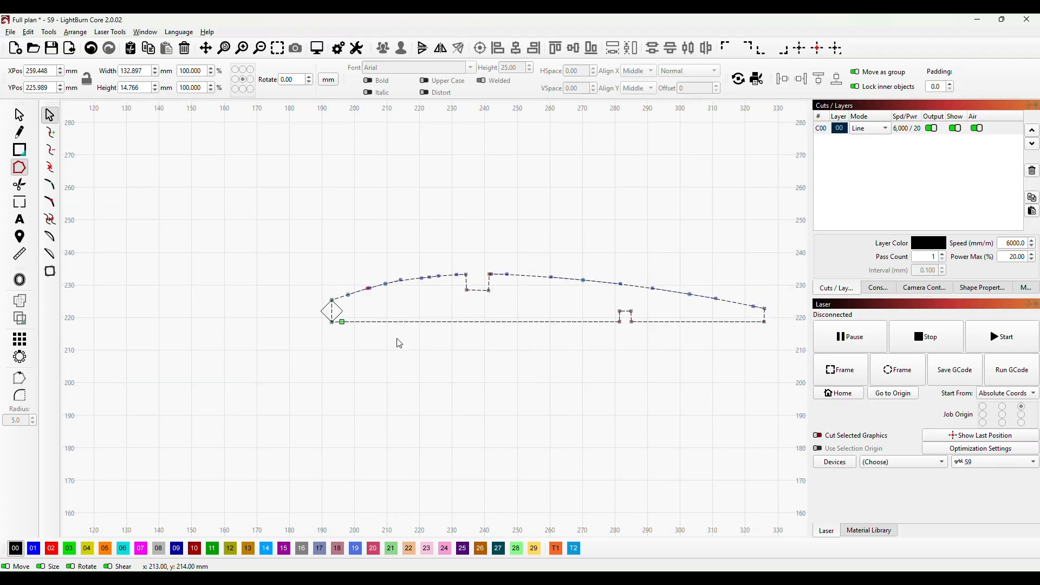
{"action": "left_click", "coordinate": [348, 295]}
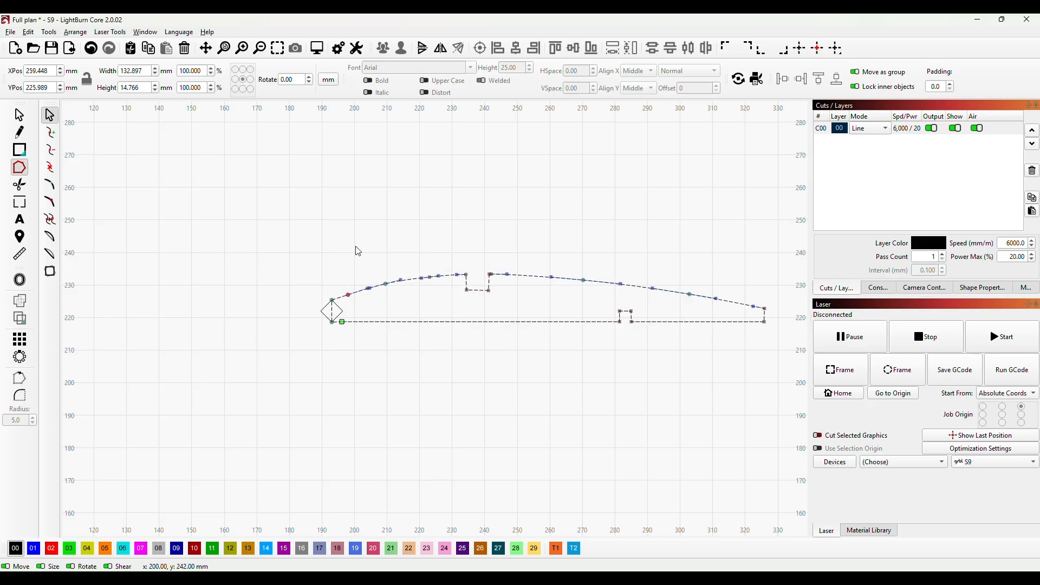
{"action": "left_click_drag", "start_coordinate": [326, 286], "coordinate": [371, 313]}
{"action": "left_click_drag", "start_coordinate": [346, 280], "coordinate": [382, 306]}
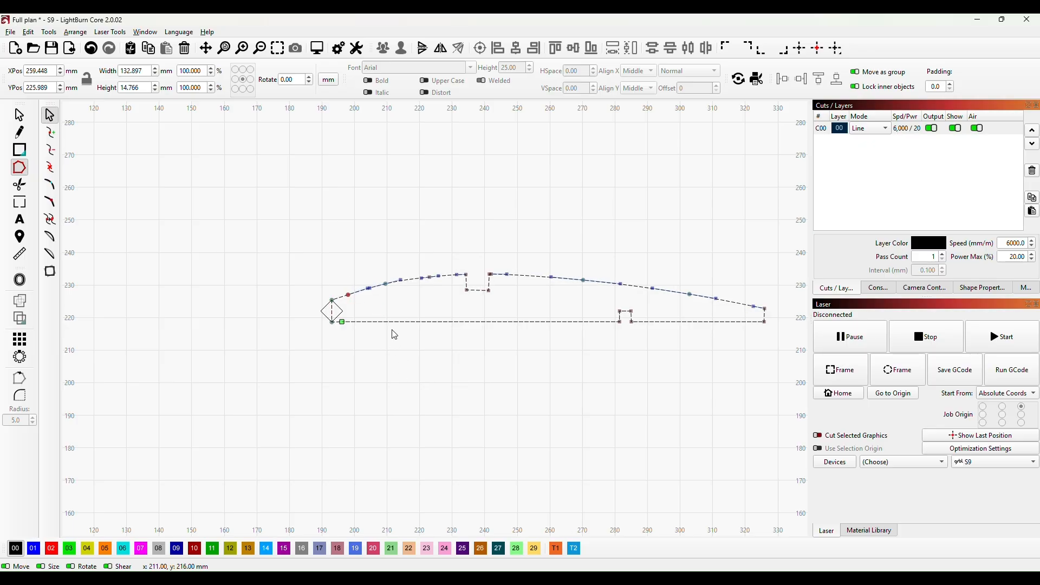
{"action": "key", "text": "ctrl+Up"}
{"action": "key", "text": "ctrl+Up"}
{"action": "key", "text": "ctrl+Up"}
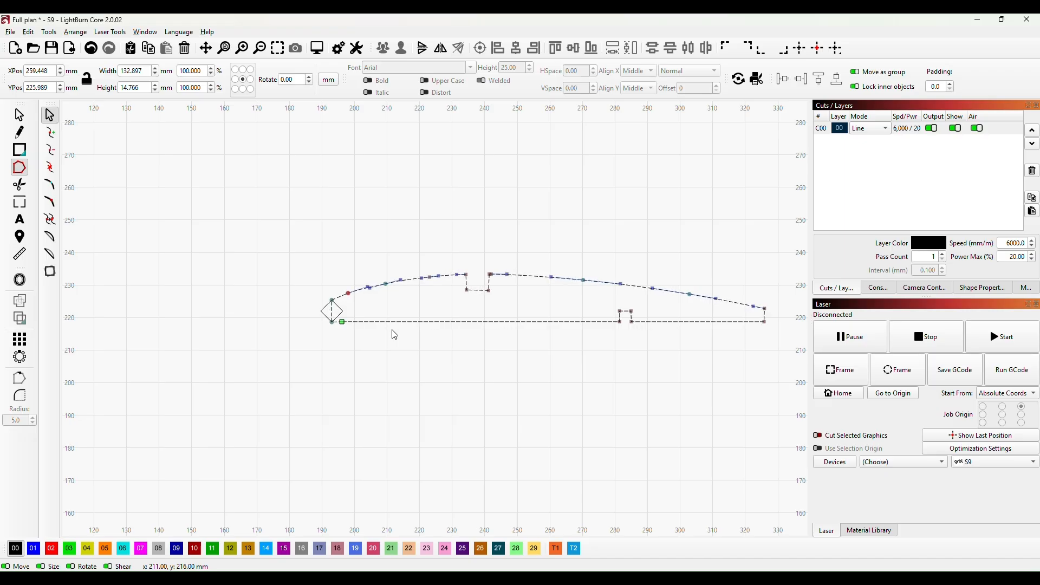
Convert the nodes along the rib's upper curve between the nose and the main spar notch to smooth nodes
{"action": "scroll", "coordinate": [394, 328], "scroll_direction": "up", "scroll_amount": 3}
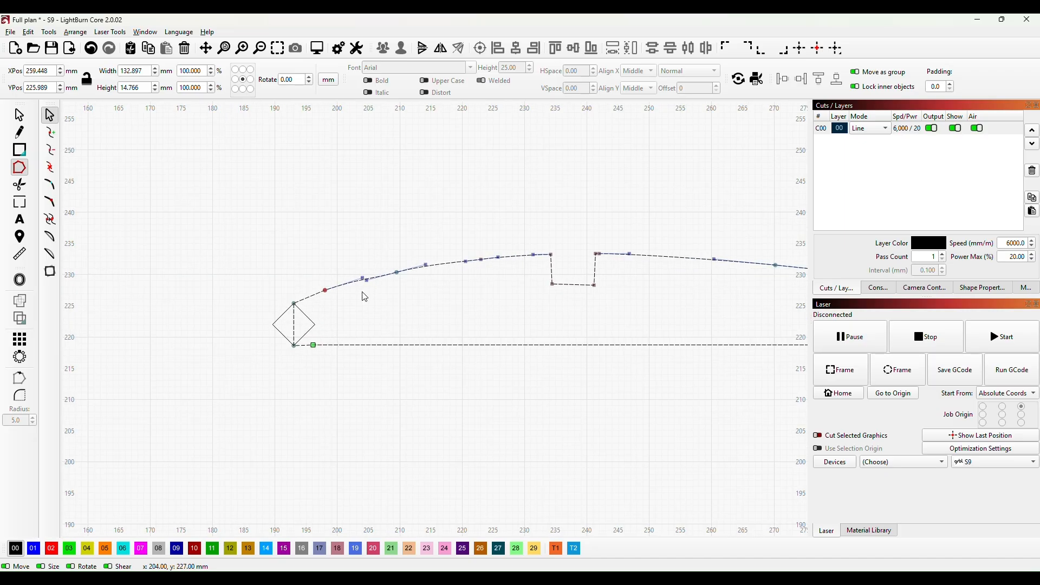
{"action": "scroll", "coordinate": [365, 297], "scroll_direction": "up", "scroll_amount": 2}
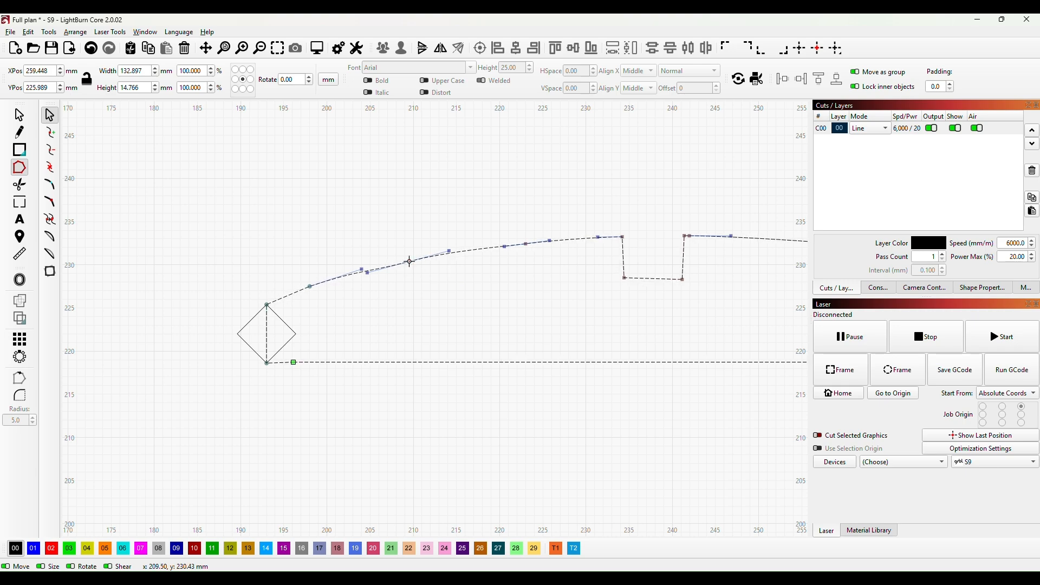
{"action": "key", "text": "s"}
{"action": "key", "text": "s"}
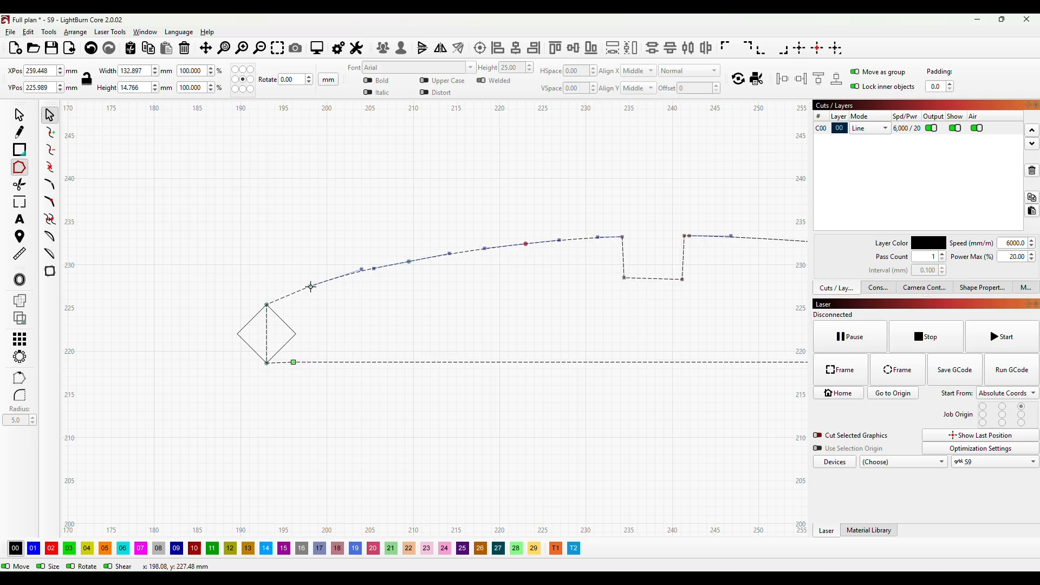
{"action": "key", "text": "s"}
{"action": "scroll", "coordinate": [430, 404], "scroll_direction": "down", "scroll_amount": 4}
{"action": "left_click_drag", "start_coordinate": [505, 432], "coordinate": [387, 323]}
{"action": "scroll", "coordinate": [388, 324], "scroll_direction": "down", "scroll_amount": 2}
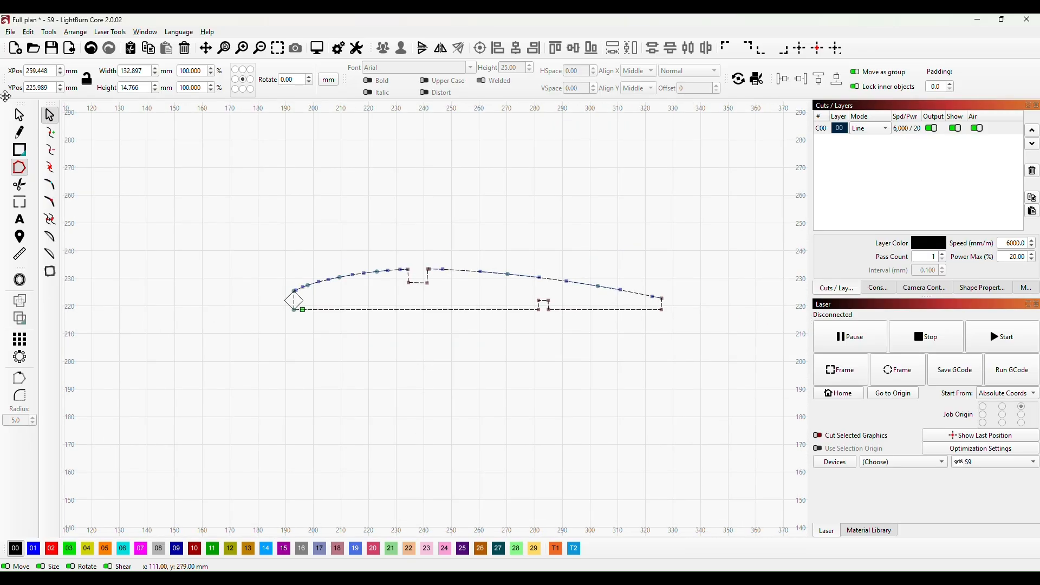
{"action": "left_click", "coordinate": [21, 115]}
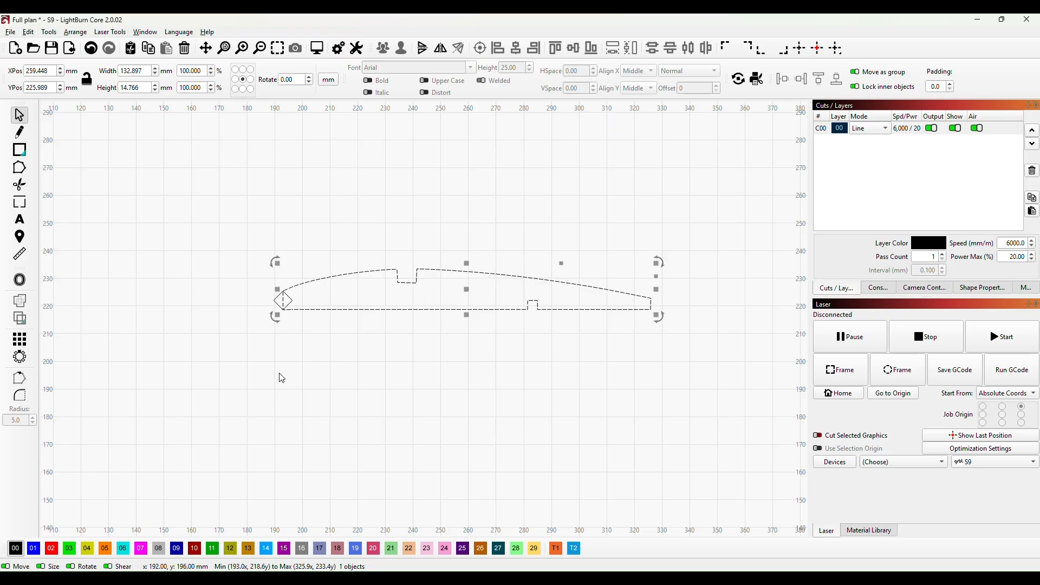
Add a node on the rib's vertical front edge and place it on the diamond's rear corner to form a V-shaped notch
{"action": "scroll", "coordinate": [262, 353], "scroll_direction": "up", "scroll_amount": 2}
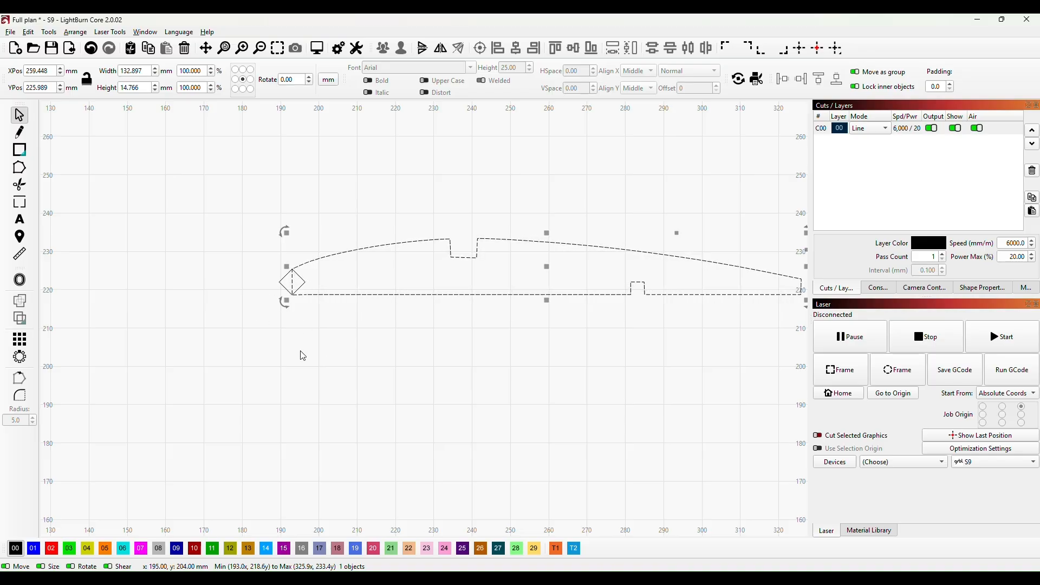
{"action": "scroll", "coordinate": [406, 369], "scroll_direction": "down", "scroll_amount": 2}
{"action": "scroll", "coordinate": [336, 360], "scroll_direction": "up", "scroll_amount": 4}
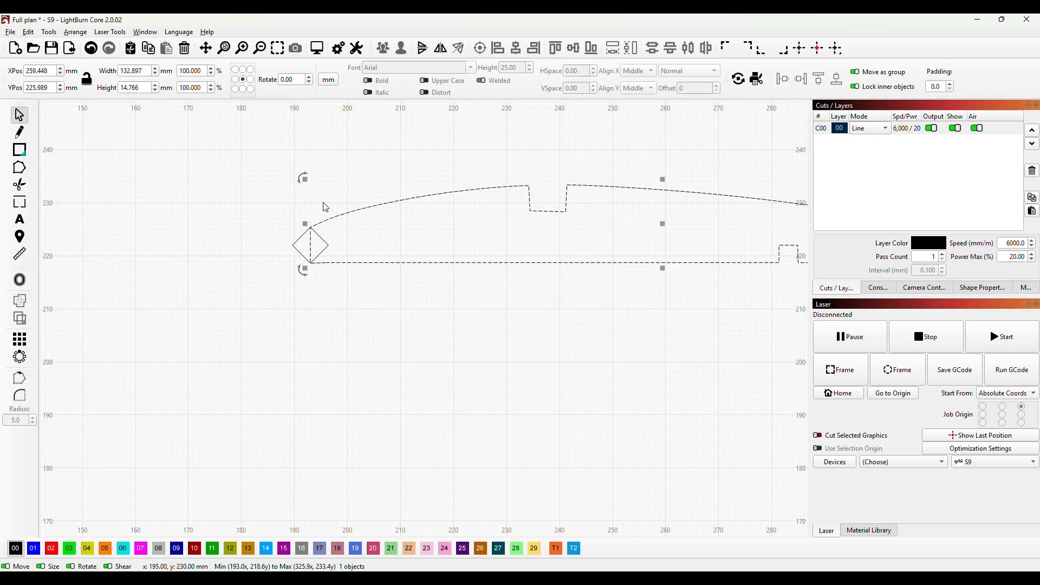
{"action": "scroll", "coordinate": [210, 330], "scroll_direction": "down", "scroll_amount": 4}
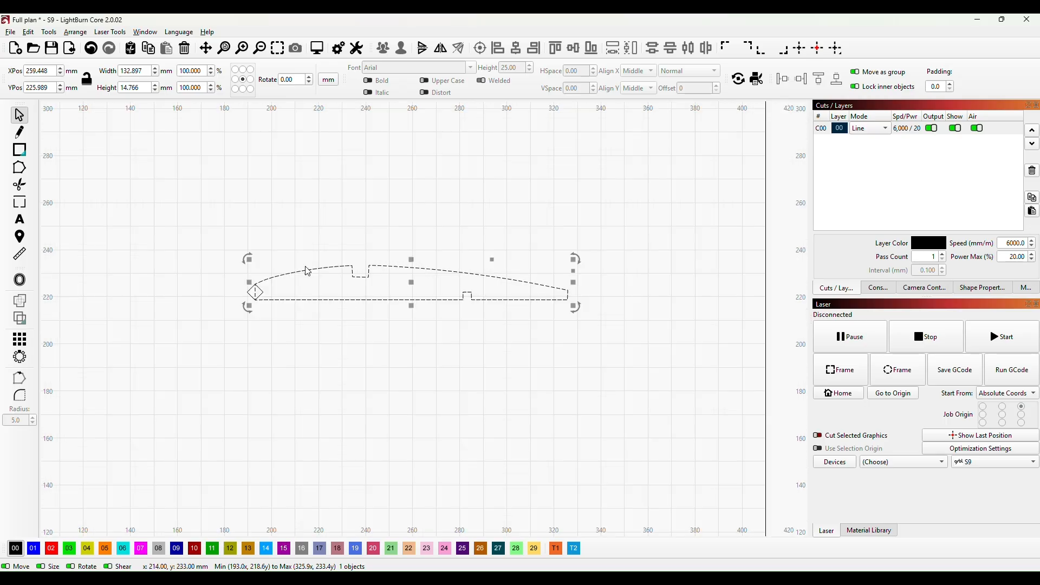
{"action": "left_click", "coordinate": [19, 167]}
{"action": "scroll", "coordinate": [271, 325], "scroll_direction": "up", "scroll_amount": 5}
{"action": "left_click_drag", "start_coordinate": [287, 319], "coordinate": [511, 353]}
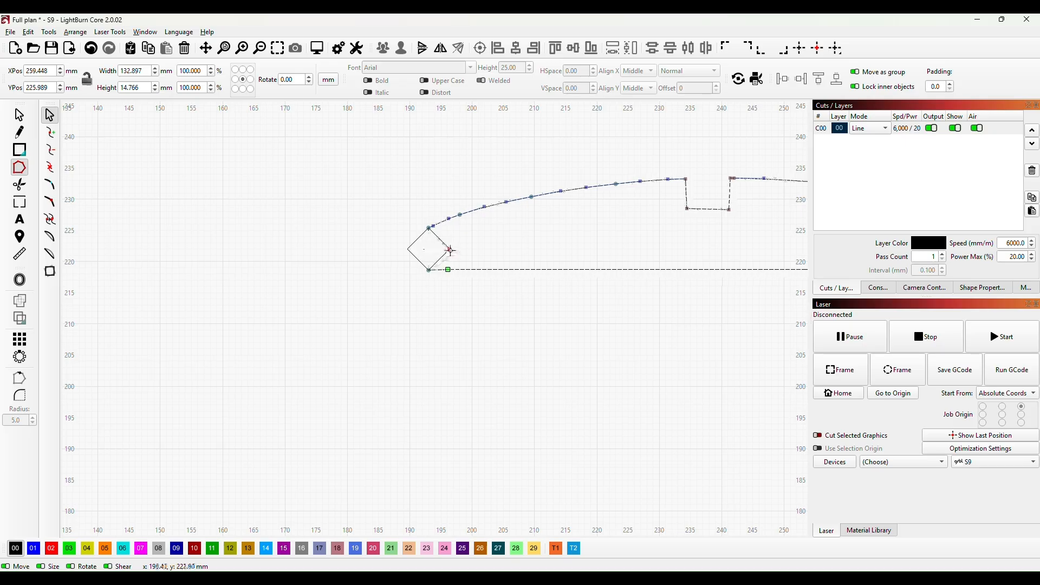
{"action": "scroll", "coordinate": [554, 320], "scroll_direction": "down", "scroll_amount": 2}
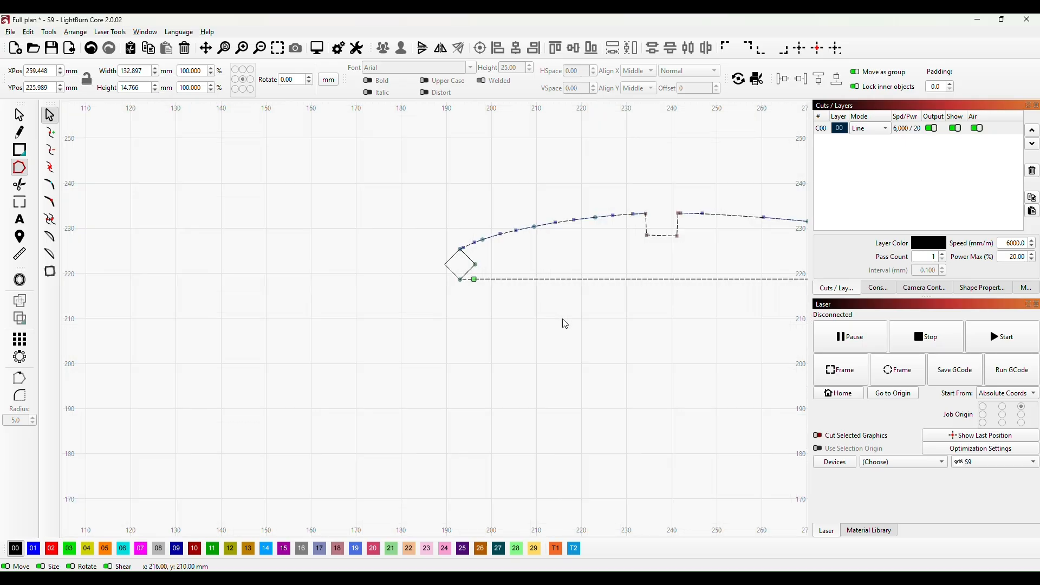
{"action": "scroll", "coordinate": [621, 333], "scroll_direction": "down", "scroll_amount": 1}
{"action": "left_click_drag", "start_coordinate": [643, 333], "coordinate": [509, 322]}
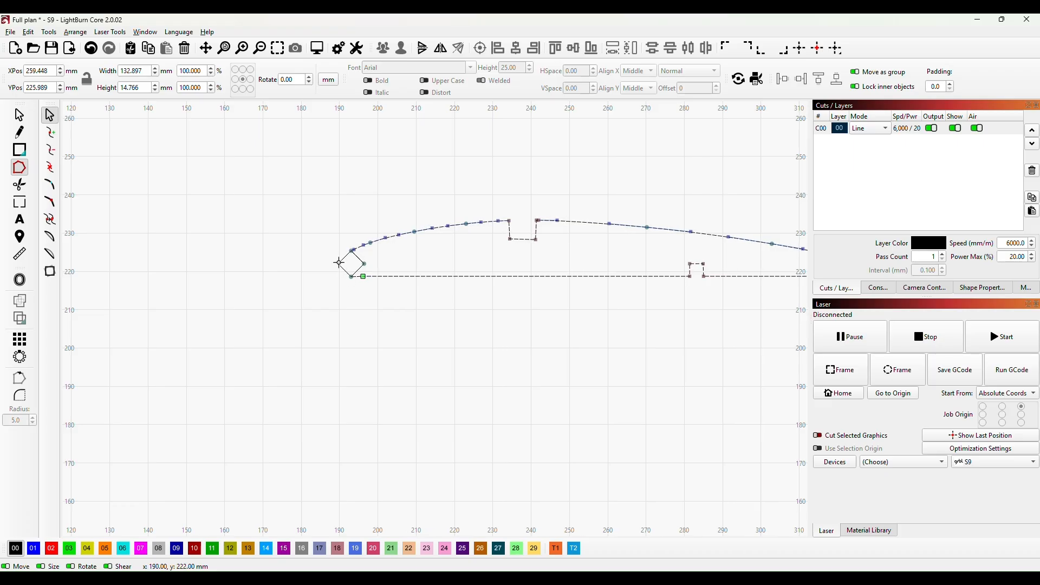
Move the rib clear of the diamond and delete the diamond
{"action": "scroll", "coordinate": [550, 322], "scroll_direction": "down", "scroll_amount": 4}
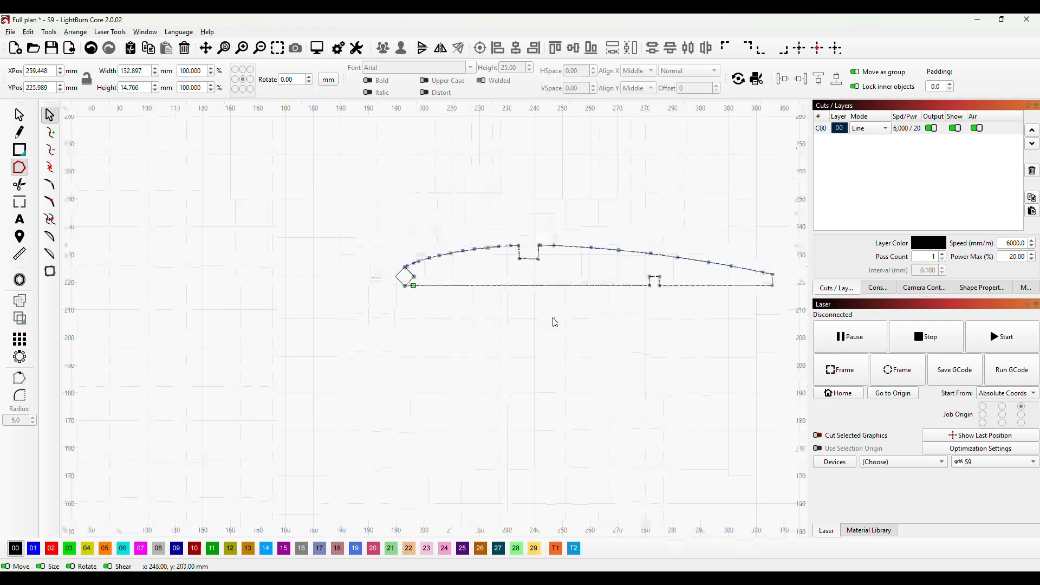
{"action": "left_click_drag", "start_coordinate": [641, 370], "coordinate": [490, 355]}
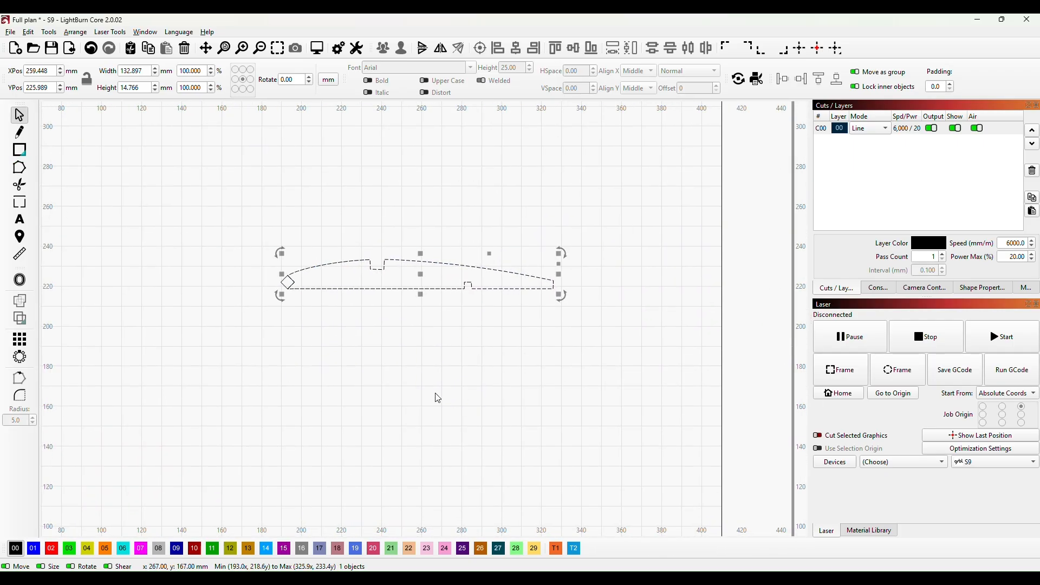
{"action": "left_click_drag", "start_coordinate": [421, 275], "coordinate": [472, 260]}
{"action": "left_click_drag", "start_coordinate": [276, 272], "coordinate": [319, 318]}
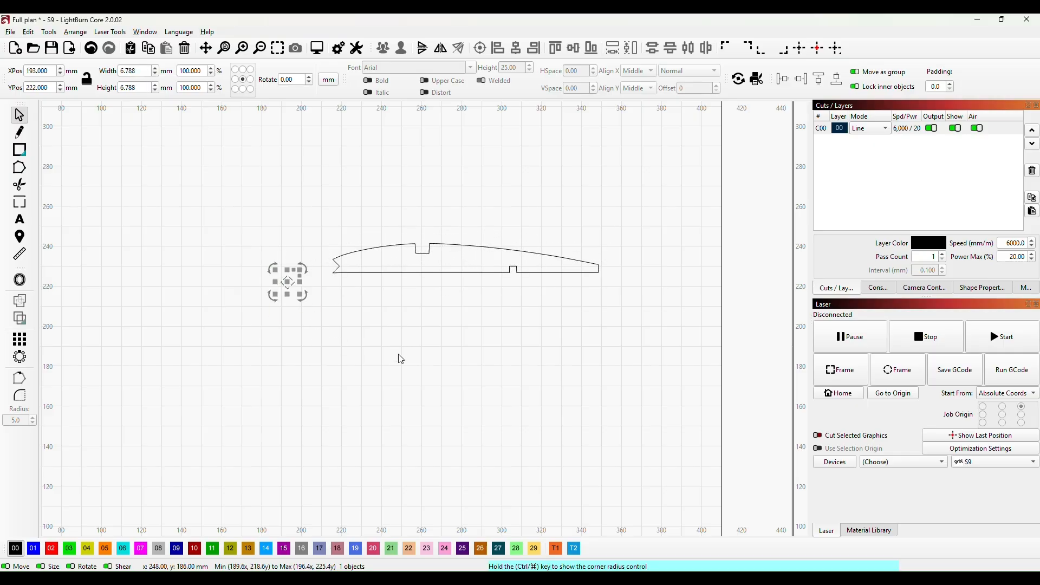
{"action": "key", "text": "Delete"}
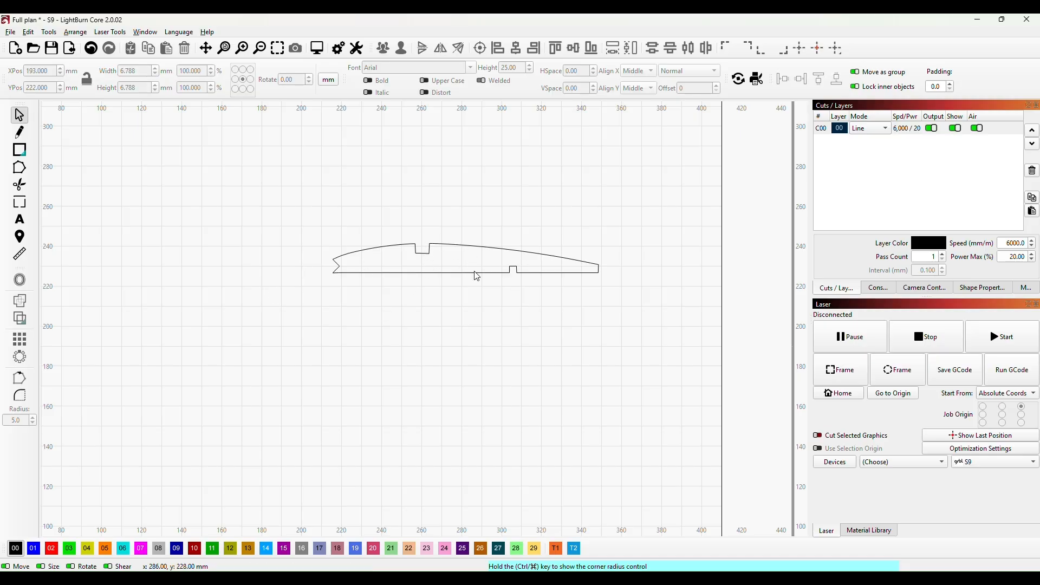
Examine the wing plan's main spar size note and the D1 braces around the W1 and W2 ribs
{"action": "key", "text": "ctrl+shift+a"}
{"action": "left_click_drag", "start_coordinate": [656, 358], "coordinate": [260, 352]}
{"action": "scroll", "coordinate": [672, 389], "scroll_direction": "down", "scroll_amount": 3}
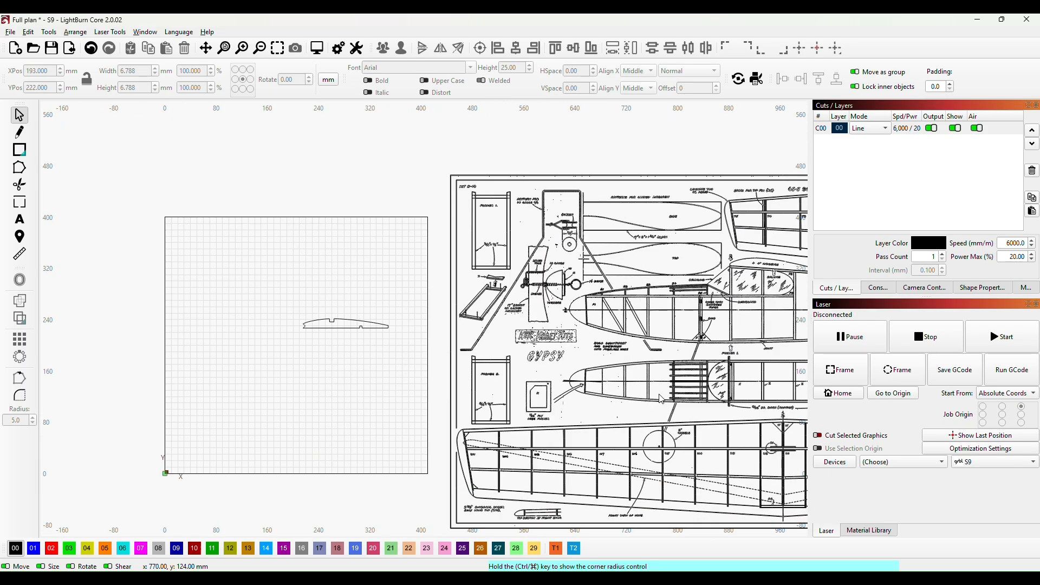
{"action": "scroll", "coordinate": [722, 385], "scroll_direction": "up", "scroll_amount": 2}
{"action": "scroll", "coordinate": [492, 297], "scroll_direction": "up", "scroll_amount": 2}
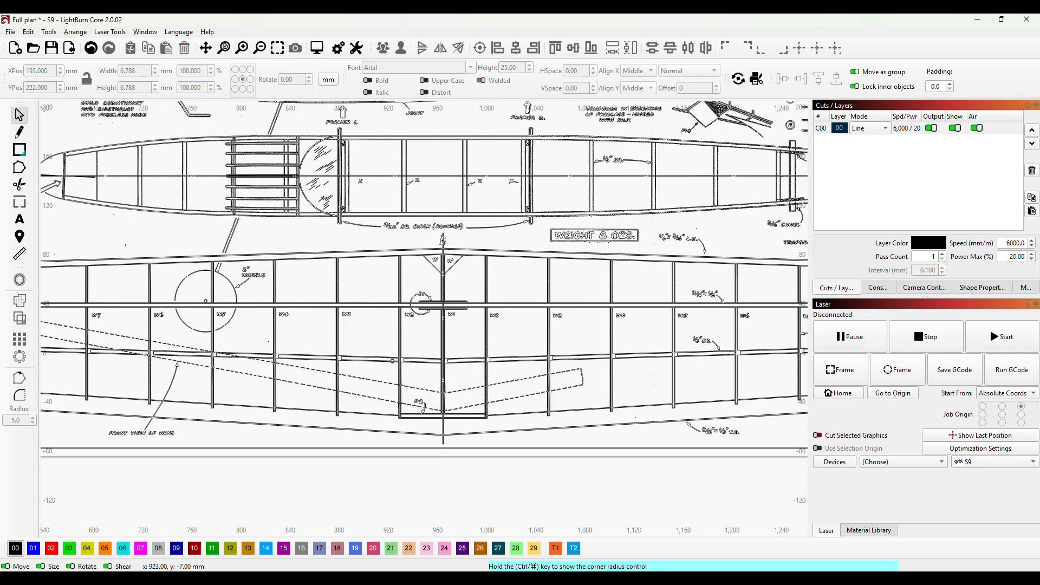
{"action": "scroll", "coordinate": [492, 297], "scroll_direction": "up", "scroll_amount": 1}
{"action": "left_click_drag", "start_coordinate": [624, 338], "coordinate": [282, 331]}
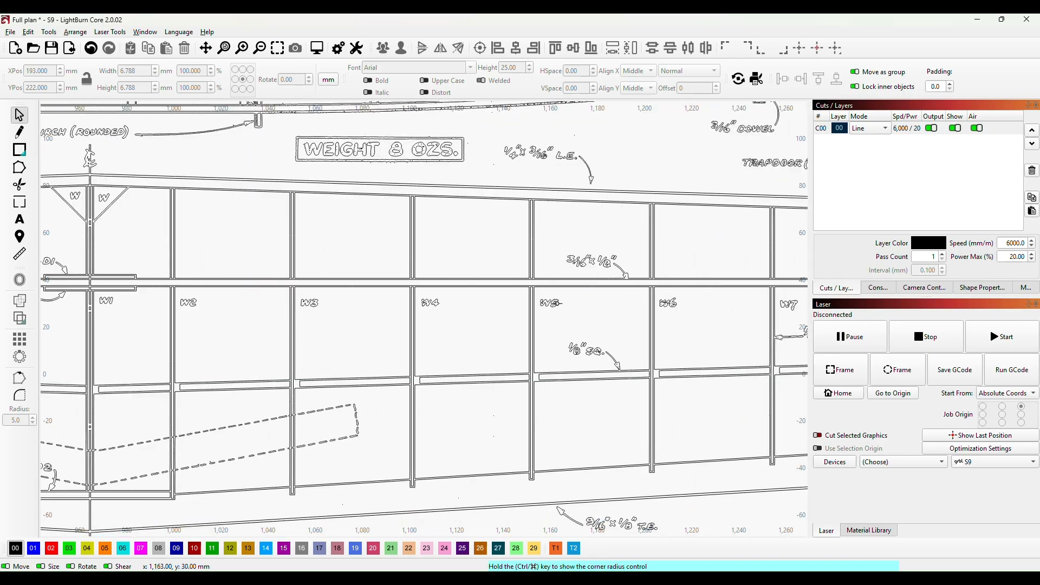
{"action": "scroll", "coordinate": [555, 303], "scroll_direction": "up", "scroll_amount": 4}
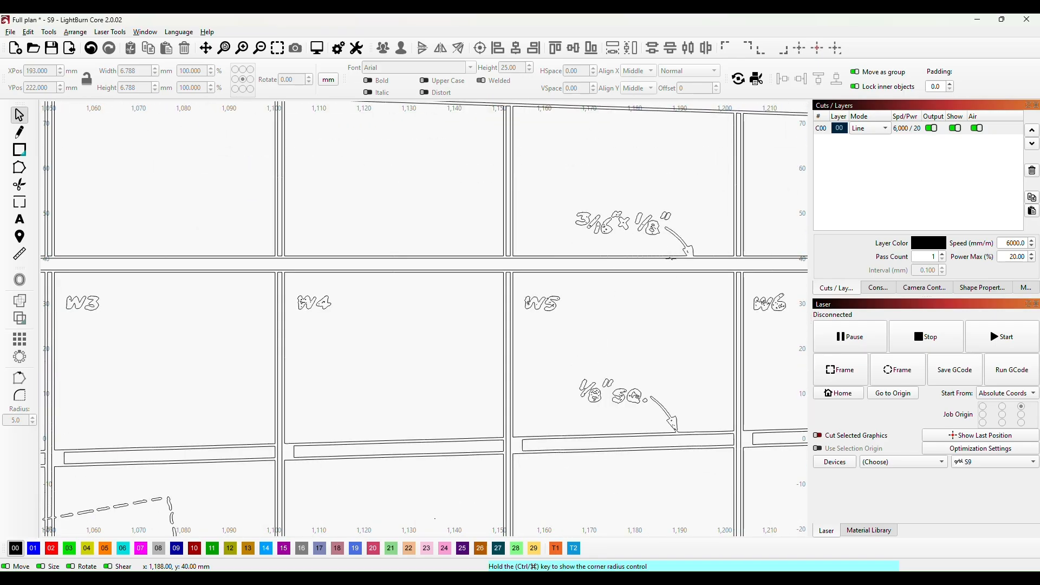
{"action": "scroll", "coordinate": [426, 283], "scroll_direction": "down", "scroll_amount": 5}
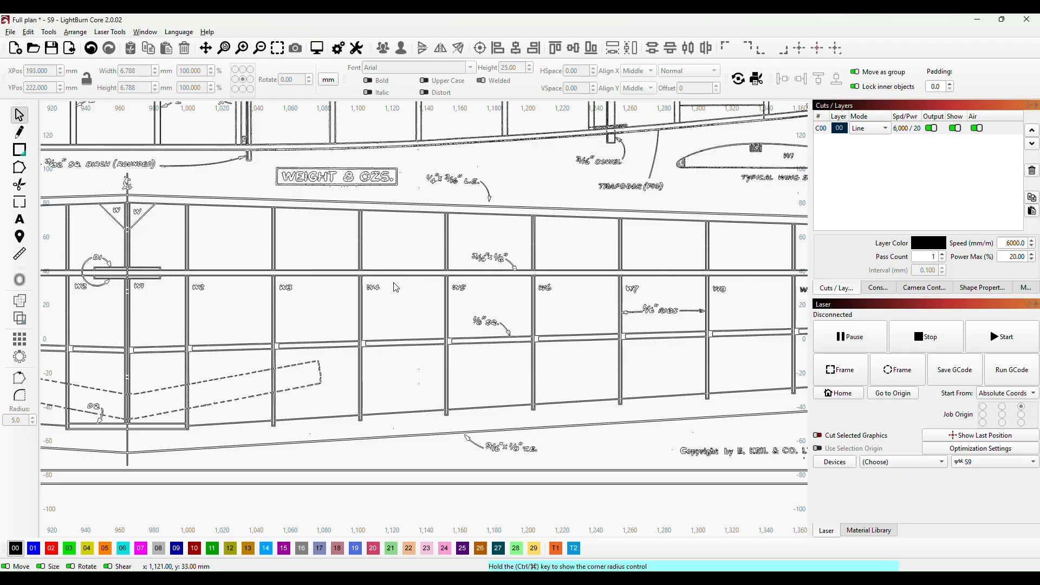
{"action": "left_click_drag", "start_coordinate": [226, 282], "coordinate": [440, 322]}
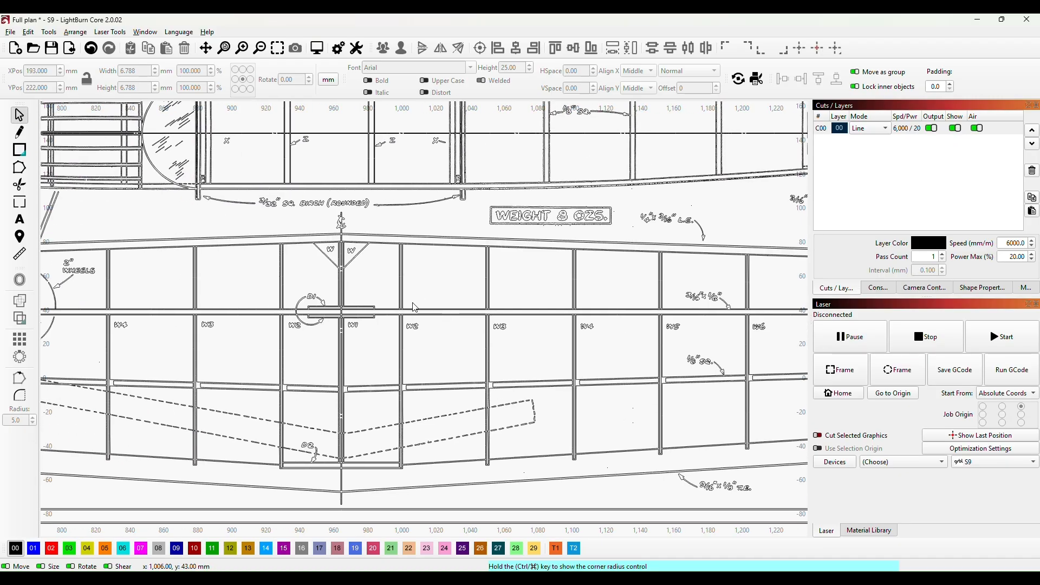
{"action": "scroll", "coordinate": [347, 314], "scroll_direction": "up", "scroll_amount": 1}
{"action": "scroll", "coordinate": [342, 313], "scroll_direction": "up", "scroll_amount": 3}
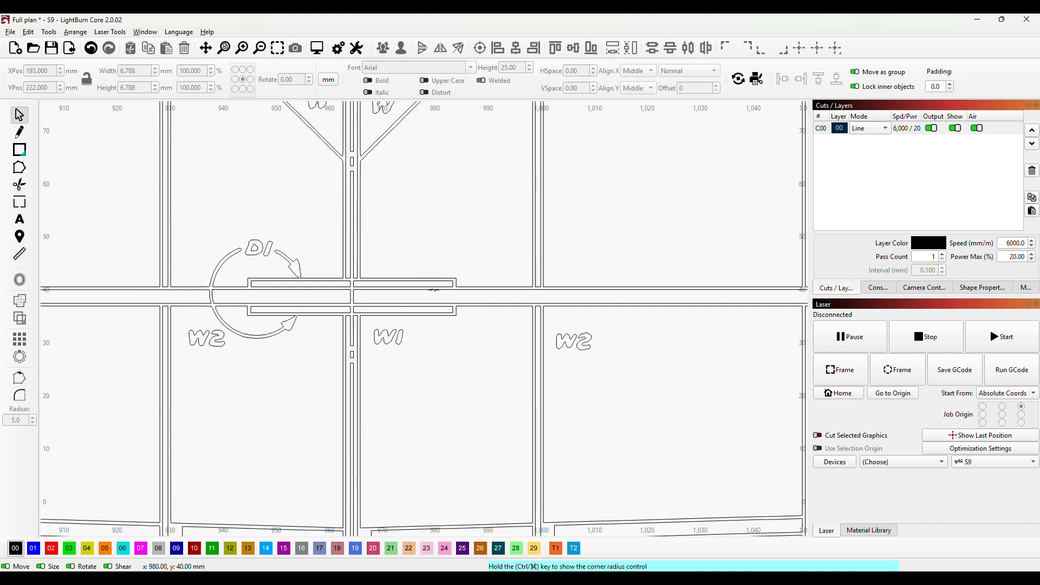
{"action": "scroll", "coordinate": [316, 333], "scroll_direction": "down", "scroll_amount": 2}
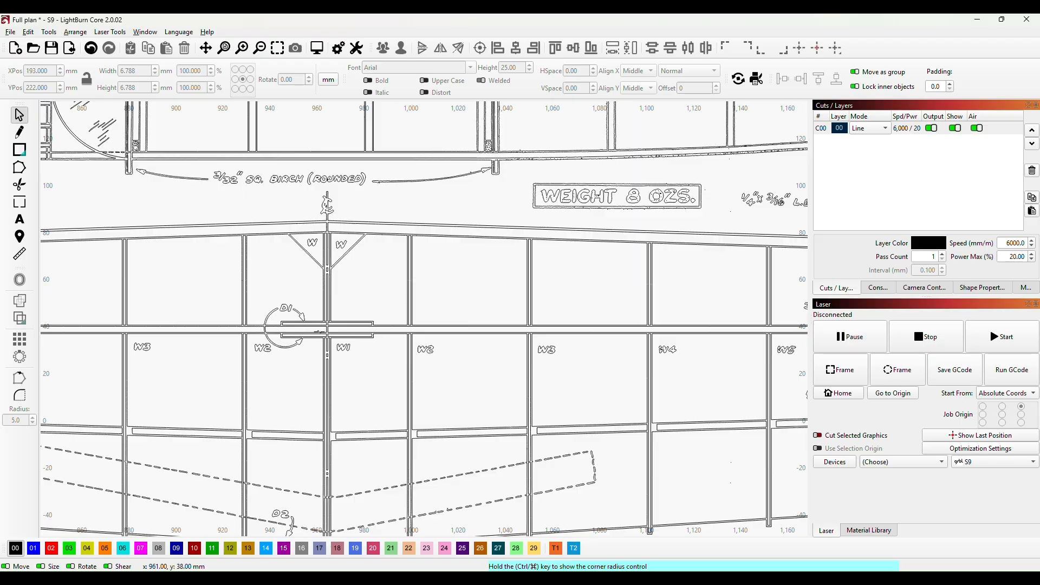
{"action": "scroll", "coordinate": [318, 321], "scroll_direction": "down", "scroll_amount": 4}
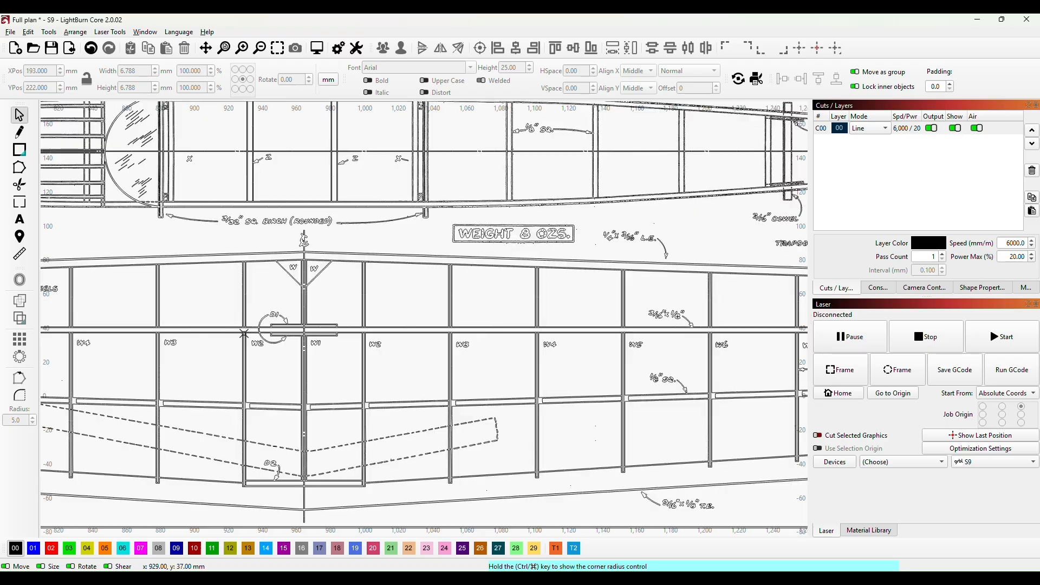
{"action": "left_click_drag", "start_coordinate": [368, 390], "coordinate": [497, 339]}
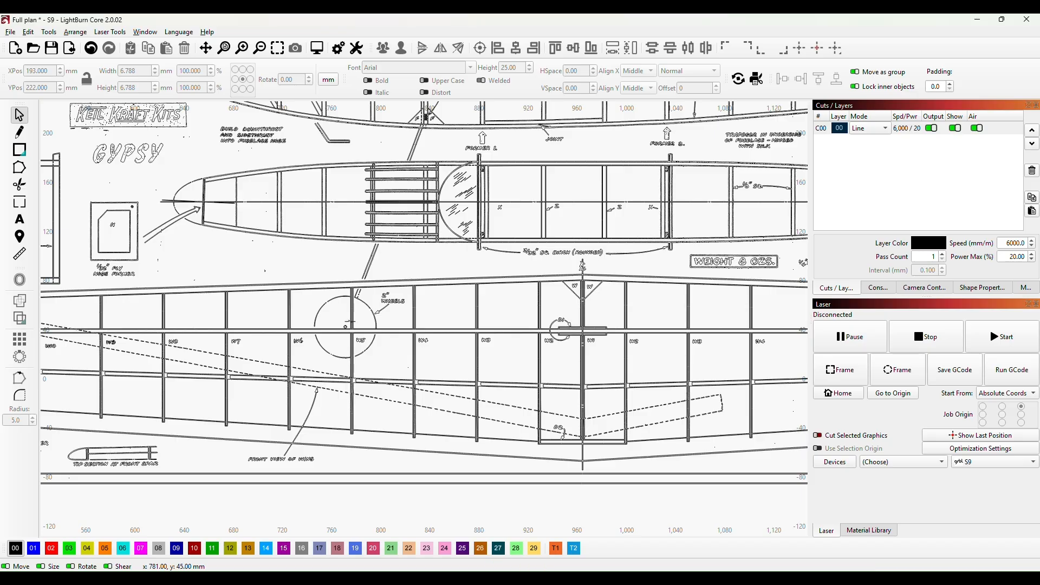
Draw a rectangle above the rib's main spar notch and set it to 6.4 mm wide by 4.8 mm high
{"action": "scroll", "coordinate": [179, 302], "scroll_direction": "down", "scroll_amount": 3}
{"action": "left_click_drag", "start_coordinate": [144, 306], "coordinate": [589, 352]}
{"action": "scroll", "coordinate": [334, 226], "scroll_direction": "up", "scroll_amount": 4}
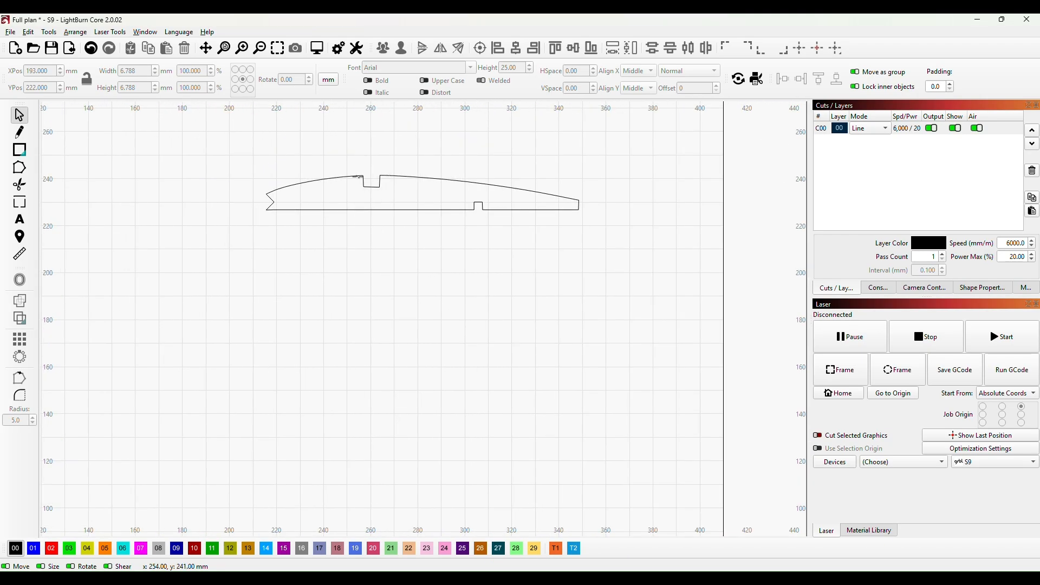
{"action": "scroll", "coordinate": [356, 230], "scroll_direction": "up", "scroll_amount": 2}
{"action": "left_click_drag", "start_coordinate": [378, 218], "coordinate": [379, 346]}
{"action": "scroll", "coordinate": [380, 320], "scroll_direction": "up", "scroll_amount": 5}
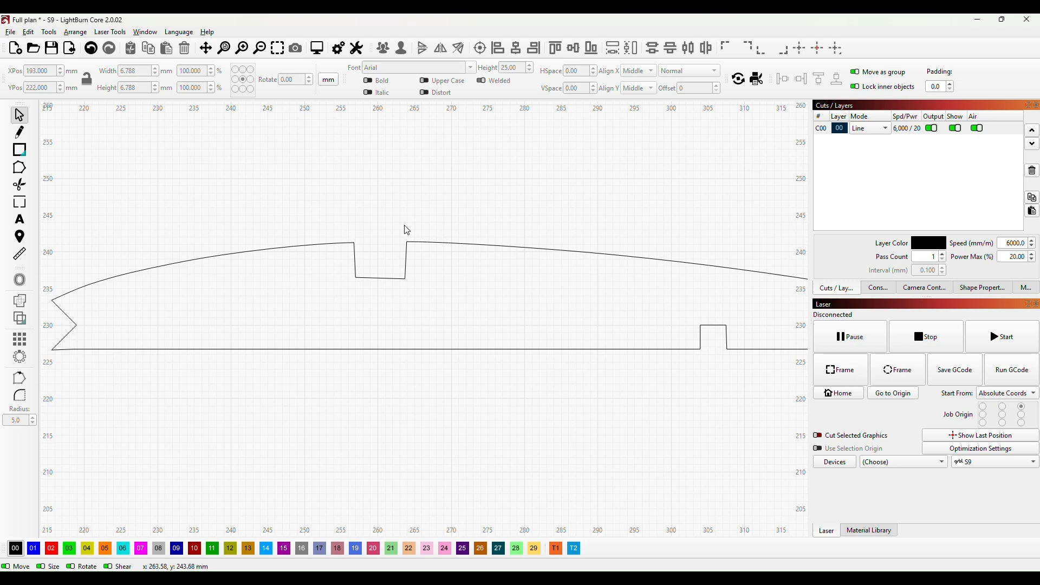
{"action": "left_click", "coordinate": [19, 150]}
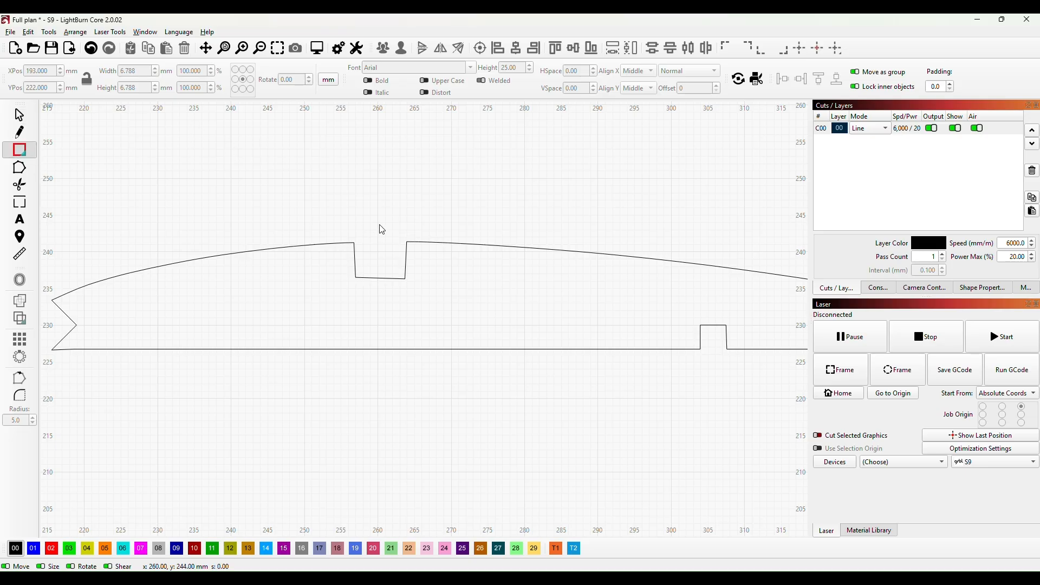
{"action": "left_click_drag", "start_coordinate": [344, 151], "coordinate": [401, 203]}
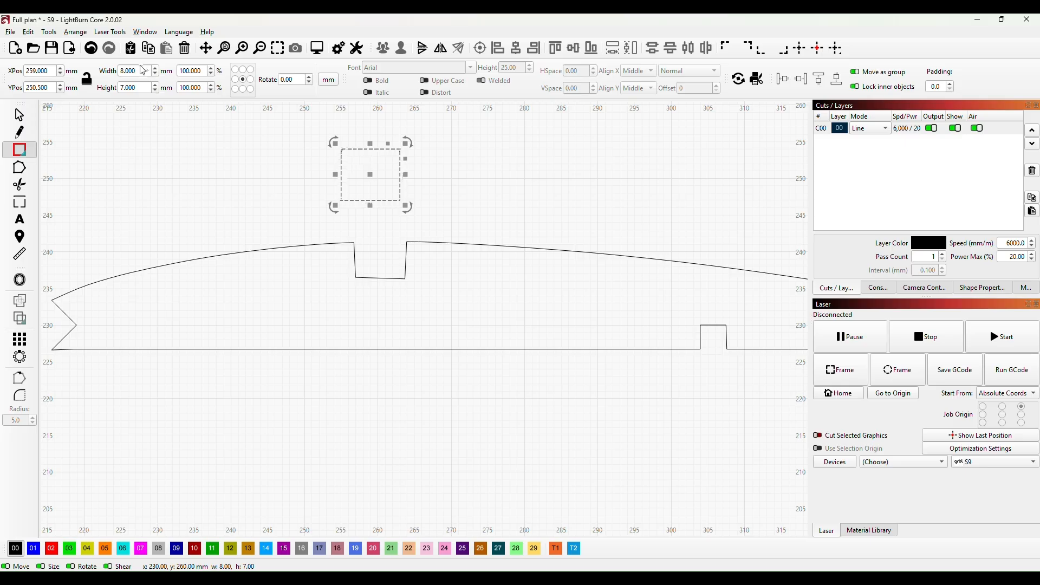
{"action": "left_click_drag", "start_coordinate": [141, 69], "coordinate": [115, 69]}
{"action": "type", "text": "6"}
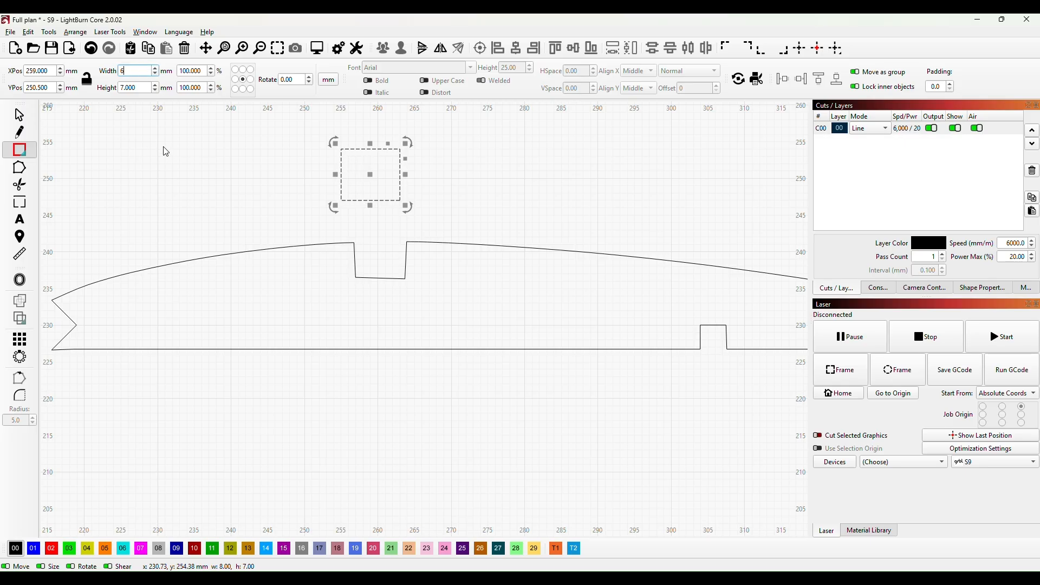
{"action": "type", "text": ".4"}
{"action": "key", "text": "Return"}
{"action": "key", "text": "Tab"}
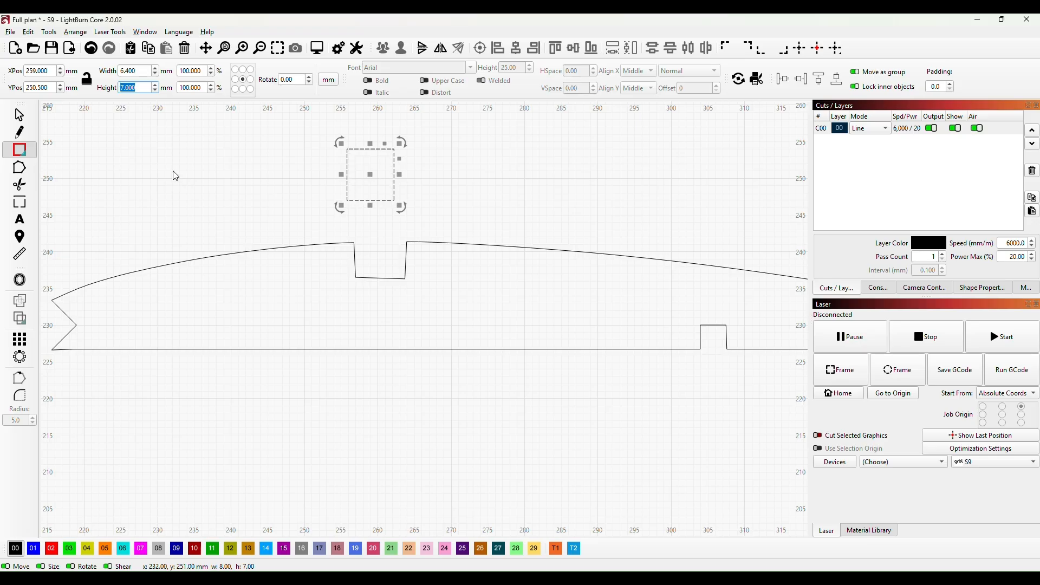
{"action": "type", "text": "4.8"}
{"action": "left_click", "coordinate": [528, 170]}
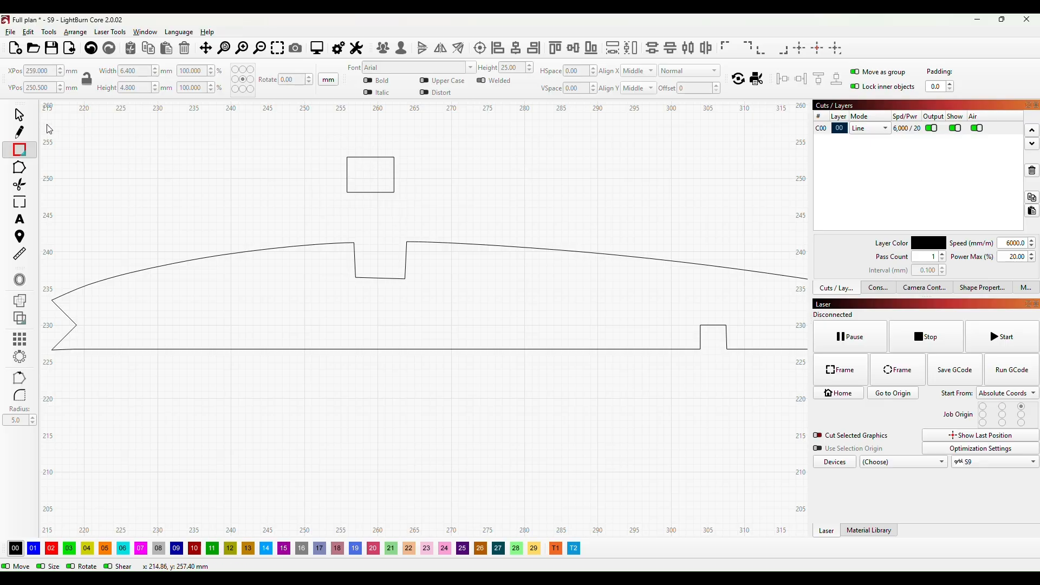
Move the 6.4 × 4.8 mm rectangle into the main spar notch, centred at about X 260.4, Y 238.9 mm
{"action": "left_click", "coordinate": [20, 113]}
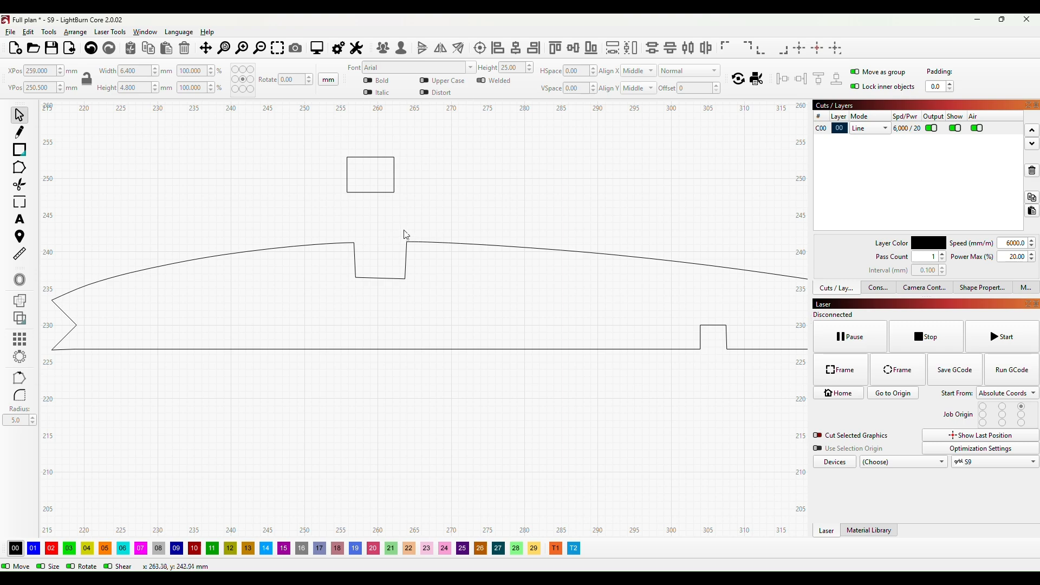
{"action": "left_click", "coordinate": [366, 193]}
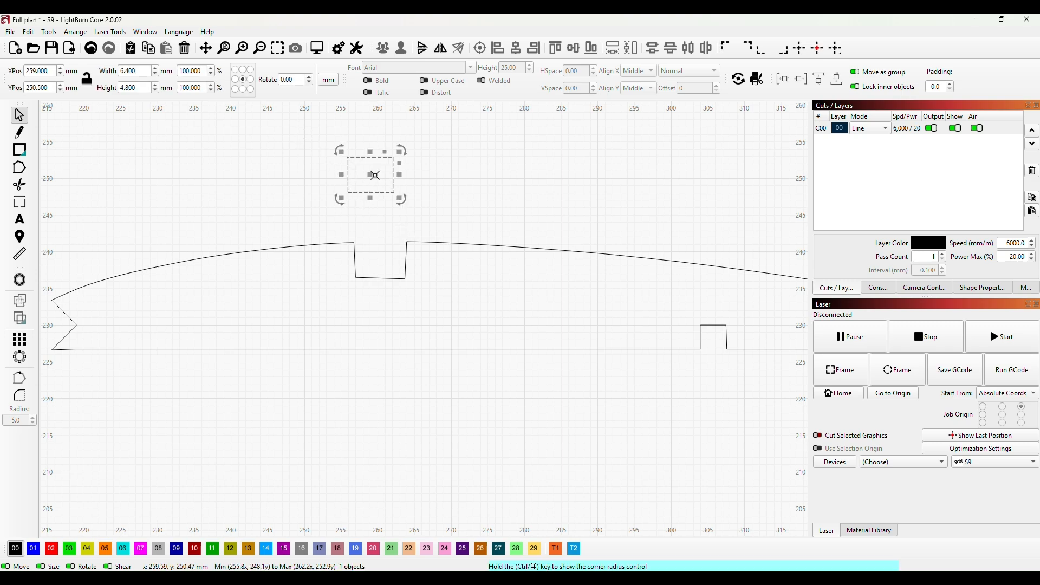
{"action": "left_click_drag", "start_coordinate": [371, 175], "coordinate": [388, 262]}
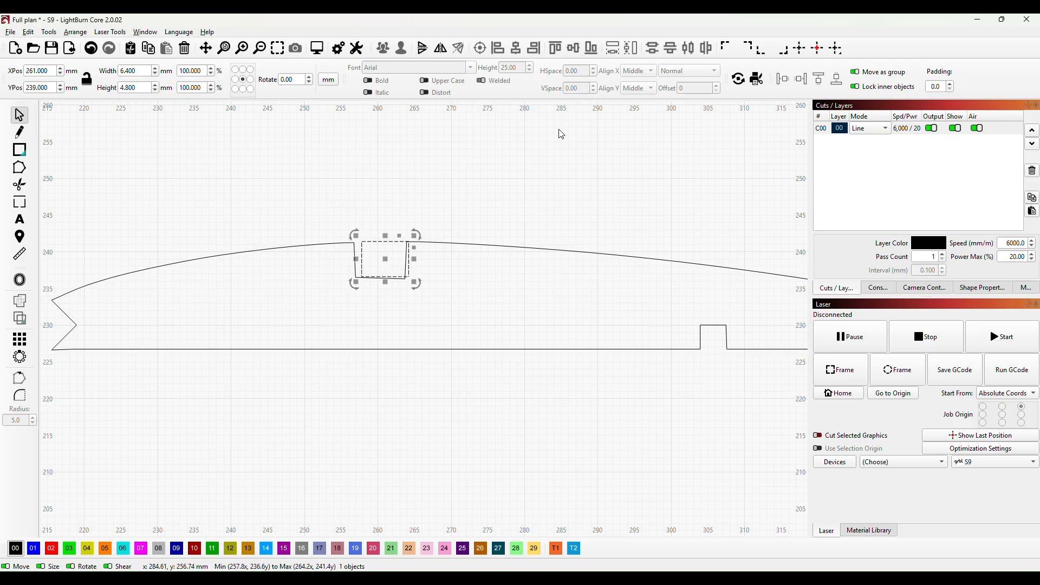
{"action": "key", "text": "Up"}
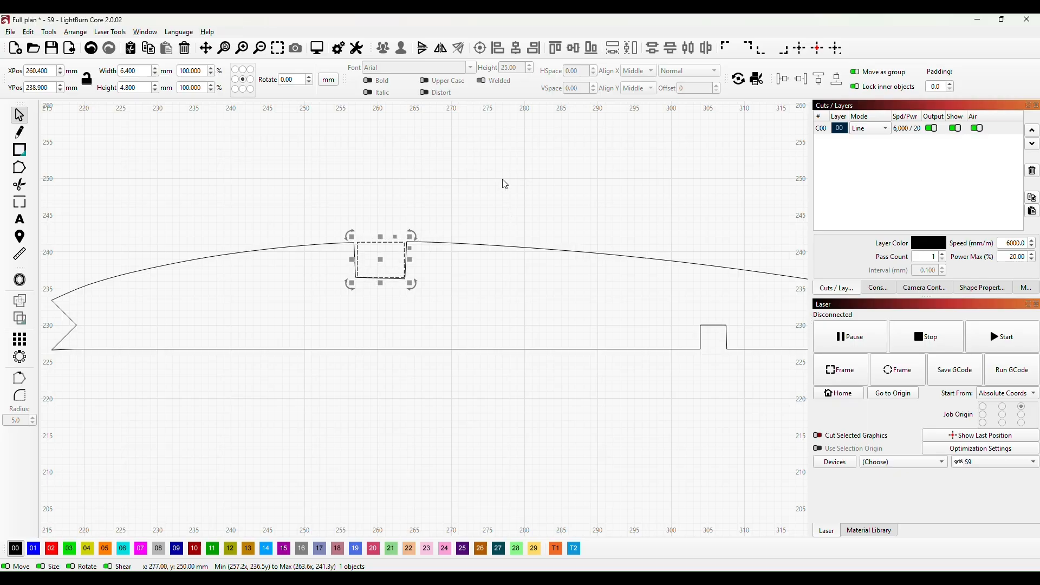
Reposition the rib's four main spar notch nodes onto the corners of the rectangle
{"action": "left_click", "coordinate": [353, 242]}
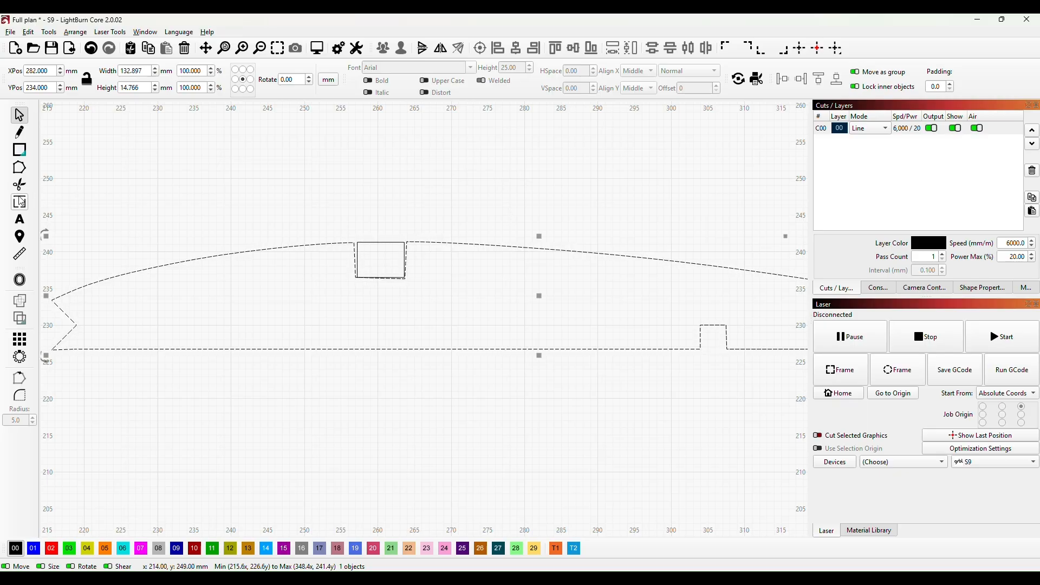
{"action": "left_click", "coordinate": [19, 167]}
{"action": "scroll", "coordinate": [348, 295], "scroll_direction": "up", "scroll_amount": 4}
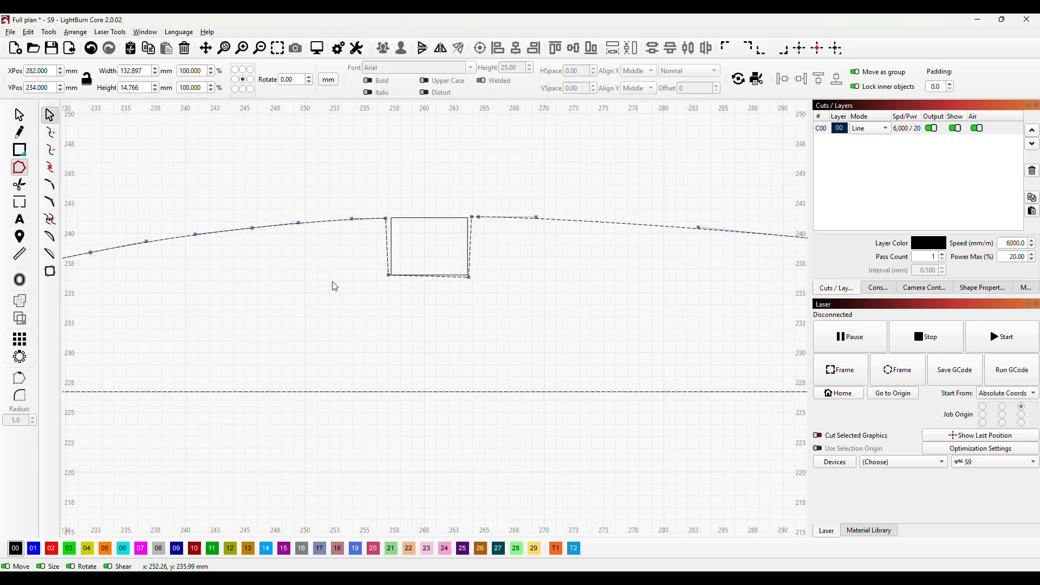
{"action": "left_click_drag", "start_coordinate": [405, 195], "coordinate": [411, 193]}
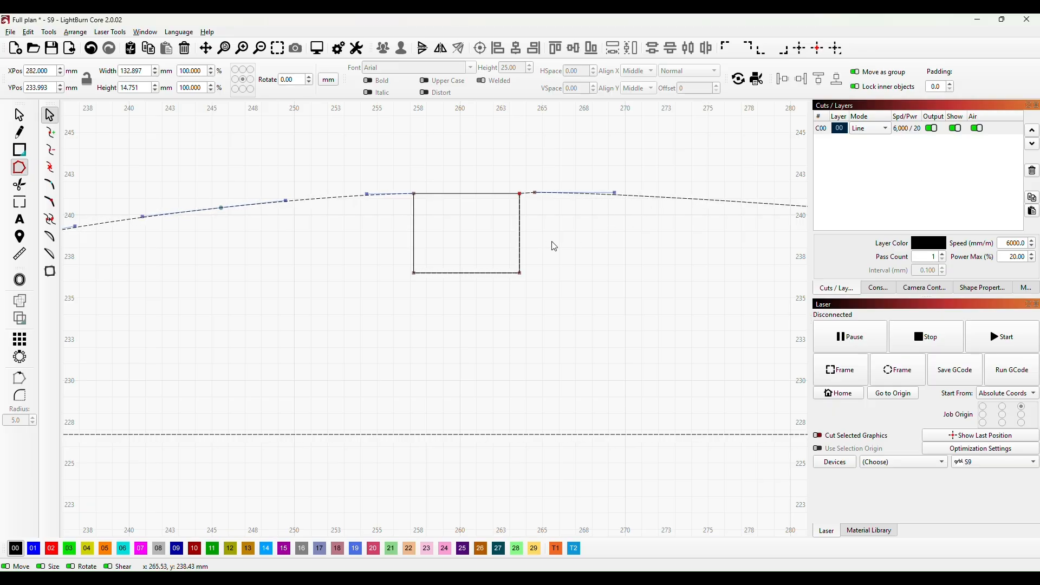
{"action": "scroll", "coordinate": [355, 344], "scroll_direction": "down", "scroll_amount": 8}
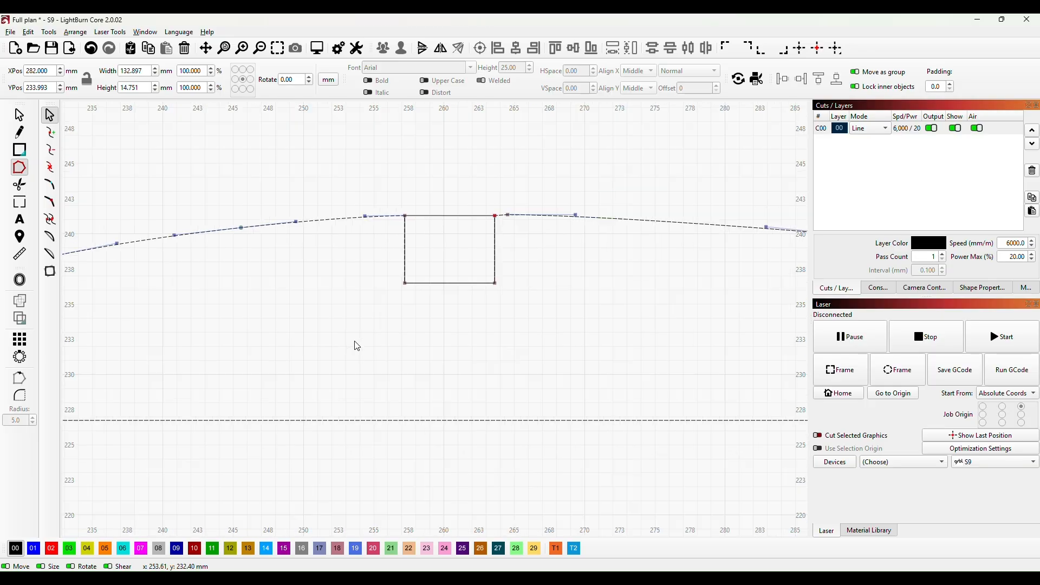
Move the spar rectangle out of the main notch to clear space above the rib
{"action": "left_click_drag", "start_coordinate": [594, 338], "coordinate": [474, 284]}
{"action": "left_click", "coordinate": [19, 115]}
{"action": "left_click", "coordinate": [364, 244]}
{"action": "left_click_drag", "start_coordinate": [365, 248], "coordinate": [379, 163]}
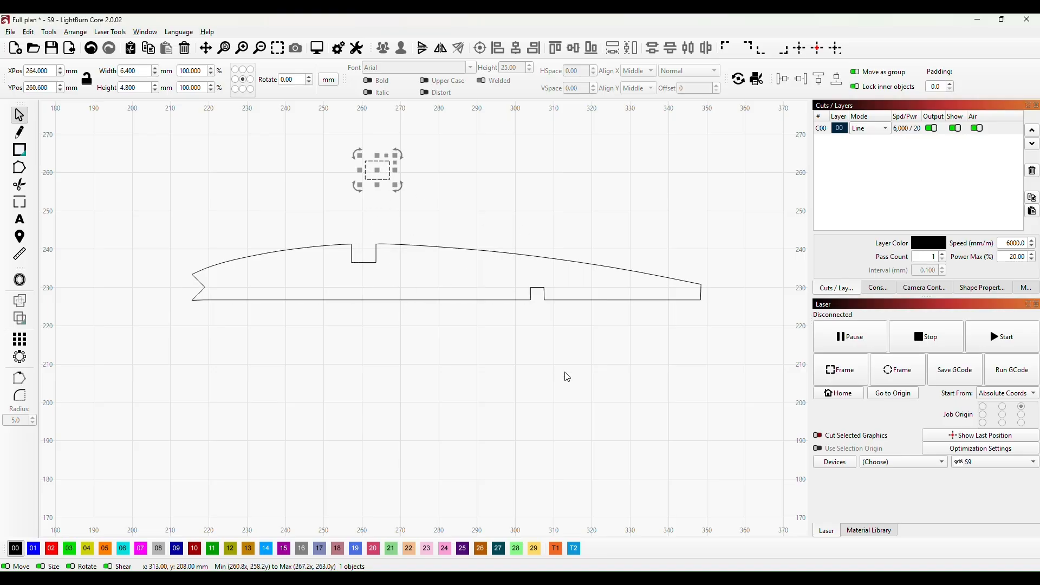
Examine the wing plan's size notes for the main and rear spars
{"action": "scroll", "coordinate": [669, 337], "scroll_direction": "down", "scroll_amount": 1}
{"action": "scroll", "coordinate": [669, 337], "scroll_direction": "down", "scroll_amount": 5}
{"action": "left_click_drag", "start_coordinate": [699, 368], "coordinate": [432, 189]}
{"action": "scroll", "coordinate": [555, 320], "scroll_direction": "up", "scroll_amount": 4}
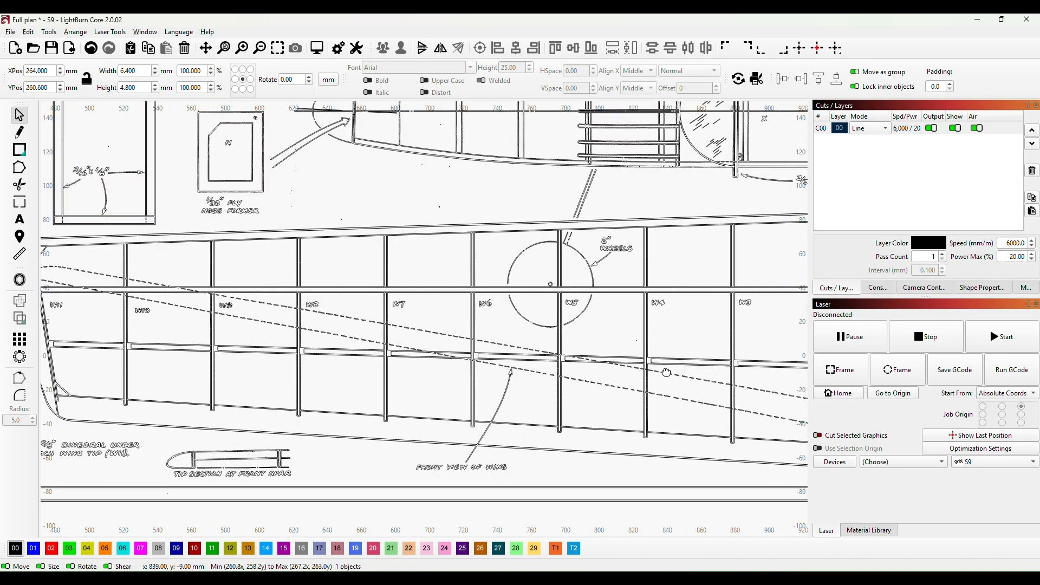
{"action": "left_click_drag", "start_coordinate": [667, 373], "coordinate": [257, 357]}
{"action": "left_click_drag", "start_coordinate": [711, 388], "coordinate": [317, 394]}
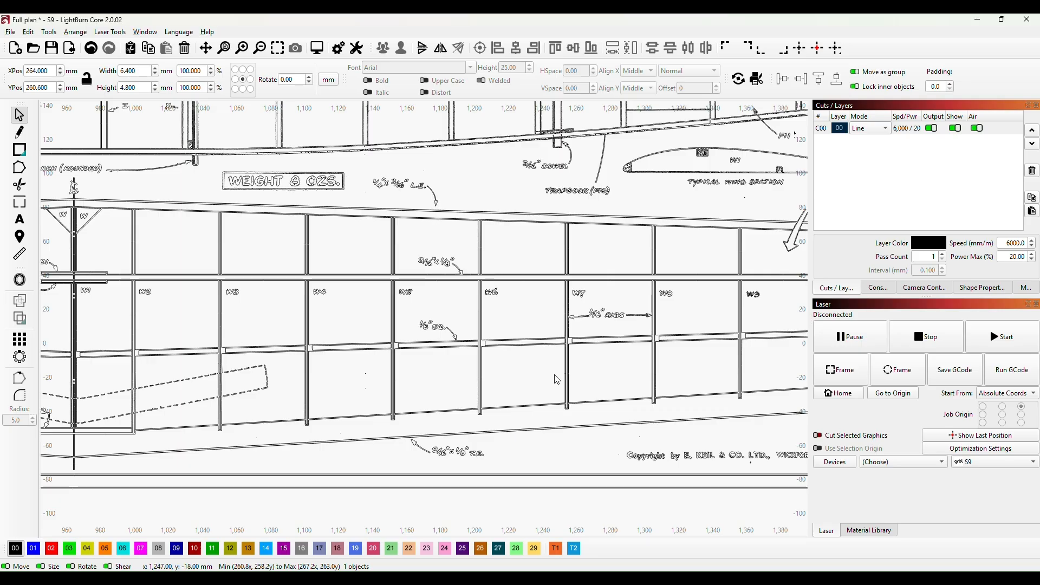
{"action": "scroll", "coordinate": [420, 330], "scroll_direction": "up", "scroll_amount": 2}
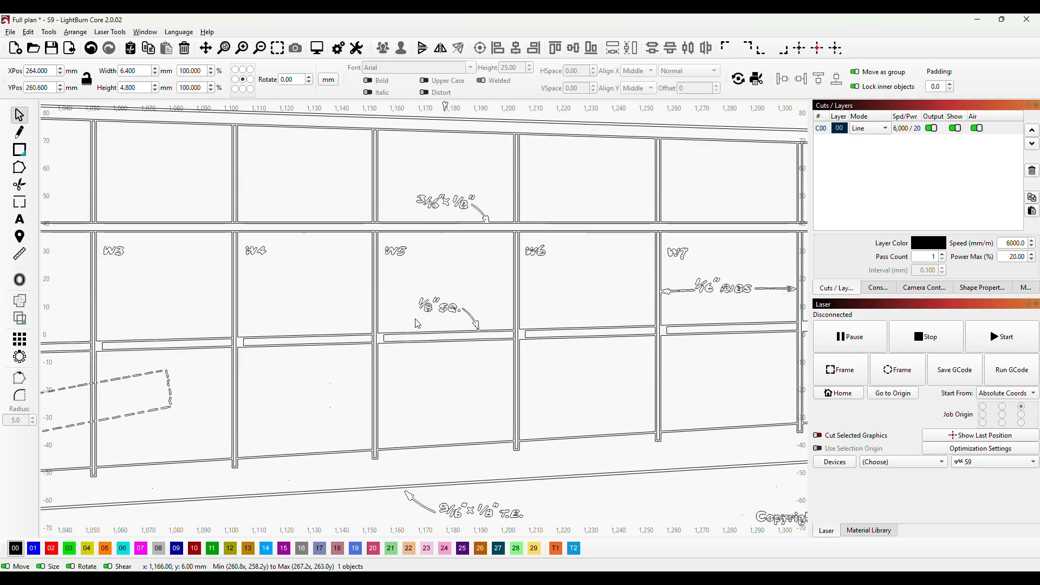
{"action": "scroll", "coordinate": [354, 335], "scroll_direction": "down", "scroll_amount": 3}
{"action": "scroll", "coordinate": [354, 335], "scroll_direction": "down", "scroll_amount": 5}
{"action": "scroll", "coordinate": [200, 287], "scroll_direction": "down", "scroll_amount": 1}
Resize the spar rectangle above the rib to 3.2 mm wide by 3.2 mm high
{"action": "left_click_drag", "start_coordinate": [198, 287], "coordinate": [780, 399]}
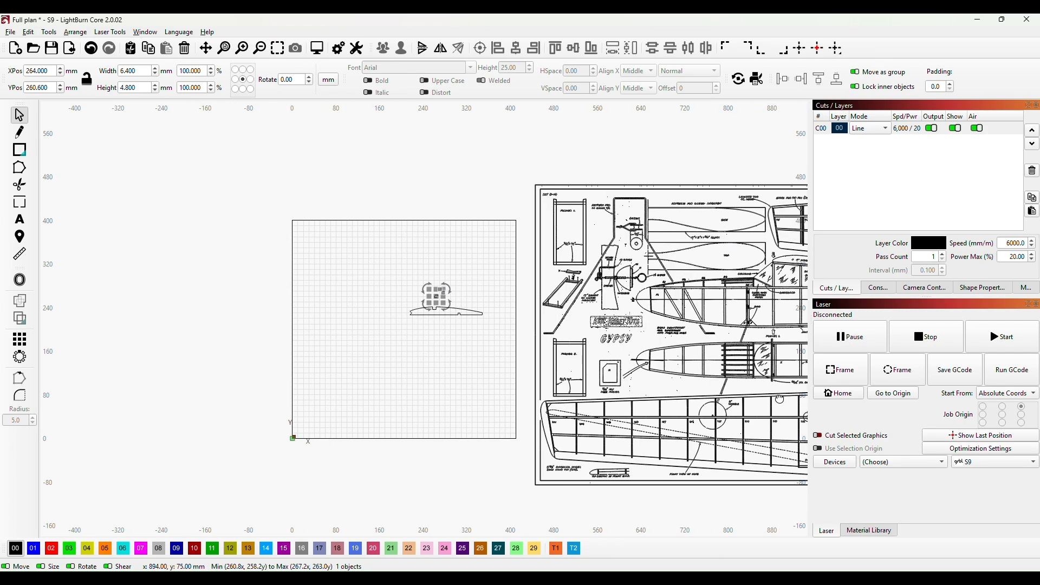
{"action": "scroll", "coordinate": [432, 331], "scroll_direction": "up", "scroll_amount": 5}
{"action": "scroll", "coordinate": [326, 247], "scroll_direction": "up", "scroll_amount": 1}
{"action": "left_click_drag", "start_coordinate": [141, 71], "coordinate": [119, 71]}
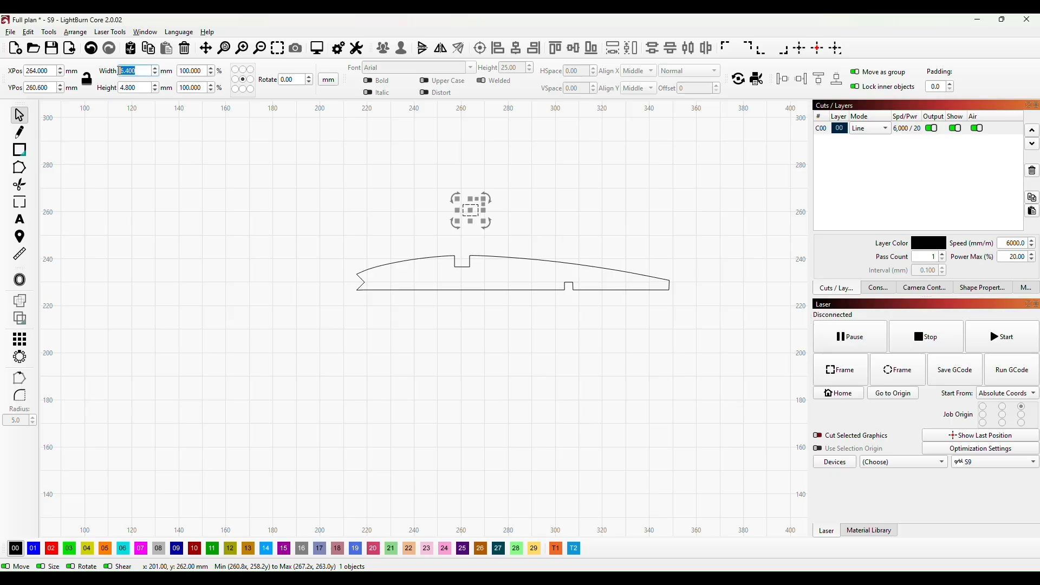
{"action": "type", "text": "3.2"}
{"action": "left_click", "coordinate": [145, 88]}
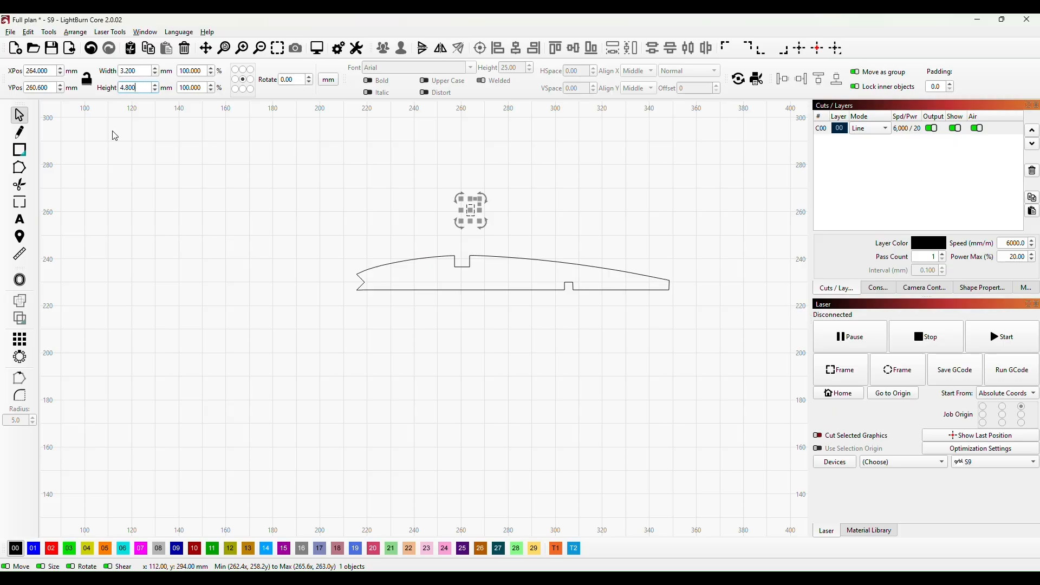
{"action": "double_click", "coordinate": [141, 87]}
{"action": "type", "text": "3.2"}
{"action": "left_click", "coordinate": [580, 221]}
Move the 3.2 mm square into the rib's rear spar notch, centred at about X 305.7, Y 228.3 mm
{"action": "left_click_drag", "start_coordinate": [603, 221], "coordinate": [446, 208]}
{"action": "left_click", "coordinate": [327, 198]}
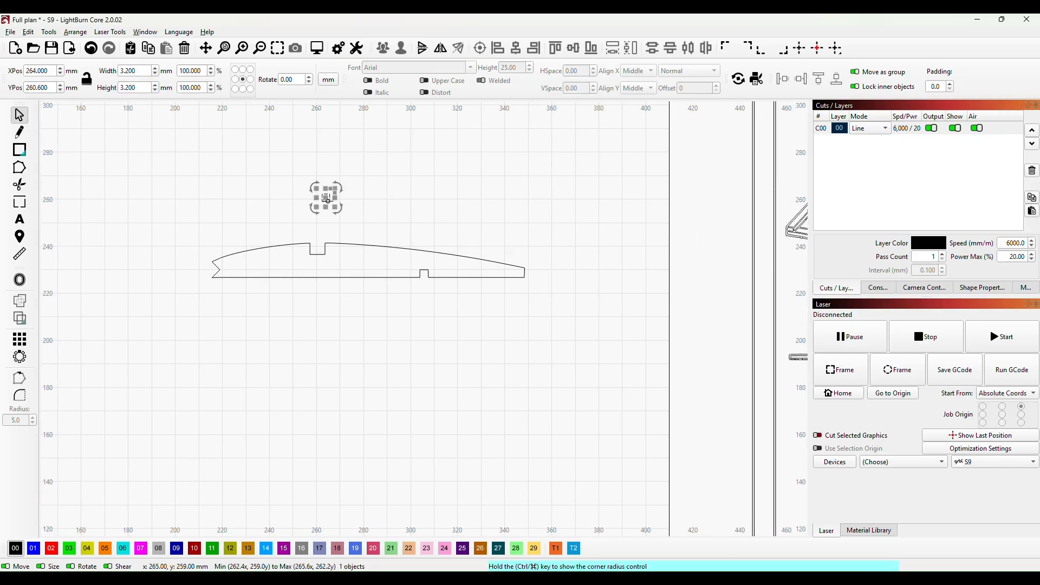
{"action": "left_click_drag", "start_coordinate": [326, 200], "coordinate": [428, 280]}
{"action": "scroll", "coordinate": [428, 281], "scroll_direction": "up", "scroll_amount": 8}
{"action": "scroll", "coordinate": [385, 266], "scroll_direction": "up", "scroll_amount": 2}
{"action": "left_click_drag", "start_coordinate": [385, 273], "coordinate": [468, 379]}
{"action": "scroll", "coordinate": [516, 367], "scroll_direction": "up", "scroll_amount": 2}
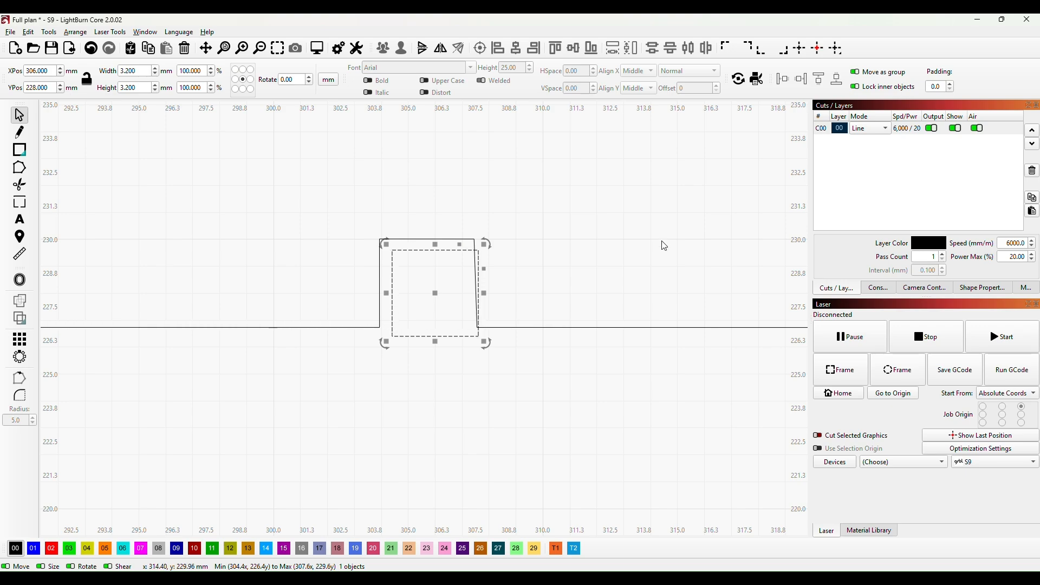
{"action": "key", "text": "Up"}
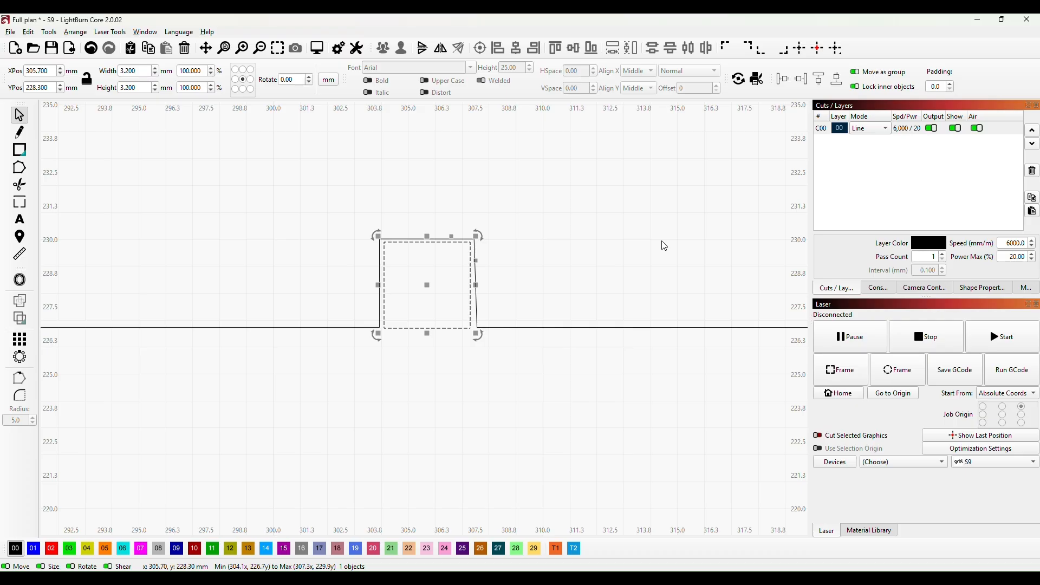
{"action": "left_click", "coordinate": [519, 275]}
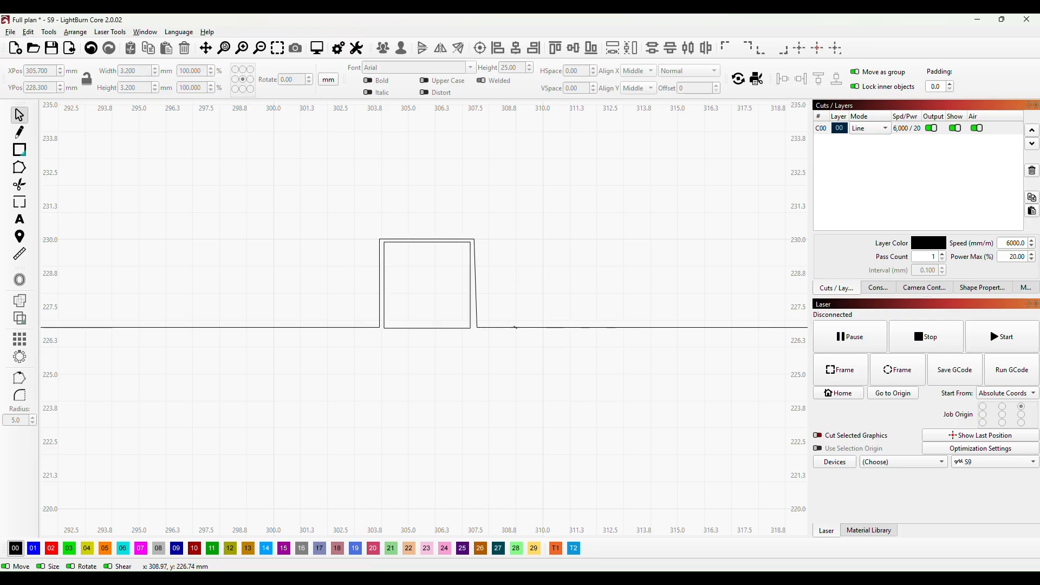
Reposition the rib's four rear spar notch nodes onto the corners of the 3.2 mm square
{"action": "left_click", "coordinate": [515, 328]}
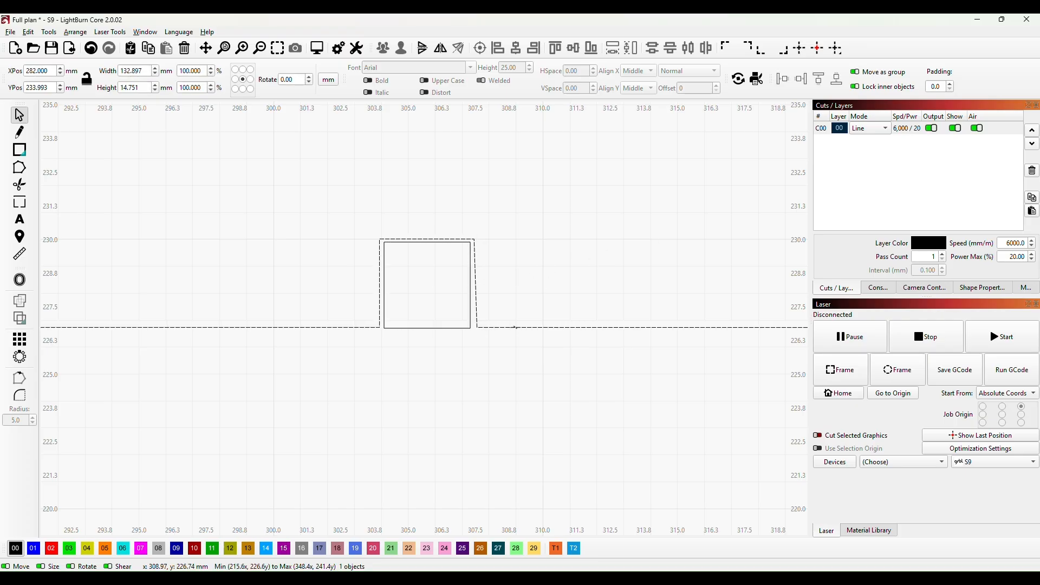
{"action": "left_click", "coordinate": [20, 168]}
{"action": "left_click_drag", "start_coordinate": [391, 327], "coordinate": [396, 326]}
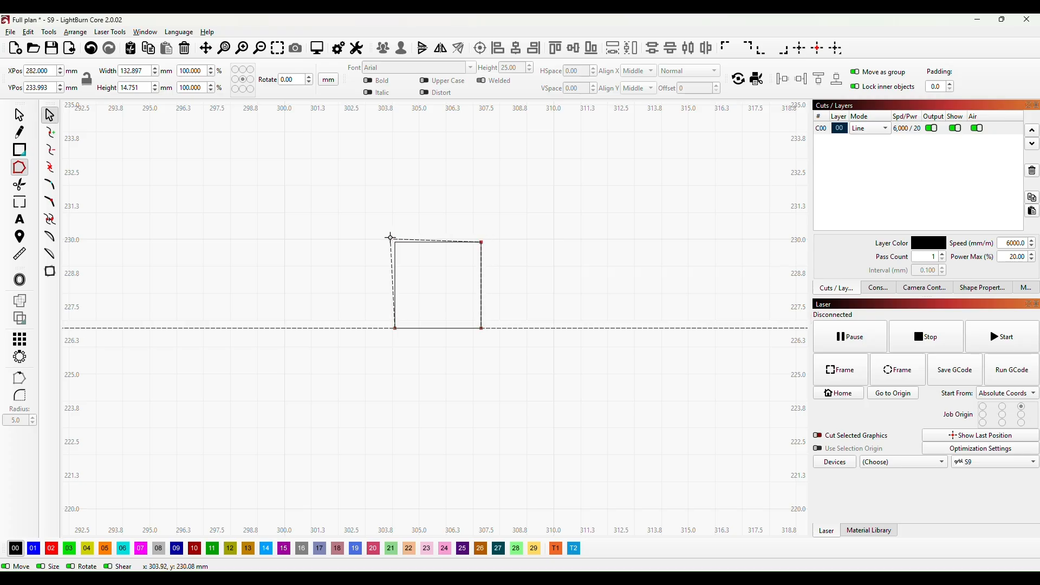
{"action": "scroll", "coordinate": [586, 265], "scroll_direction": "down", "scroll_amount": 10}
Move the 3.2 mm square clear of the rear spar notch and delete it
{"action": "left_click_drag", "start_coordinate": [530, 451], "coordinate": [547, 315]}
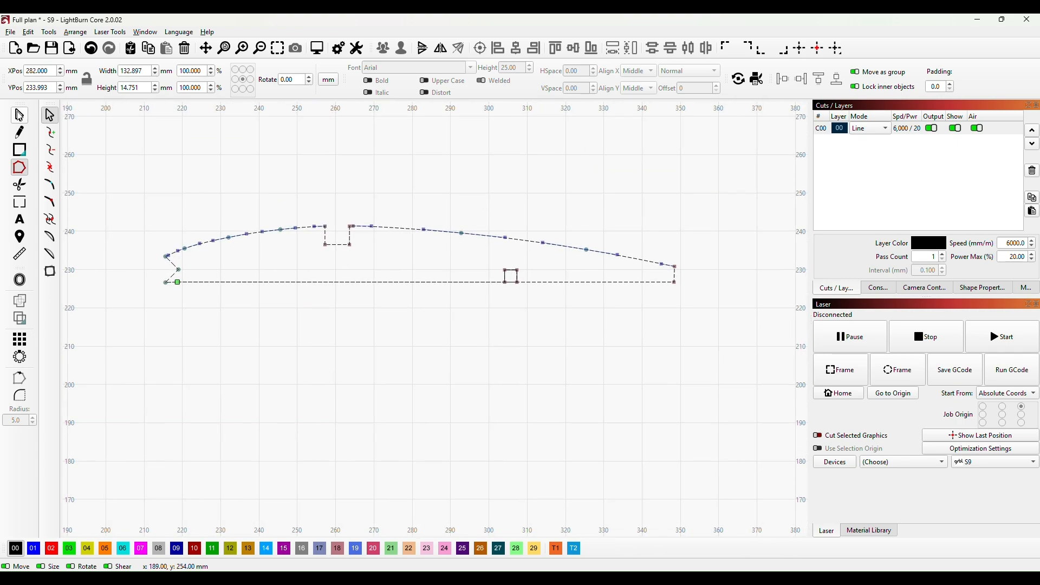
{"action": "left_click", "coordinate": [19, 115]}
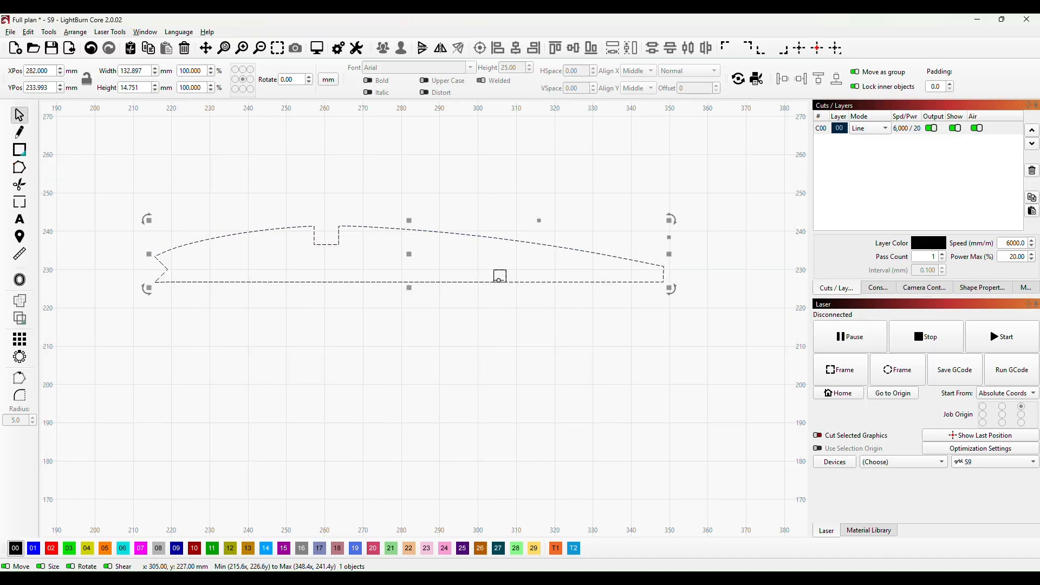
{"action": "key", "text": "Escape"}
{"action": "left_click_drag", "start_coordinate": [499, 282], "coordinate": [436, 163]}
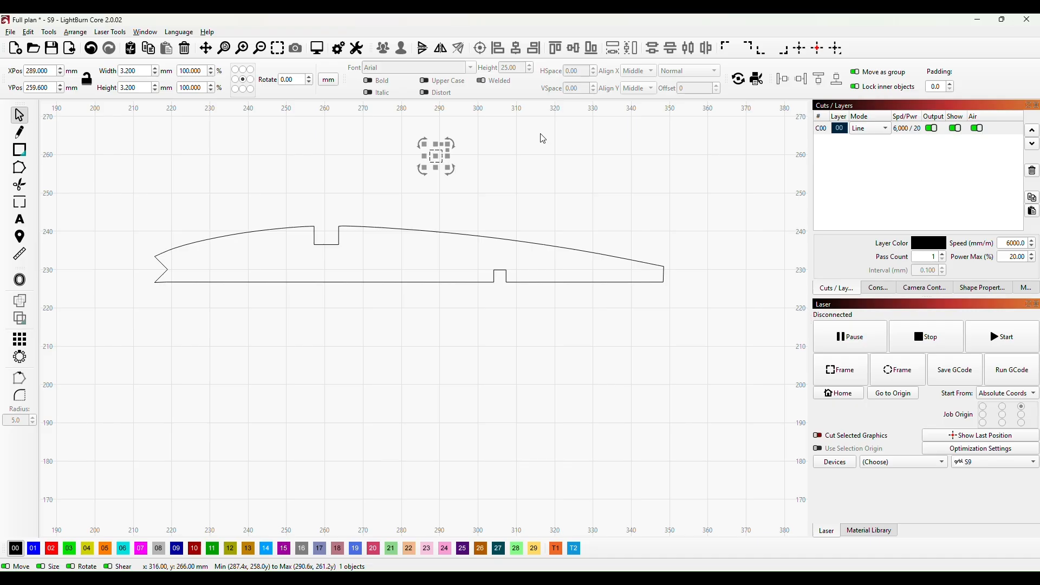
{"action": "key", "text": "Delete"}
Rotate the rib upright with its nose at the top and align its flat lower edge exactly vertical
{"action": "scroll", "coordinate": [478, 358], "scroll_direction": "down", "scroll_amount": 3}
{"action": "scroll", "coordinate": [487, 391], "scroll_direction": "down", "scroll_amount": 3}
{"action": "left_click_drag", "start_coordinate": [594, 390], "coordinate": [321, 343]}
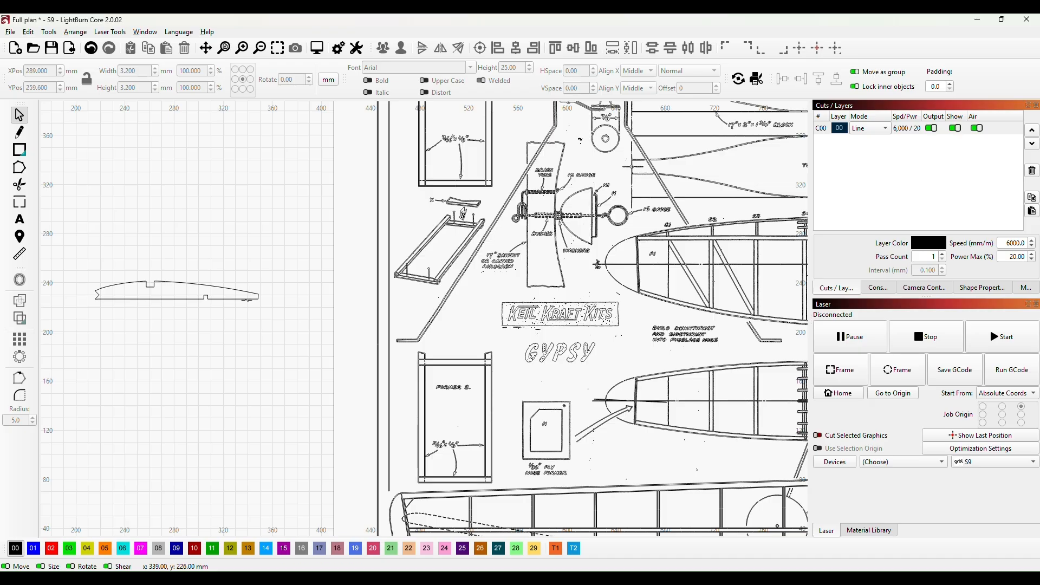
{"action": "left_click", "coordinate": [247, 299]}
{"action": "scroll", "coordinate": [528, 347], "scroll_direction": "down", "scroll_amount": 3}
{"action": "left_click_drag", "start_coordinate": [709, 437], "coordinate": [553, 325]}
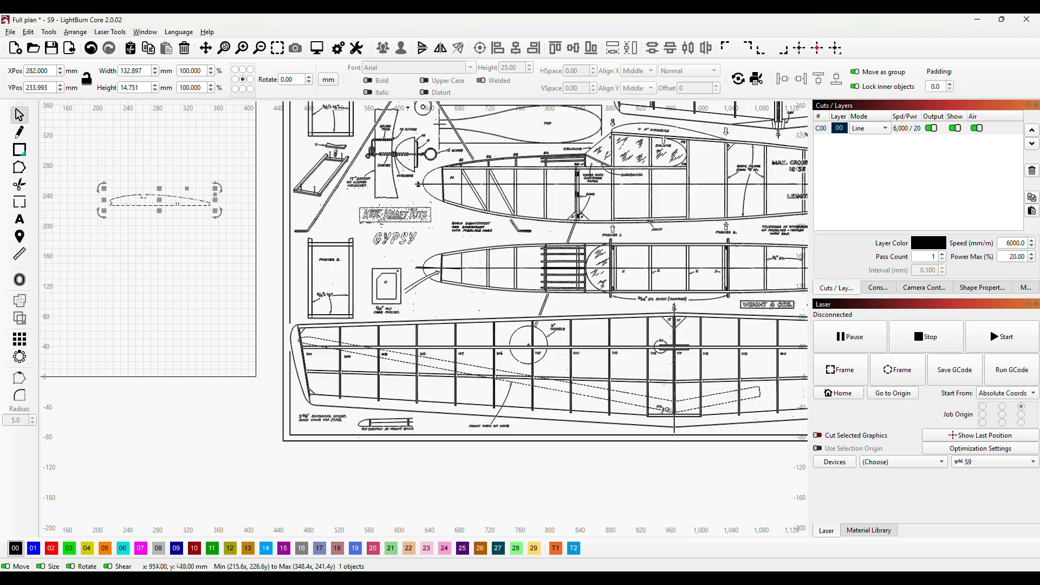
{"action": "left_click_drag", "start_coordinate": [219, 216], "coordinate": [140, 282]}
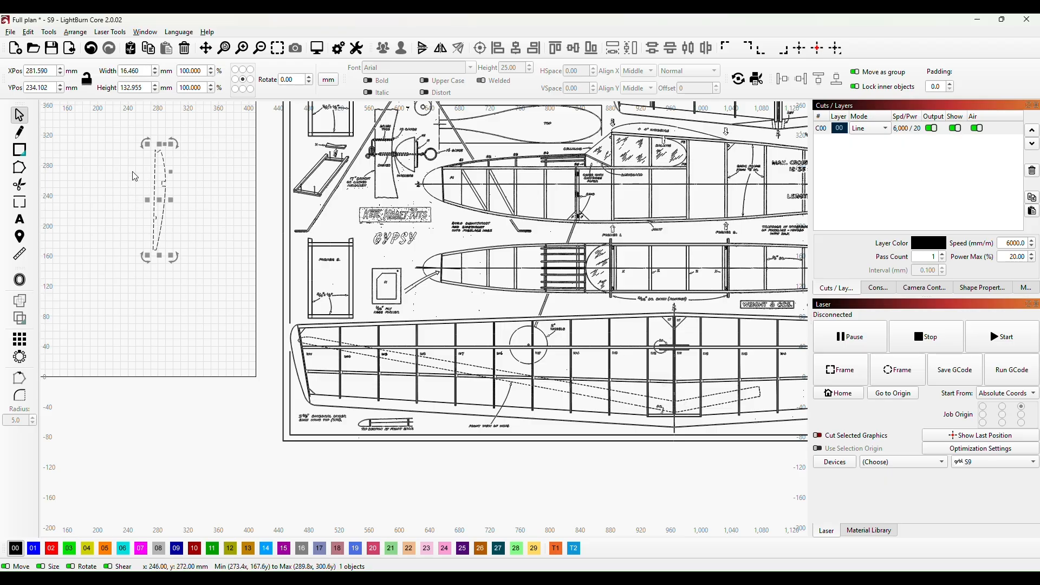
{"action": "left_click", "coordinate": [20, 168]}
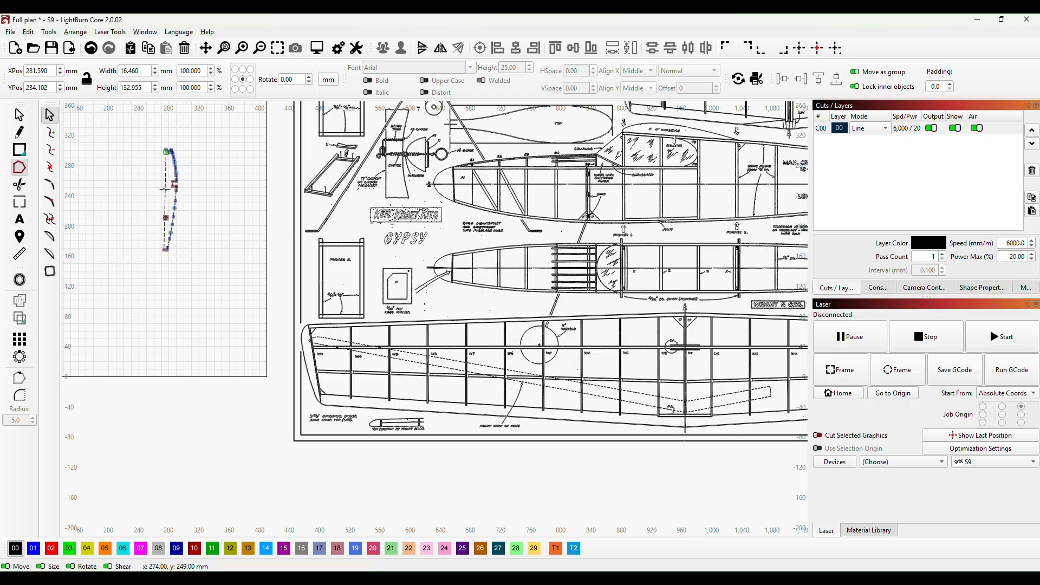
{"action": "key", "text": "a"}
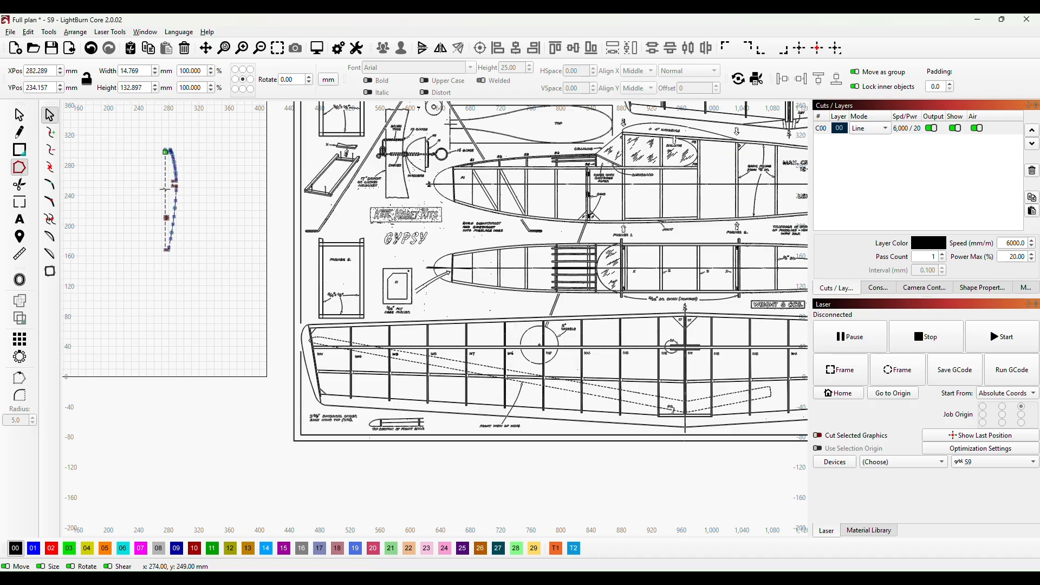
{"action": "left_click", "coordinate": [19, 116]}
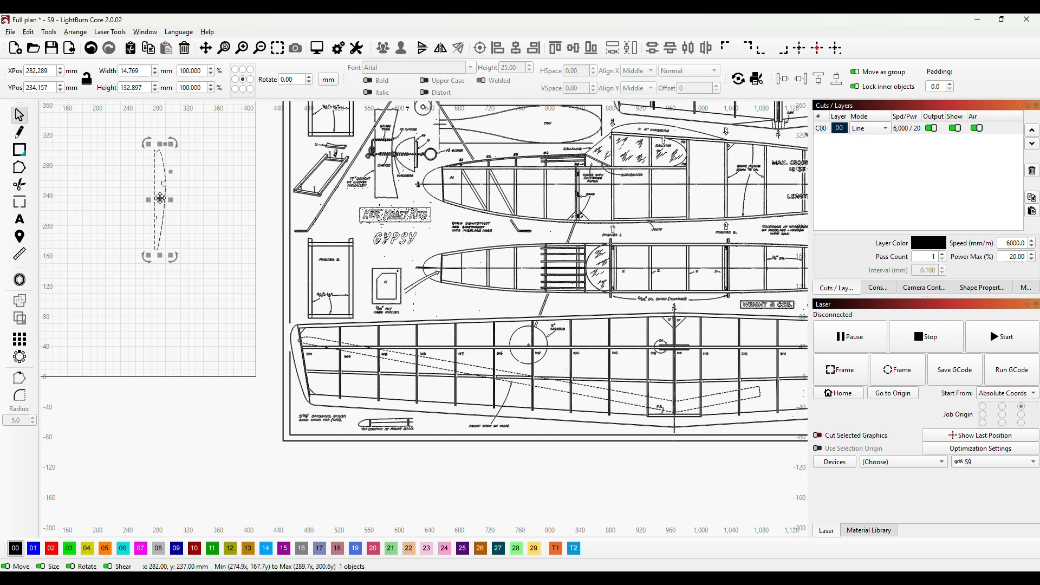
Move the rib onto the W1 position at the centre of the wing plan, centred at X 968, Y 16 mm
{"action": "left_click_drag", "start_coordinate": [164, 203], "coordinate": [700, 376]}
{"action": "scroll", "coordinate": [695, 416], "scroll_direction": "up", "scroll_amount": 2}
{"action": "scroll", "coordinate": [695, 417], "scroll_direction": "up", "scroll_amount": 4}
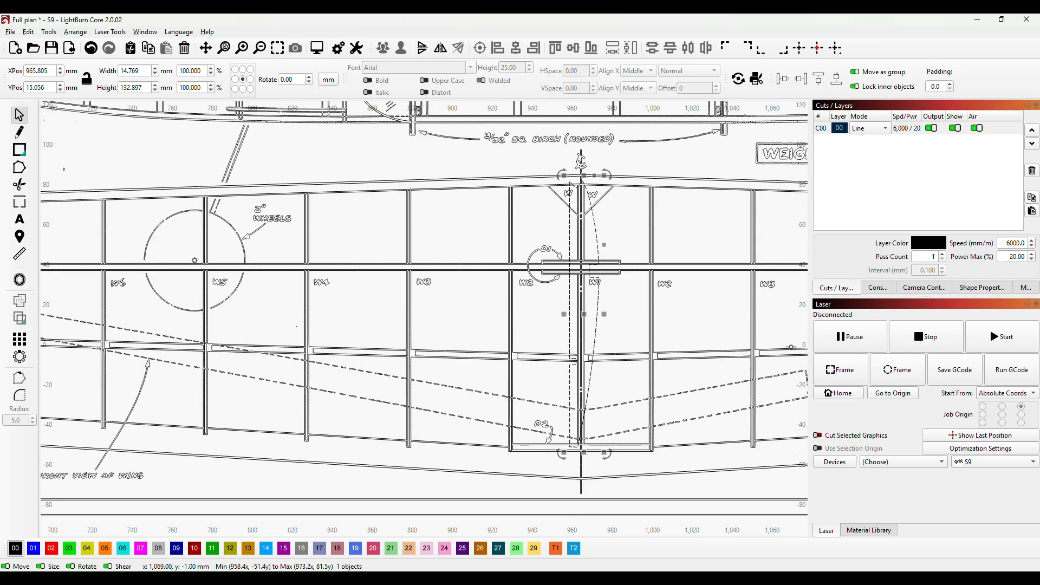
{"action": "left_click_drag", "start_coordinate": [679, 287], "coordinate": [507, 321]}
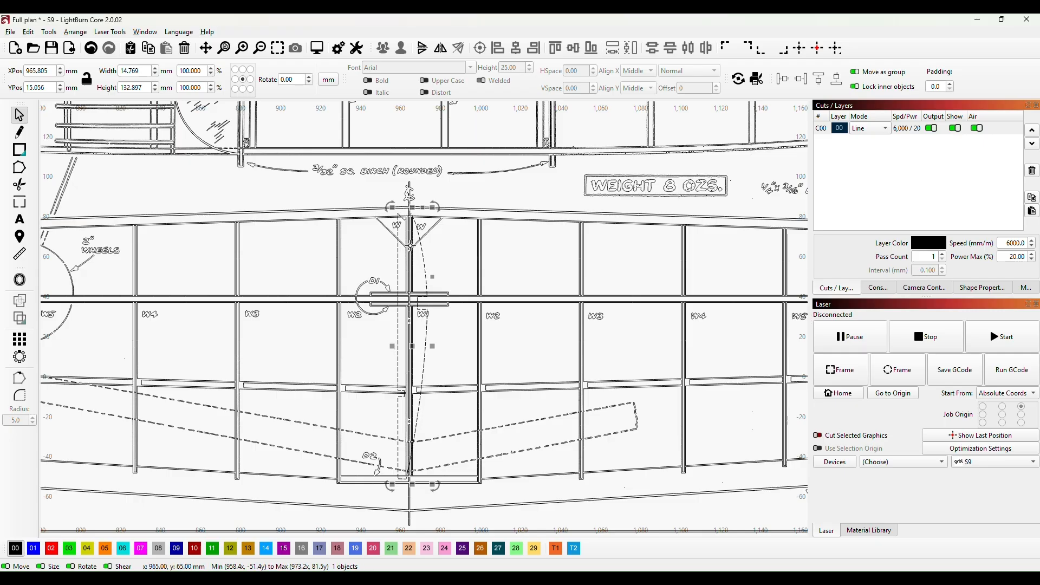
{"action": "left_click_drag", "start_coordinate": [412, 349], "coordinate": [420, 351]}
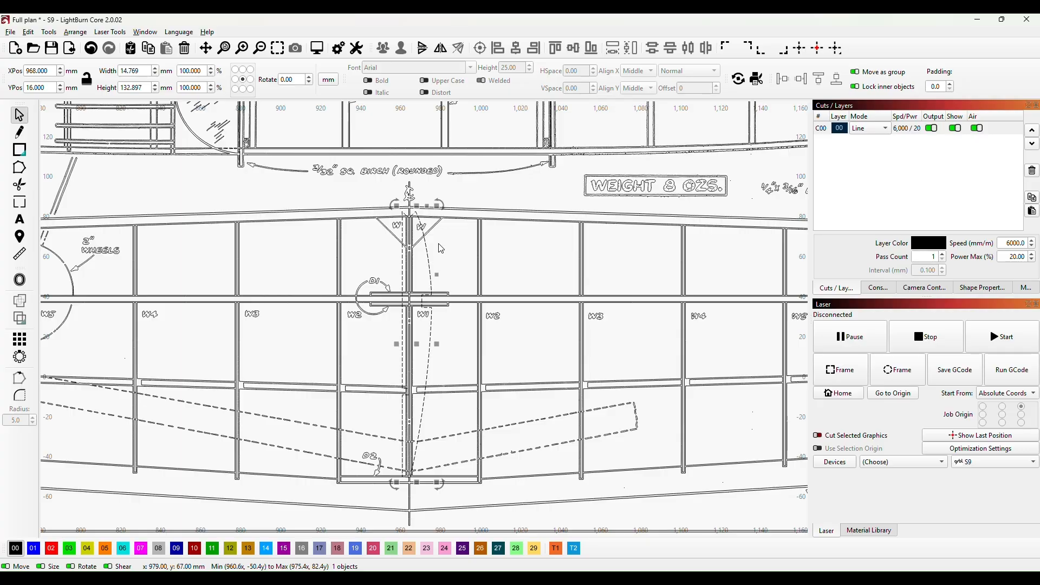
Compare the rib's nose, spar notches and rear end with the spars, leading edge and trailing edge on the wing plan
{"action": "scroll", "coordinate": [415, 211], "scroll_direction": "up", "scroll_amount": 5}
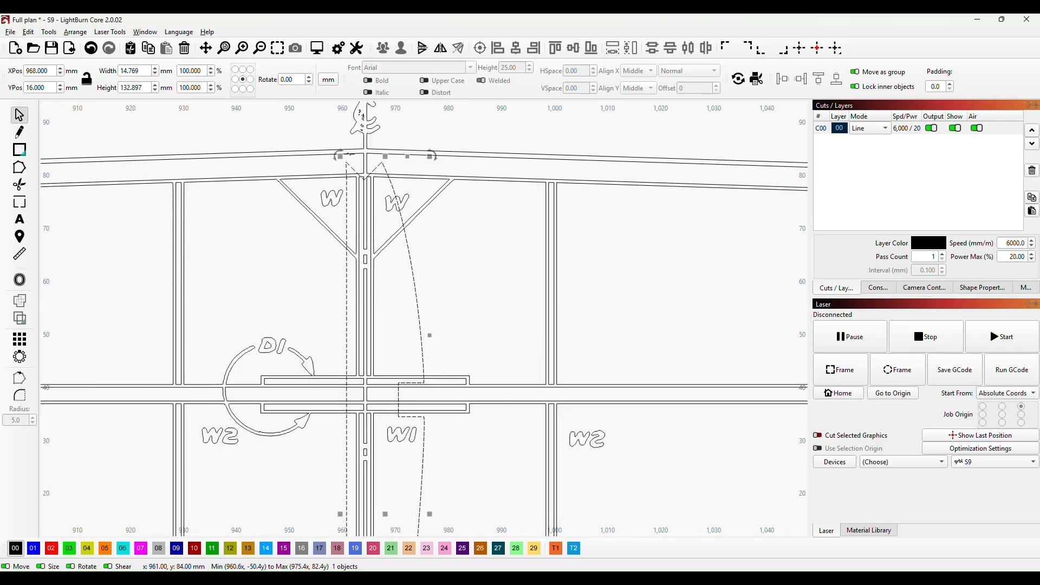
{"action": "scroll", "coordinate": [484, 274], "scroll_direction": "down", "scroll_amount": 3}
{"action": "scroll", "coordinate": [484, 275], "scroll_direction": "down", "scroll_amount": 3}
{"action": "left_click_drag", "start_coordinate": [494, 374], "coordinate": [488, 223]}
{"action": "scroll", "coordinate": [452, 334], "scroll_direction": "up", "scroll_amount": 5}
{"action": "scroll", "coordinate": [452, 334], "scroll_direction": "up", "scroll_amount": 2}
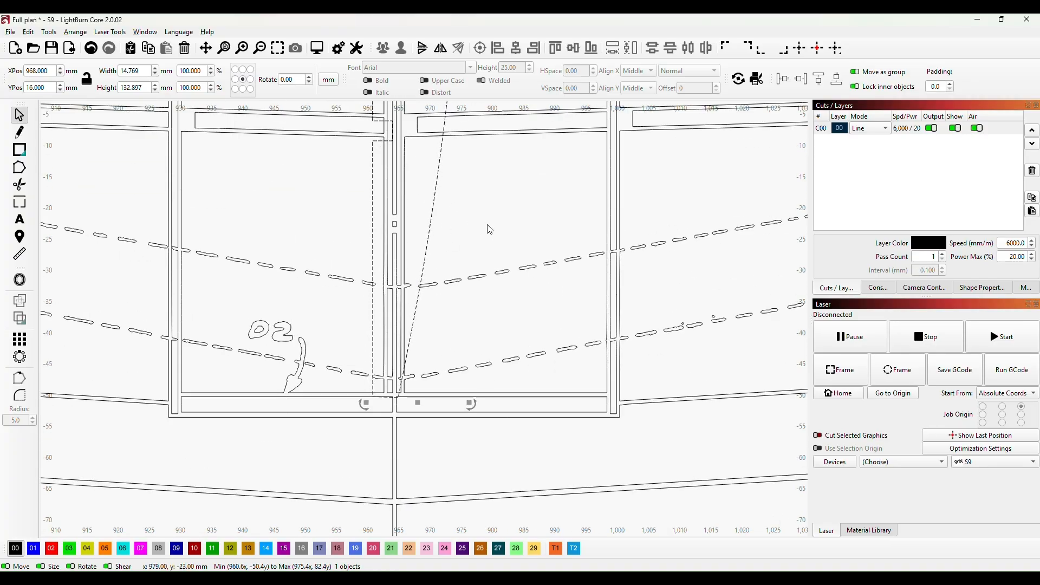
{"action": "scroll", "coordinate": [489, 228], "scroll_direction": "down", "scroll_amount": 5}
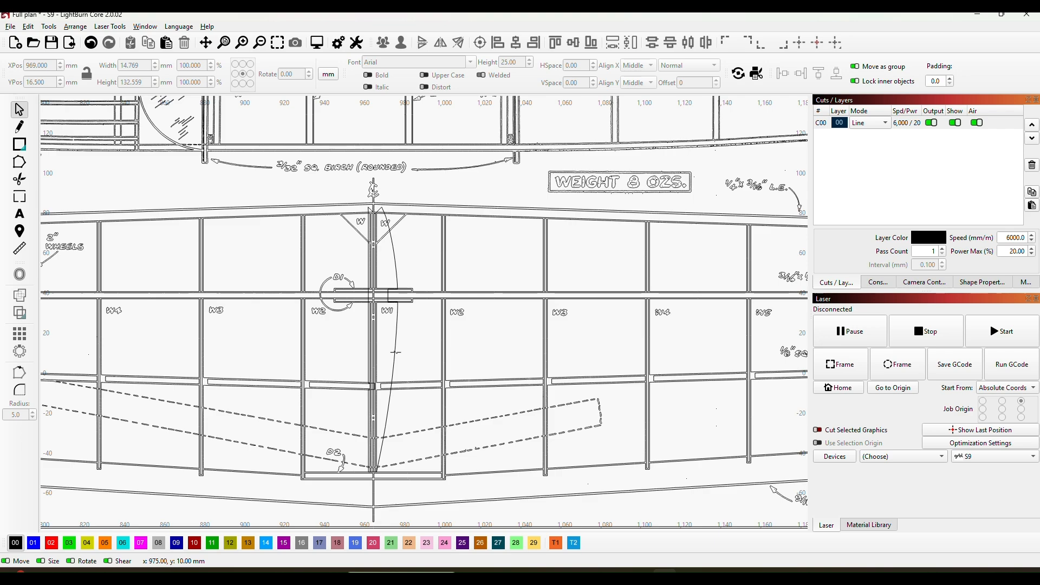
Move the rib off the wing plan back into the work area, centred at X 337, Y 146 mm
{"action": "left_click", "coordinate": [396, 353]}
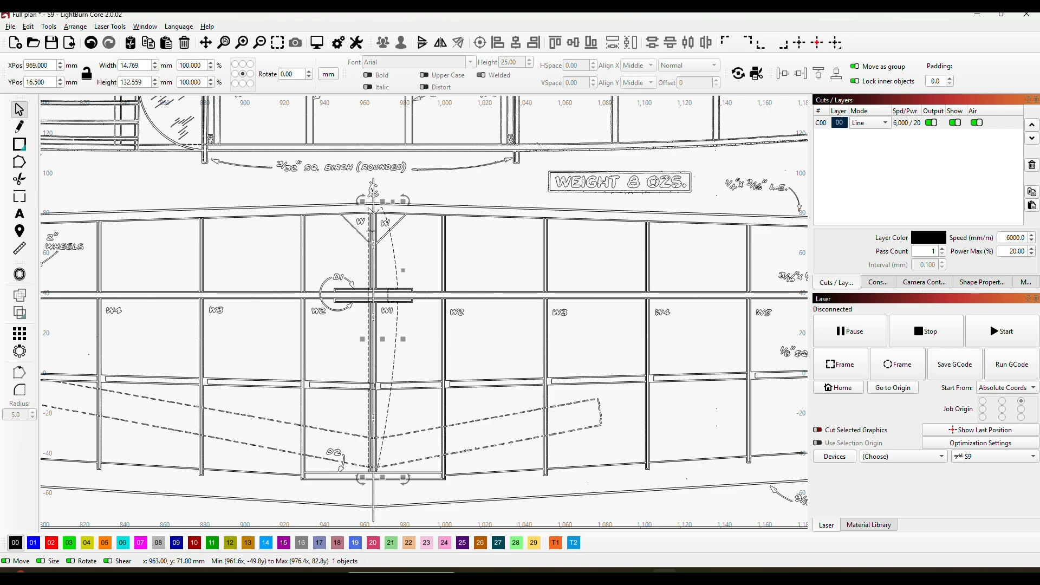
{"action": "left_click_drag", "start_coordinate": [451, 348], "coordinate": [352, 310]}
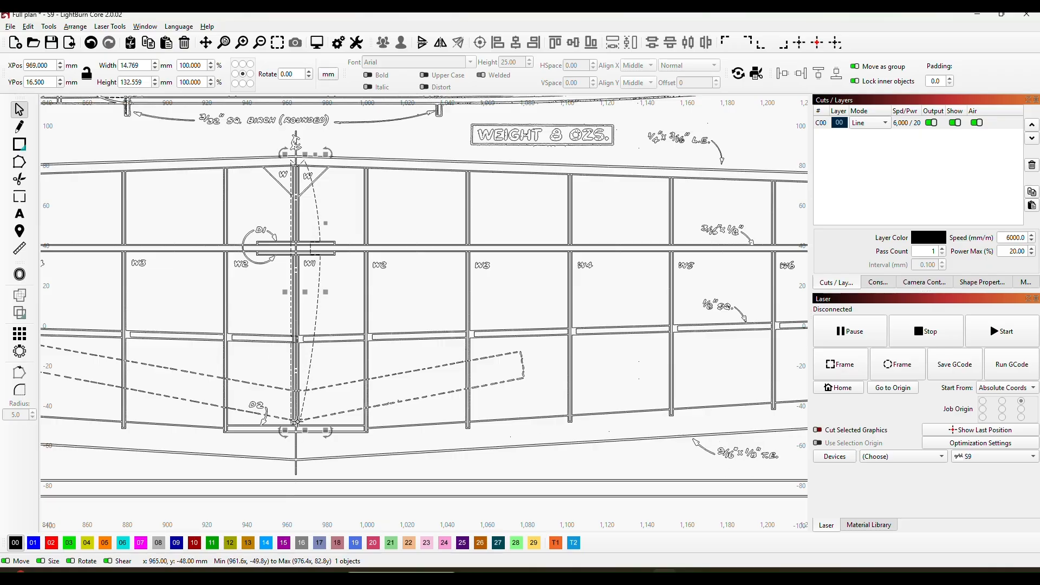
{"action": "scroll", "coordinate": [190, 285], "scroll_direction": "down", "scroll_amount": 3}
{"action": "left_click_drag", "start_coordinate": [151, 292], "coordinate": [577, 346]}
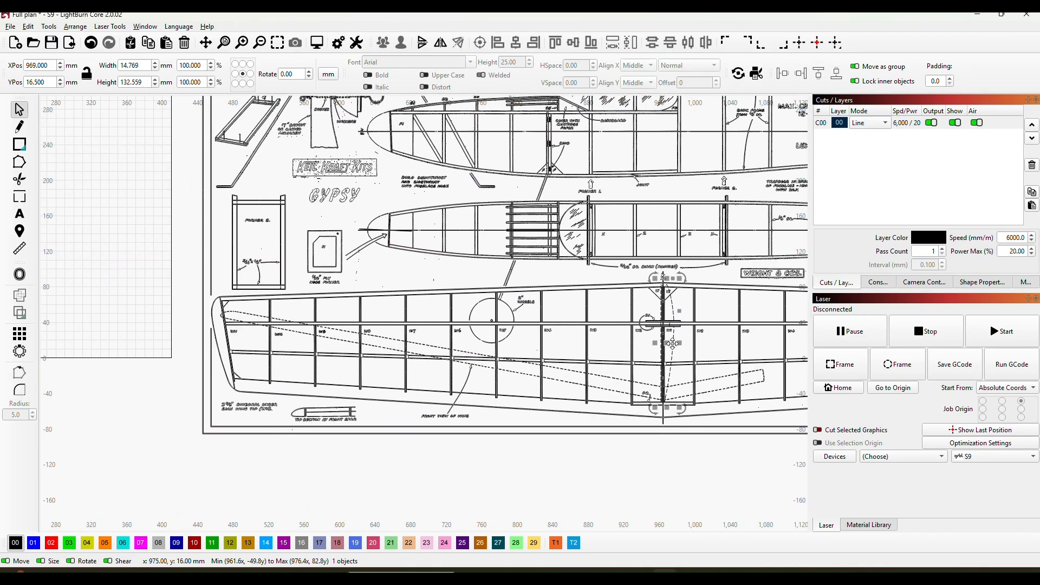
{"action": "left_click_drag", "start_coordinate": [668, 347], "coordinate": [106, 230]}
{"action": "left_click_drag", "start_coordinate": [163, 258], "coordinate": [505, 306]}
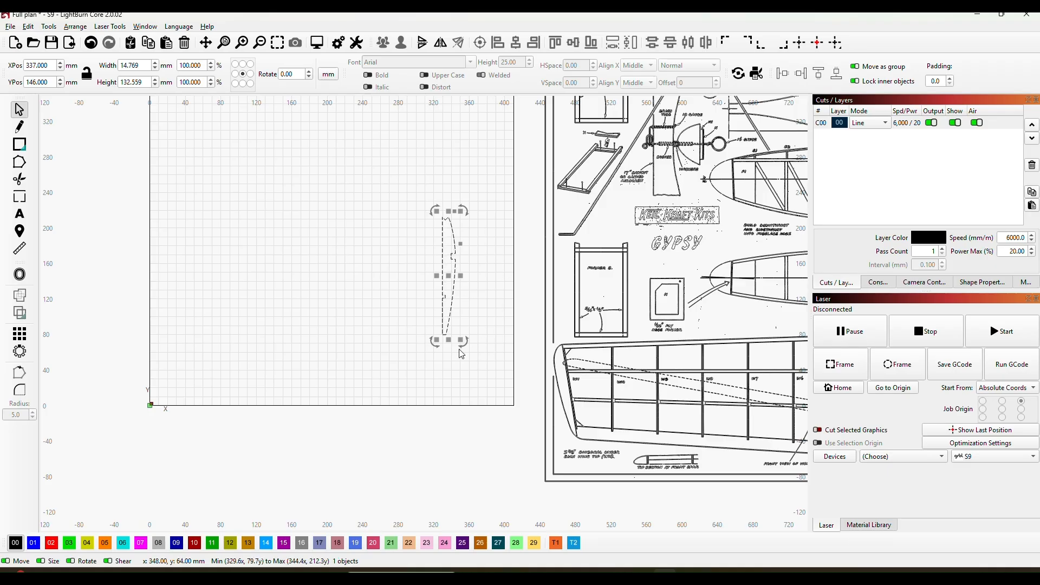
Rotate the rib back to lying flat and align its lower edge exactly horizontal
{"action": "left_click_drag", "start_coordinate": [464, 342], "coordinate": [514, 263]}
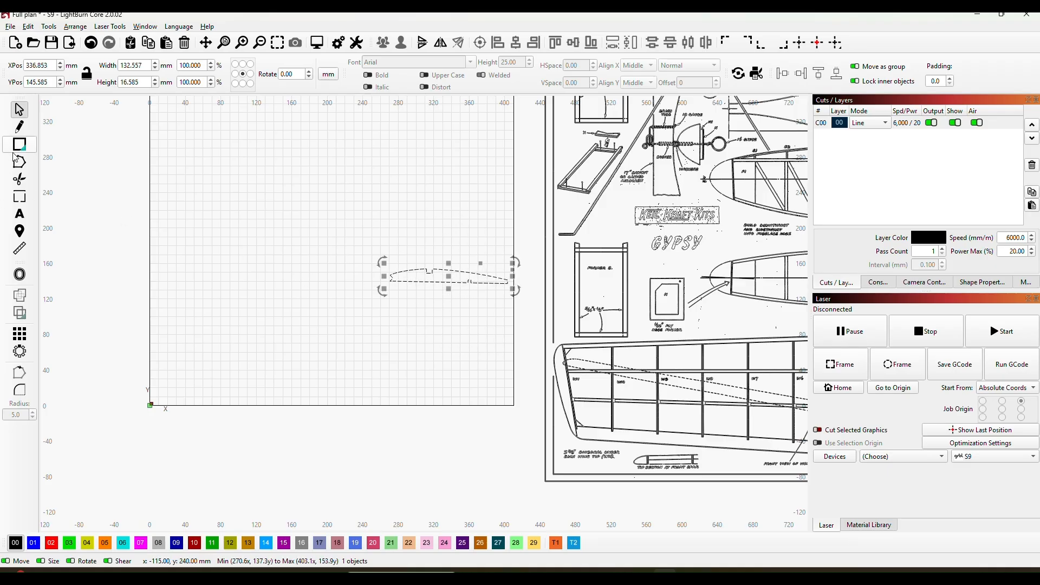
{"action": "left_click", "coordinate": [22, 176]}
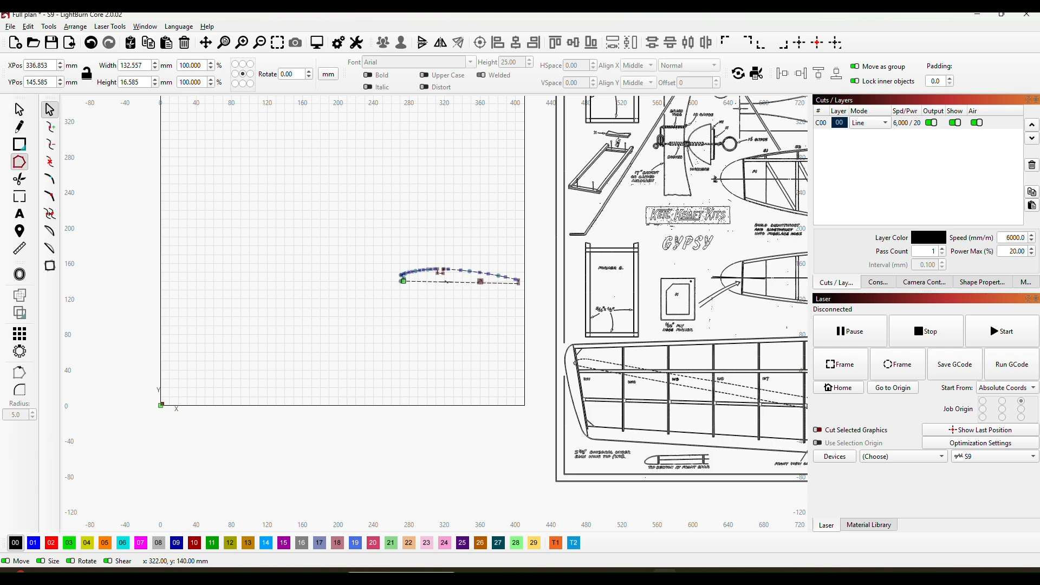
{"action": "key", "text": "a"}
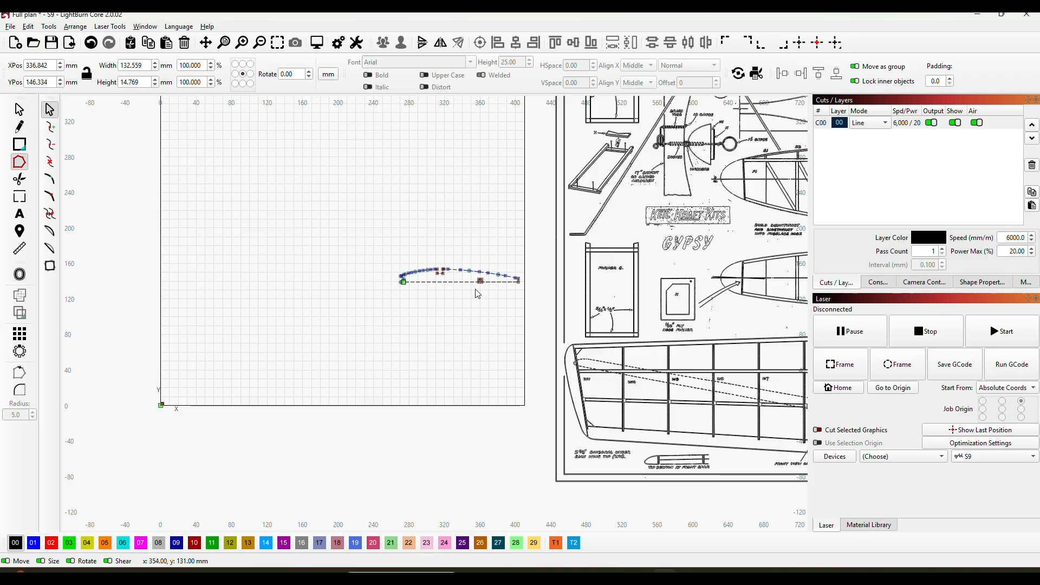
{"action": "left_click", "coordinate": [19, 110]}
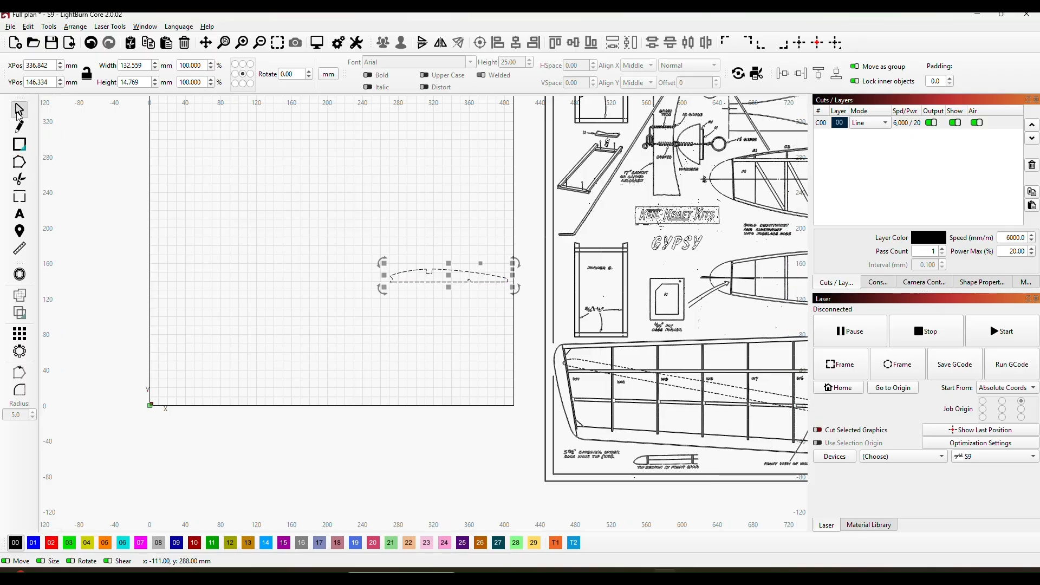
Move the rib to X 211, Y 135 mm and measure the height of its rear edge
{"action": "left_click_drag", "start_coordinate": [415, 324], "coordinate": [331, 341]}
{"action": "left_click_drag", "start_coordinate": [363, 301], "coordinate": [252, 311]}
{"action": "scroll", "coordinate": [292, 352], "scroll_direction": "up", "scroll_amount": 5}
{"action": "left_click_drag", "start_coordinate": [377, 303], "coordinate": [500, 377]}
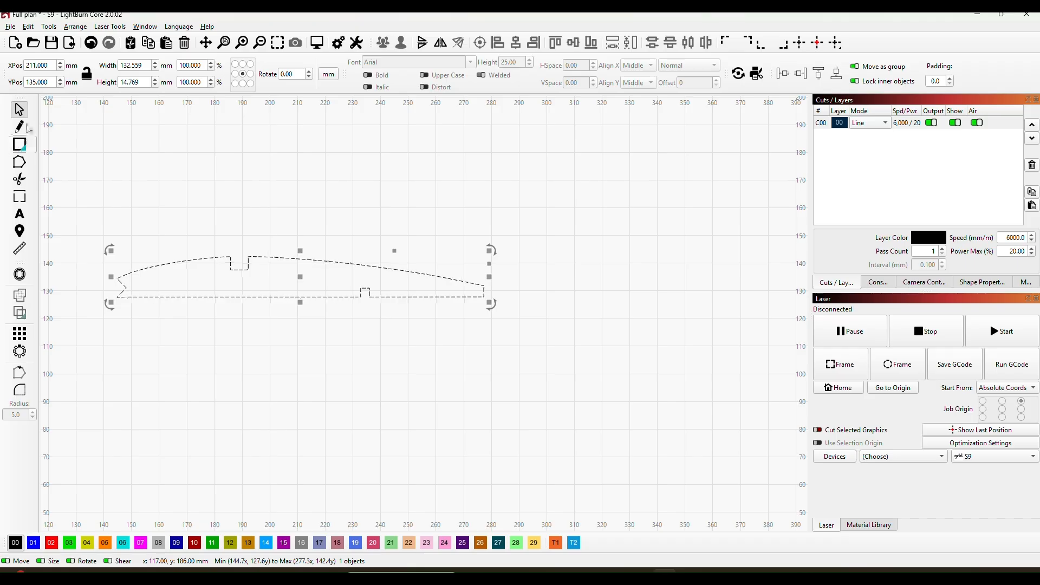
{"action": "left_click", "coordinate": [19, 249]}
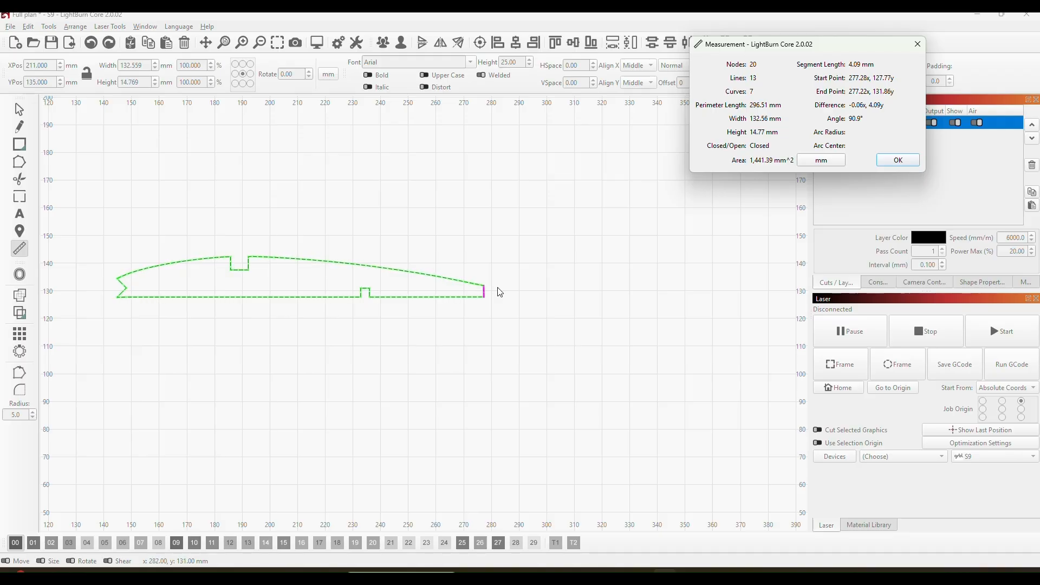
{"action": "left_click", "coordinate": [897, 161]}
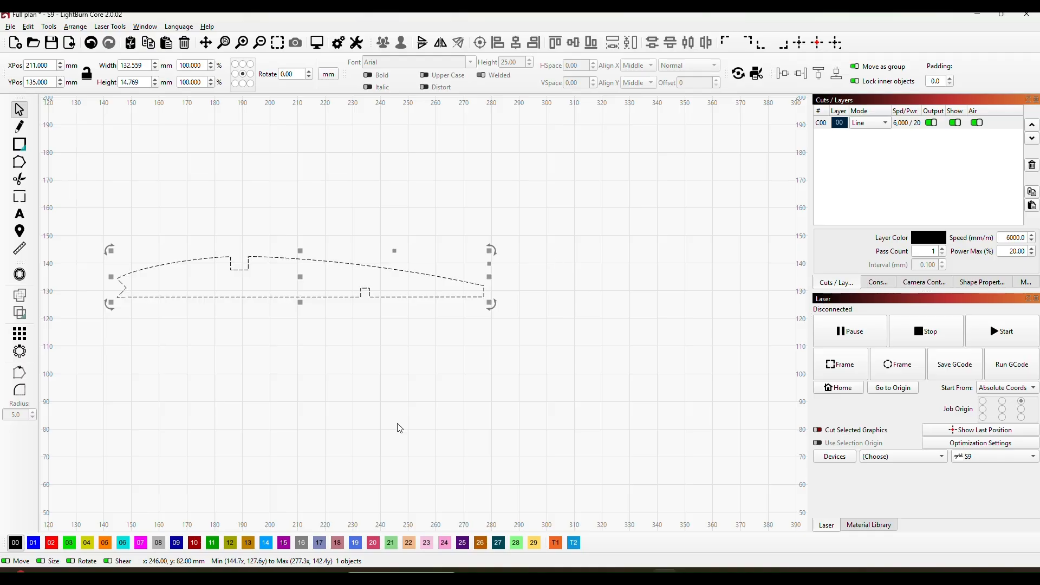
Draw a rectangle above the rib's rear end and size it to 15 mm wide by 3.2 mm high
{"action": "left_click", "coordinate": [20, 144]}
{"action": "left_click_drag", "start_coordinate": [409, 164], "coordinate": [487, 175]}
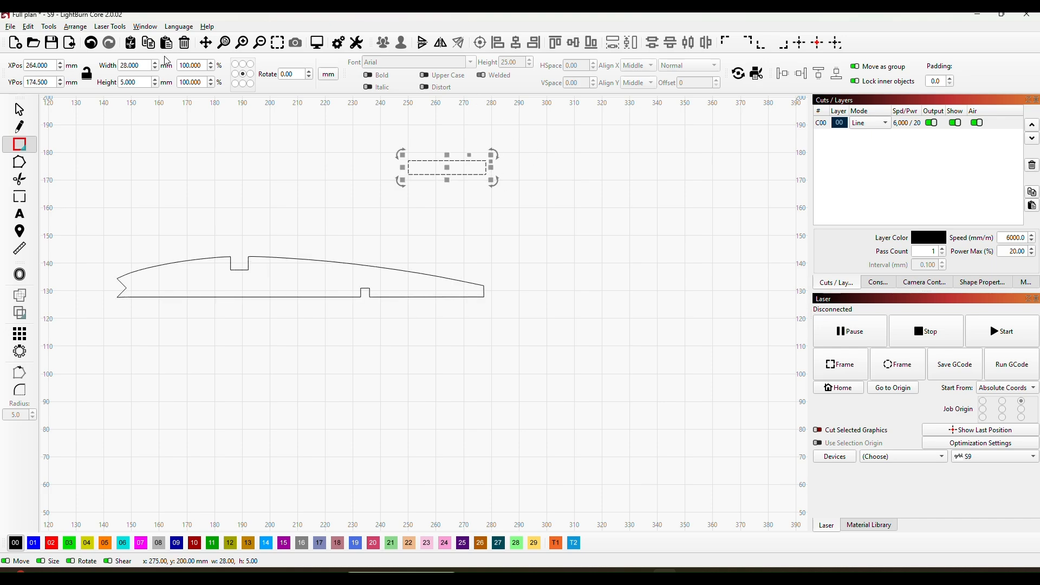
{"action": "double_click", "coordinate": [137, 81]}
{"action": "type", "text": "3.2"}
{"action": "key", "text": "Return"}
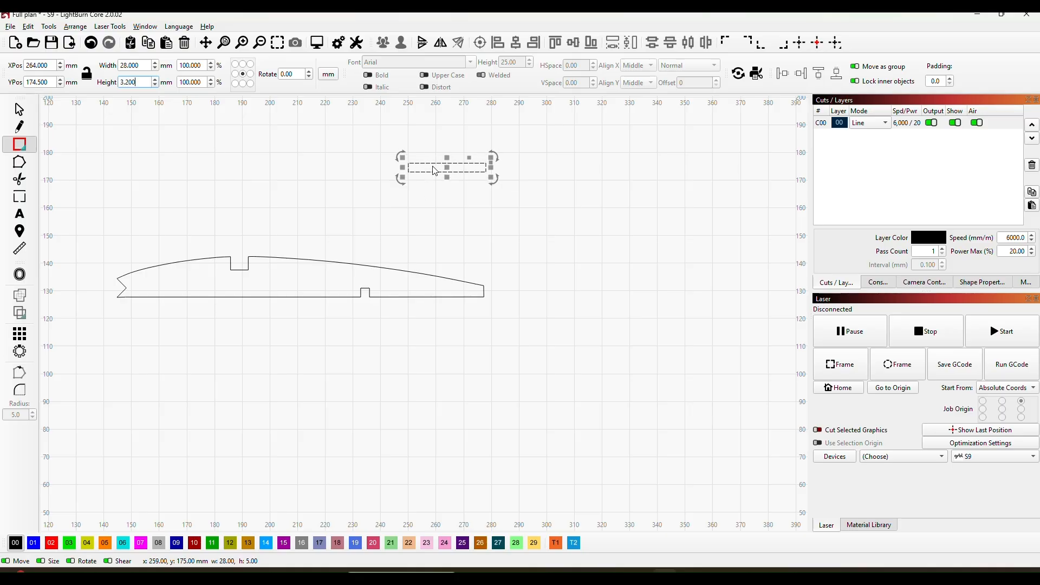
{"action": "left_click_drag", "start_coordinate": [145, 65], "coordinate": [119, 66]}
{"action": "type", "text": "15"}
{"action": "key", "text": "Return"}
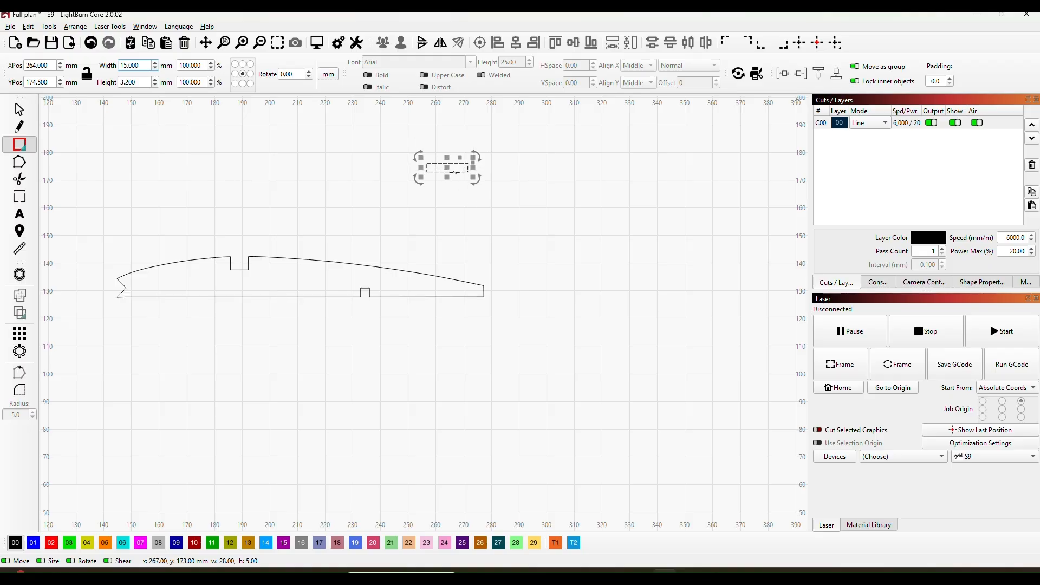
Butt the rectangle against the rib's rear edge, level with its underside, centred at X 284.8, Y 129.4 mm
{"action": "left_click_drag", "start_coordinate": [450, 169], "coordinate": [507, 298]}
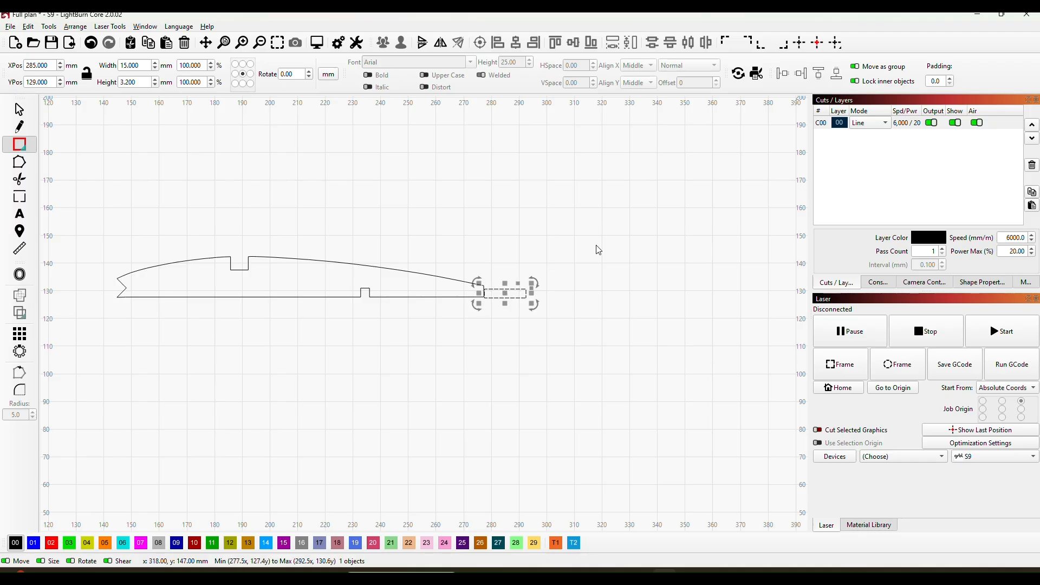
{"action": "scroll", "coordinate": [469, 249], "scroll_direction": "up", "scroll_amount": 2}
{"action": "scroll", "coordinate": [453, 281], "scroll_direction": "up", "scroll_amount": 2}
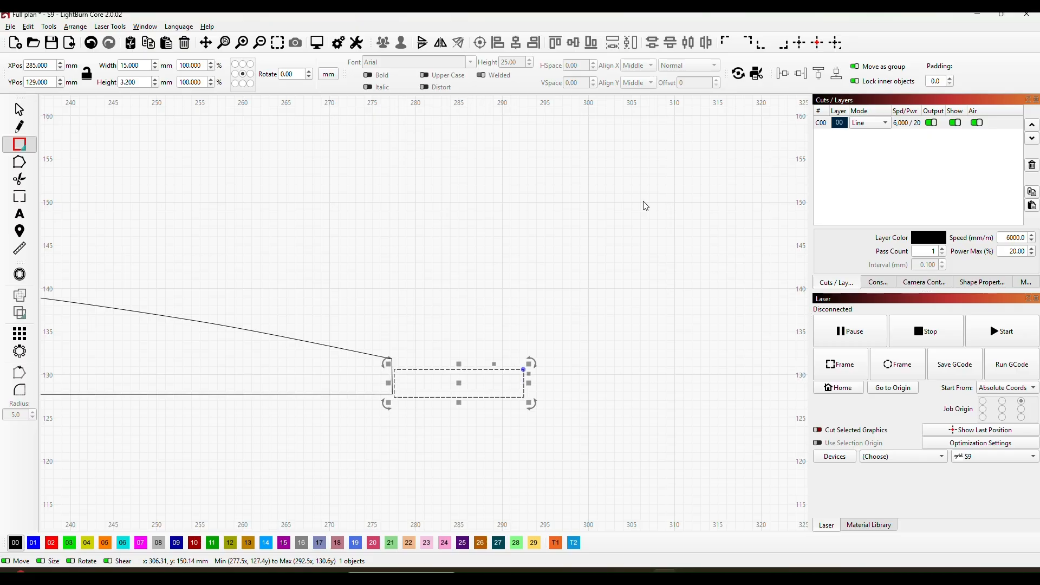
{"action": "key", "text": "Left"}
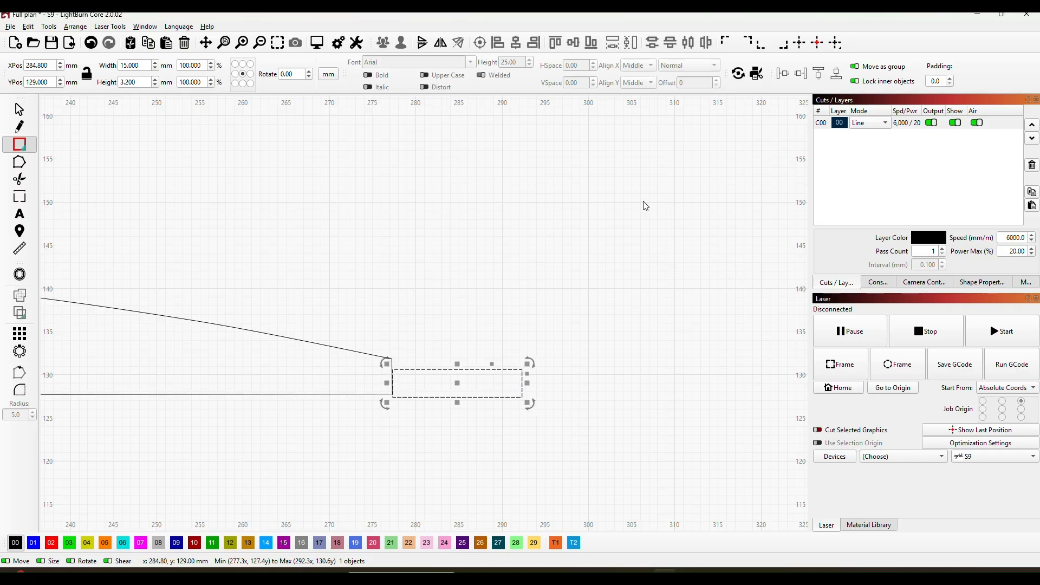
{"action": "key", "text": "Up"}
{"action": "key", "text": "Up"}
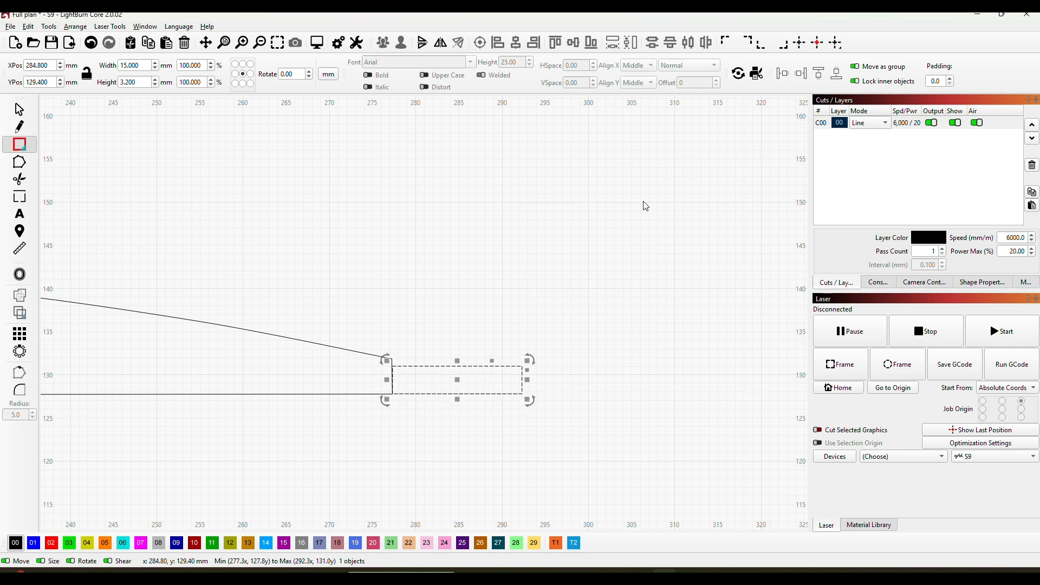
{"action": "left_click", "coordinate": [586, 281]}
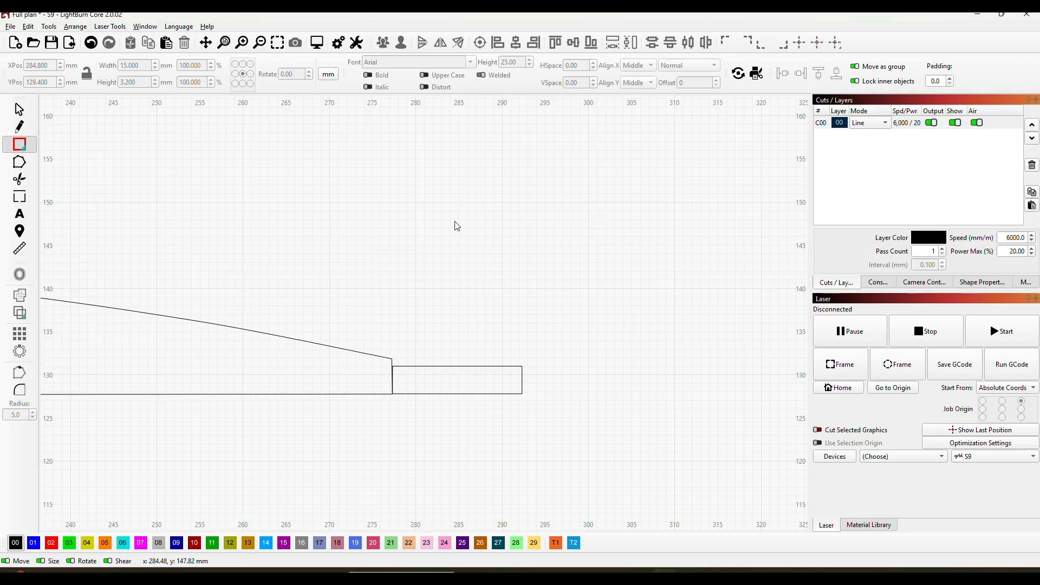
Extend the rib's upper surface onto the rectangle's top edge, step the outline back to the rectangle's upper front corner, and smooth the old rear corner node
{"action": "left_click", "coordinate": [19, 164]}
{"action": "left_click", "coordinate": [352, 350]}
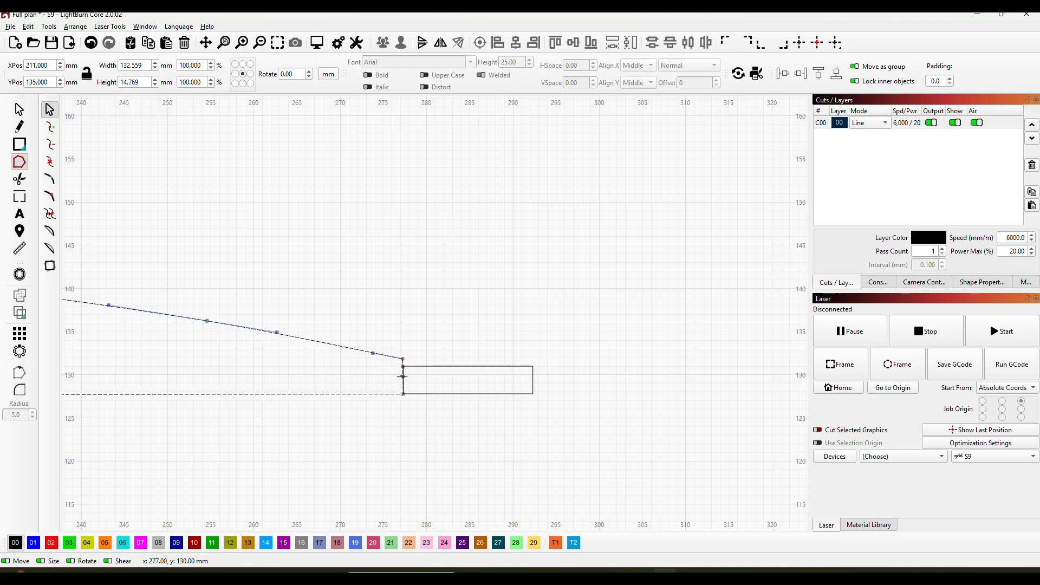
{"action": "left_click_drag", "start_coordinate": [404, 368], "coordinate": [443, 366]}
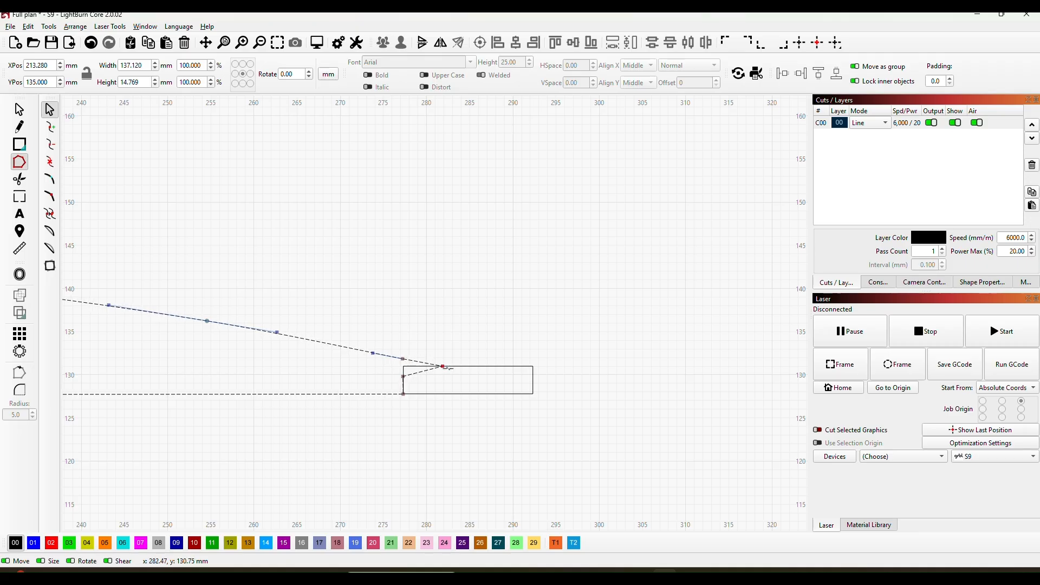
{"action": "left_click_drag", "start_coordinate": [442, 366], "coordinate": [404, 370]}
{"action": "scroll", "coordinate": [401, 387], "scroll_direction": "up", "scroll_amount": 2}
{"action": "scroll", "coordinate": [446, 373], "scroll_direction": "up", "scroll_amount": 1}
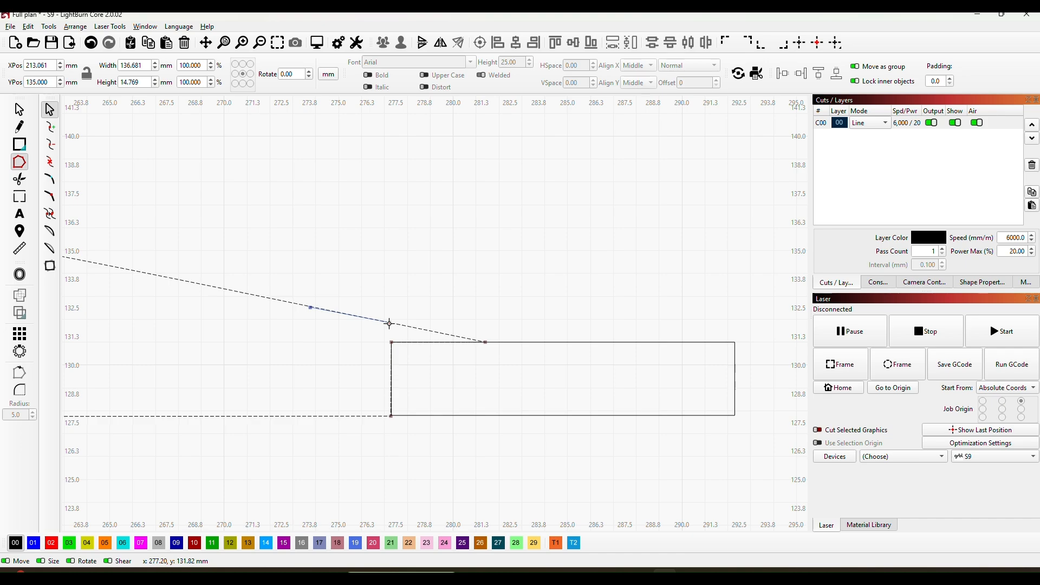
{"action": "left_click", "coordinate": [389, 323]}
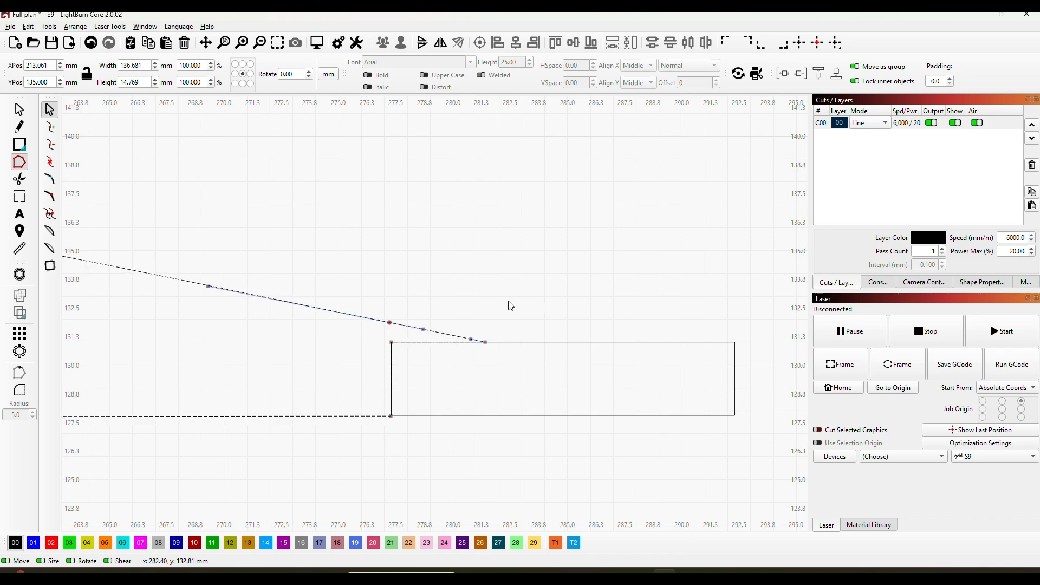
Move the finished rib clear of the trailing-edge rectangle, to X 224, Y 163 mm
{"action": "scroll", "coordinate": [539, 256], "scroll_direction": "down", "scroll_amount": 2}
{"action": "scroll", "coordinate": [412, 357], "scroll_direction": "down", "scroll_amount": 2}
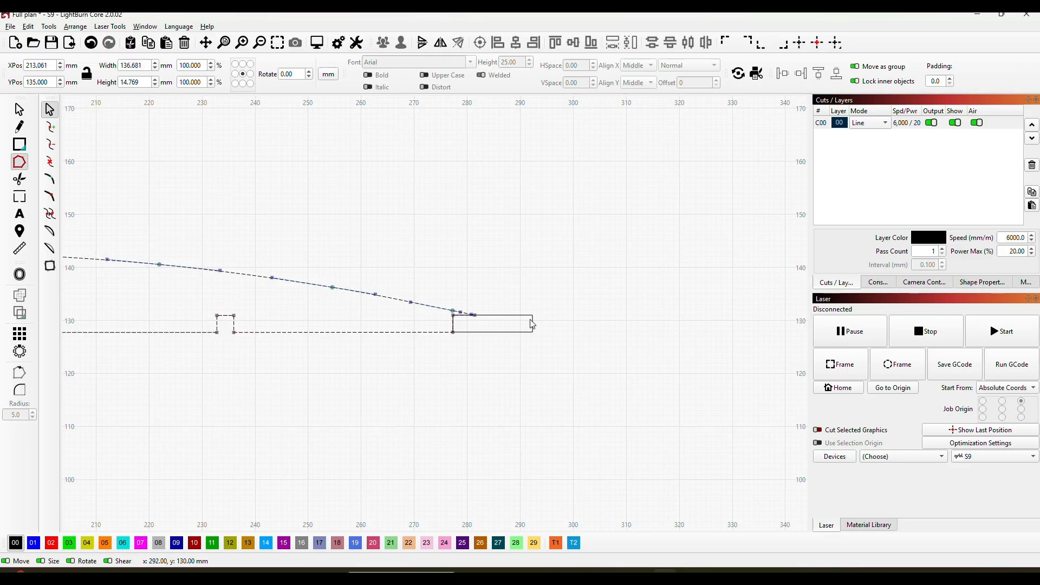
{"action": "scroll", "coordinate": [413, 376], "scroll_direction": "down", "scroll_amount": 5}
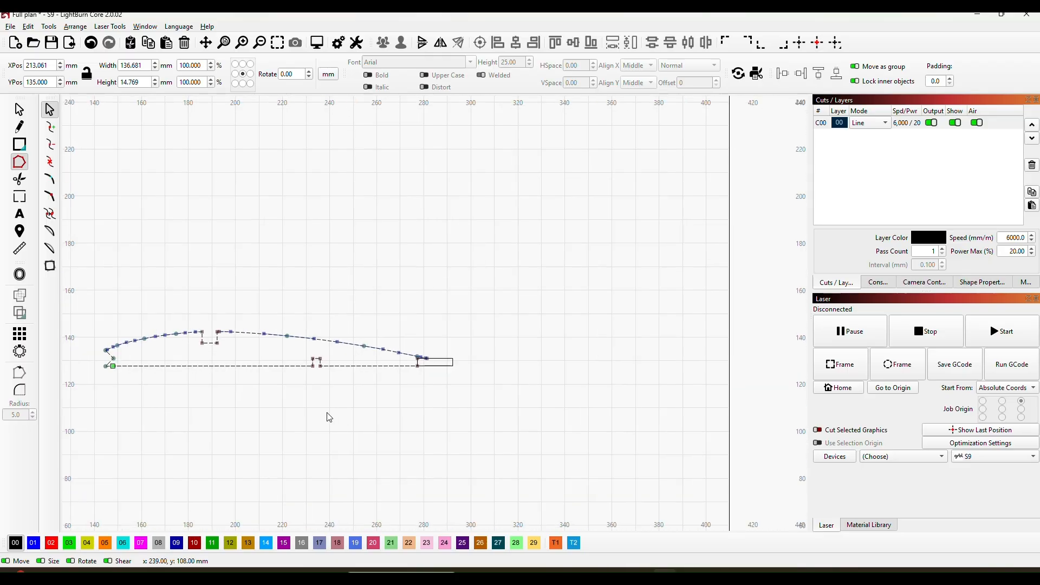
{"action": "left_click_drag", "start_coordinate": [327, 417], "coordinate": [405, 410]}
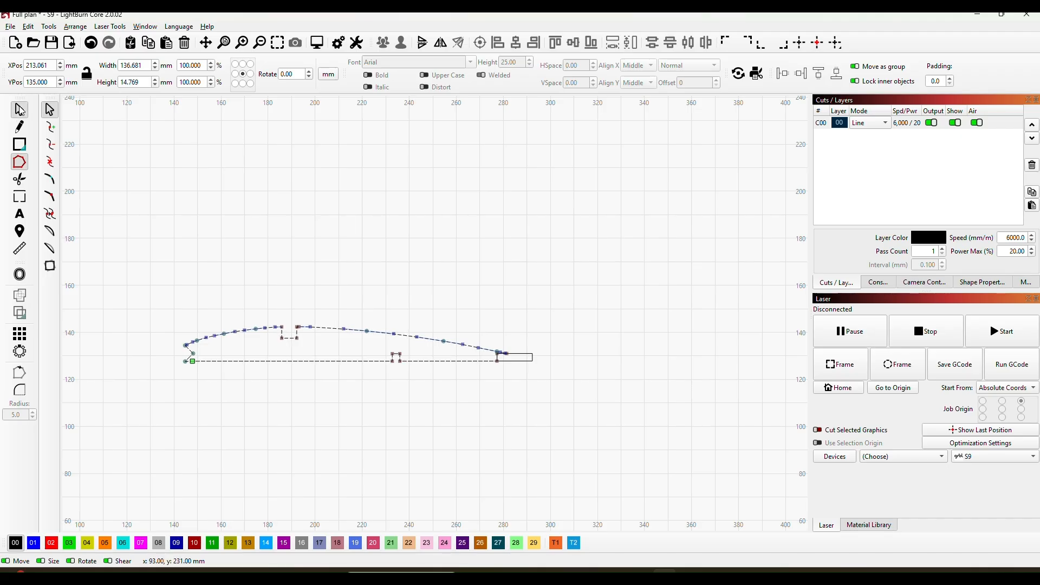
{"action": "left_click", "coordinate": [19, 109]}
{"action": "left_click_drag", "start_coordinate": [337, 345], "coordinate": [361, 278]}
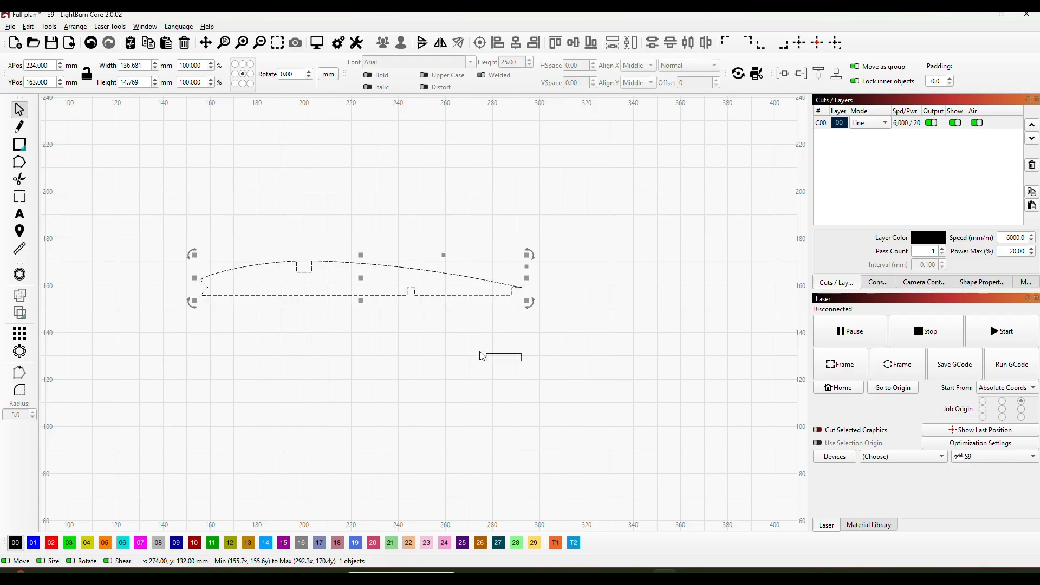
{"action": "left_click", "coordinate": [511, 360]}
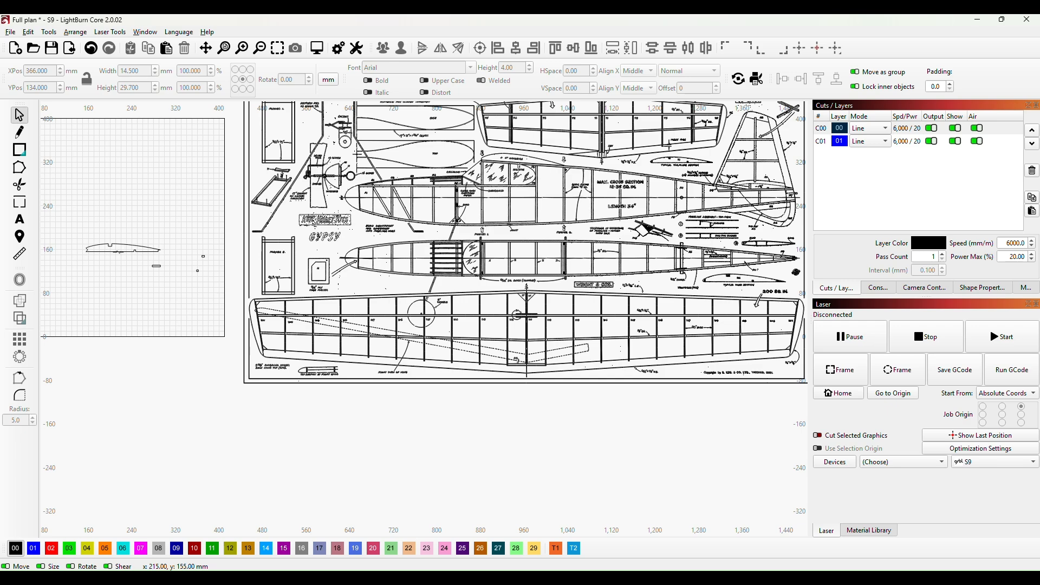
Place a copy of the rib below the original and shift the original up and to the left on the work area
{"action": "left_click", "coordinate": [118, 251]}
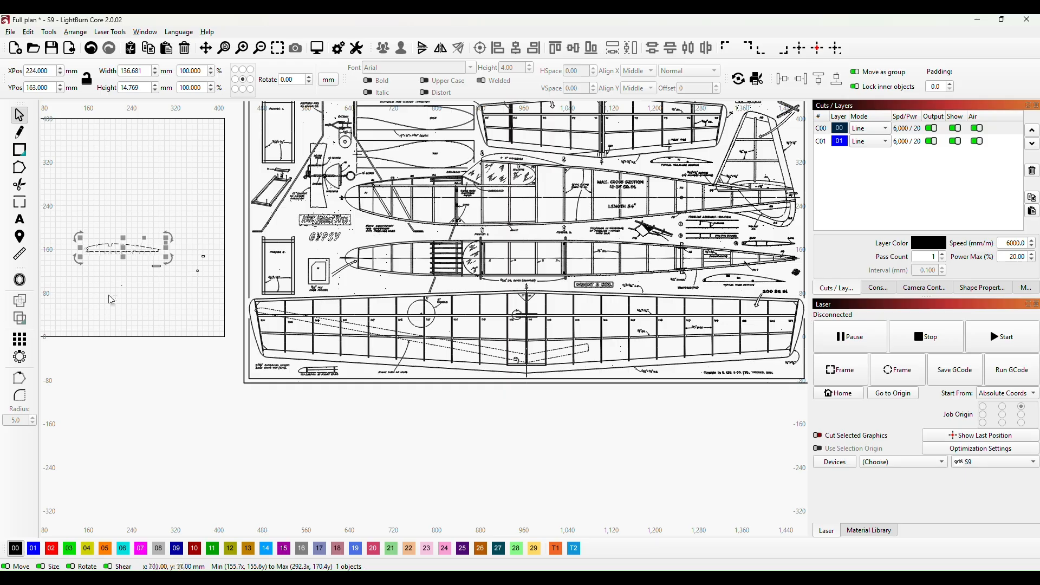
{"action": "key", "text": "ctrl+v"}
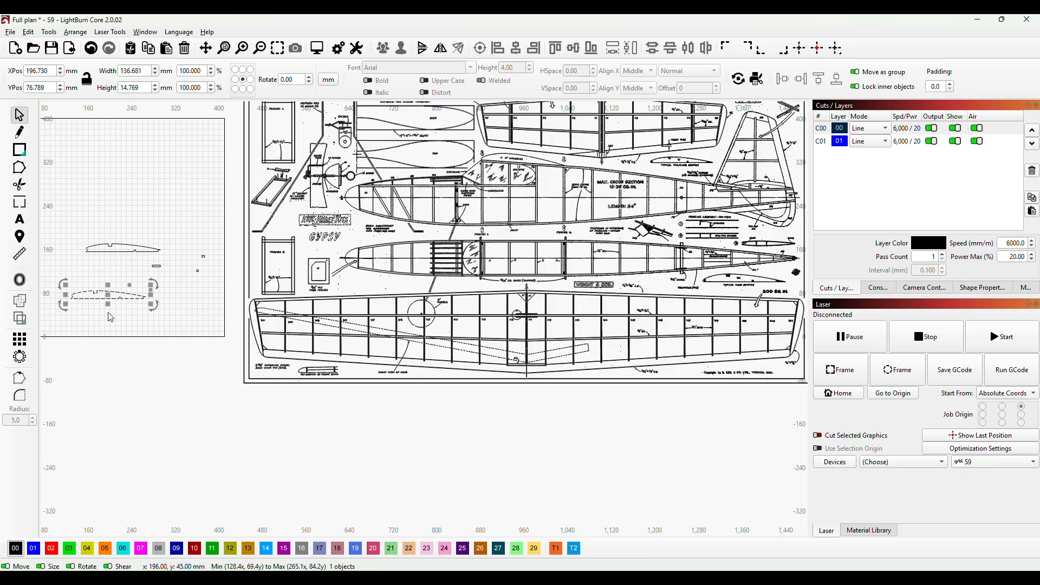
{"action": "left_click", "coordinate": [136, 314]}
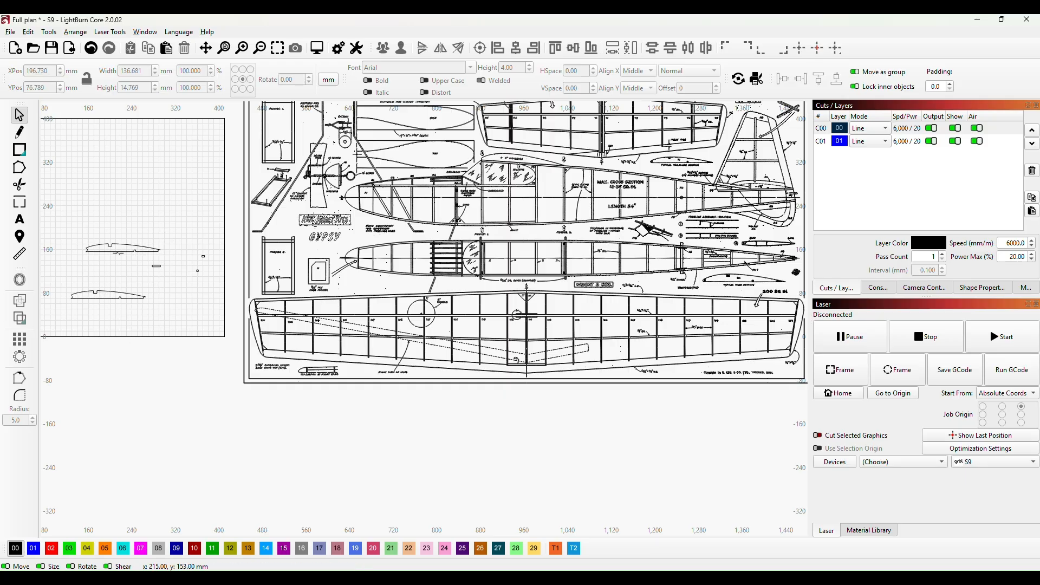
{"action": "left_click_drag", "start_coordinate": [121, 251], "coordinate": [99, 224]}
Stand the rib copy upright below the wing plan and align its flat underside exactly vertical
{"action": "left_click_drag", "start_coordinate": [105, 293], "coordinate": [423, 490]}
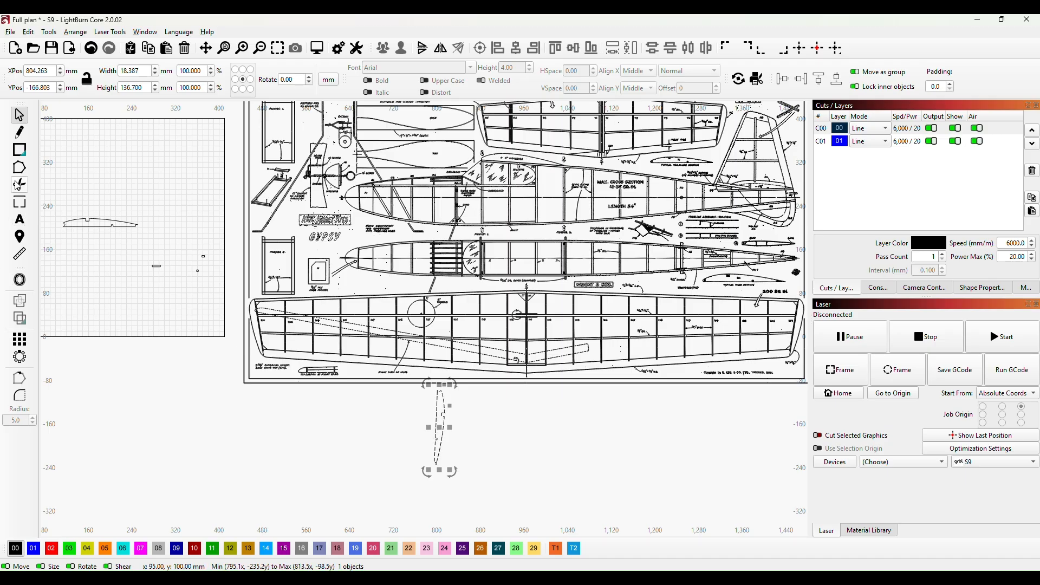
{"action": "left_click", "coordinate": [19, 168]}
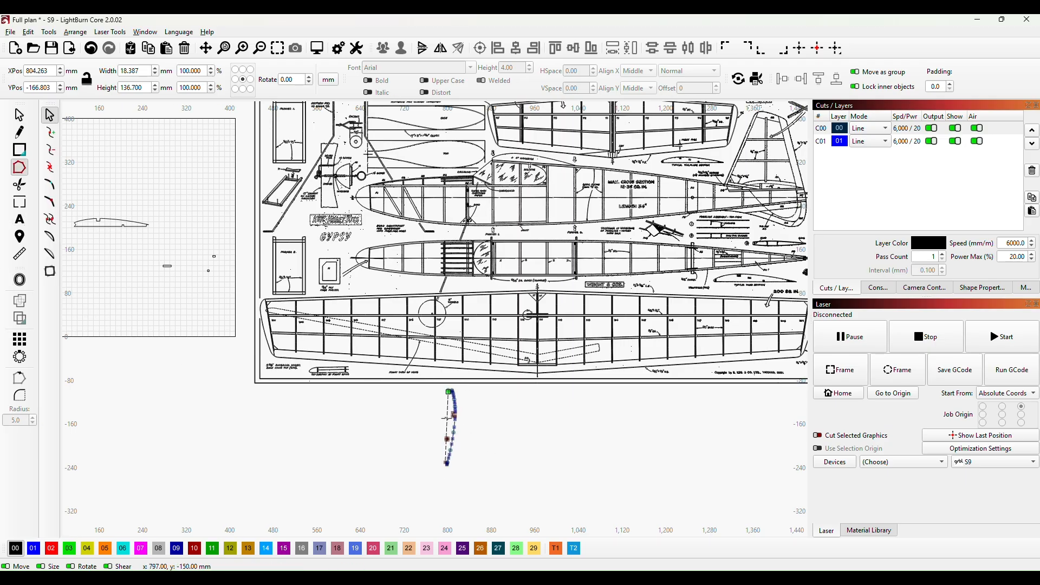
{"action": "left_click_drag", "start_coordinate": [446, 418], "coordinate": [448, 418]}
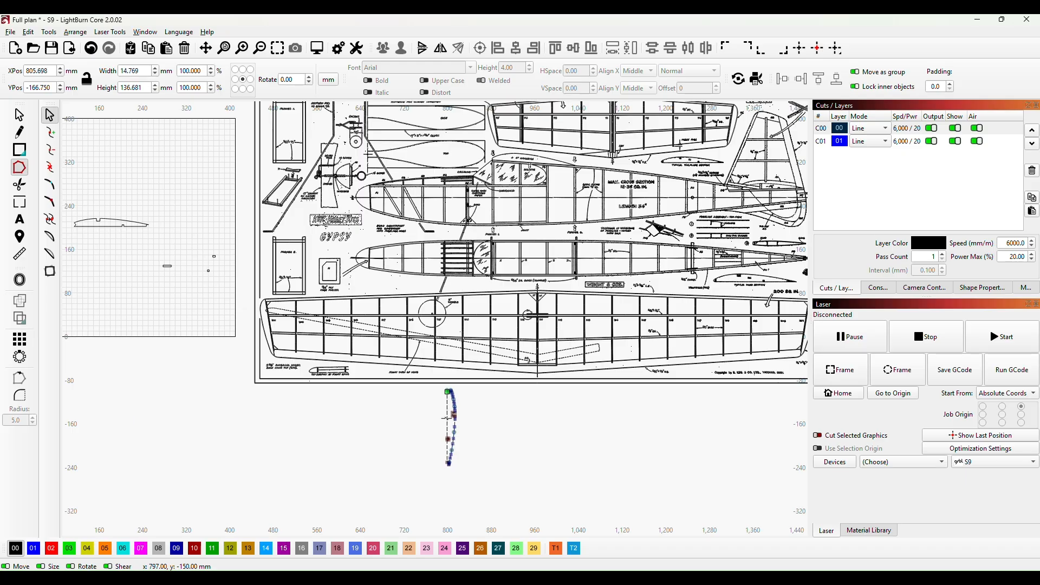
{"action": "left_click", "coordinate": [12, 115]}
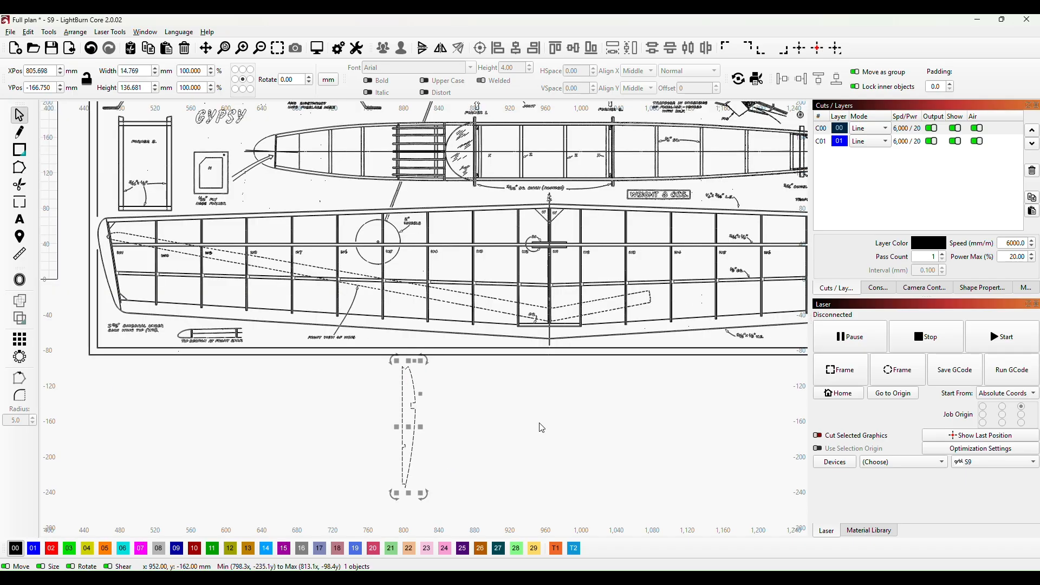
Lay the upright rib over rib W2 on the wing plan, centred at X 933.063, Y 13.449 mm
{"action": "left_click_drag", "start_coordinate": [614, 413], "coordinate": [463, 462]}
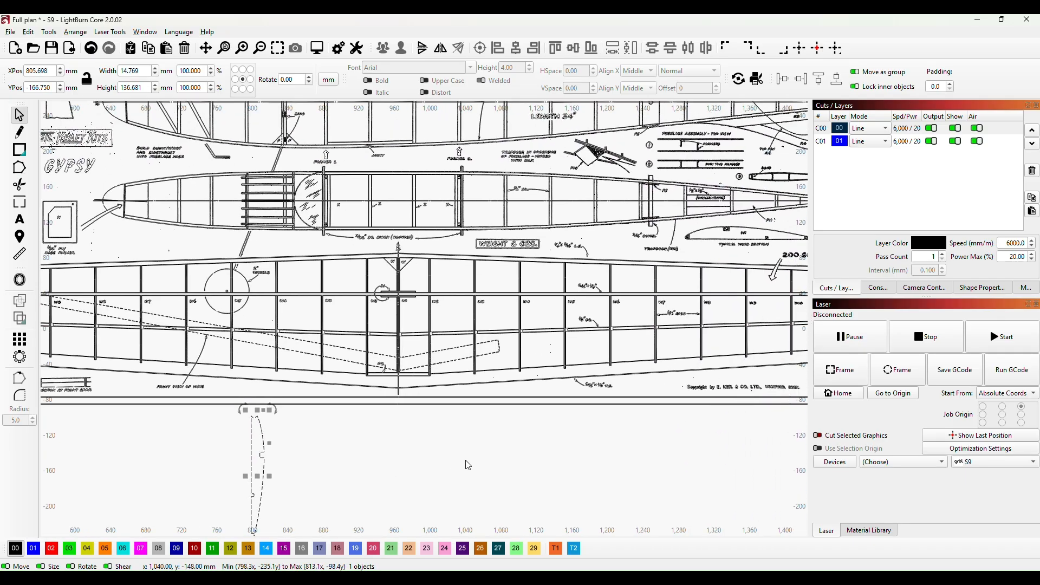
{"action": "mouse_move", "coordinate": [255, 476]}
{"action": "left_mouse_down"}
{"action": "mouse_move", "coordinate": [417, 334]}
{"action": "mouse_move", "coordinate": [444, 295]}
{"action": "mouse_move", "coordinate": [373, 317]}
{"action": "left_mouse_up"}
{"action": "scroll", "coordinate": [328, 370], "scroll_direction": "up", "scroll_amount": 5}
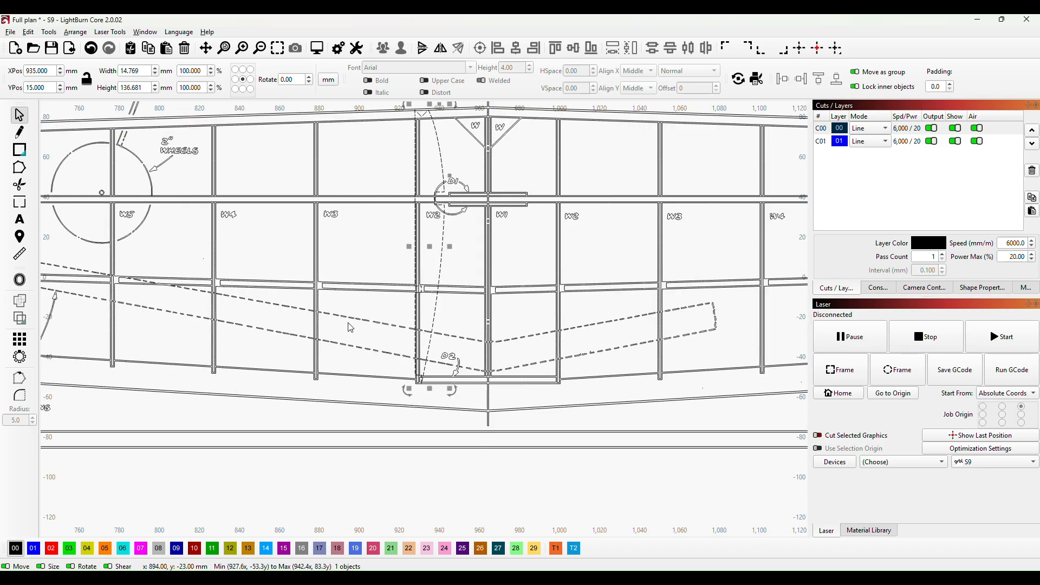
{"action": "left_click_drag", "start_coordinate": [386, 273], "coordinate": [390, 345]}
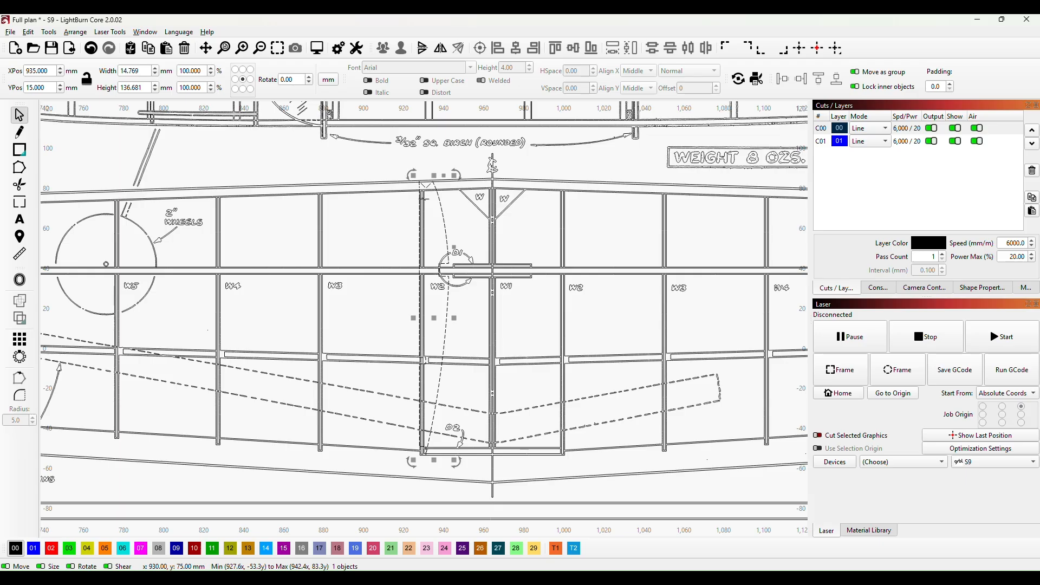
{"action": "scroll", "coordinate": [424, 199], "scroll_direction": "up", "scroll_amount": 5}
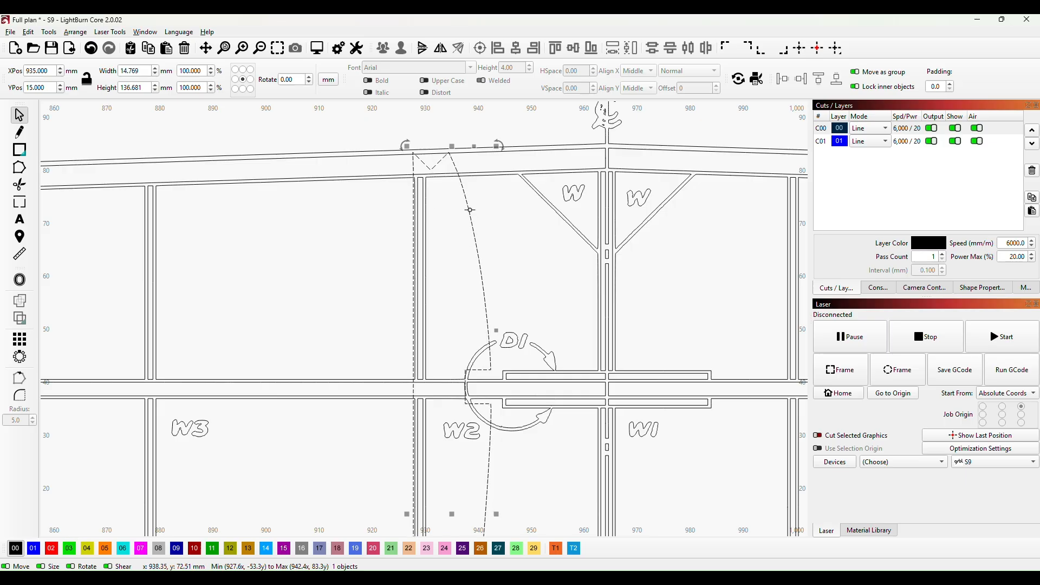
{"action": "left_click_drag", "start_coordinate": [471, 210], "coordinate": [461, 219]}
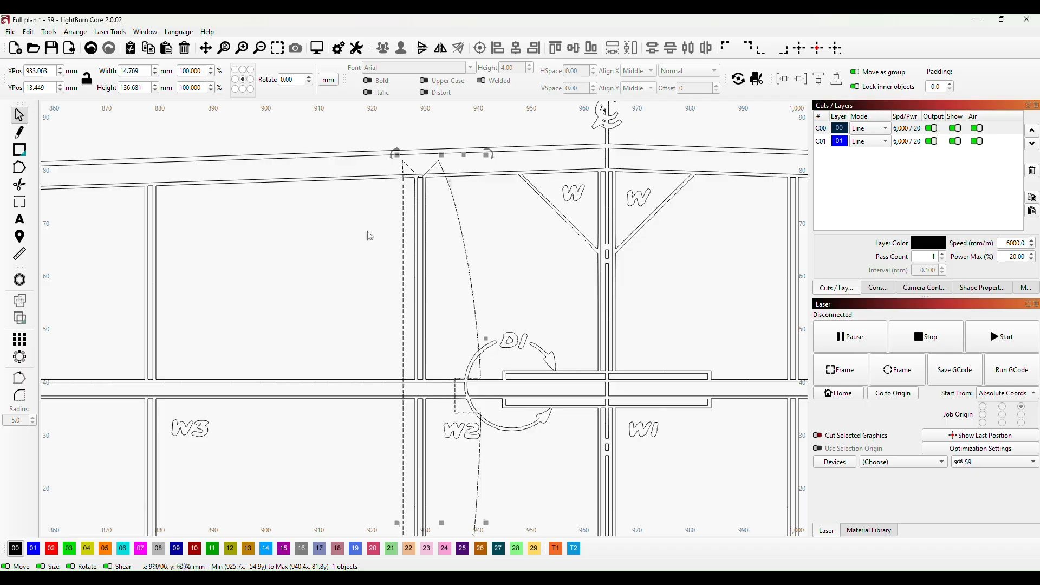
Examine how the rib's nose, spar notches and rear end line up with the spars and trailing edge drawn at W2
{"action": "left_click_drag", "start_coordinate": [542, 493], "coordinate": [535, 188]}
{"action": "left_click_drag", "start_coordinate": [534, 437], "coordinate": [580, 278]}
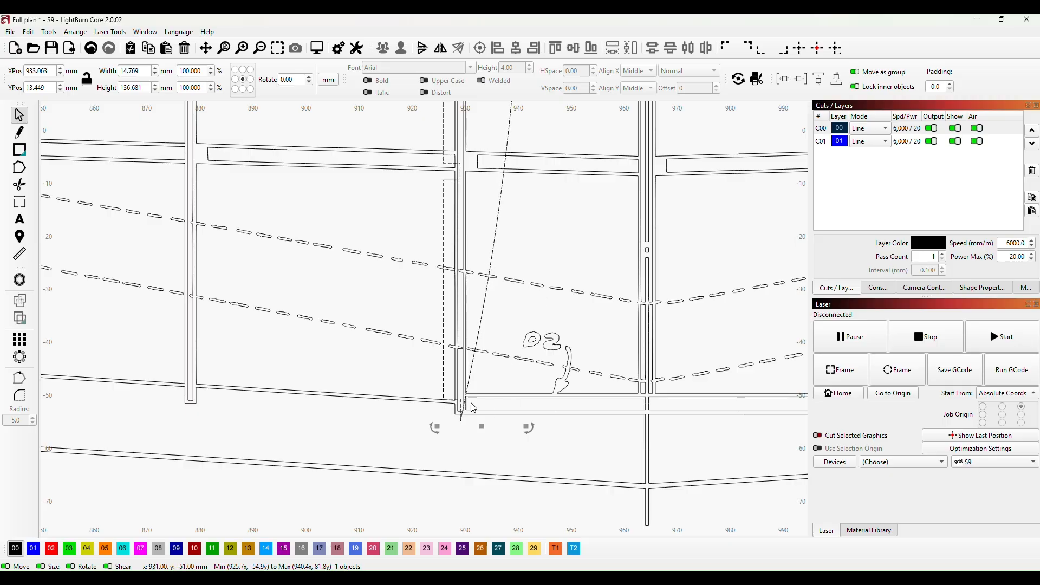
{"action": "scroll", "coordinate": [421, 453], "scroll_direction": "up", "scroll_amount": 3}
{"action": "left_click_drag", "start_coordinate": [631, 363], "coordinate": [587, 362]}
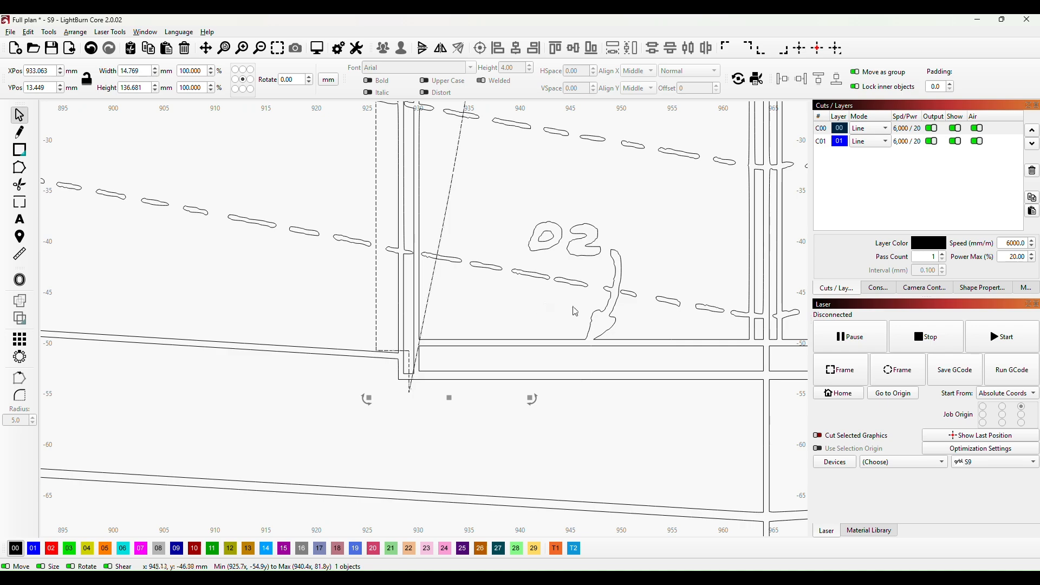
{"action": "scroll", "coordinate": [619, 246], "scroll_direction": "down", "scroll_amount": 5}
{"action": "scroll", "coordinate": [620, 196], "scroll_direction": "up", "scroll_amount": 5}
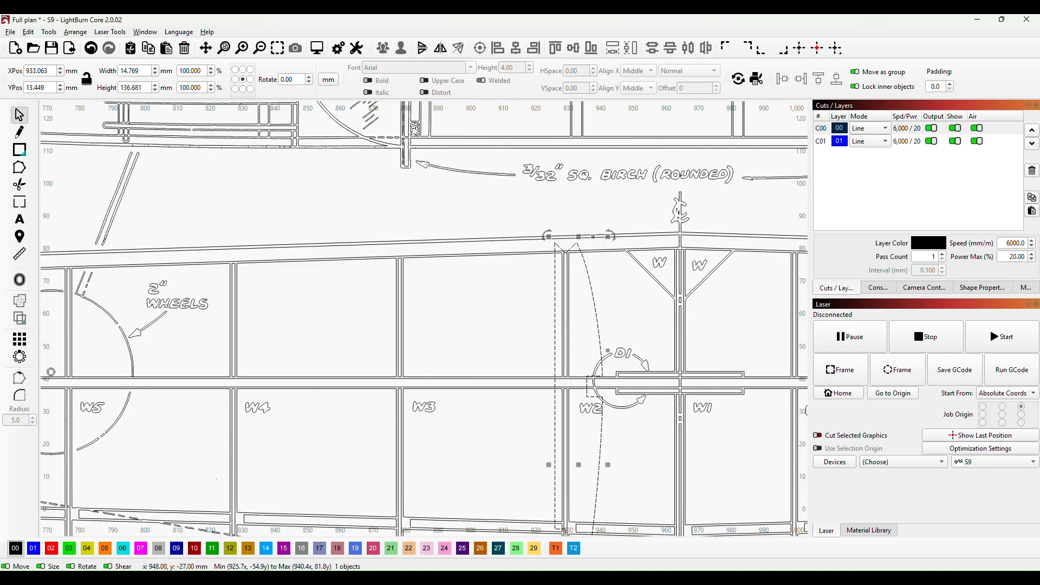
{"action": "scroll", "coordinate": [661, 510], "scroll_direction": "up", "scroll_amount": 2}
{"action": "left_click_drag", "start_coordinate": [648, 449], "coordinate": [646, 139]}
{"action": "left_click_drag", "start_coordinate": [549, 381], "coordinate": [558, 292]}
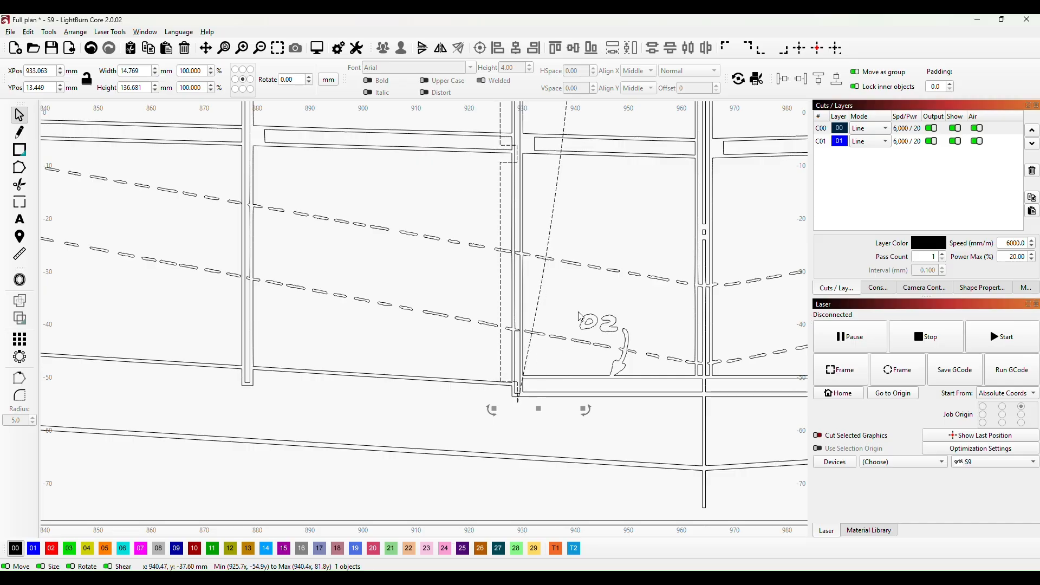
{"action": "left_click_drag", "start_coordinate": [578, 278], "coordinate": [576, 513]}
{"action": "scroll", "coordinate": [594, 410], "scroll_direction": "down", "scroll_amount": 1}
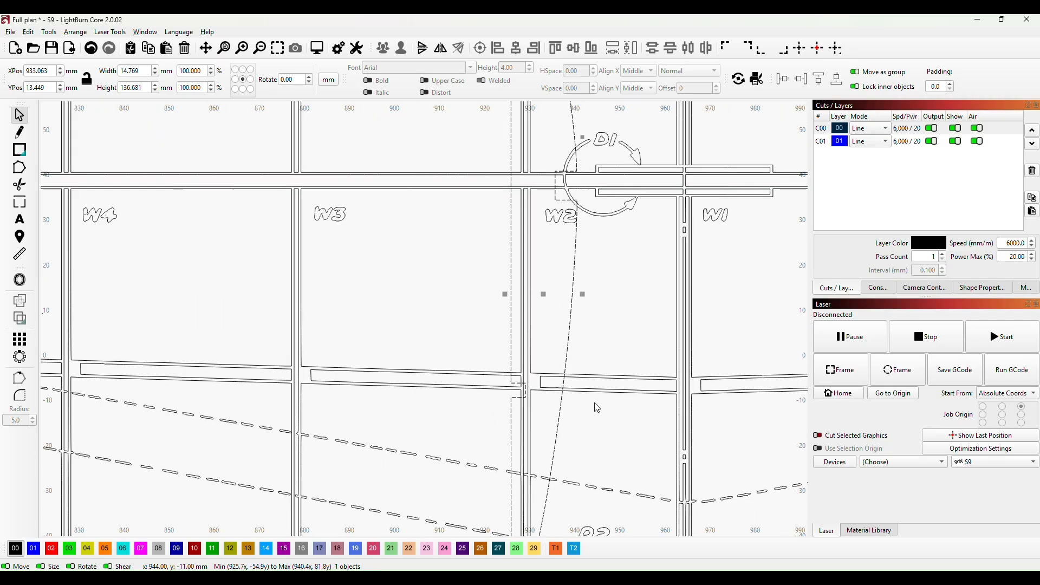
{"action": "scroll", "coordinate": [396, 263], "scroll_direction": "down", "scroll_amount": 5}
{"action": "scroll", "coordinate": [350, 263], "scroll_direction": "down", "scroll_amount": 5}
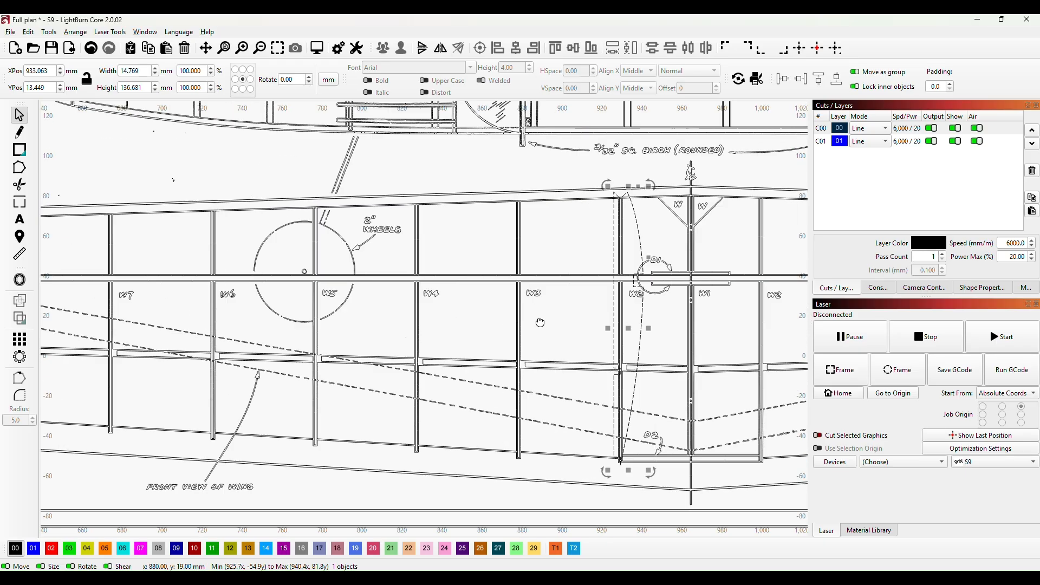
{"action": "scroll", "coordinate": [269, 325], "scroll_direction": "left", "scroll_amount": 5}
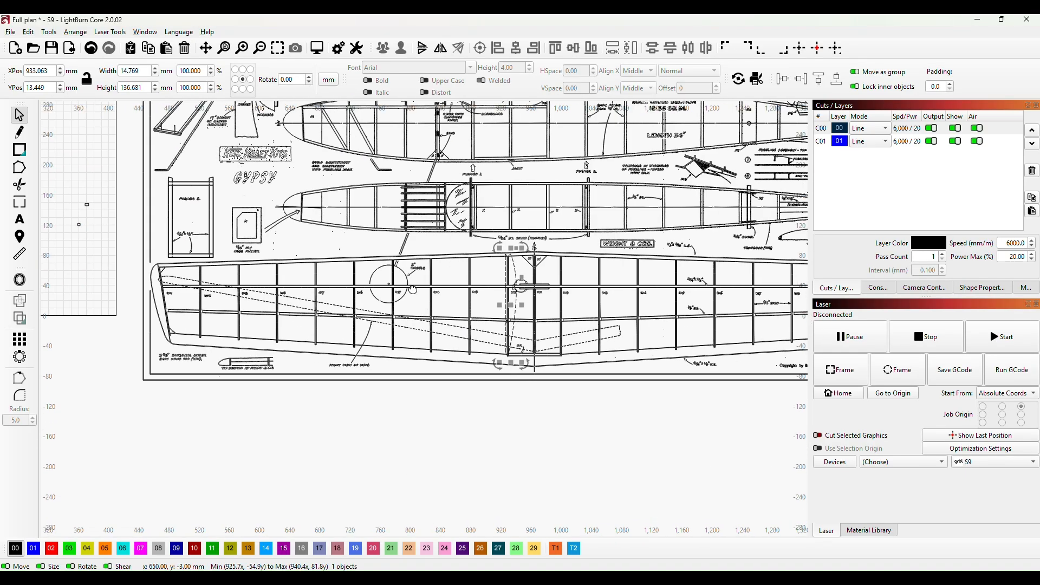
Move the pair of small spar rectangles down the work area to X 384, Y 49 mm
{"action": "left_click_drag", "start_coordinate": [275, 197], "coordinate": [321, 268]}
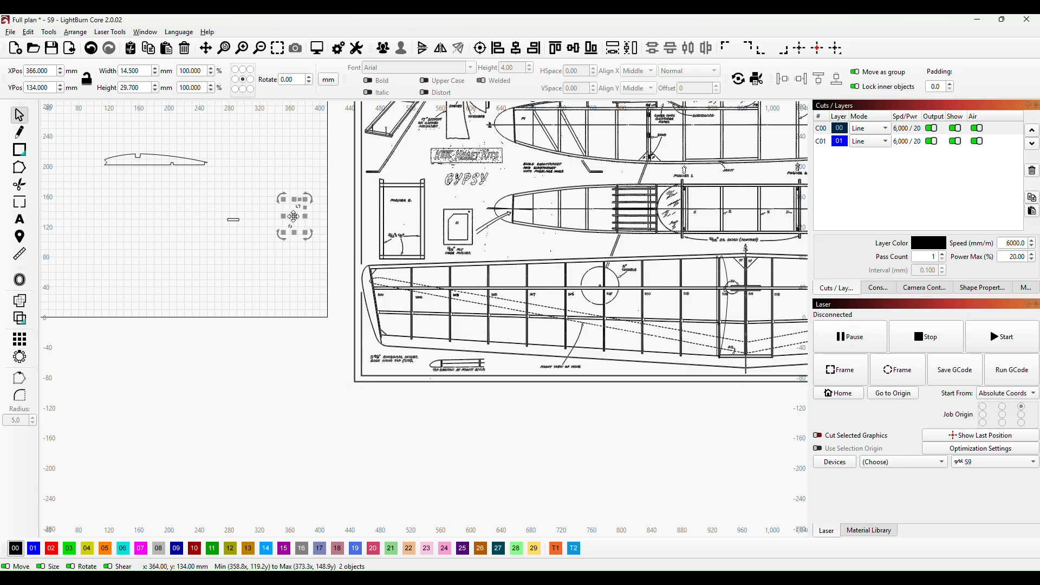
{"action": "left_click_drag", "start_coordinate": [295, 218], "coordinate": [308, 283]}
{"action": "left_click", "coordinate": [318, 241]}
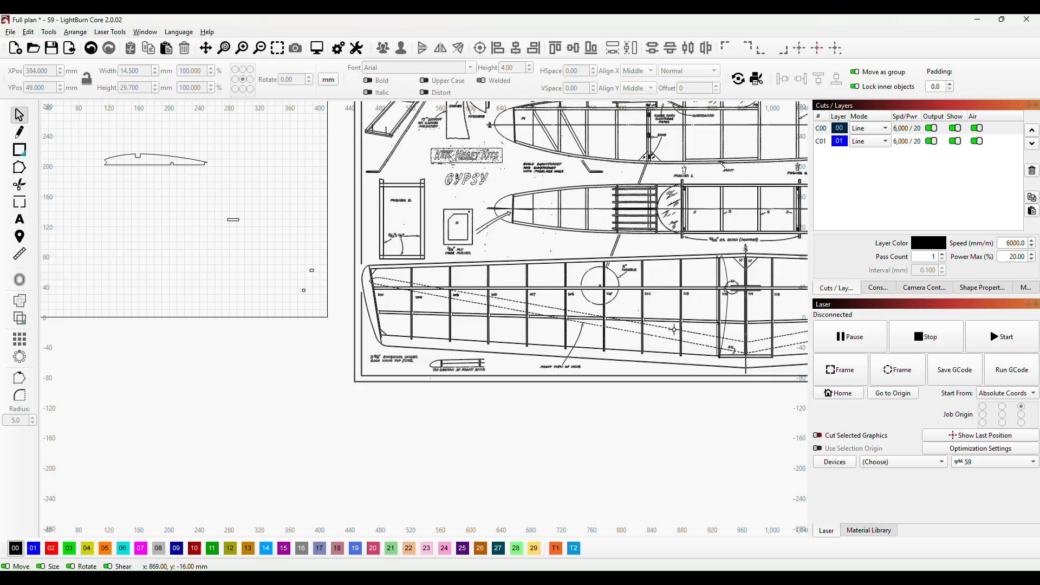
{"action": "left_click_drag", "start_coordinate": [677, 346], "coordinate": [570, 332]}
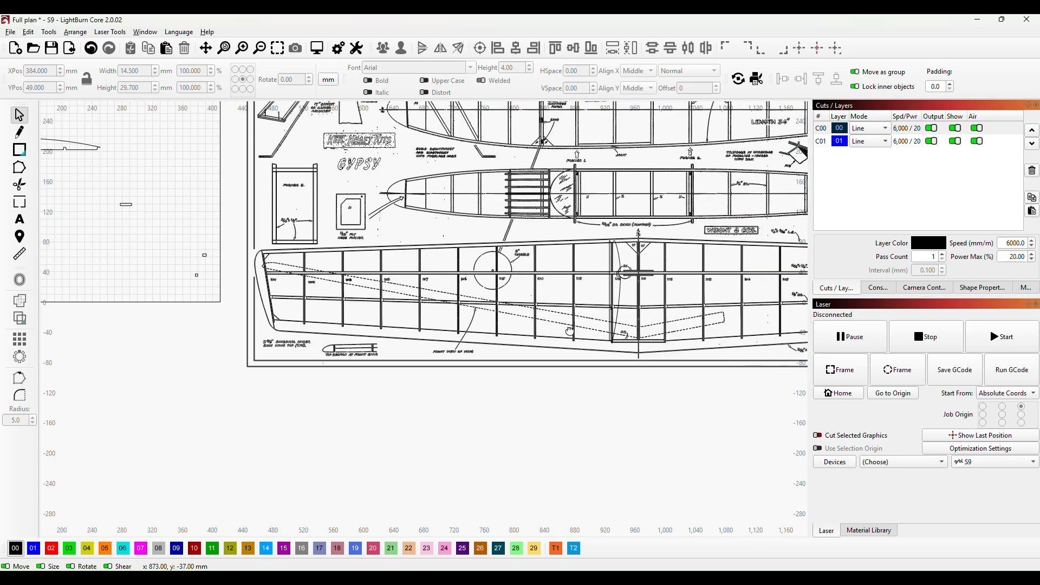
Bring the 4.8 by 3.2 mm spar rectangle onto the wing plan near the upright rib's front notch, at X 941, Y 39 mm
{"action": "left_click", "coordinate": [204, 256]}
{"action": "left_click_drag", "start_coordinate": [203, 256], "coordinate": [639, 296]}
{"action": "left_click_drag", "start_coordinate": [635, 289], "coordinate": [629, 287]}
{"action": "scroll", "coordinate": [623, 298], "scroll_direction": "up", "scroll_amount": 8}
{"action": "left_click_drag", "start_coordinate": [704, 316], "coordinate": [496, 360]}
{"action": "scroll", "coordinate": [497, 360], "scroll_direction": "up", "scroll_amount": 3}
{"action": "left_click_drag", "start_coordinate": [523, 267], "coordinate": [475, 182]}
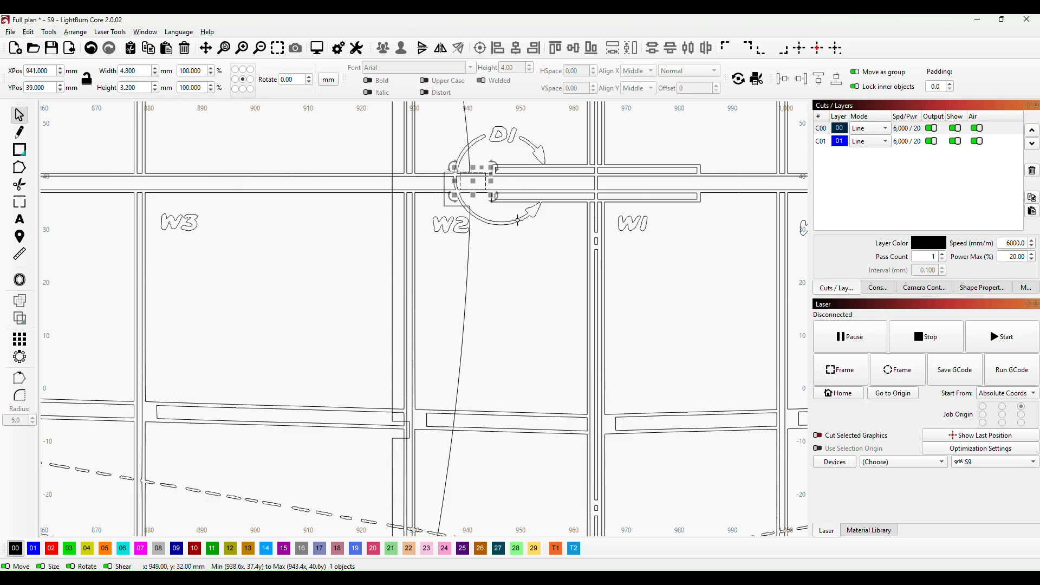
Seat the spar rectangle in the rib's front notch between the plan's spar lines, at X 938.025, Y 38.659 mm
{"action": "left_click_drag", "start_coordinate": [471, 180], "coordinate": [459, 190]}
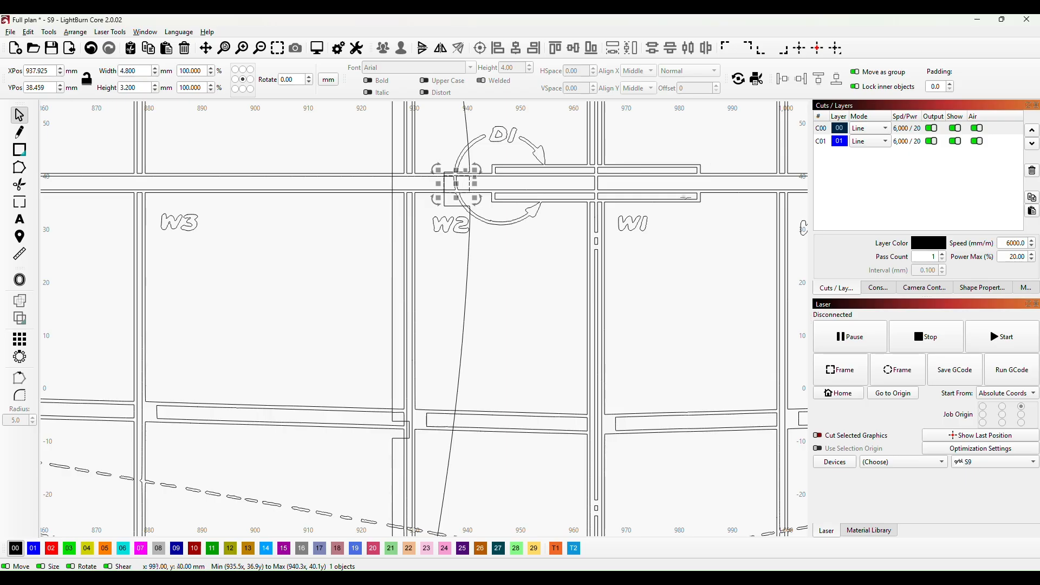
{"action": "scroll", "coordinate": [537, 337], "scroll_direction": "up", "scroll_amount": 3}
{"action": "left_click_drag", "start_coordinate": [493, 249], "coordinate": [605, 577]}
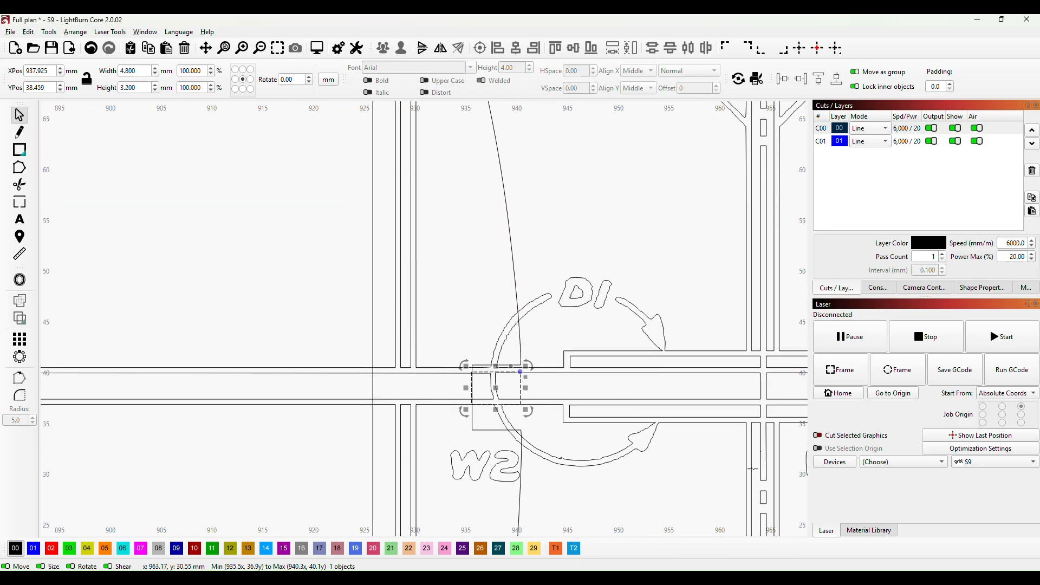
{"action": "key", "text": "Right"}
{"action": "key", "text": "Up"}
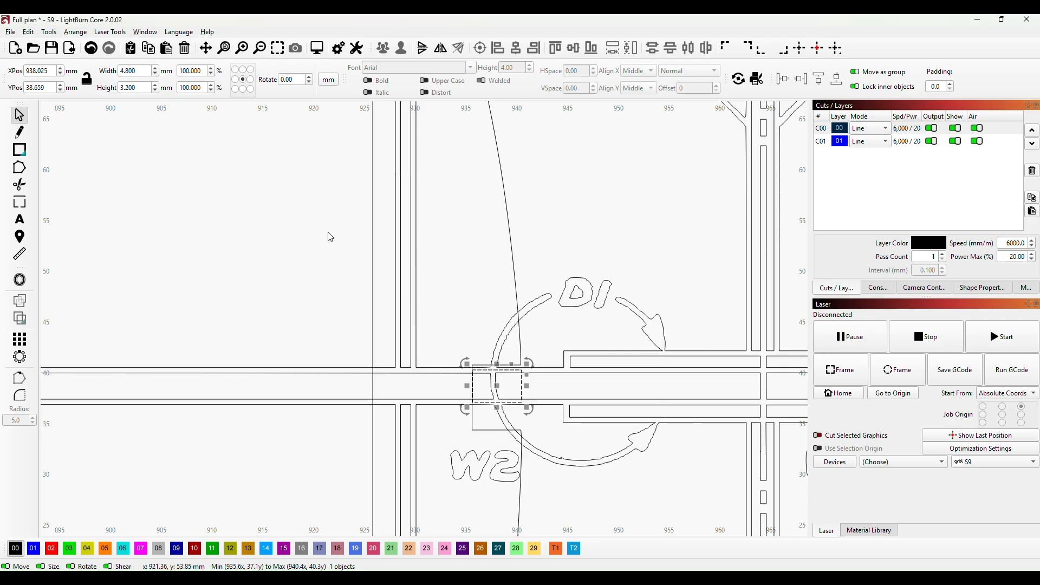
Reshape the upright rib's front notch by moving its corner nodes onto the corners of the 4.8 by 3.2 mm spar rectangle
{"action": "left_click", "coordinate": [509, 240]}
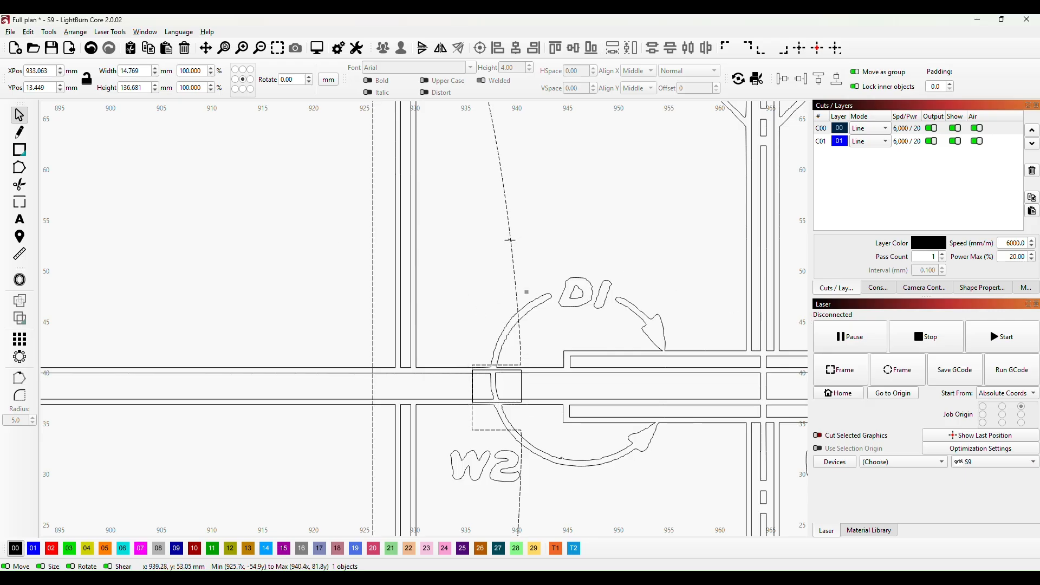
{"action": "left_click", "coordinate": [20, 168]}
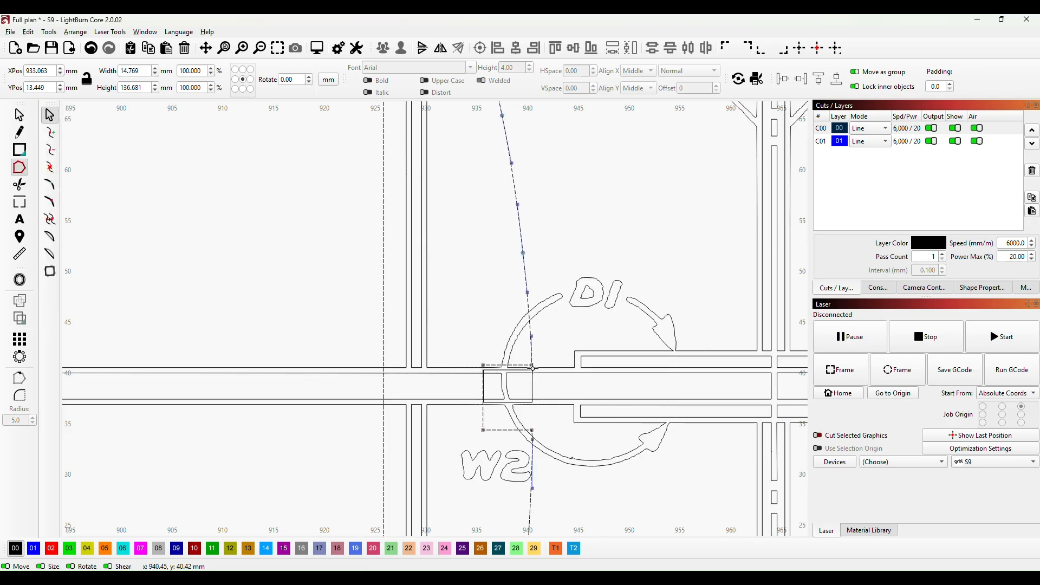
{"action": "left_click_drag", "start_coordinate": [533, 366], "coordinate": [533, 370]}
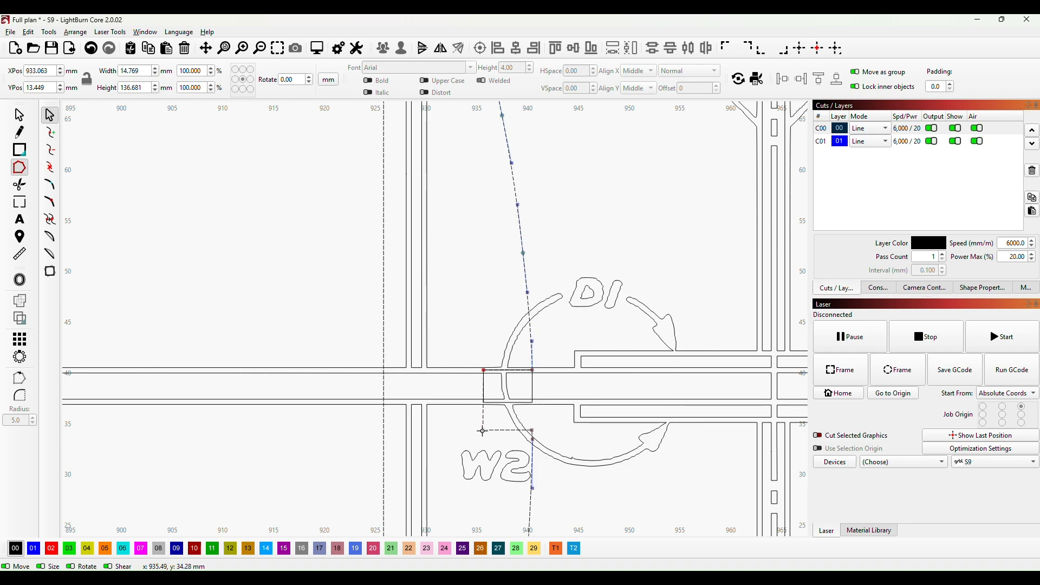
{"action": "left_click_drag", "start_coordinate": [483, 405], "coordinate": [483, 403]}
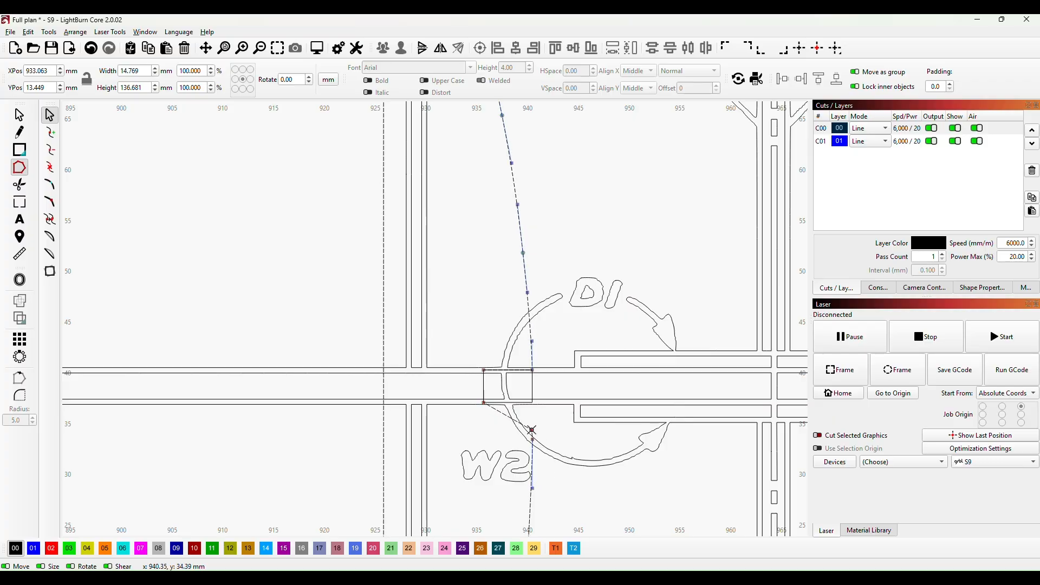
{"action": "left_click_drag", "start_coordinate": [529, 415], "coordinate": [533, 404]}
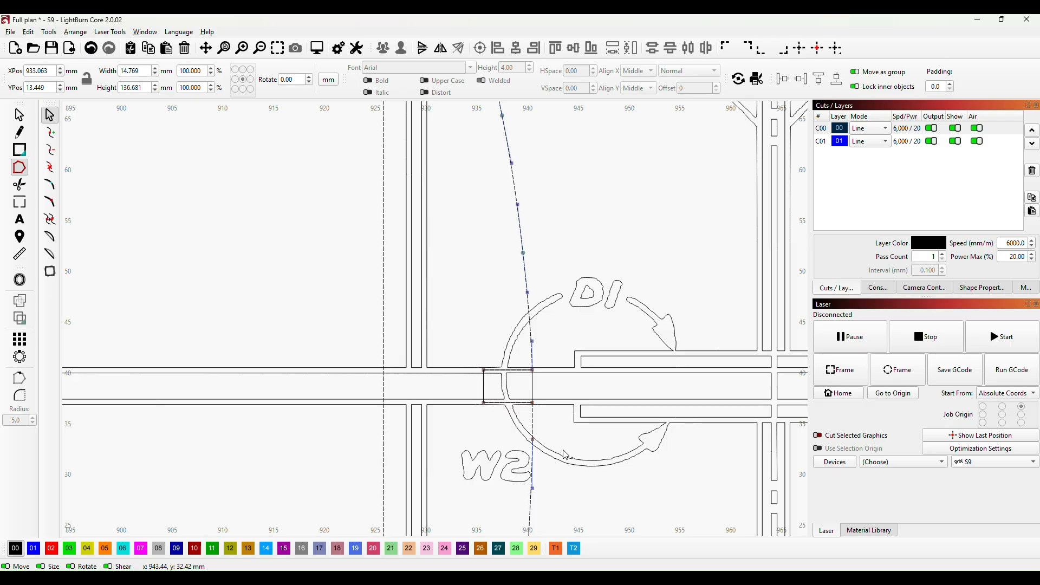
Bring the 3.2 mm spar square from the work area onto the wing plan near the rib's rear notch, at X 916, Y -13 mm
{"action": "scroll", "coordinate": [566, 455], "scroll_direction": "down", "scroll_amount": 3}
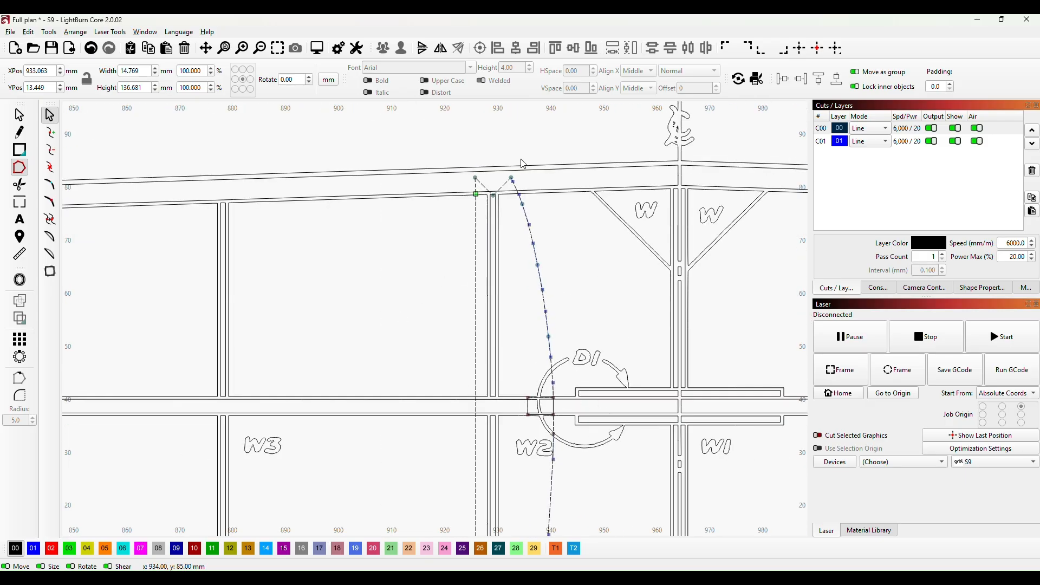
{"action": "scroll", "coordinate": [608, 374], "scroll_direction": "down", "scroll_amount": 2}
{"action": "left_click_drag", "start_coordinate": [636, 489], "coordinate": [659, 325]}
{"action": "scroll", "coordinate": [453, 395], "scroll_direction": "down", "scroll_amount": 5}
{"action": "left_click_drag", "start_coordinate": [311, 400], "coordinate": [689, 410]}
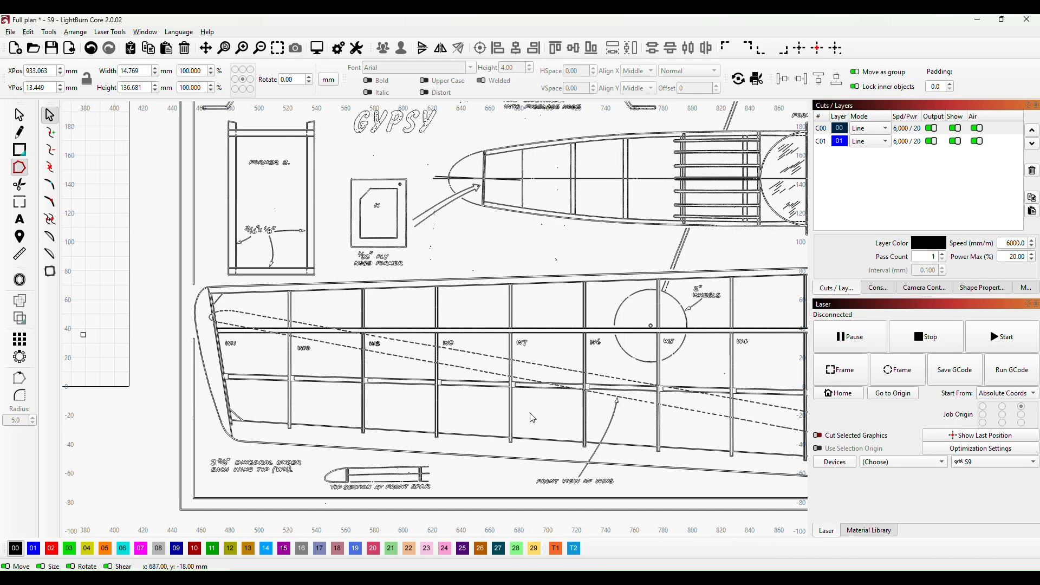
{"action": "scroll", "coordinate": [533, 419], "scroll_direction": "down", "scroll_amount": 3}
{"action": "left_click", "coordinate": [231, 363]}
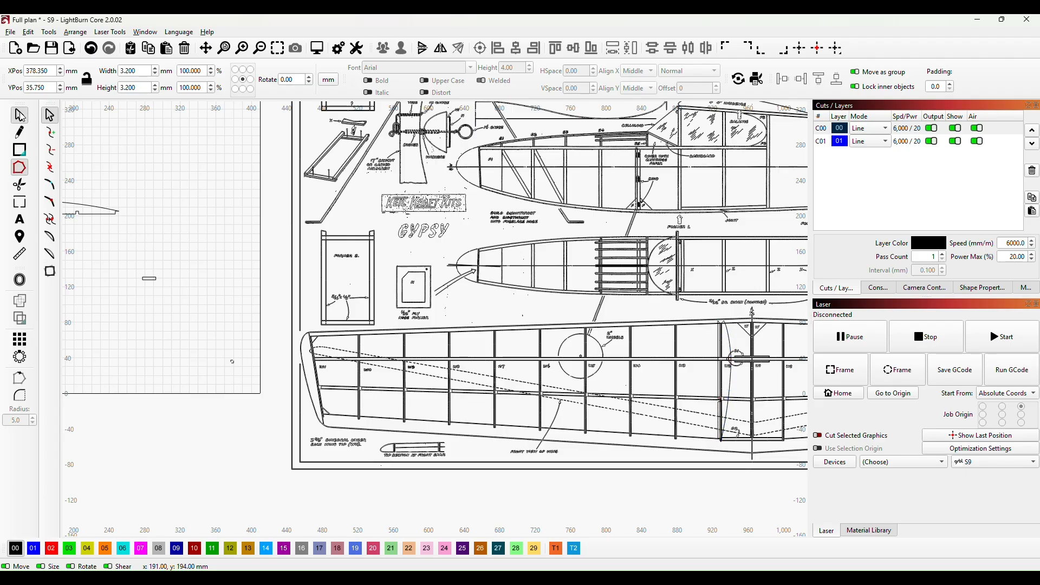
{"action": "left_click", "coordinate": [22, 118]}
{"action": "left_click_drag", "start_coordinate": [221, 359], "coordinate": [698, 404]}
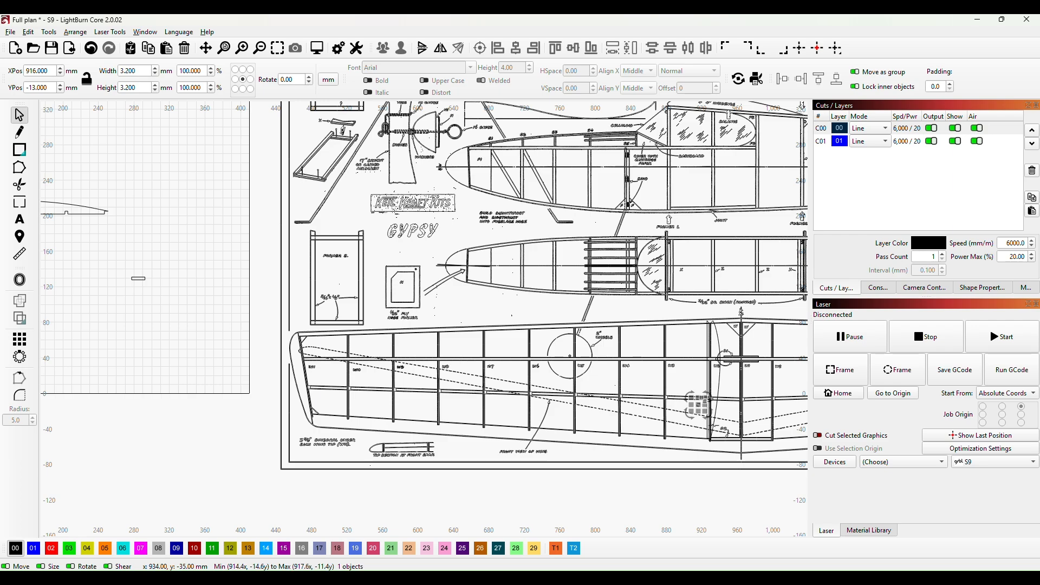
Seat the 3.2 mm square between the rear spar lines at W2, flush with the rib's straight edge, at X 927.4, Y -6 mm
{"action": "scroll", "coordinate": [700, 410], "scroll_direction": "up", "scroll_amount": 5}
{"action": "scroll", "coordinate": [457, 366], "scroll_direction": "up", "scroll_amount": 5}
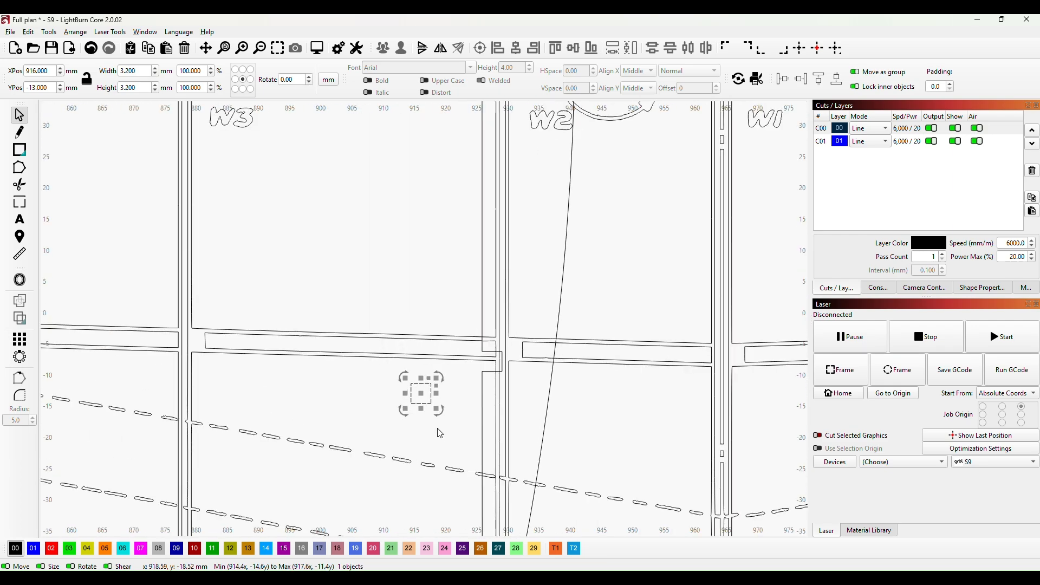
{"action": "left_click_drag", "start_coordinate": [457, 366], "coordinate": [484, 315]}
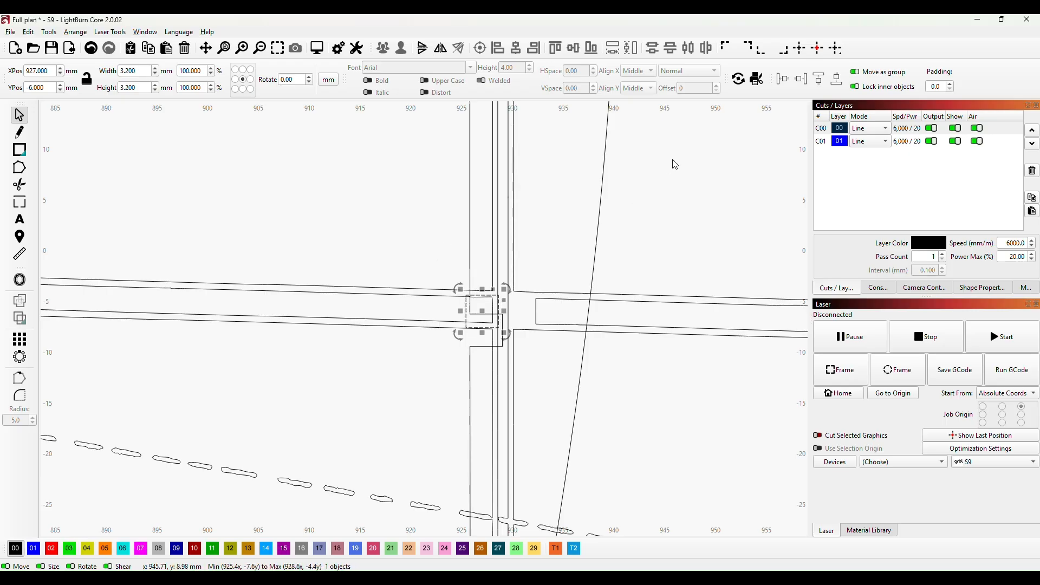
{"action": "key", "text": "Right"}
{"action": "key", "text": "Right"}
{"action": "key", "text": "Right"}
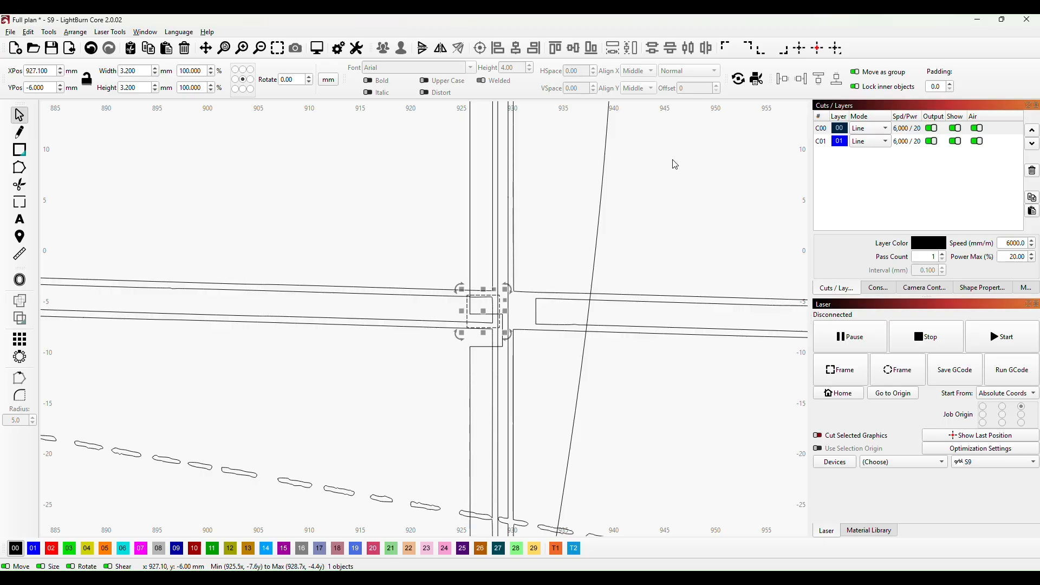
{"action": "key", "text": "Right"}
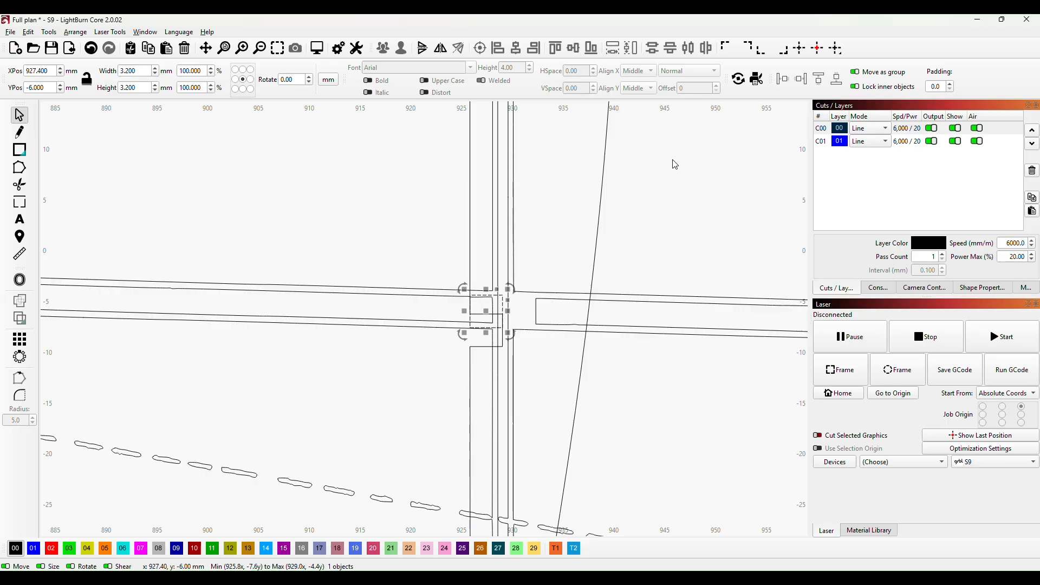
Nudge the 3.2 mm square up to Y -5.9 mm and move the rib's lower notch nodes onto the square's corners
{"action": "key", "text": "Up"}
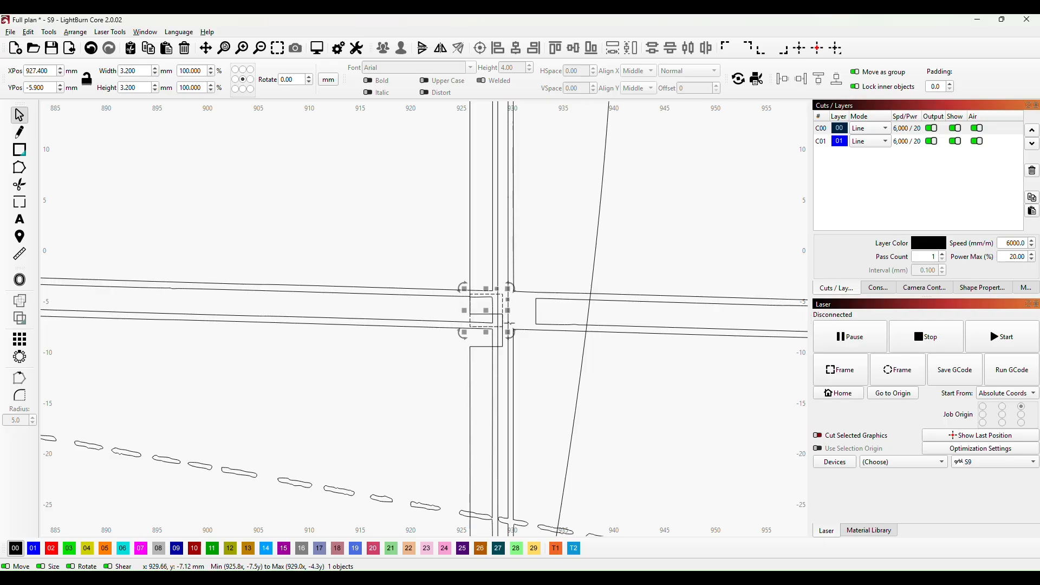
{"action": "left_click", "coordinate": [470, 243]}
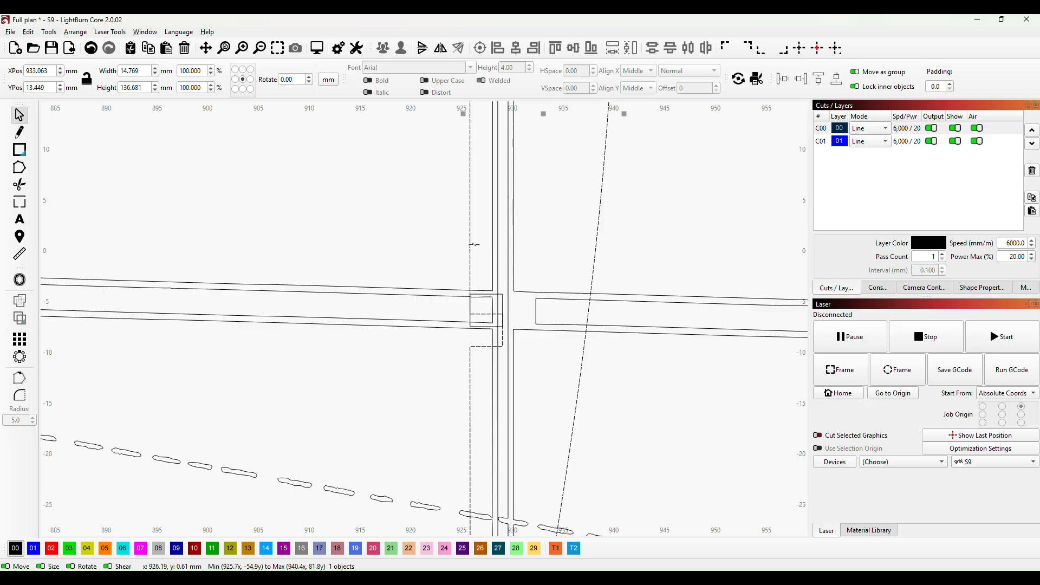
{"action": "left_click", "coordinate": [19, 167]}
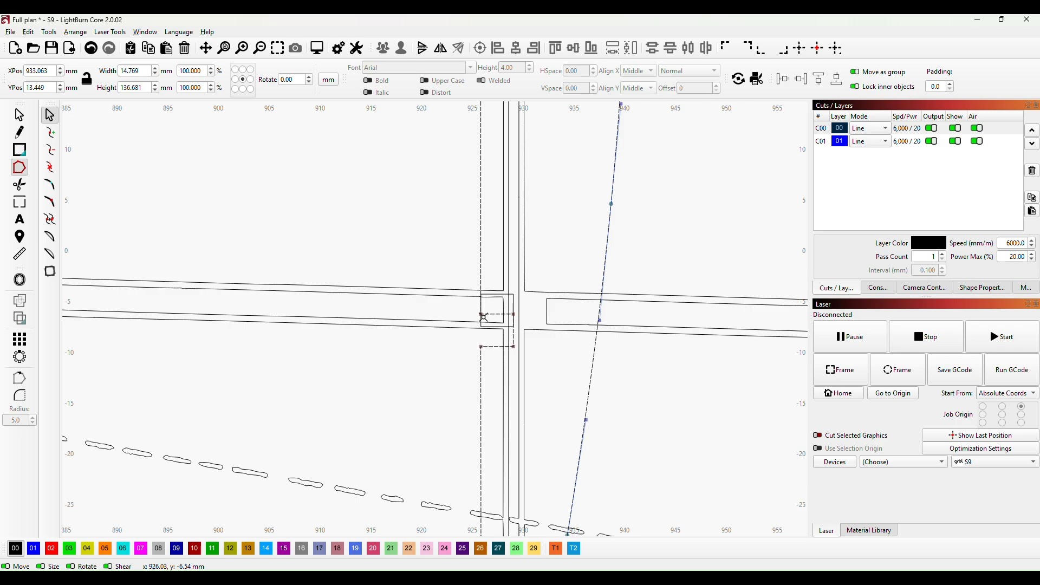
{"action": "left_click_drag", "start_coordinate": [481, 314], "coordinate": [480, 301]}
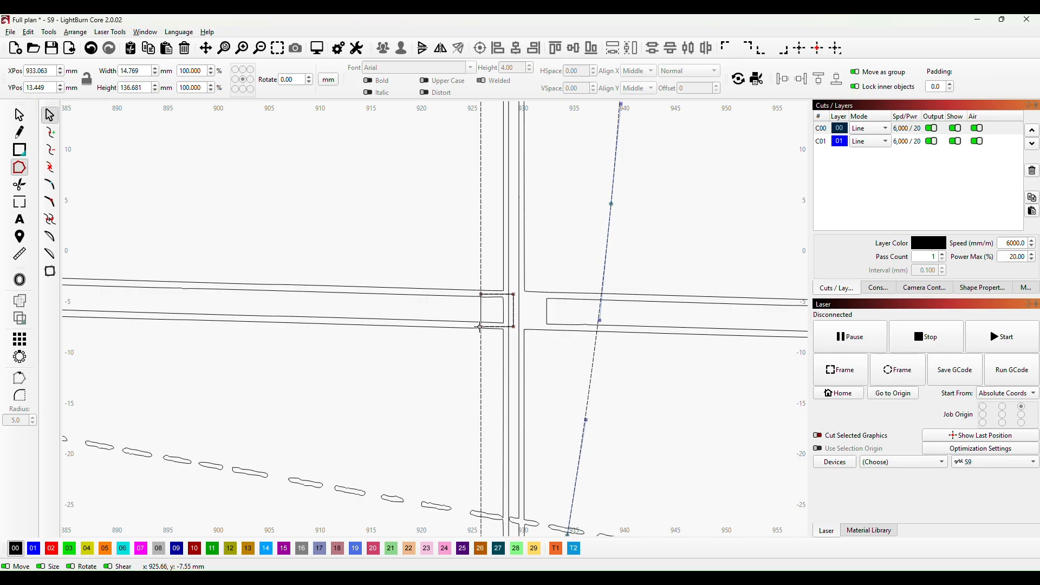
{"action": "scroll", "coordinate": [693, 355], "scroll_direction": "down", "scroll_amount": 5}
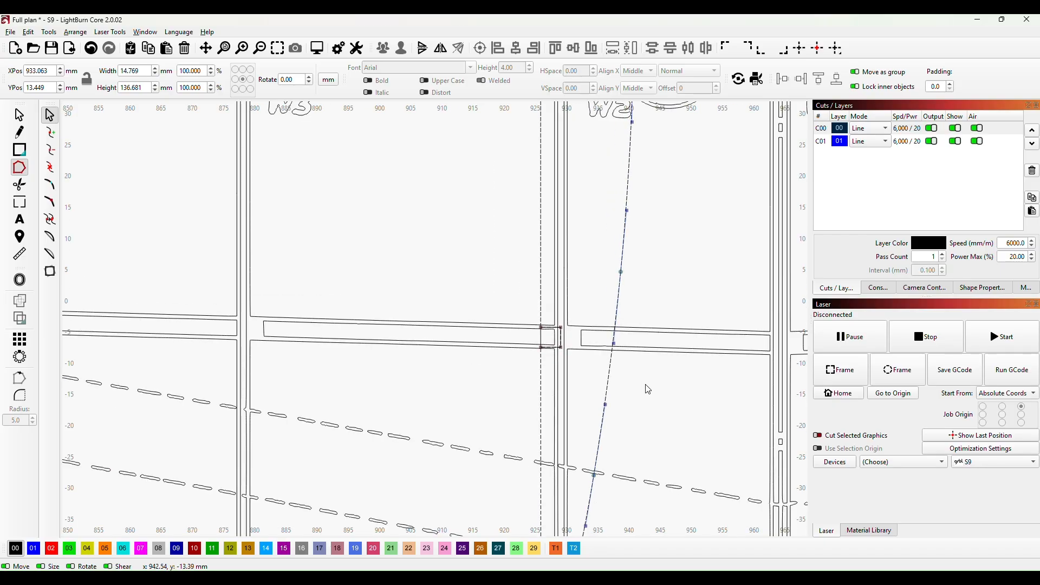
{"action": "scroll", "coordinate": [609, 301], "scroll_direction": "down", "scroll_amount": 3}
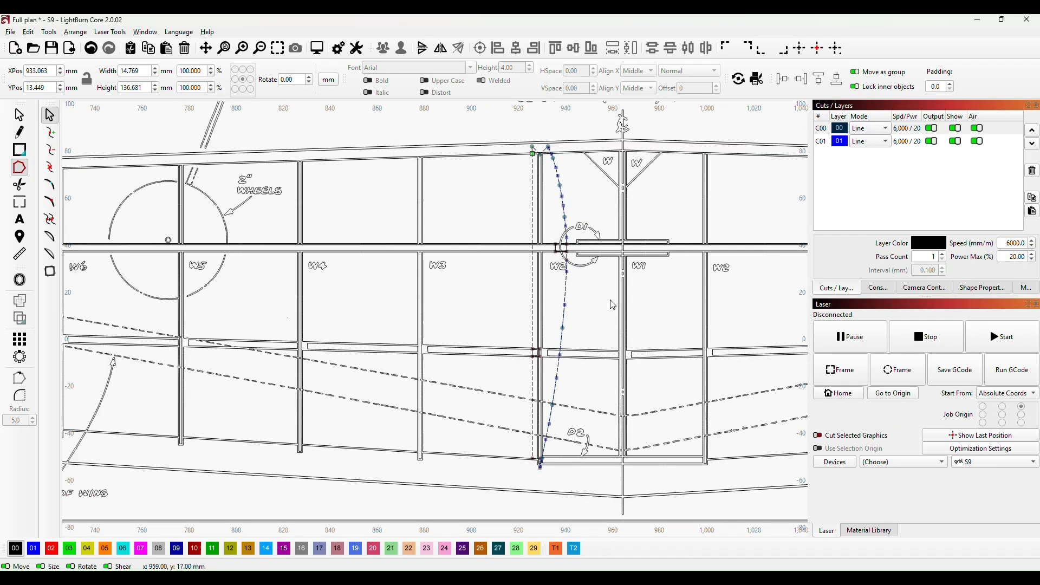
Move the 4.8 × 3.2 mm rectangle and the 3.2 mm square off the rib into the empty area between ribs W3 and W4
{"action": "left_click", "coordinate": [19, 115]}
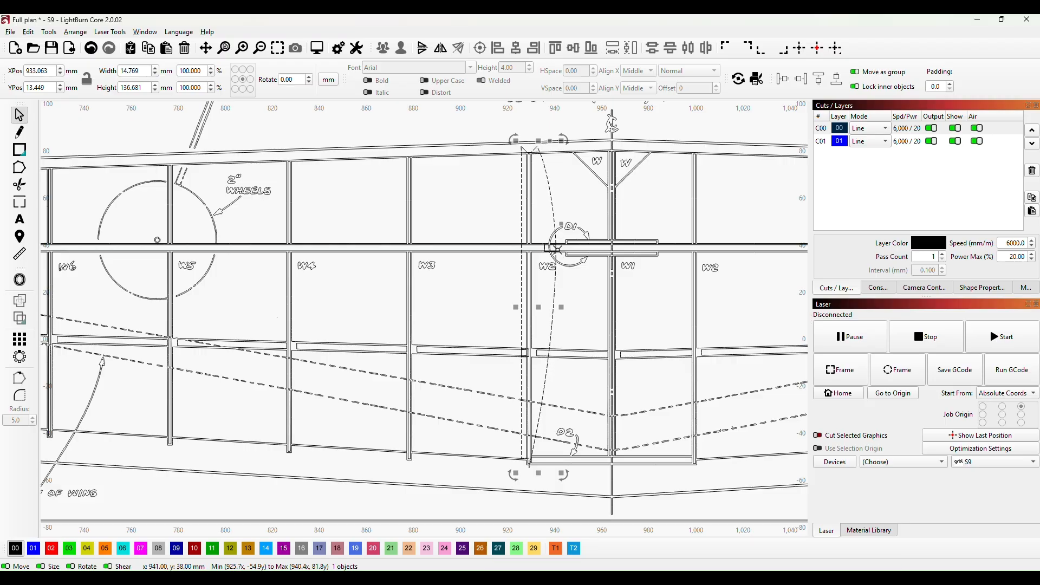
{"action": "left_click", "coordinate": [552, 247]}
{"action": "left_click_drag", "start_coordinate": [549, 248], "coordinate": [386, 233]}
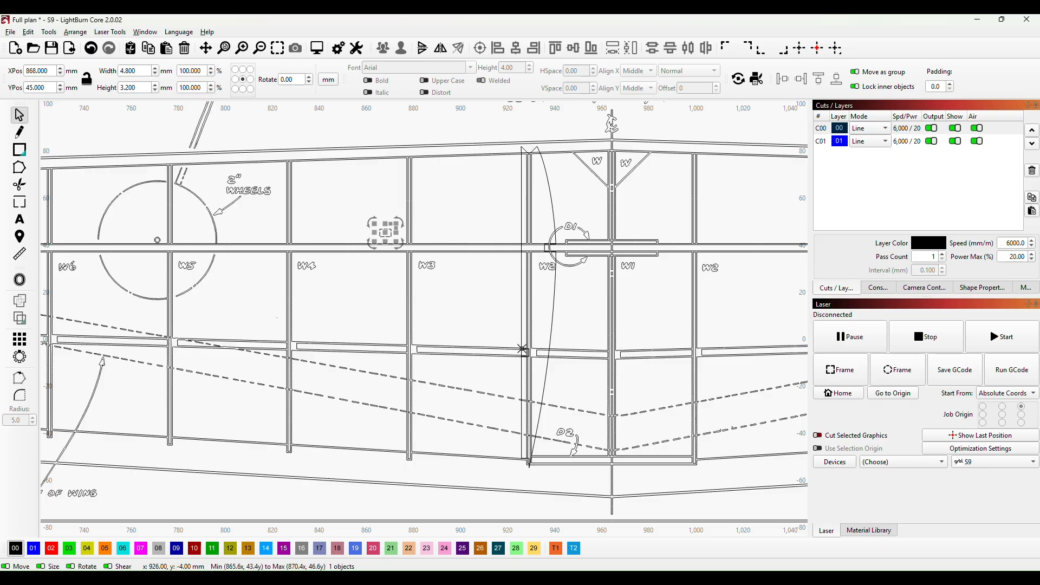
{"action": "left_click", "coordinate": [521, 353]}
{"action": "left_click_drag", "start_coordinate": [525, 352], "coordinate": [394, 334]}
Move the notched rib off the plan onto the laser bed at about X 339, Y 78 mm and rotate it horizontal
{"action": "scroll", "coordinate": [591, 311], "scroll_direction": "down", "scroll_amount": 2}
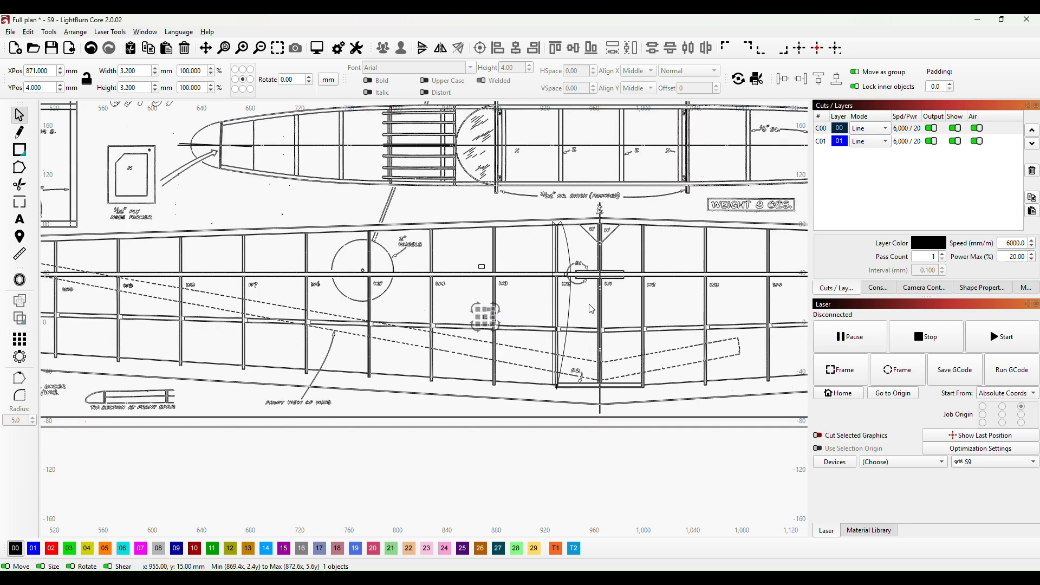
{"action": "left_click", "coordinate": [571, 308]}
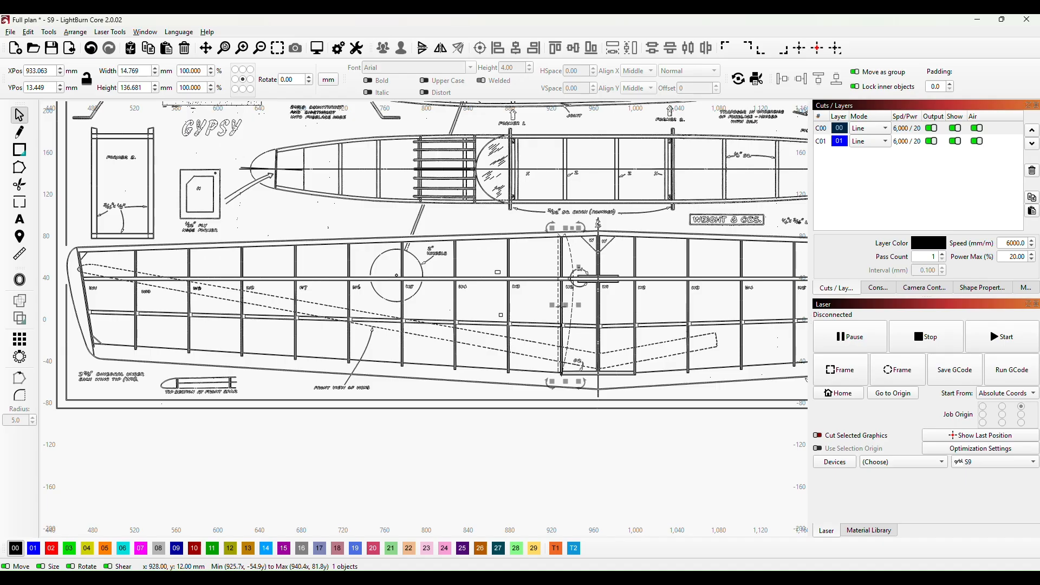
{"action": "left_click_drag", "start_coordinate": [568, 310], "coordinate": [300, 460]}
{"action": "left_click_drag", "start_coordinate": [370, 430], "coordinate": [700, 422]}
{"action": "left_click_drag", "start_coordinate": [628, 453], "coordinate": [276, 237]}
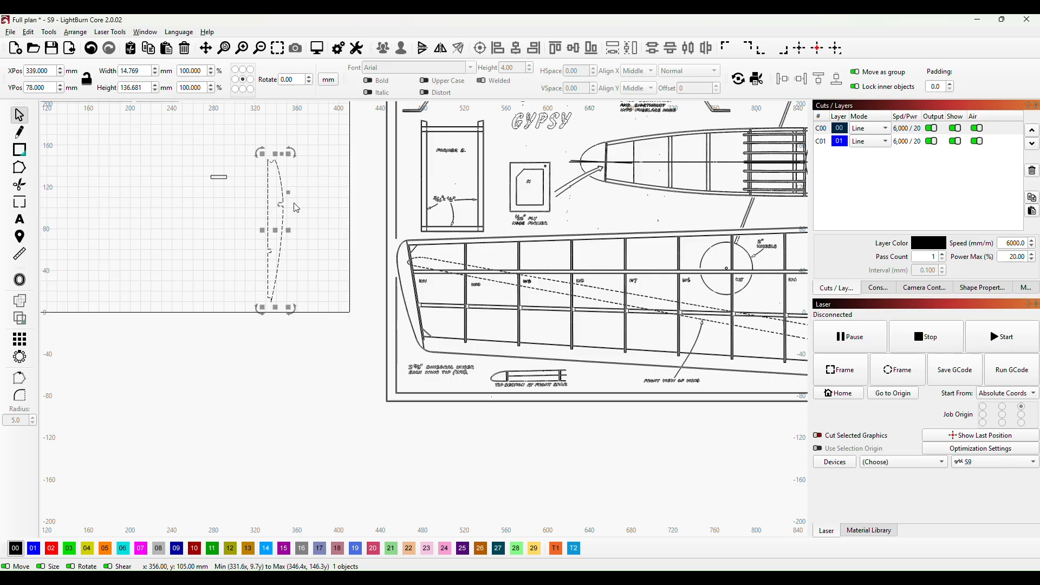
{"action": "left_click_drag", "start_coordinate": [256, 144], "coordinate": [180, 254]}
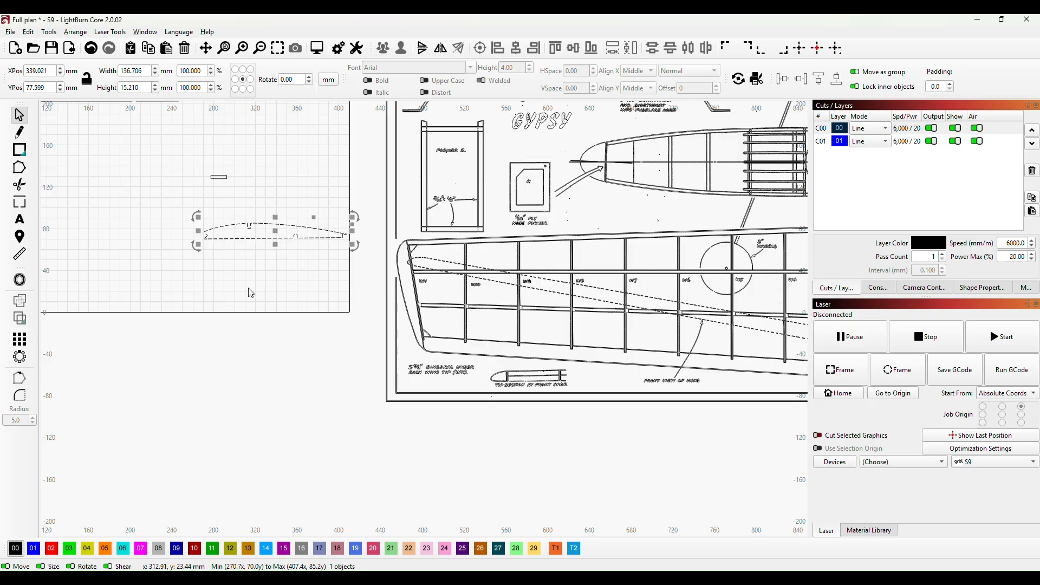
Paste a copy of the horizontal rib and place it below the original at X 333, Y 28 mm
{"action": "key", "text": "ctrl+v"}
{"action": "left_click_drag", "start_coordinate": [252, 290], "coordinate": [275, 231]}
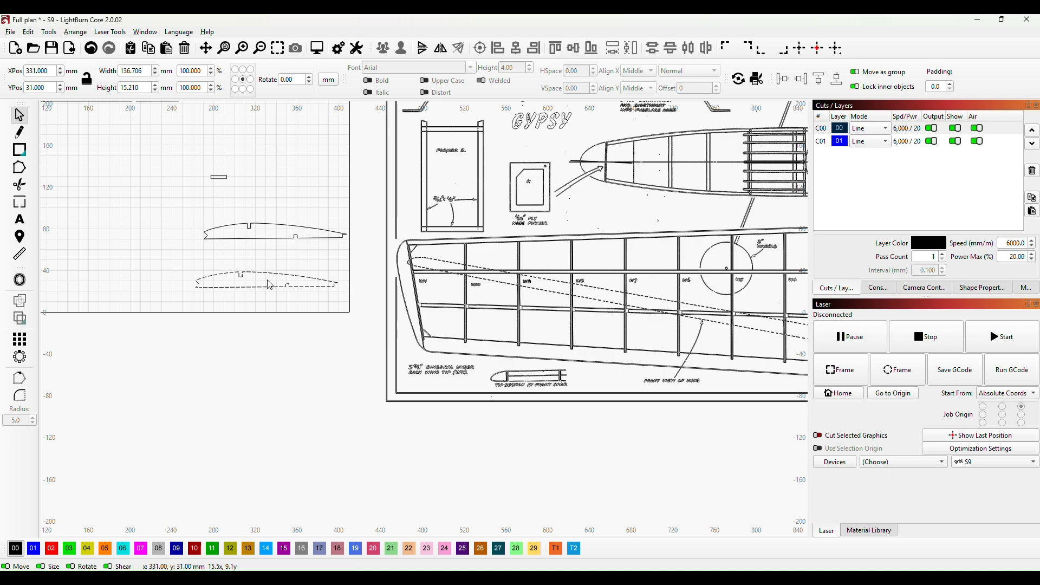
{"action": "left_click_drag", "start_coordinate": [269, 285], "coordinate": [272, 288]}
Add a 4 mm high Arial label "W2" inside the upper of the two stacked ribs and assign it to layer 01
{"action": "left_click", "coordinate": [20, 219]}
{"action": "left_click", "coordinate": [260, 230]}
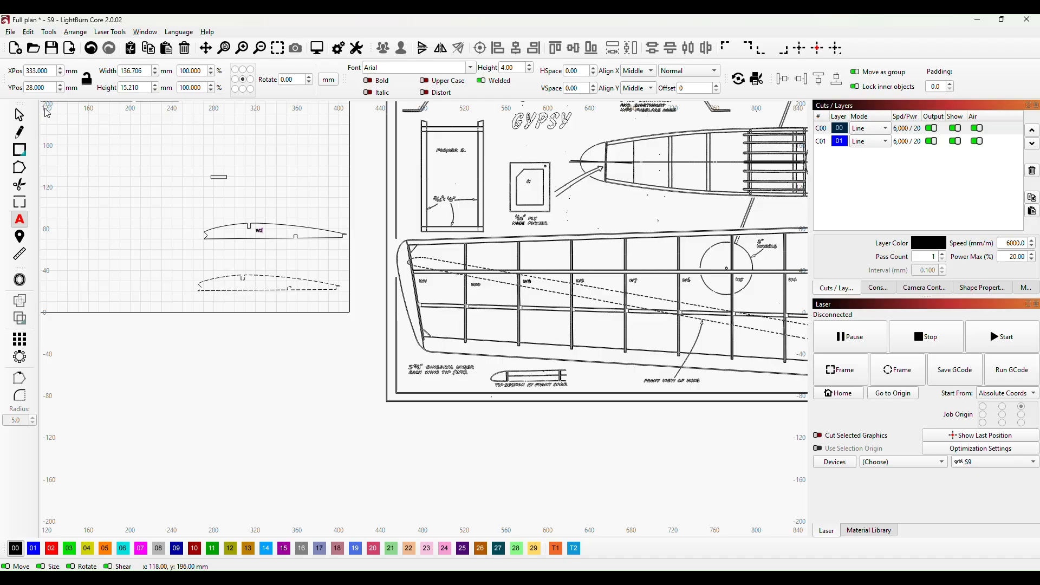
{"action": "left_click", "coordinate": [19, 114]}
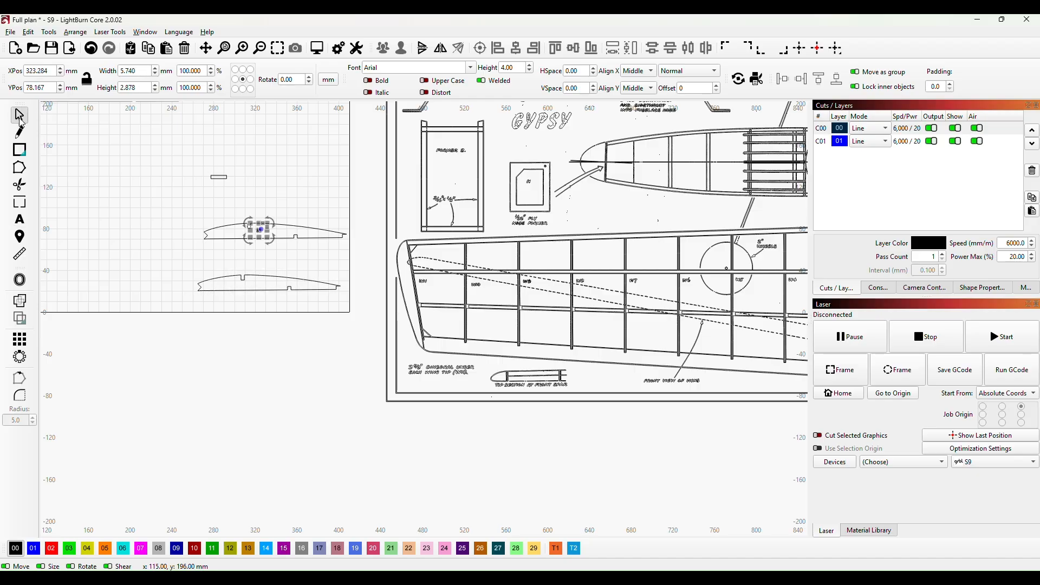
{"action": "left_click", "coordinate": [33, 548]}
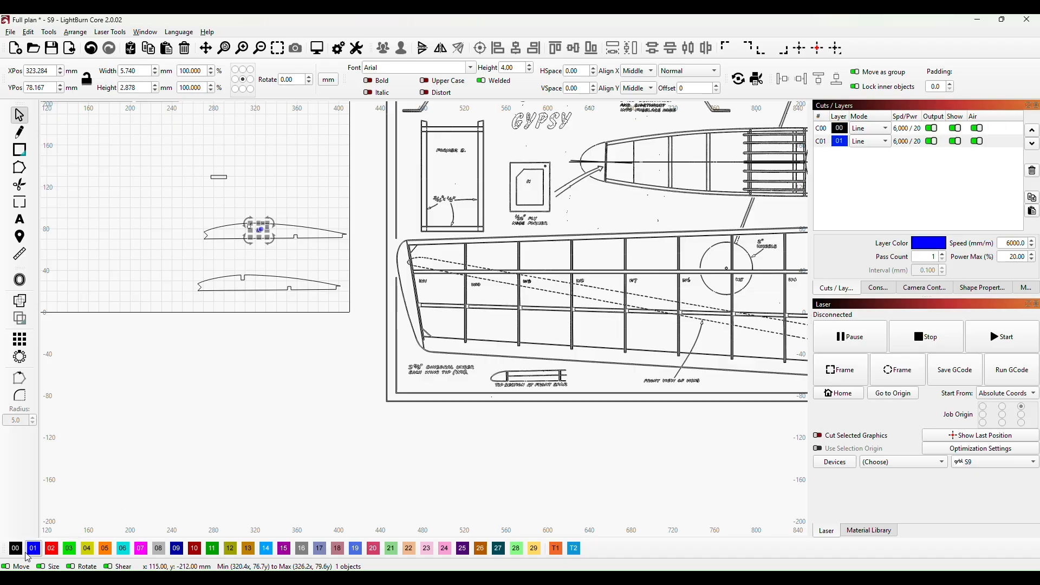
{"action": "left_click", "coordinate": [241, 368]}
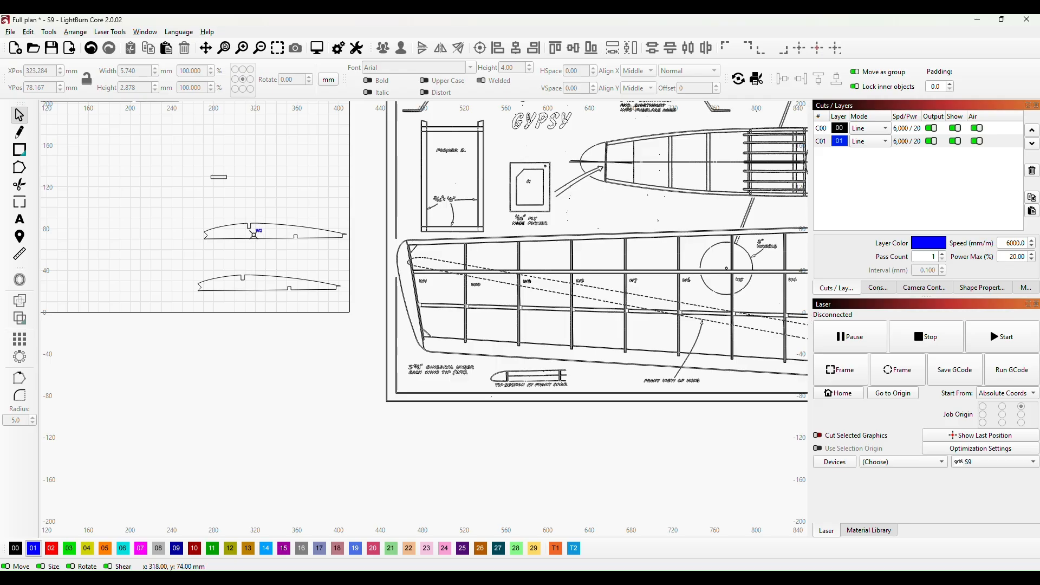
Group the W2 label with its rib outline
{"action": "left_click_drag", "start_coordinate": [189, 208], "coordinate": [360, 256]}
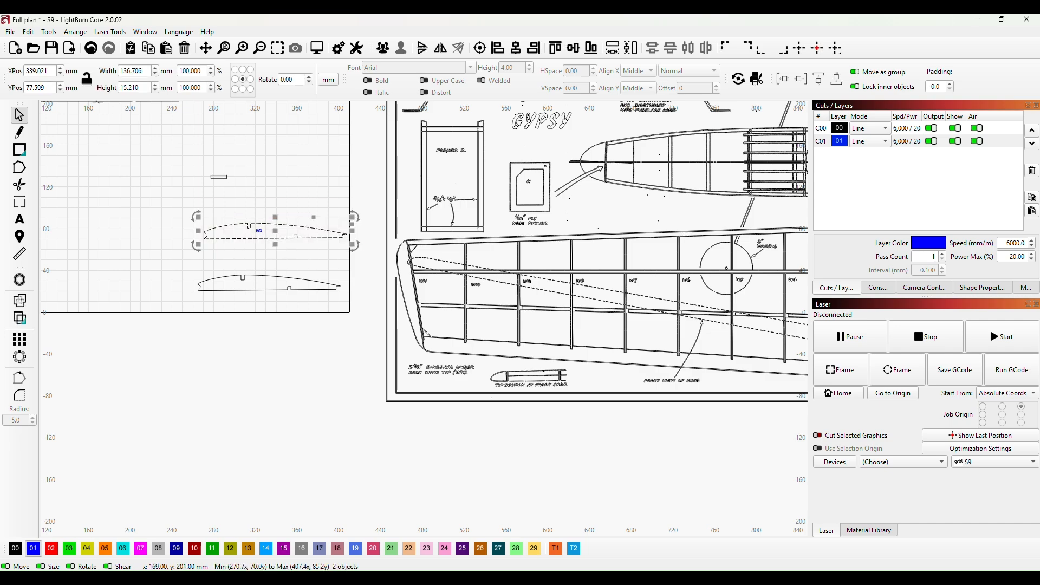
{"action": "right_click", "coordinate": [259, 242]}
{"action": "left_click", "coordinate": [294, 349]}
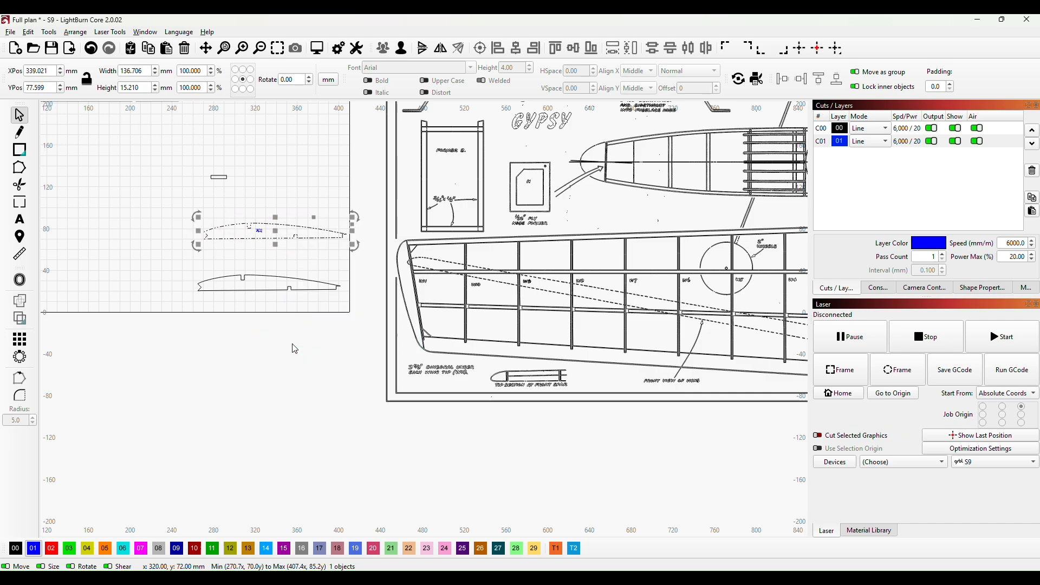
{"action": "left_click", "coordinate": [120, 246]}
Add one holding tab on the upper edge and one on the lower edge of the W2 rib
{"action": "left_click", "coordinate": [19, 202]}
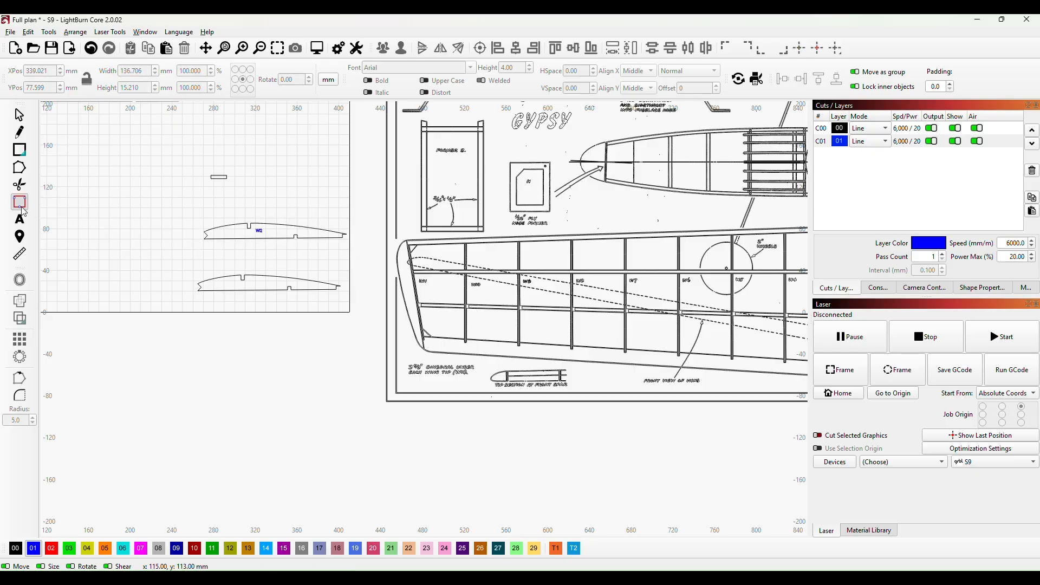
{"action": "left_click", "coordinate": [272, 230]}
{"action": "left_click", "coordinate": [268, 224]}
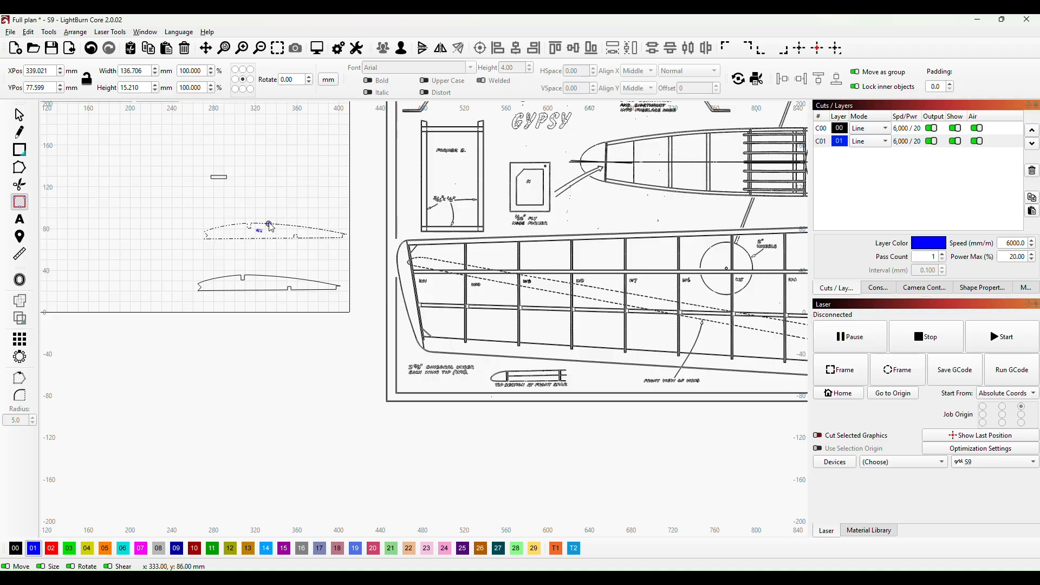
{"action": "left_click", "coordinate": [264, 238]}
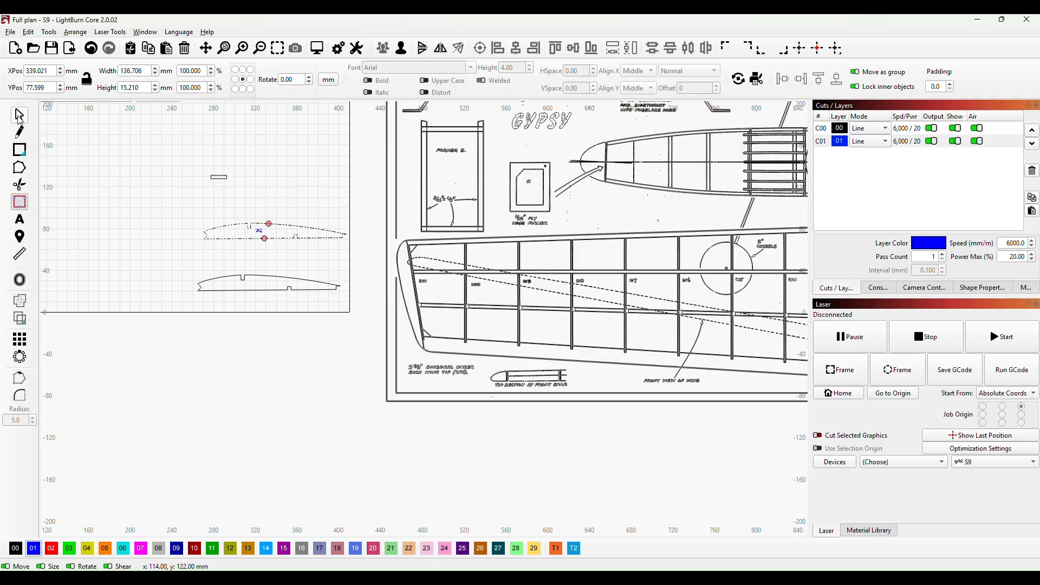
{"action": "left_click", "coordinate": [20, 115]}
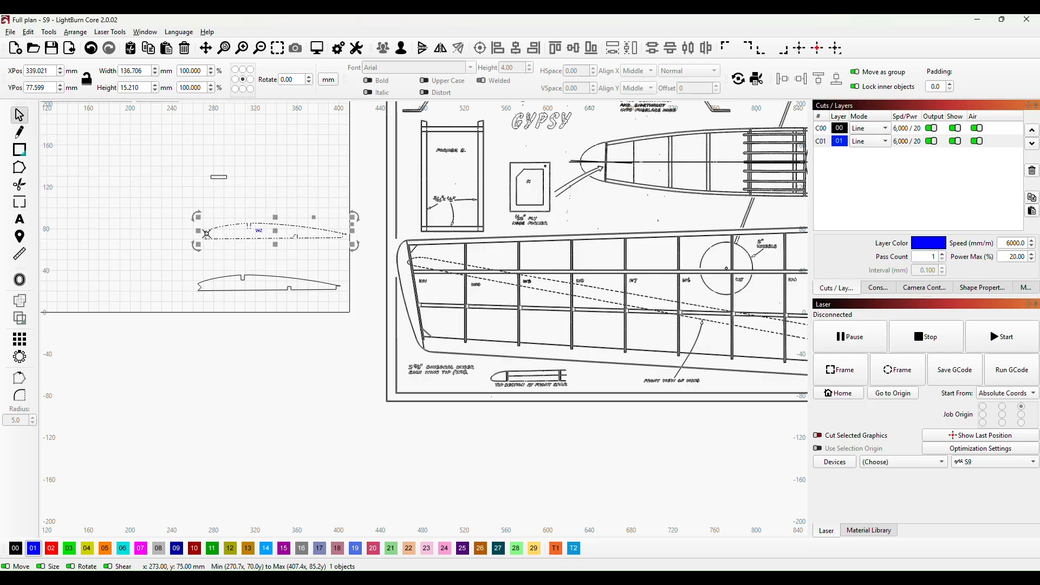
{"action": "left_click", "coordinate": [247, 256]}
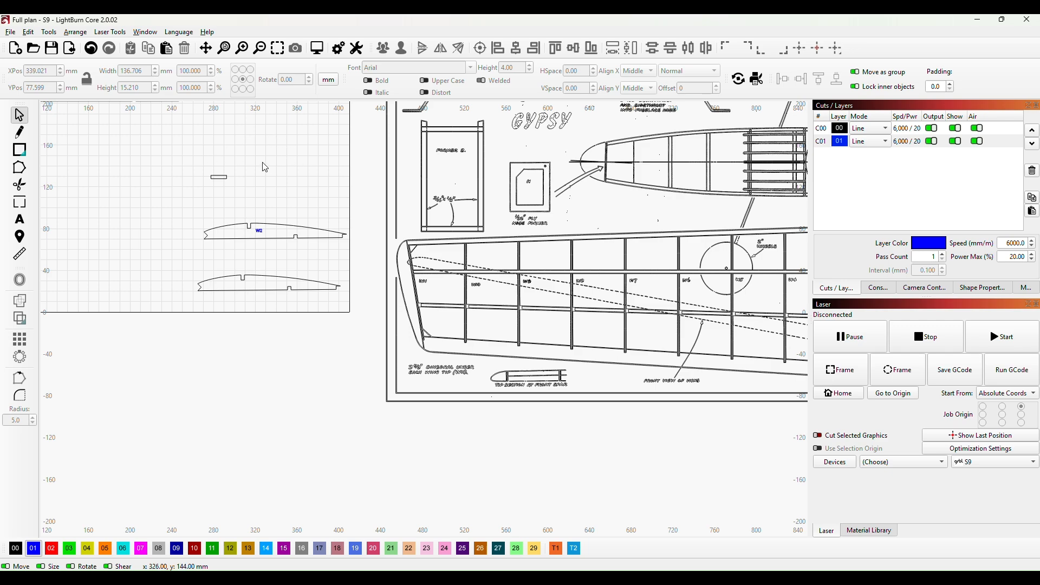
Preview the cut and examine the W2 rib's tabs and label up close
{"action": "left_click", "coordinate": [321, 48]}
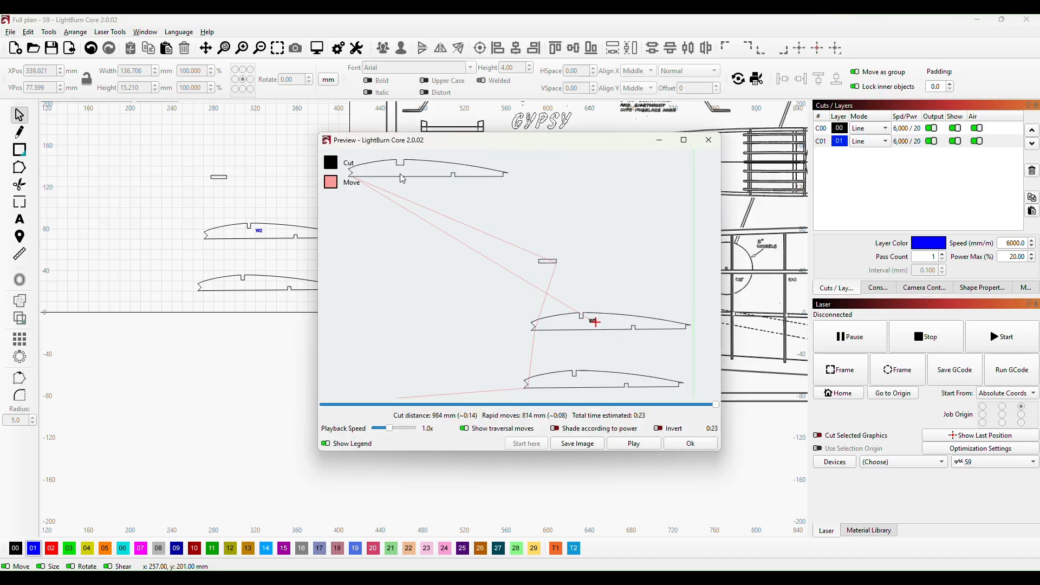
{"action": "scroll", "coordinate": [617, 348], "scroll_direction": "up", "scroll_amount": 10}
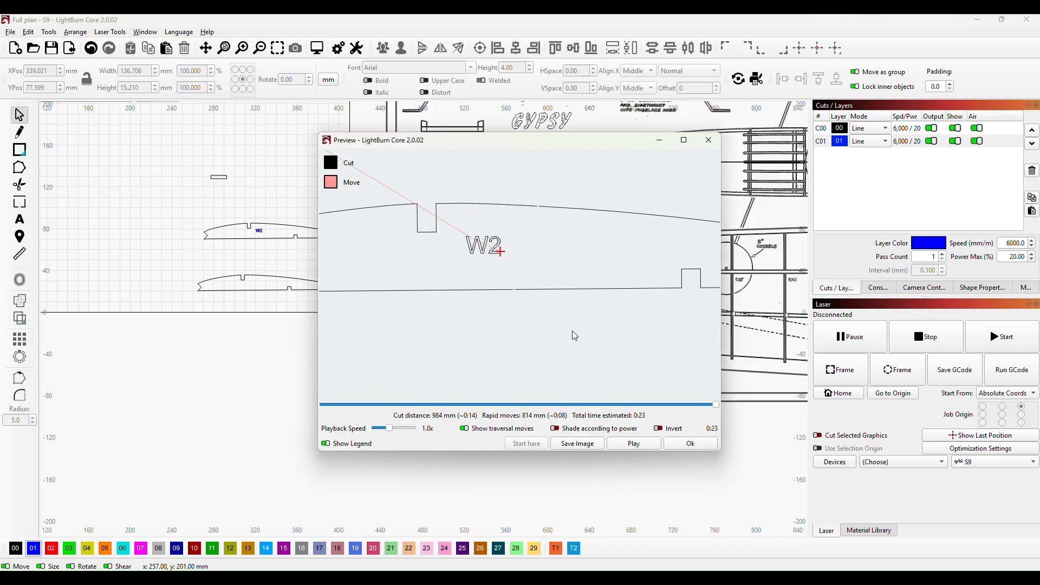
{"action": "scroll", "coordinate": [563, 319], "scroll_direction": "up", "scroll_amount": 2}
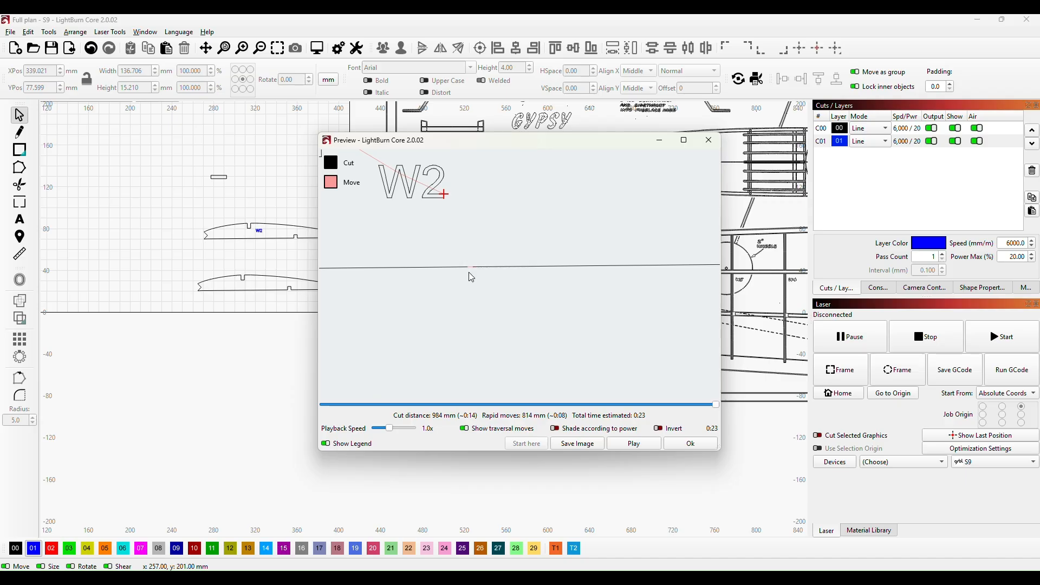
{"action": "left_click_drag", "start_coordinate": [515, 186], "coordinate": [513, 302]}
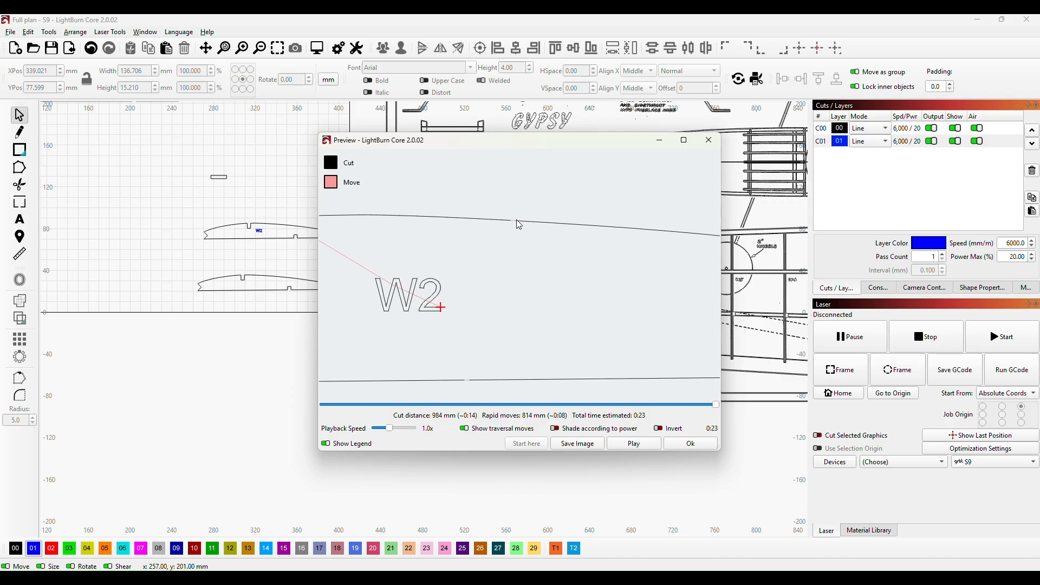
{"action": "scroll", "coordinate": [512, 267], "scroll_direction": "down", "scroll_amount": 3}
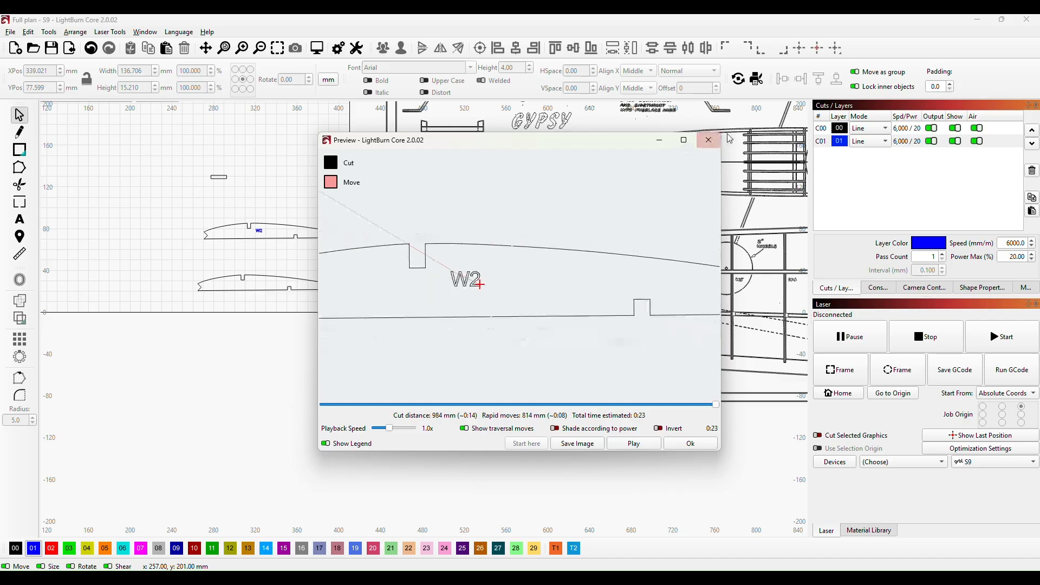
{"action": "left_click", "coordinate": [711, 144]}
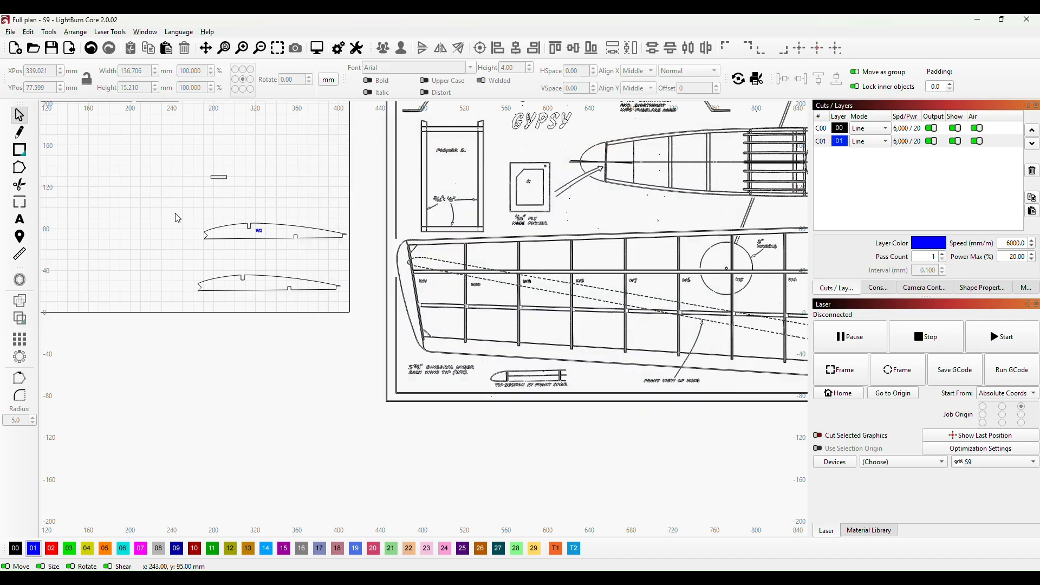
Move the W2 rib to the bed's left half and place the unlabelled upper rib directly above it, at about X 101, Y 168 mm
{"action": "left_click_drag", "start_coordinate": [250, 166], "coordinate": [400, 229]}
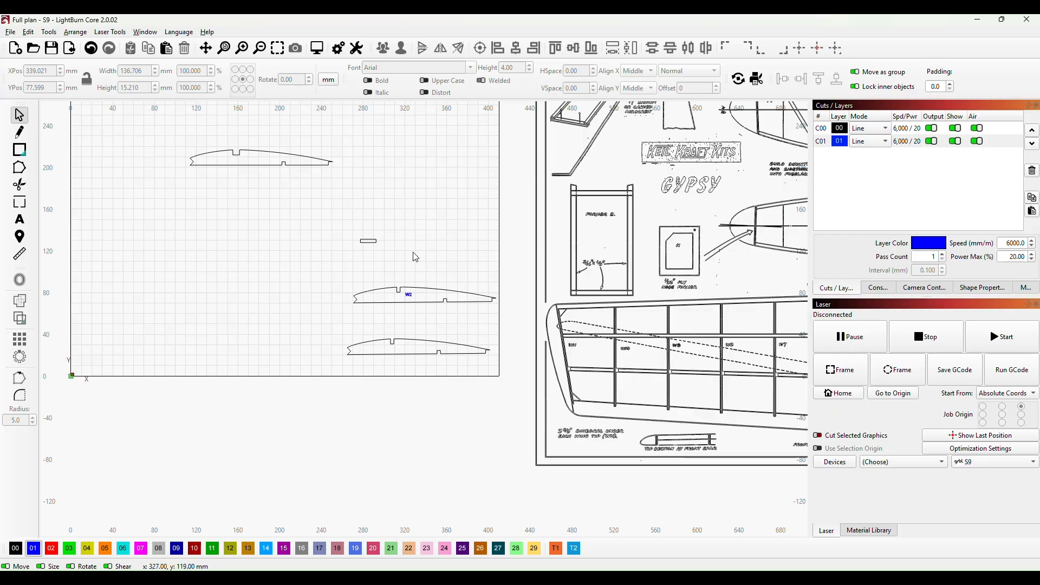
{"action": "left_click_drag", "start_coordinate": [421, 302], "coordinate": [180, 236]}
{"action": "left_click_drag", "start_coordinate": [242, 171], "coordinate": [175, 212]}
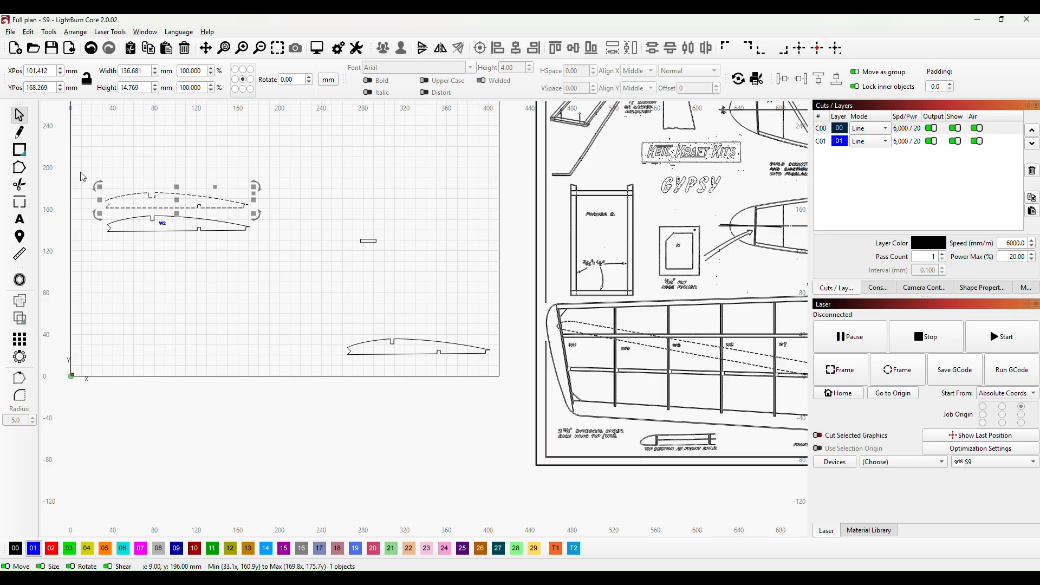
Add the label "W1" on layer 01 inside the rib above W2 and group it with the rib outline
{"action": "left_click", "coordinate": [21, 224]}
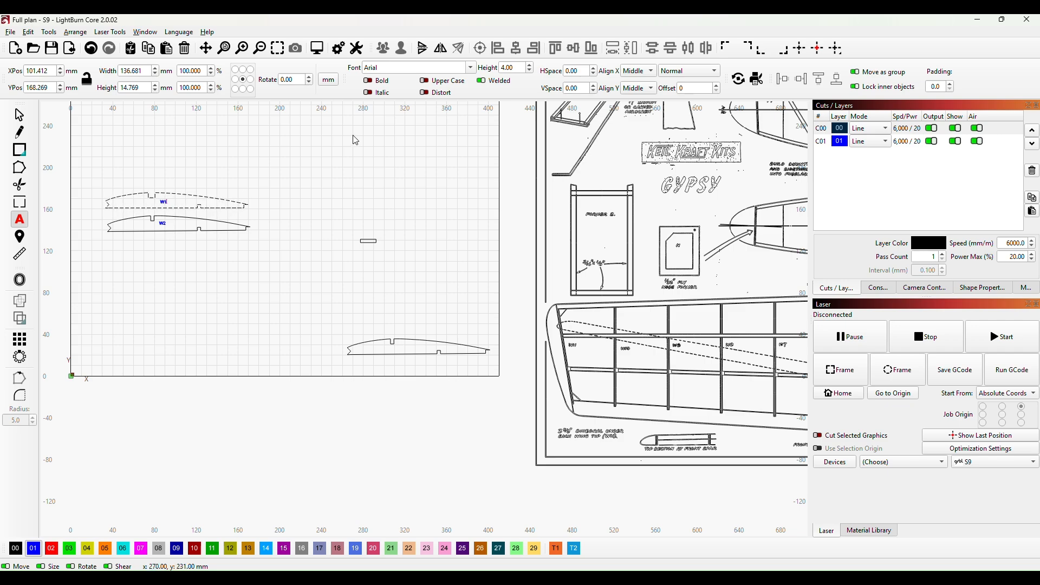
{"action": "left_click", "coordinate": [19, 115]}
{"action": "left_click_drag", "start_coordinate": [82, 166], "coordinate": [266, 219]}
{"action": "right_click", "coordinate": [218, 206]}
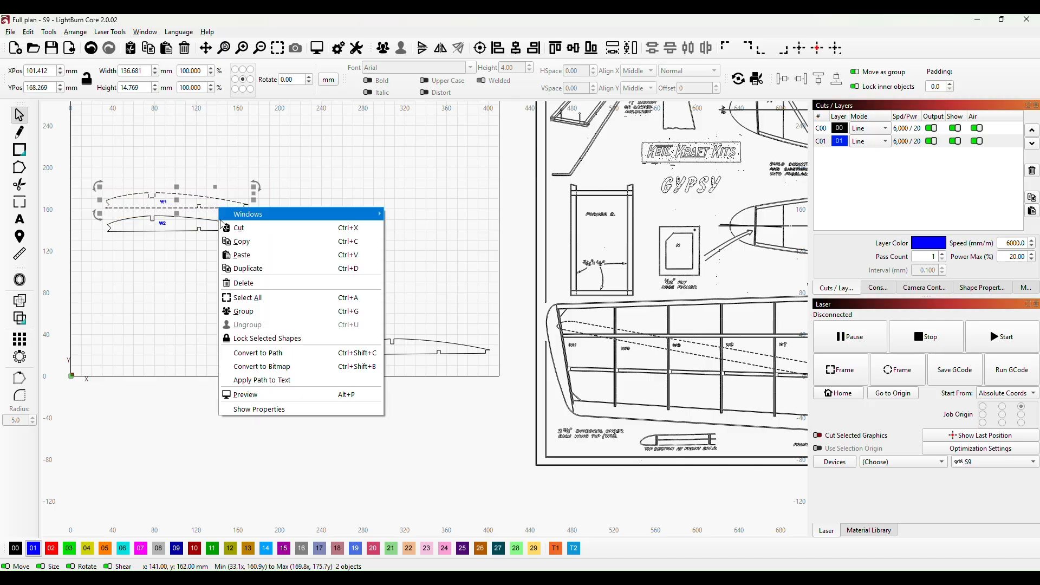
{"action": "left_click", "coordinate": [274, 314]}
{"action": "left_click", "coordinate": [139, 282]}
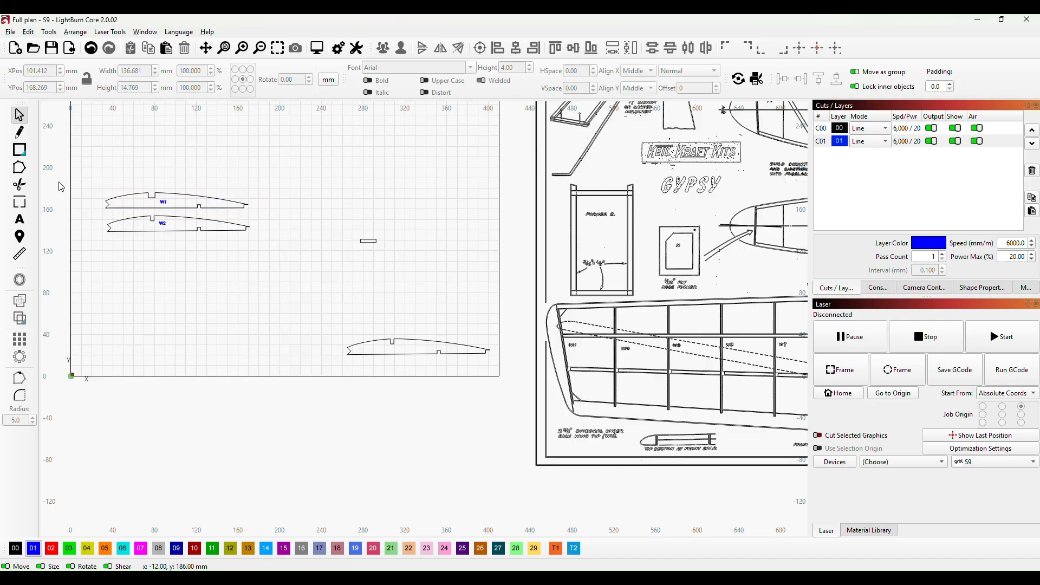
Add one holding tab on the upper edge and one on the lower edge of the W1 rib
{"action": "left_click", "coordinate": [19, 202]}
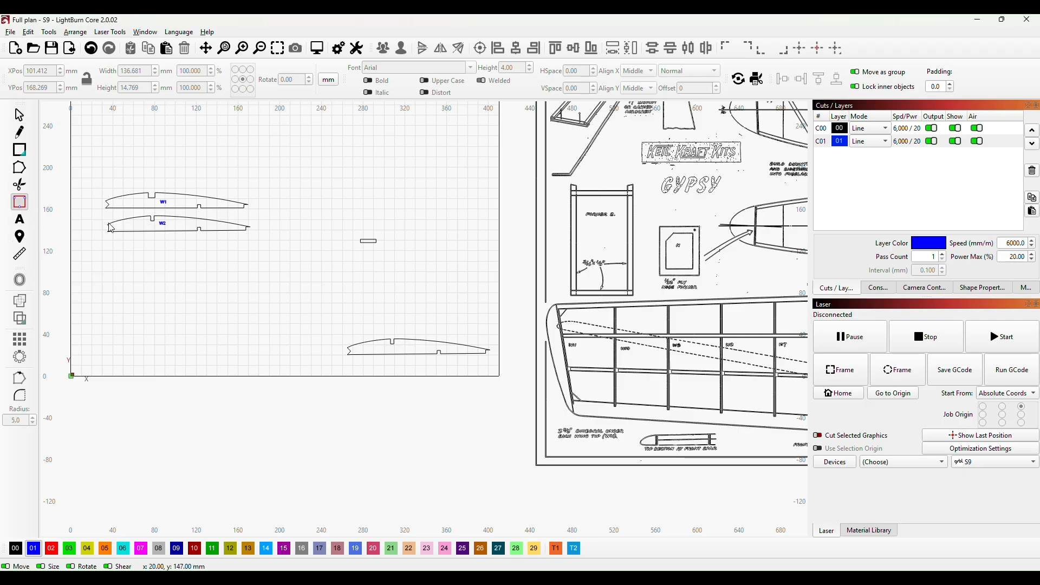
{"action": "left_click", "coordinate": [170, 199]}
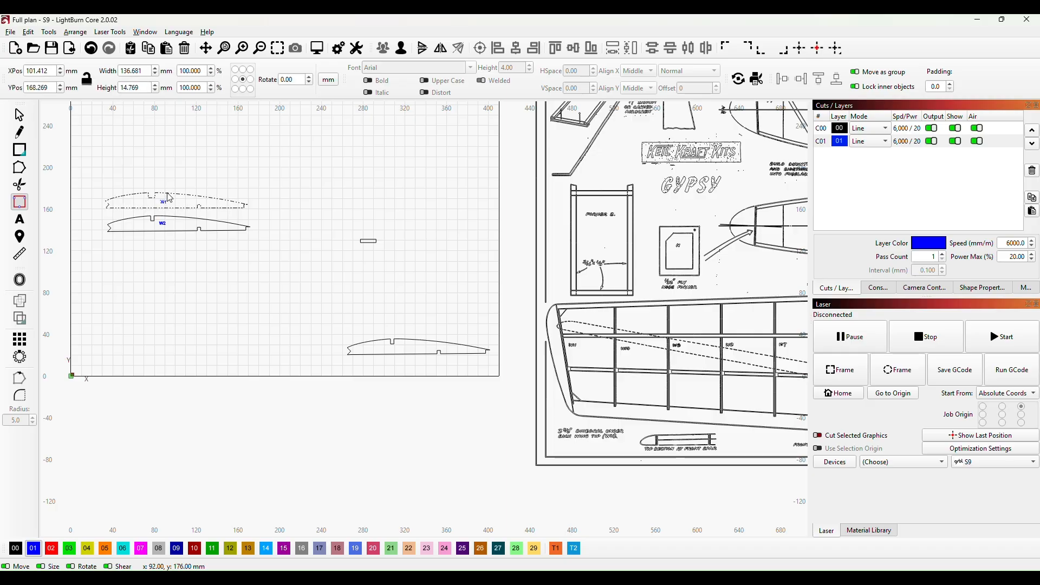
{"action": "left_click", "coordinate": [167, 208]}
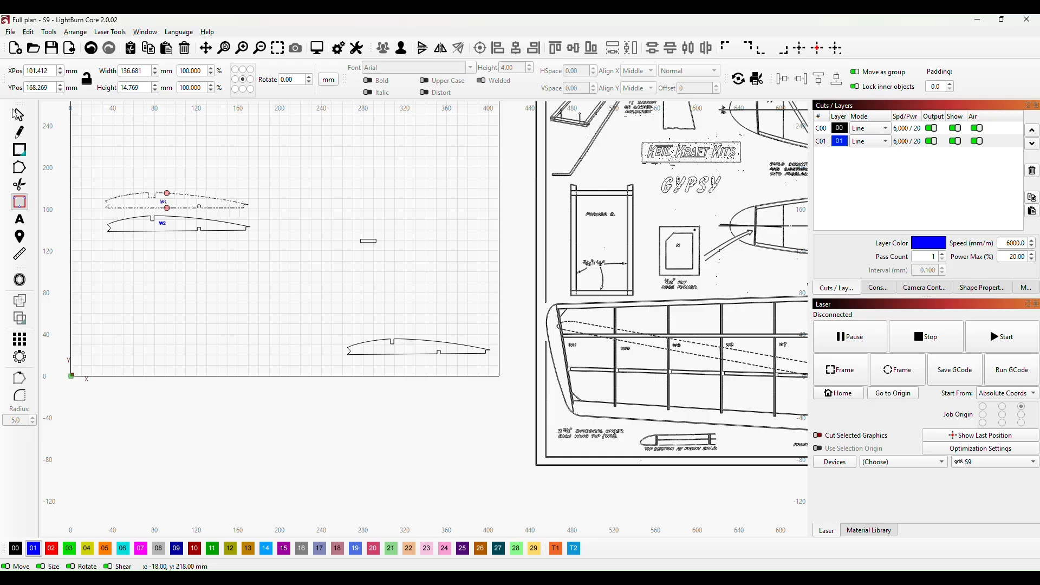
{"action": "left_click", "coordinate": [20, 115]}
{"action": "left_click", "coordinate": [295, 271]}
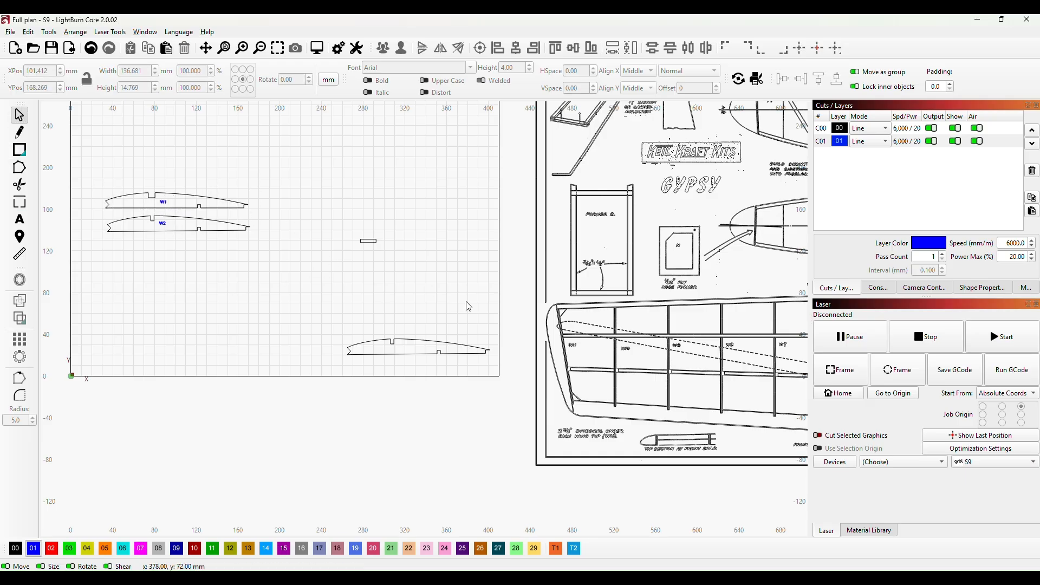
Turn the remaining unlabelled rib upright and place it below the wing plan, at about X 870.7, Y -162.1 mm
{"action": "left_click_drag", "start_coordinate": [445, 306], "coordinate": [232, 318]}
{"action": "left_click_drag", "start_coordinate": [458, 372], "coordinate": [359, 306]}
{"action": "left_click_drag", "start_coordinate": [601, 399], "coordinate": [528, 377]}
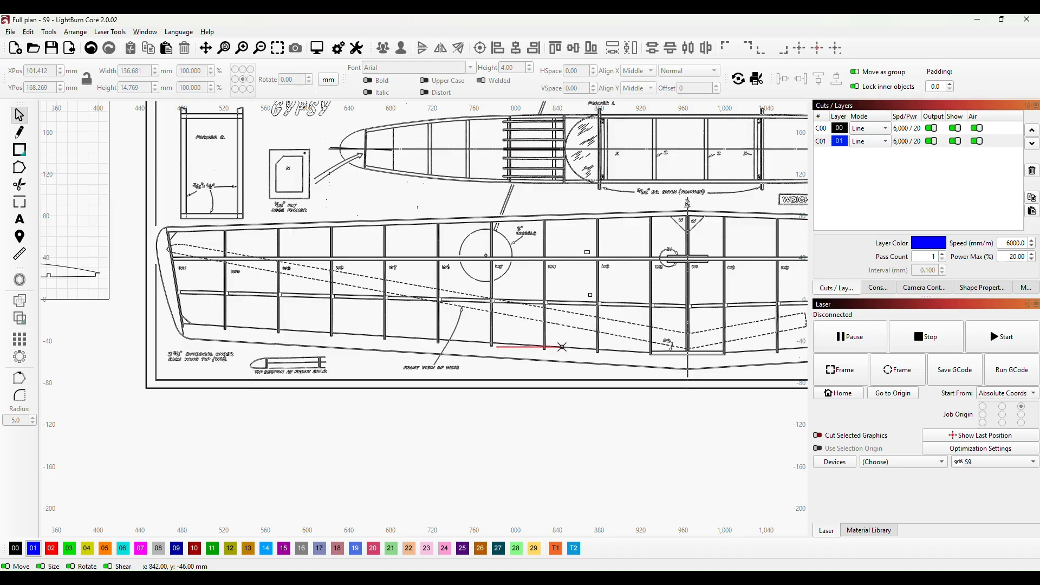
{"action": "left_click_drag", "start_coordinate": [499, 347], "coordinate": [600, 359]}
{"action": "scroll", "coordinate": [600, 359], "scroll_direction": "down", "scroll_amount": 1}
{"action": "scroll", "coordinate": [603, 364], "scroll_direction": "down", "scroll_amount": 1}
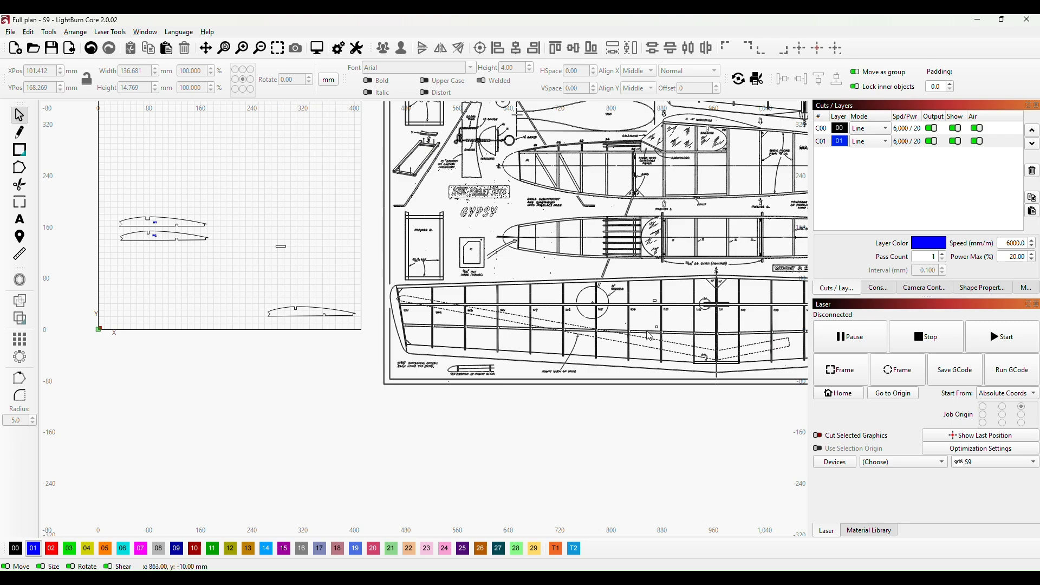
{"action": "left_click_drag", "start_coordinate": [695, 359], "coordinate": [629, 334]}
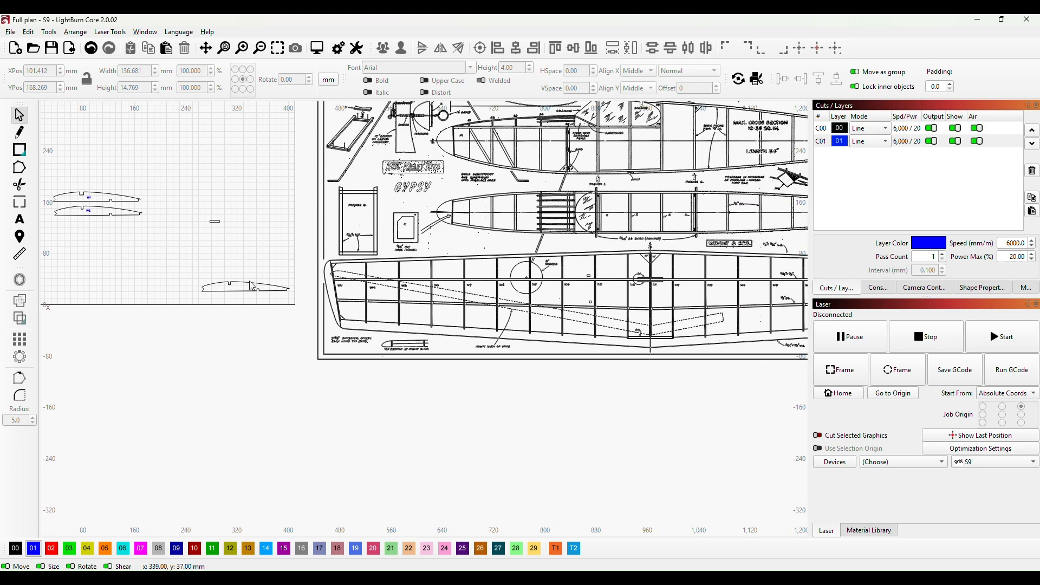
{"action": "left_click_drag", "start_coordinate": [247, 289], "coordinate": [578, 464]}
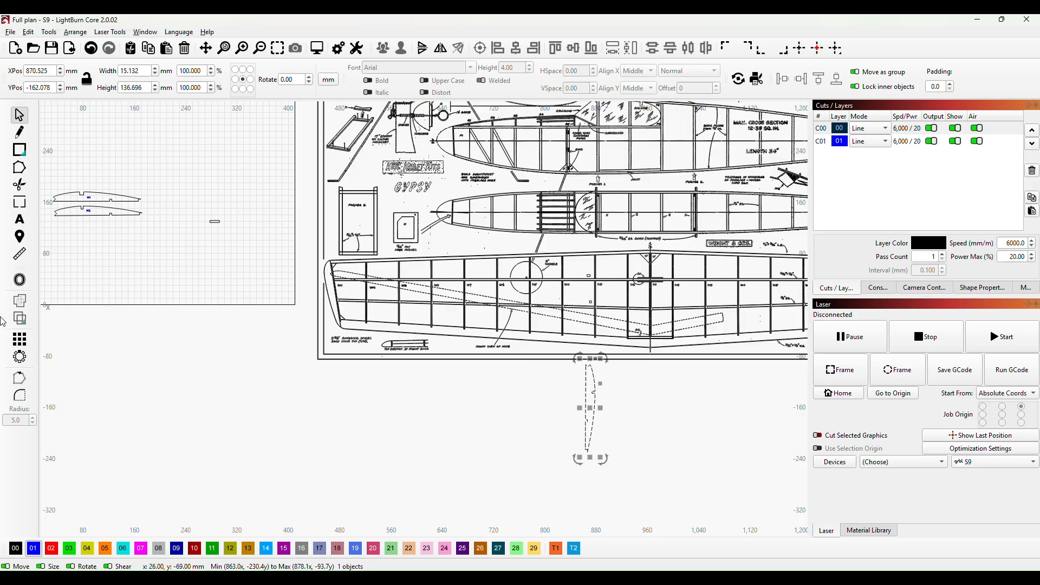
{"action": "left_click", "coordinate": [20, 168]}
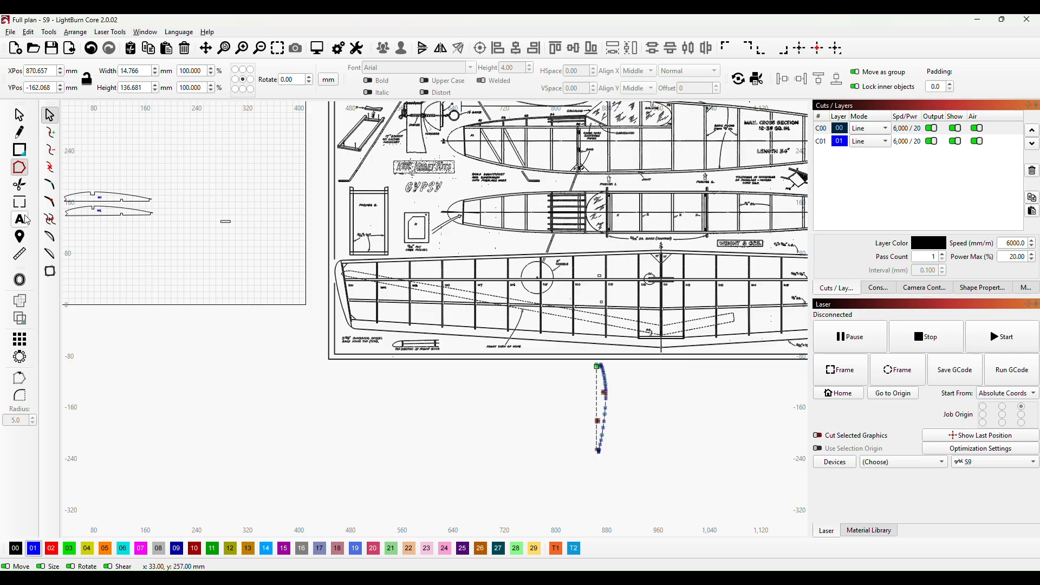
{"action": "left_click", "coordinate": [19, 115]}
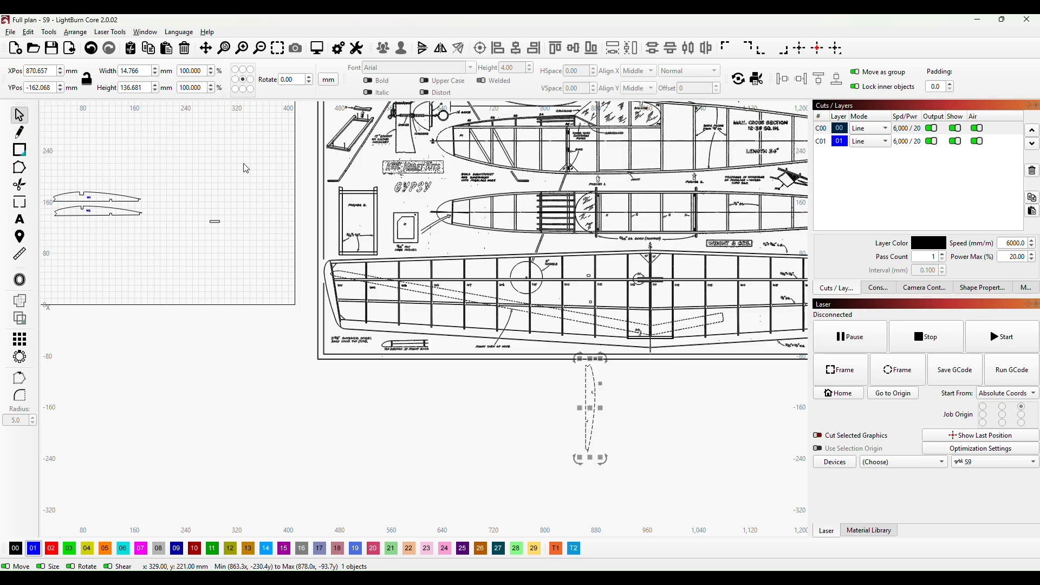
Move the upright rib onto the W3 rib line of the wing plan, fine-adjusting it to X 882.2, Y 11.8 mm
{"action": "left_click_drag", "start_coordinate": [670, 411], "coordinate": [556, 408]}
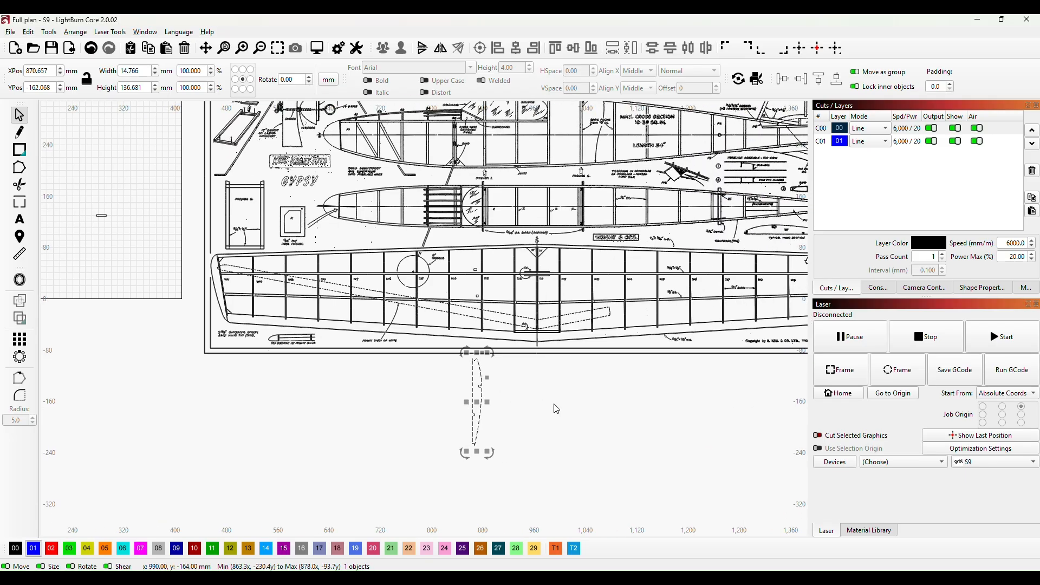
{"action": "left_click_drag", "start_coordinate": [479, 414], "coordinate": [490, 296]}
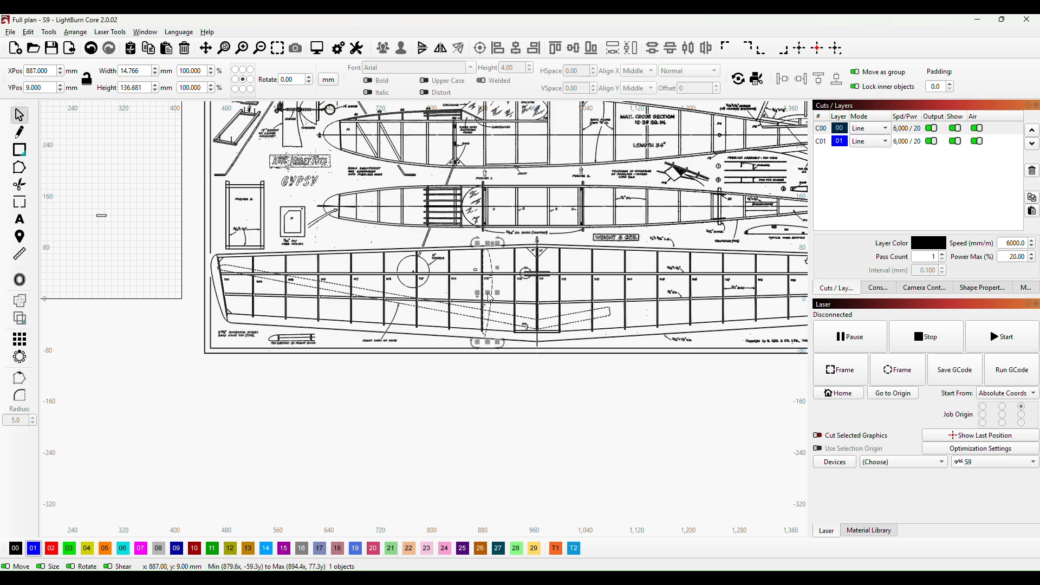
{"action": "scroll", "coordinate": [502, 364], "scroll_direction": "up", "scroll_amount": 5}
{"action": "scroll", "coordinate": [460, 457], "scroll_direction": "down", "scroll_amount": 4}
{"action": "scroll", "coordinate": [505, 370], "scroll_direction": "up", "scroll_amount": 7}
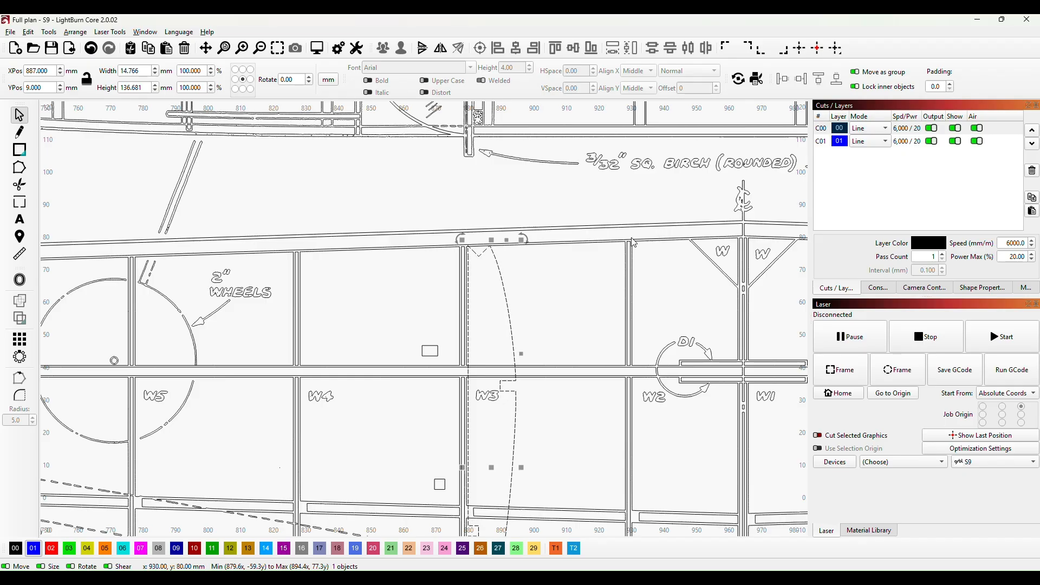
{"action": "key", "text": "Left"}
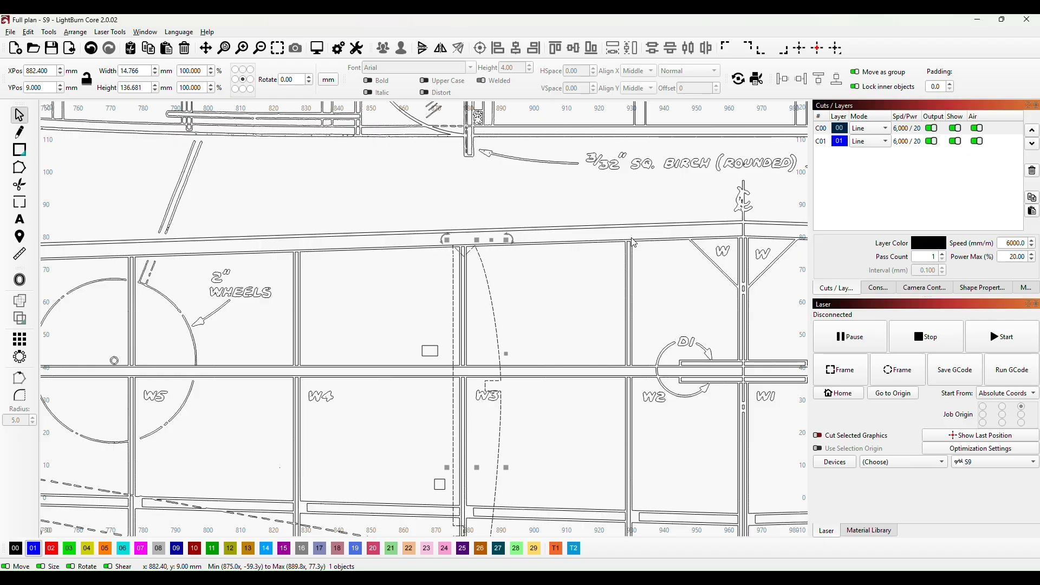
{"action": "key", "text": "Up"}
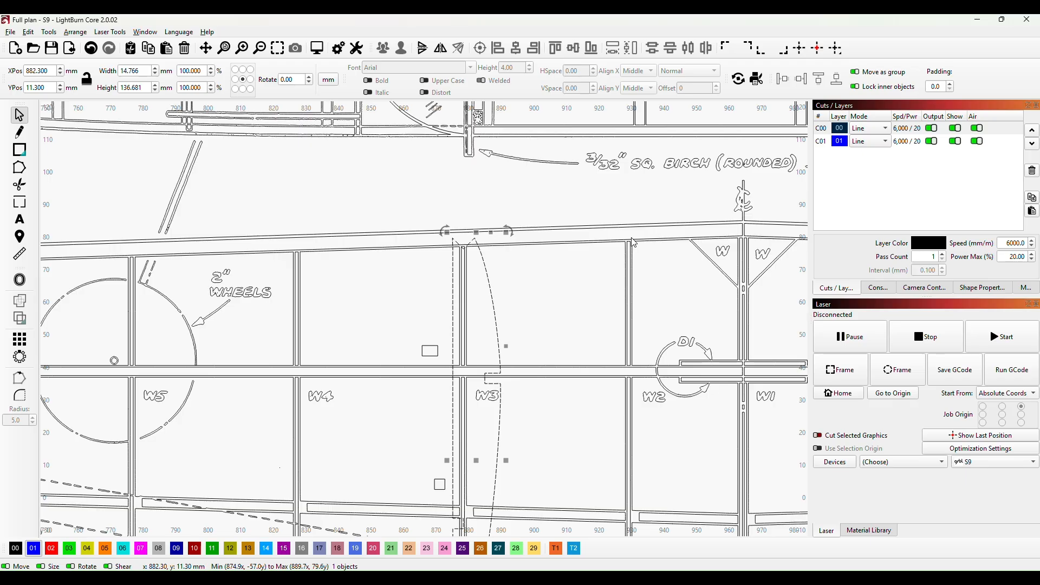
{"action": "scroll", "coordinate": [496, 268], "scroll_direction": "up", "scroll_amount": 3}
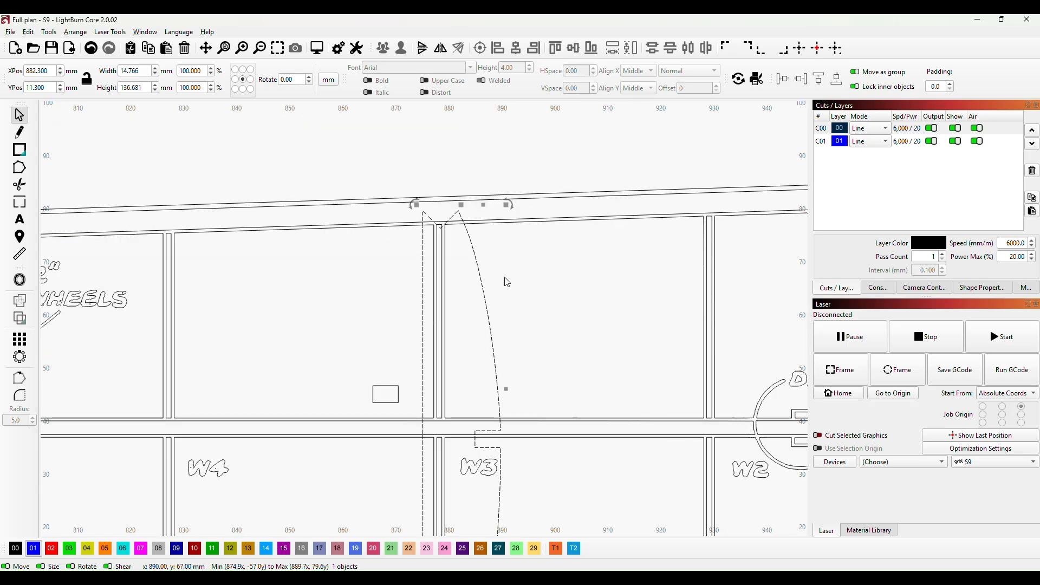
{"action": "scroll", "coordinate": [571, 291], "scroll_direction": "up", "scroll_amount": 2}
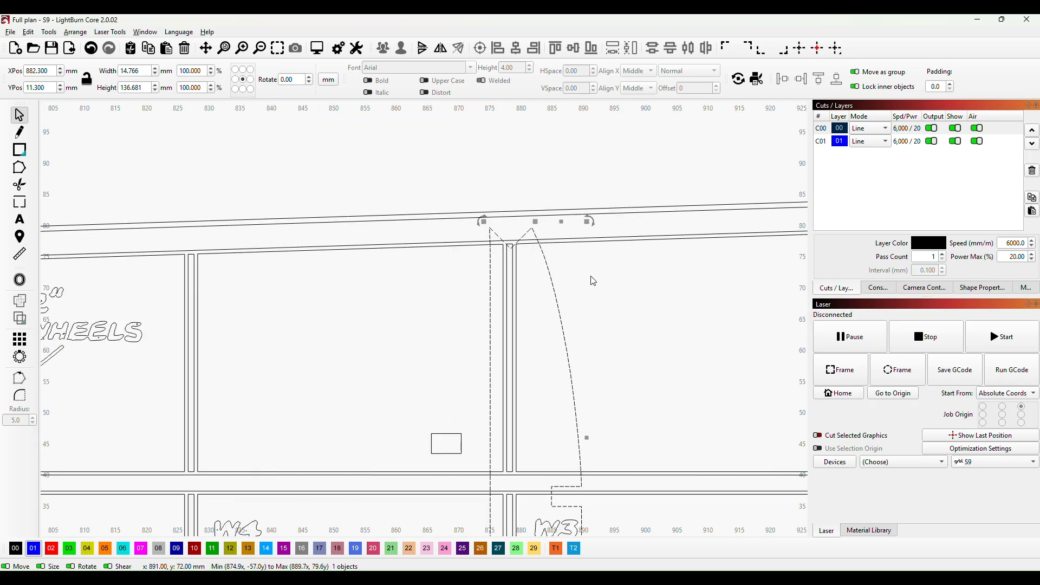
{"action": "key", "text": "Up"}
{"action": "key", "text": "Left"}
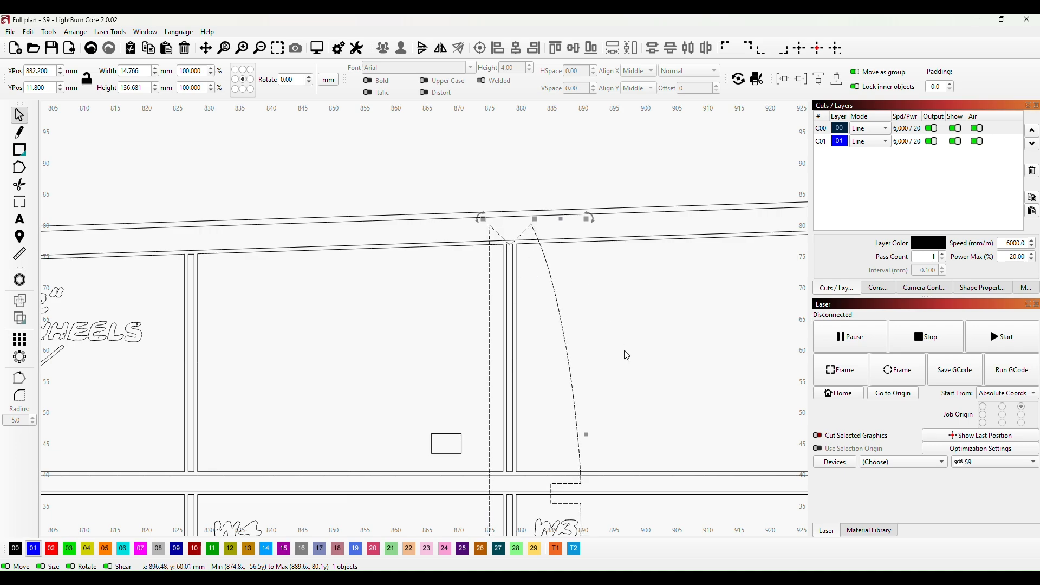
Scale the upright rib down proportionally to the W3 length on the plan, about 14.26 × 132.02 mm
{"action": "scroll", "coordinate": [644, 438], "scroll_direction": "down", "scroll_amount": 3}
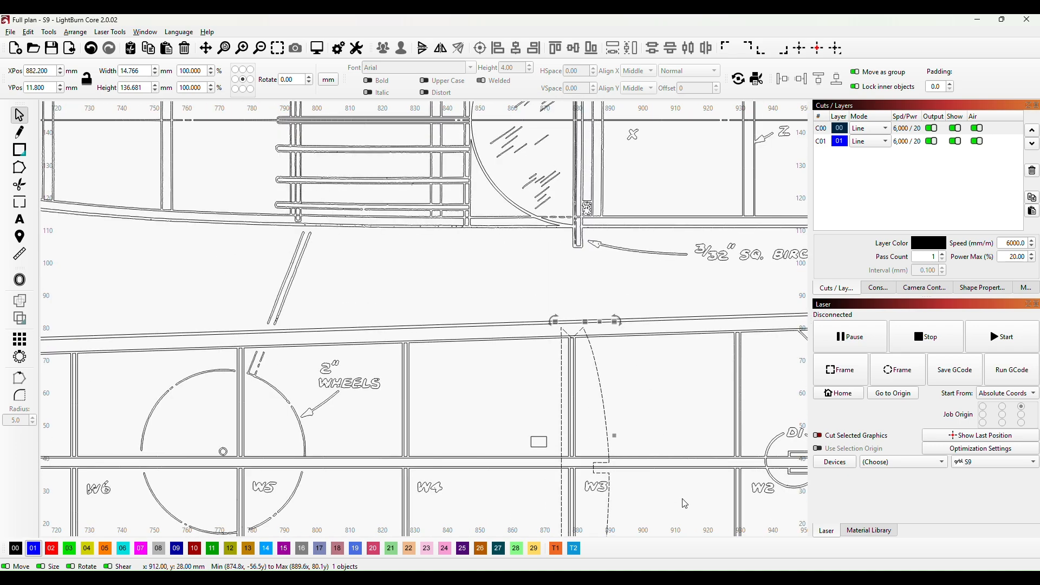
{"action": "left_click_drag", "start_coordinate": [681, 498], "coordinate": [614, 246]}
{"action": "left_click_drag", "start_coordinate": [582, 441], "coordinate": [604, 294]}
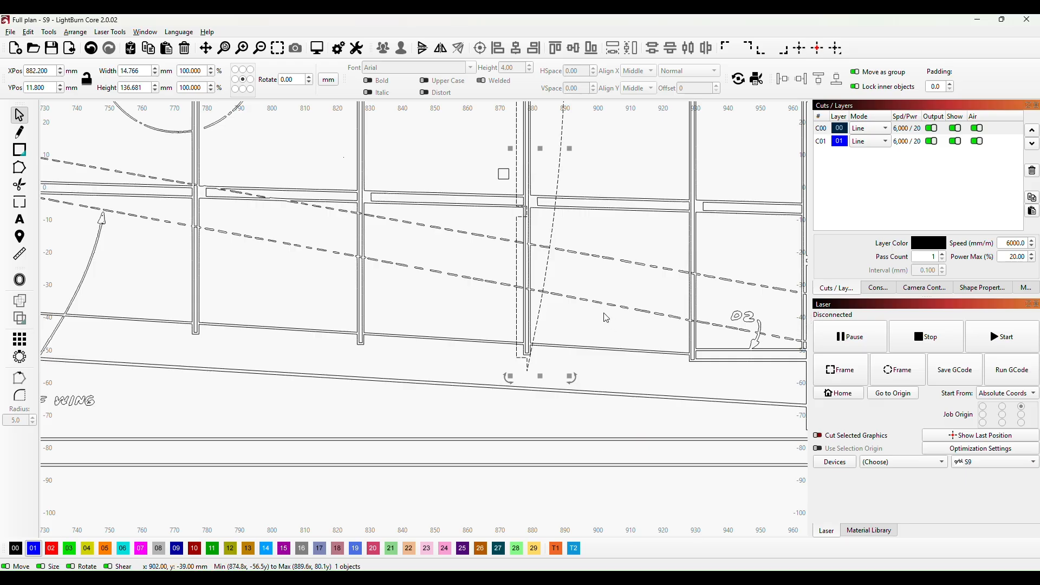
{"action": "left_click_drag", "start_coordinate": [509, 378], "coordinate": [515, 363]}
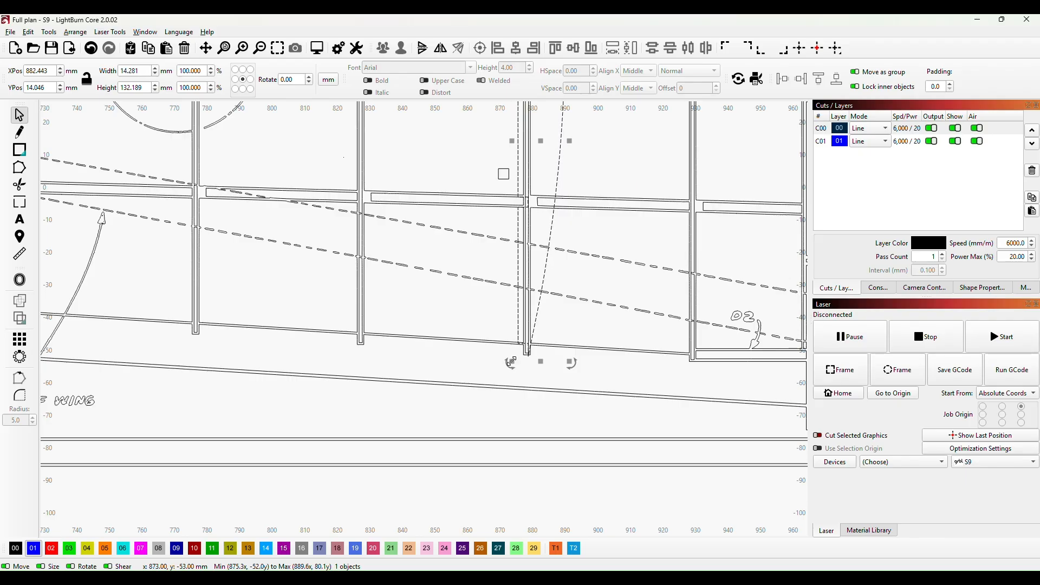
{"action": "left_click_drag", "start_coordinate": [512, 362], "coordinate": [513, 361]}
{"action": "left_click", "coordinate": [618, 366]}
Place the 3.2 mm square over the rib's lower spar notch at W3, at about X 877.0, Y -4.3 mm
{"action": "scroll", "coordinate": [564, 352], "scroll_direction": "down", "scroll_amount": 2}
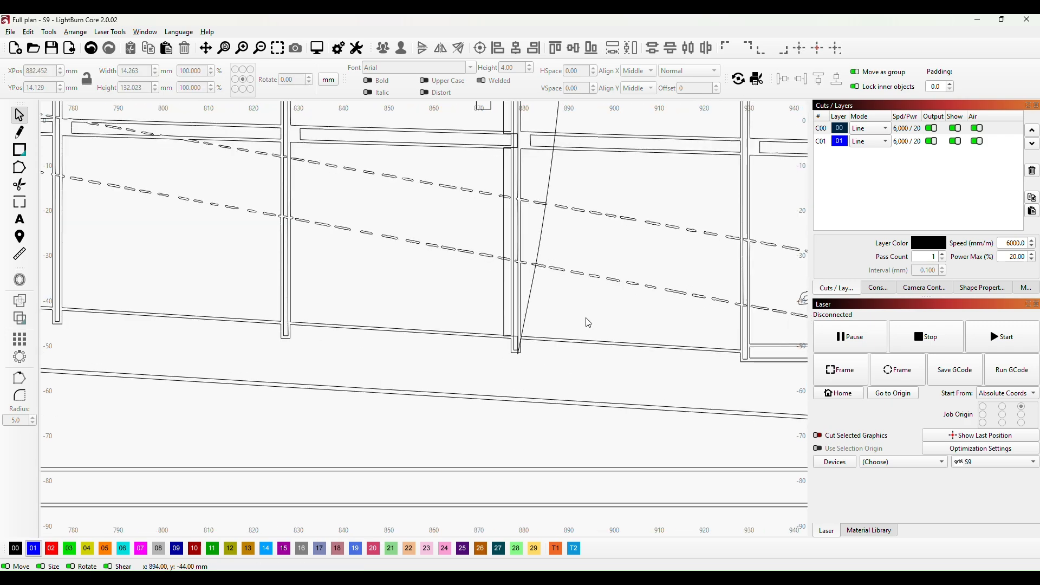
{"action": "scroll", "coordinate": [600, 223], "scroll_direction": "up", "scroll_amount": 5}
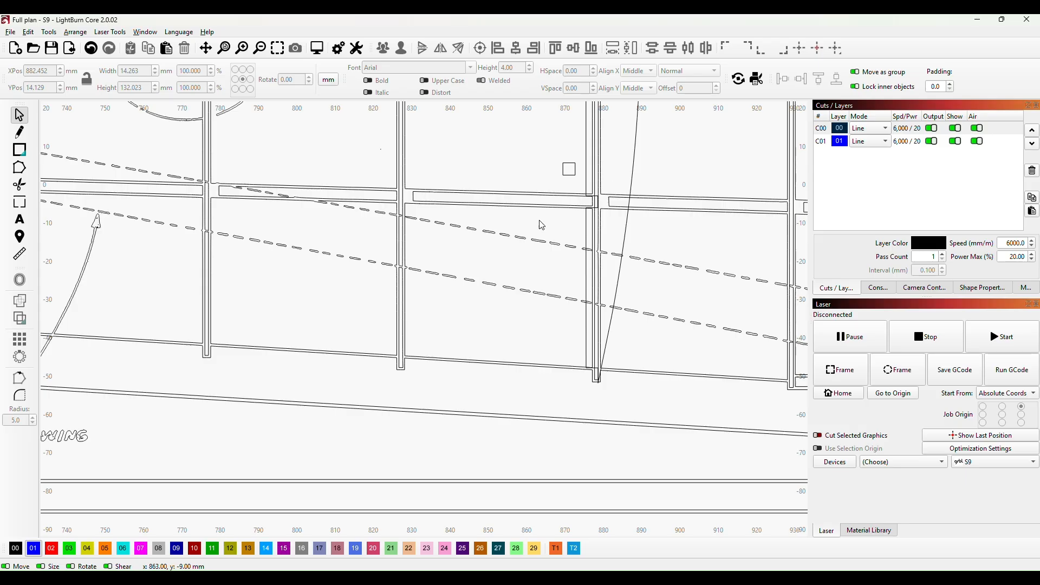
{"action": "left_click_drag", "start_coordinate": [680, 247], "coordinate": [580, 323]}
{"action": "left_click", "coordinate": [436, 209]}
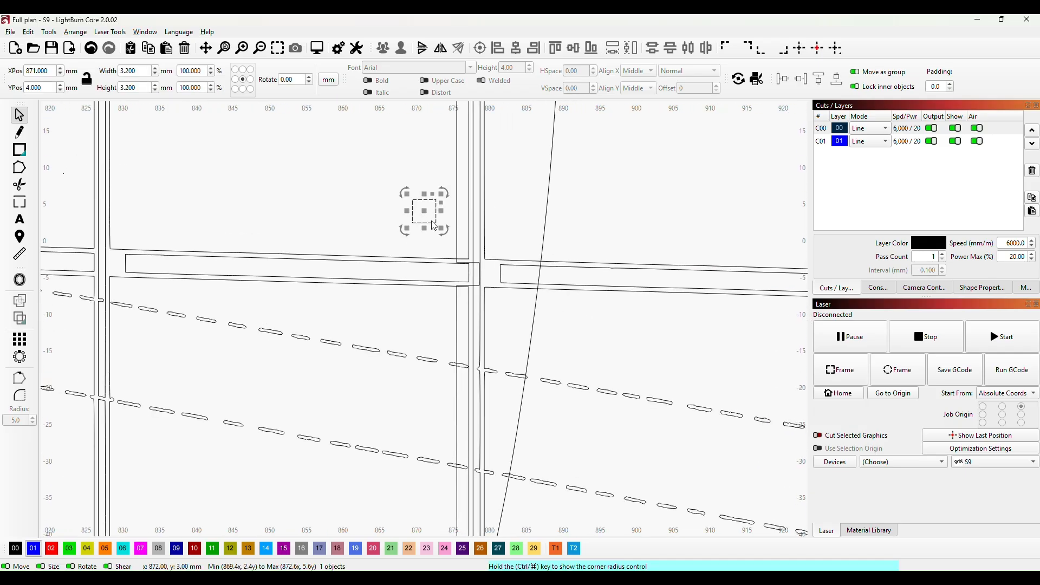
{"action": "left_click_drag", "start_coordinate": [424, 209], "coordinate": [470, 271]}
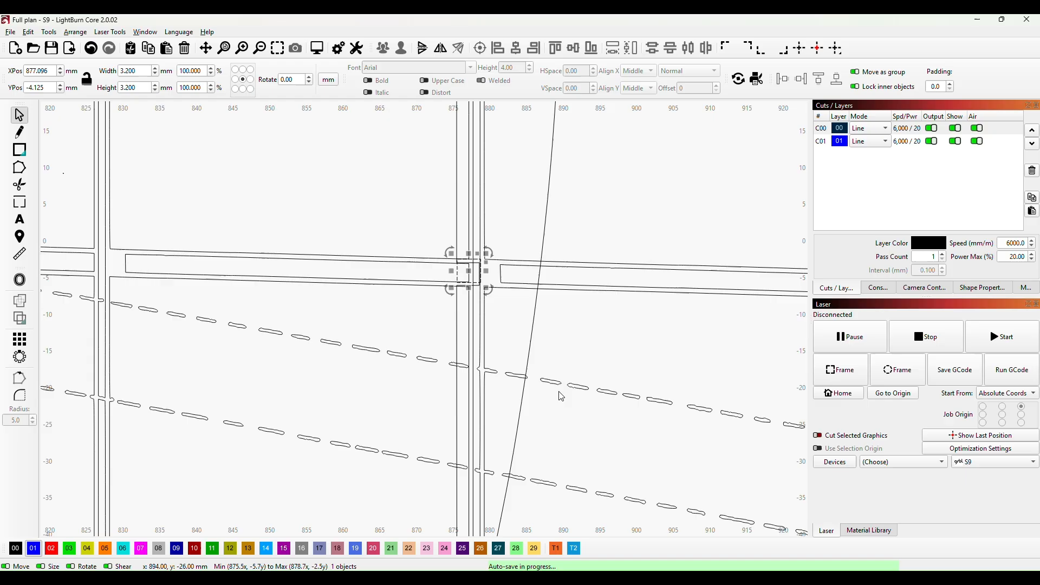
{"action": "scroll", "coordinate": [560, 402], "scroll_direction": "up", "scroll_amount": 3}
{"action": "left_click_drag", "start_coordinate": [615, 282], "coordinate": [639, 394]}
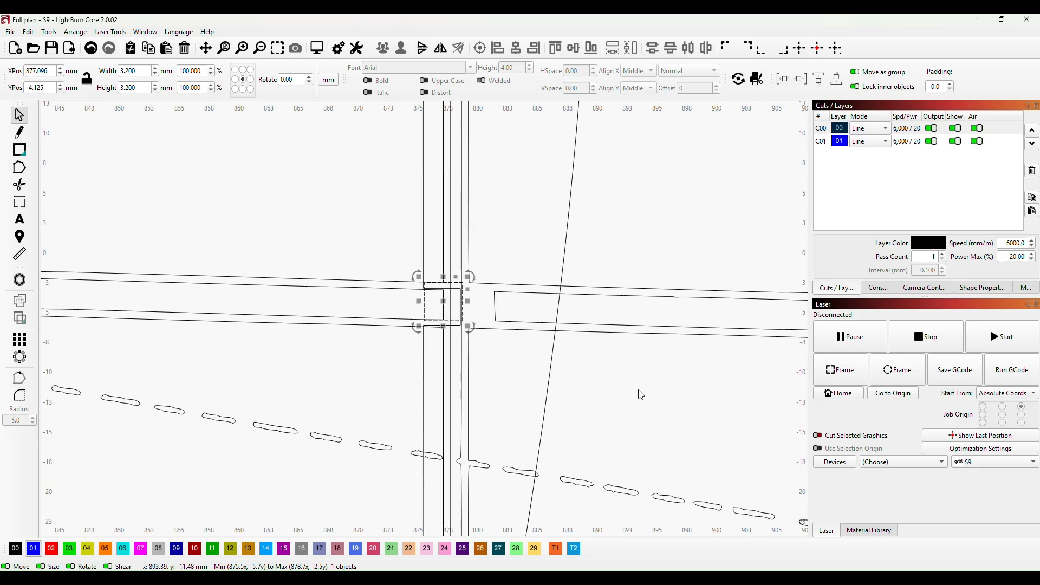
{"action": "key", "text": "Down"}
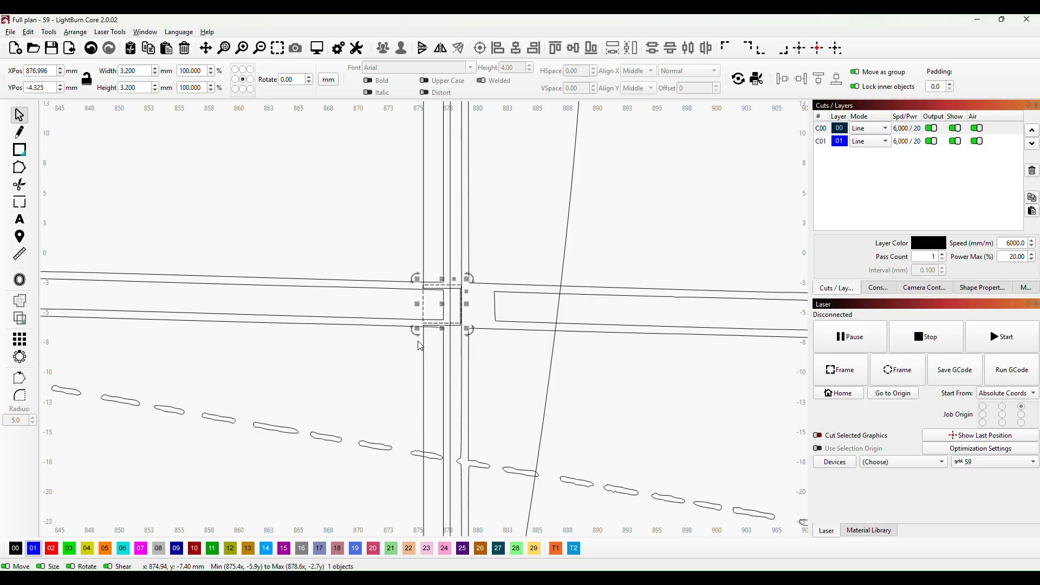
Move the lower notch's nodes on the W3 rib to match the 3.2 mm square, and set the square aside at X 820, Y 4 mm
{"action": "left_click", "coordinate": [424, 373]}
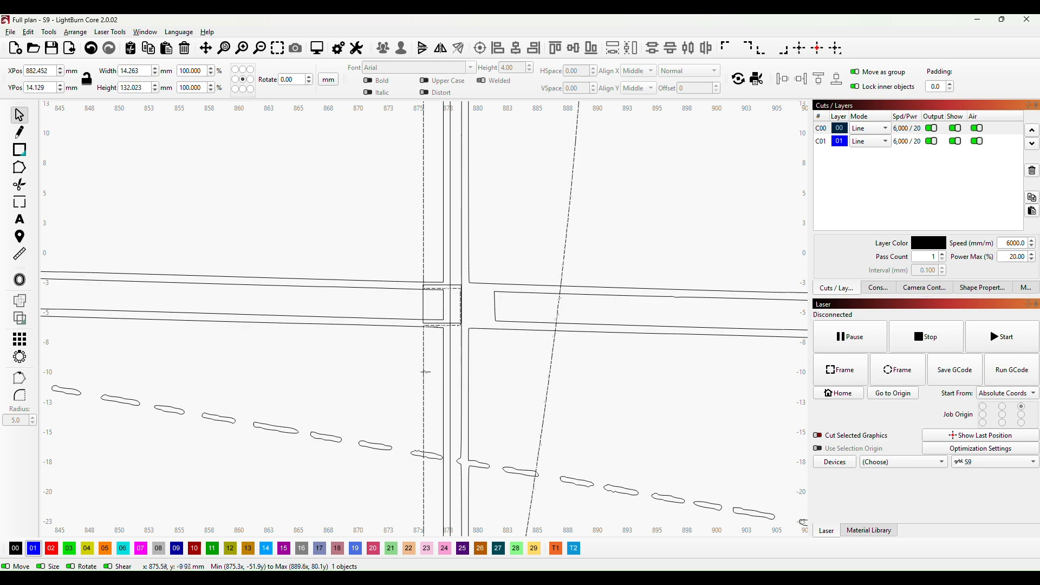
{"action": "left_click", "coordinate": [20, 167]}
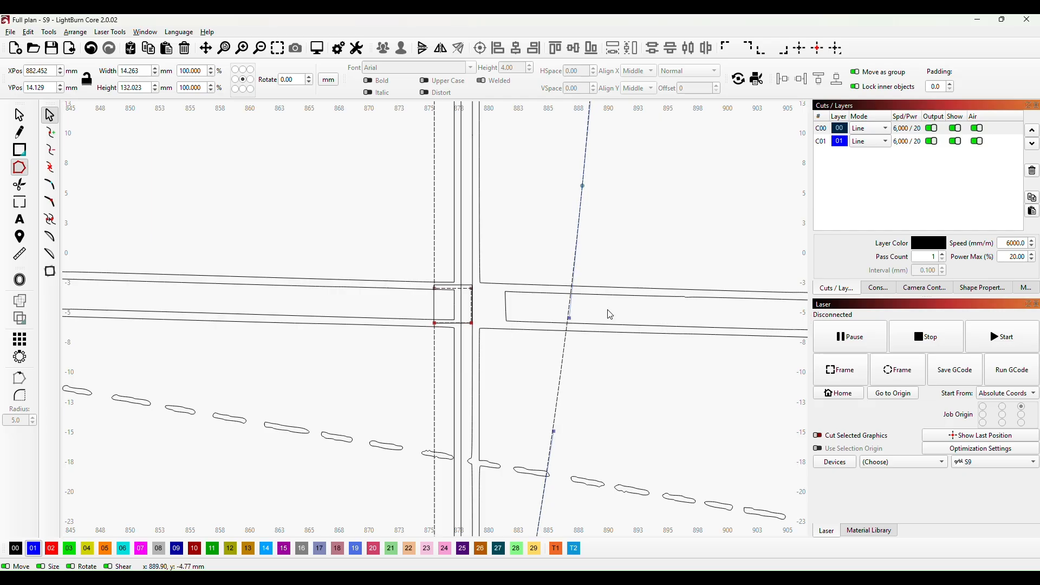
{"action": "left_click_drag", "start_coordinate": [434, 289], "coordinate": [432, 283]}
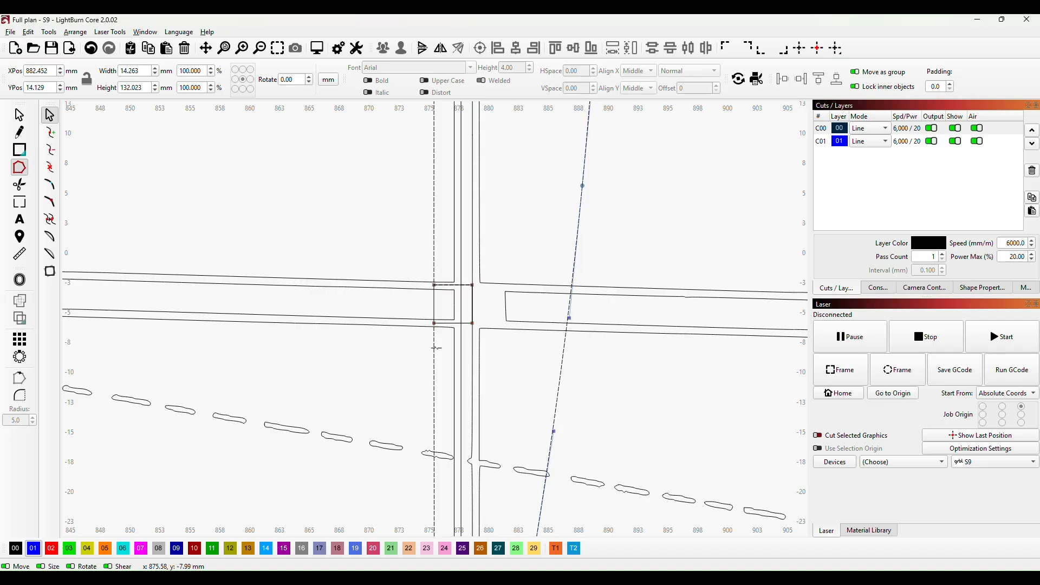
{"action": "scroll", "coordinate": [397, 365], "scroll_direction": "down", "scroll_amount": 5}
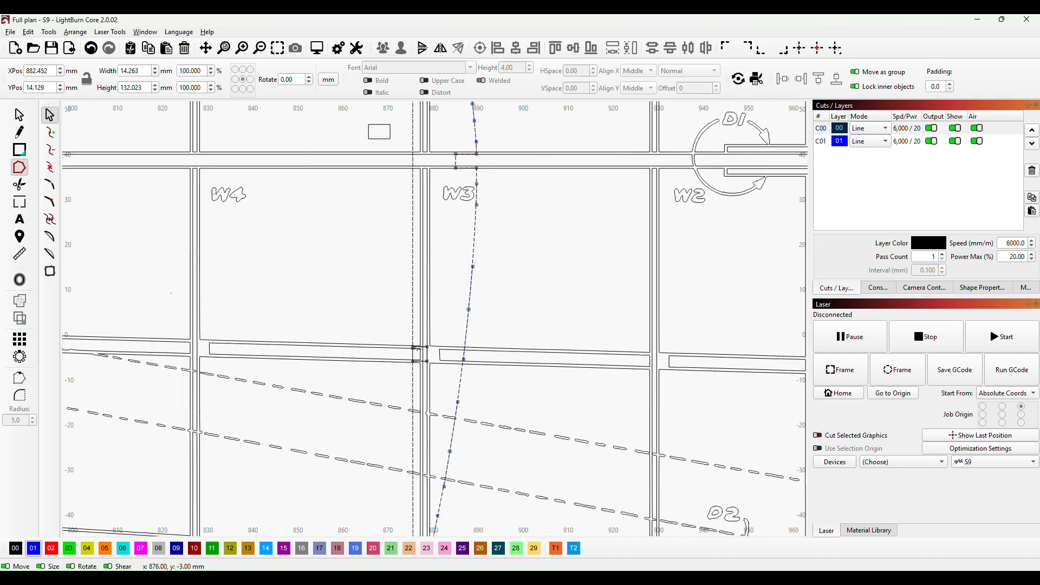
{"action": "left_click", "coordinate": [19, 115]}
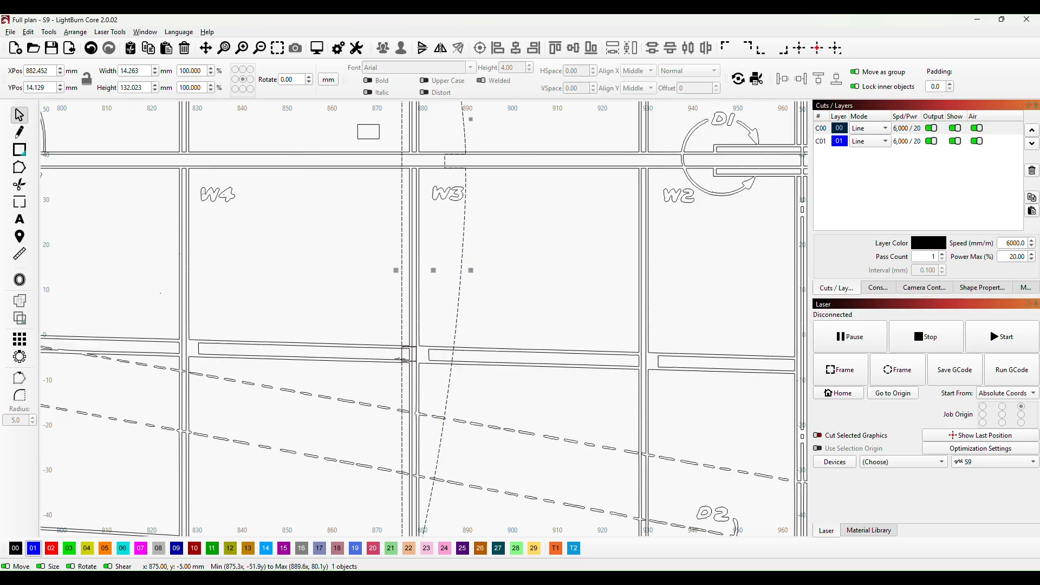
{"action": "left_click", "coordinate": [402, 357]}
{"action": "left_click_drag", "start_coordinate": [408, 357], "coordinate": [156, 323]}
Place the 4.8 × 3.2 mm rectangle over the W3 rib's upper spar notch, at X 887.2, Y 38.7 mm
{"action": "left_click_drag", "start_coordinate": [497, 244], "coordinate": [427, 361]}
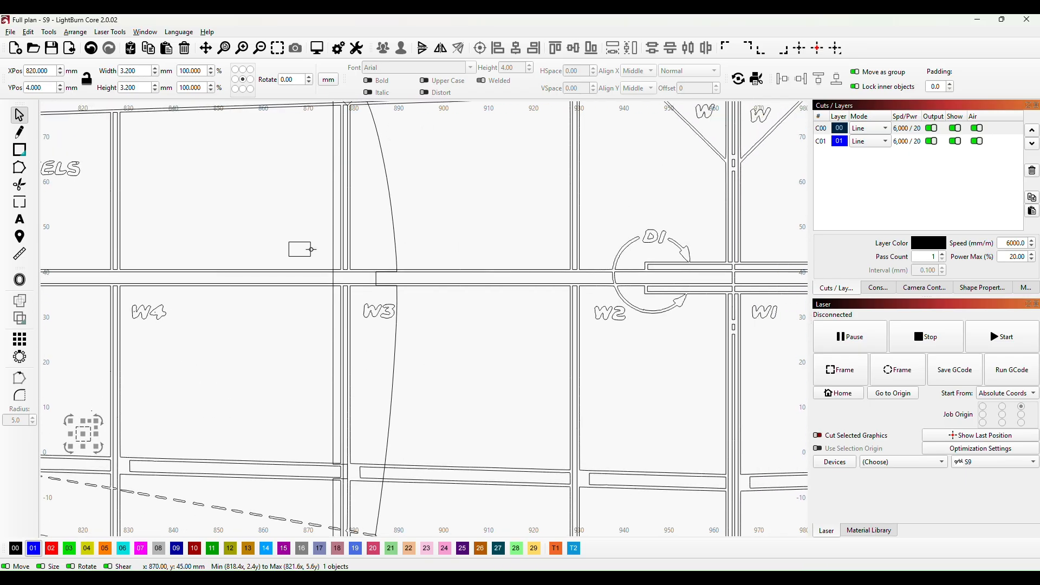
{"action": "left_click", "coordinate": [300, 249]}
{"action": "left_click_drag", "start_coordinate": [300, 249], "coordinate": [391, 284]}
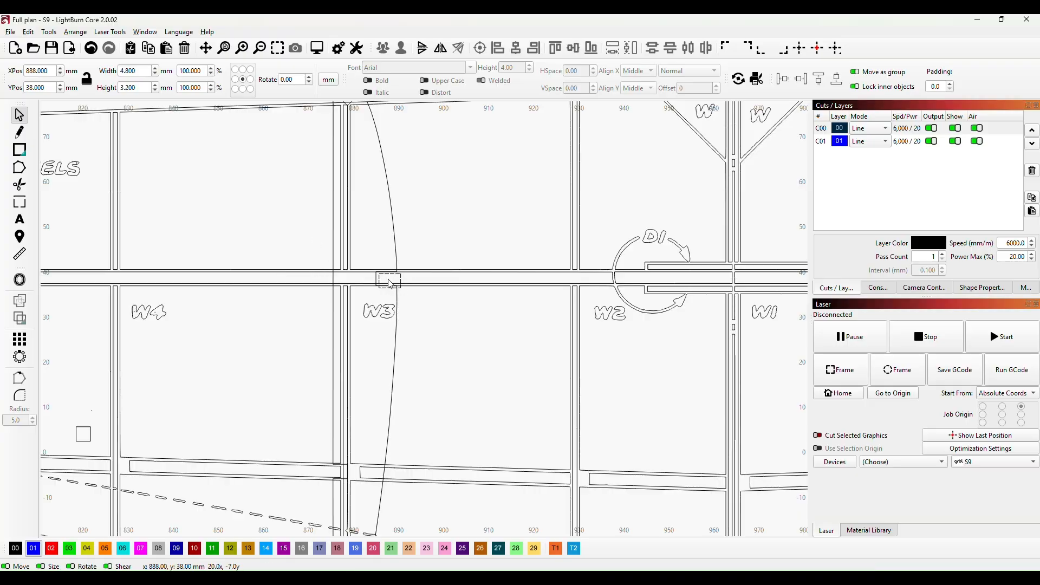
{"action": "scroll", "coordinate": [420, 325], "scroll_direction": "up", "scroll_amount": 6}
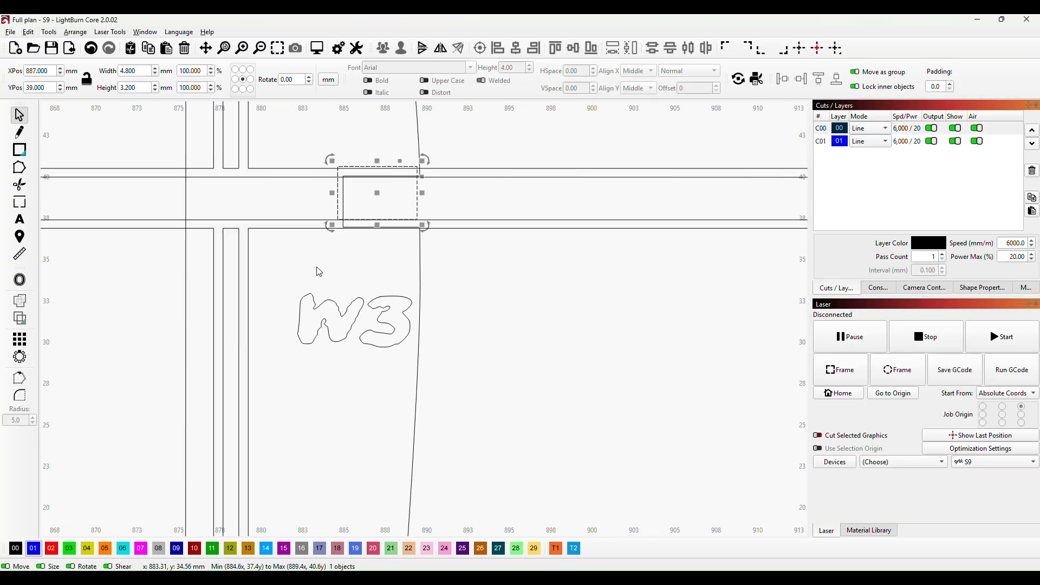
{"action": "left_click_drag", "start_coordinate": [340, 294], "coordinate": [346, 427]}
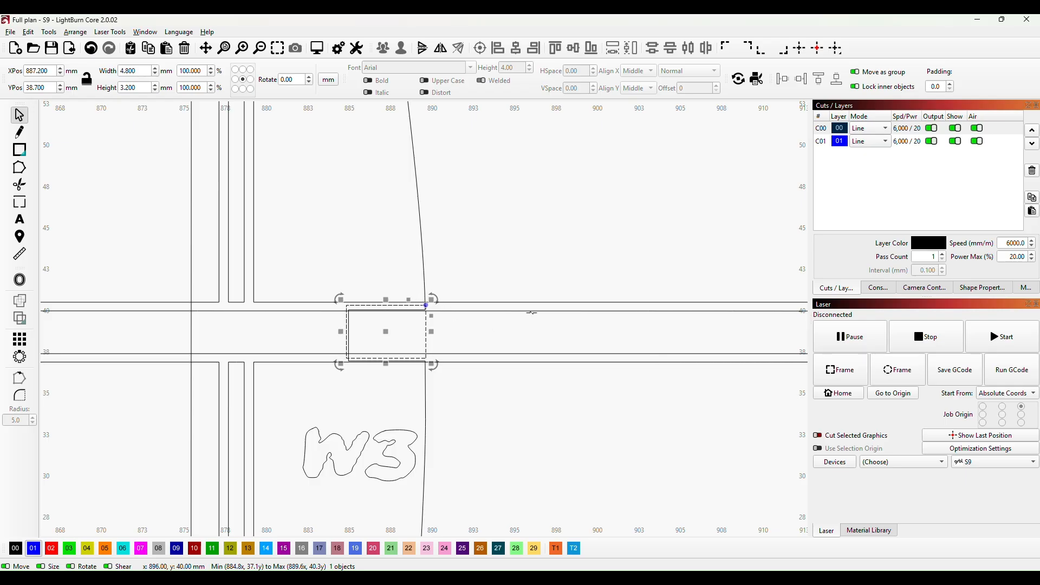
{"action": "key", "text": "Left"}
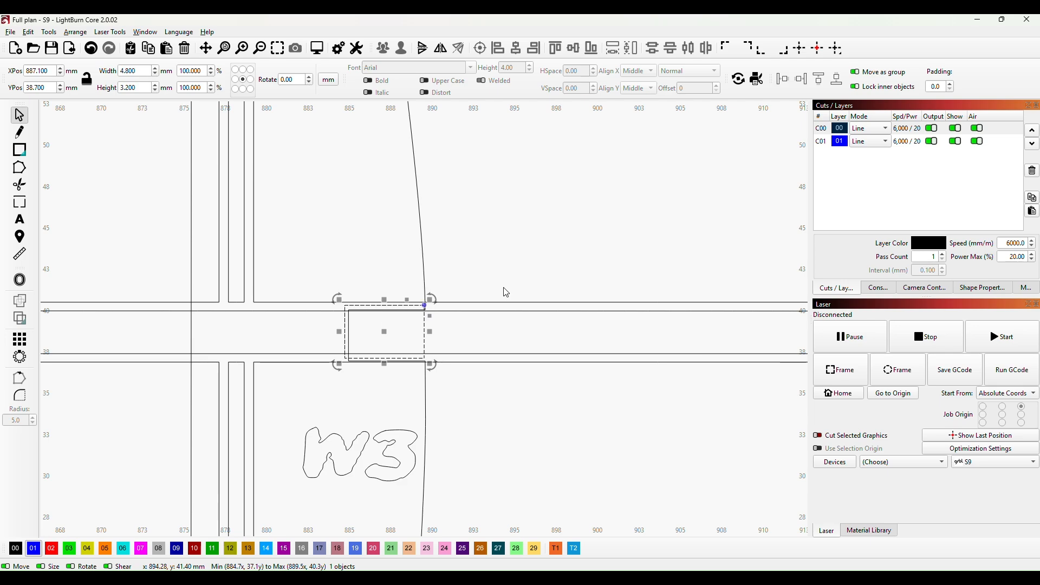
{"action": "key", "text": "Right"}
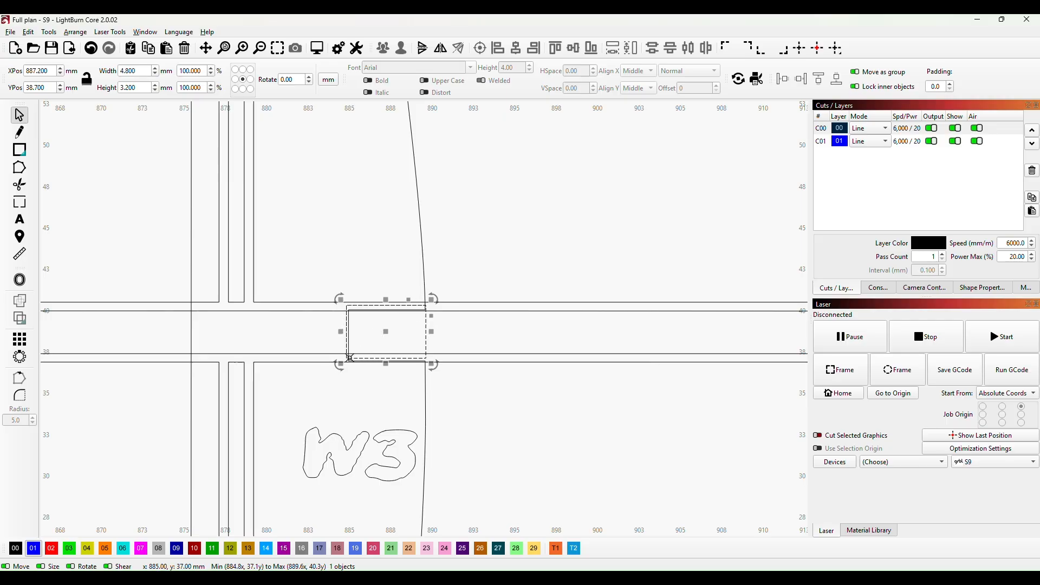
Move the upper notch's nodes on the W3 rib to match the corners of the 4.8 × 3.2 mm rectangle
{"action": "left_click", "coordinate": [420, 233]}
{"action": "left_click", "coordinate": [19, 168]}
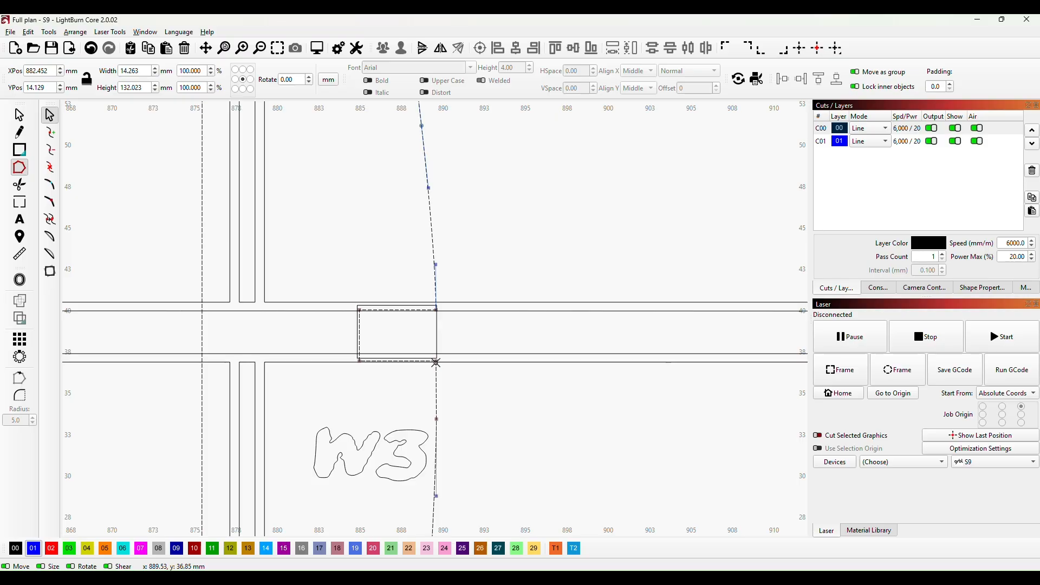
{"action": "left_click_drag", "start_coordinate": [436, 362], "coordinate": [438, 358]}
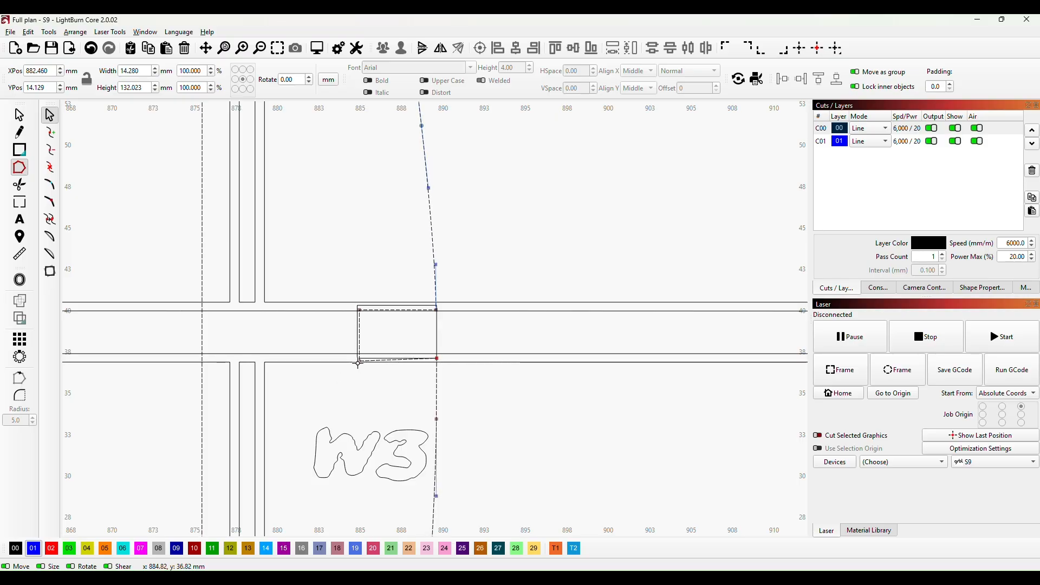
{"action": "left_click_drag", "start_coordinate": [360, 360], "coordinate": [358, 358]}
{"action": "left_click_drag", "start_coordinate": [359, 310], "coordinate": [358, 307]}
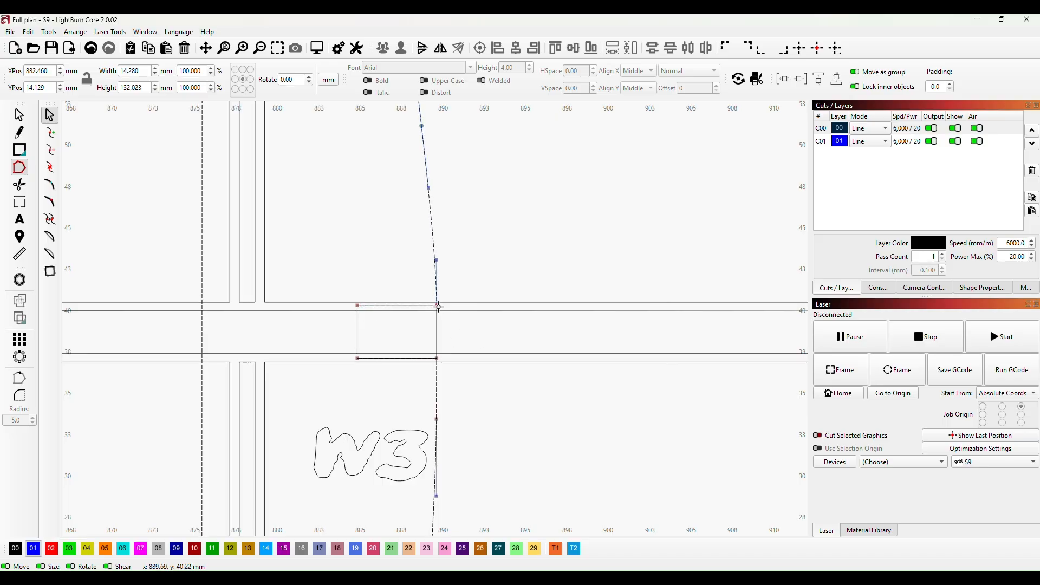
{"action": "scroll", "coordinate": [479, 352], "scroll_direction": "down", "scroll_amount": 5}
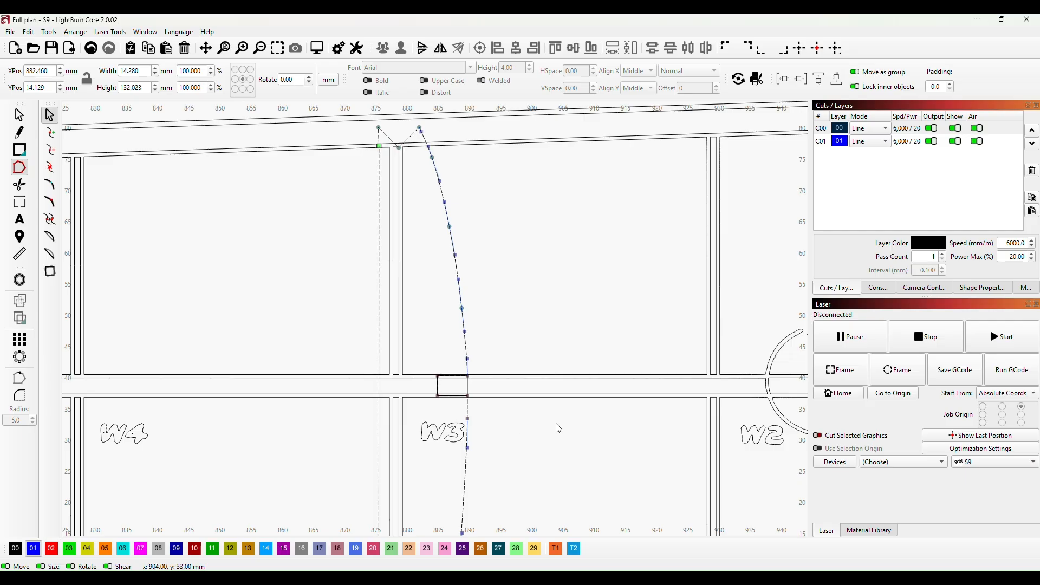
{"action": "scroll", "coordinate": [592, 303], "scroll_direction": "down", "scroll_amount": 5}
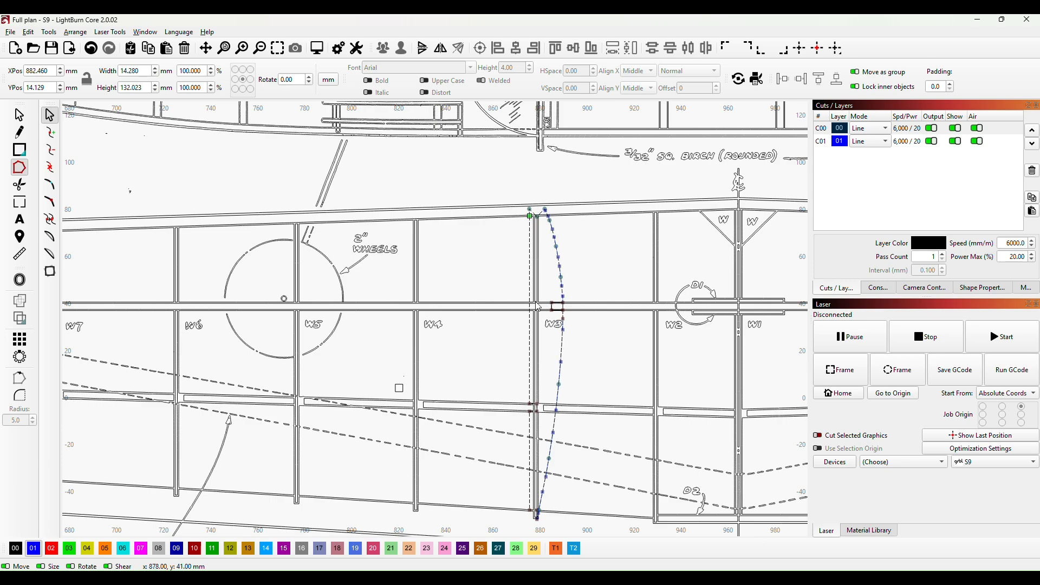
Set the 4.8 × 3.2 mm rectangle aside near the W4 rib line, at X 819, Y 45 mm
{"action": "left_click", "coordinate": [19, 114]}
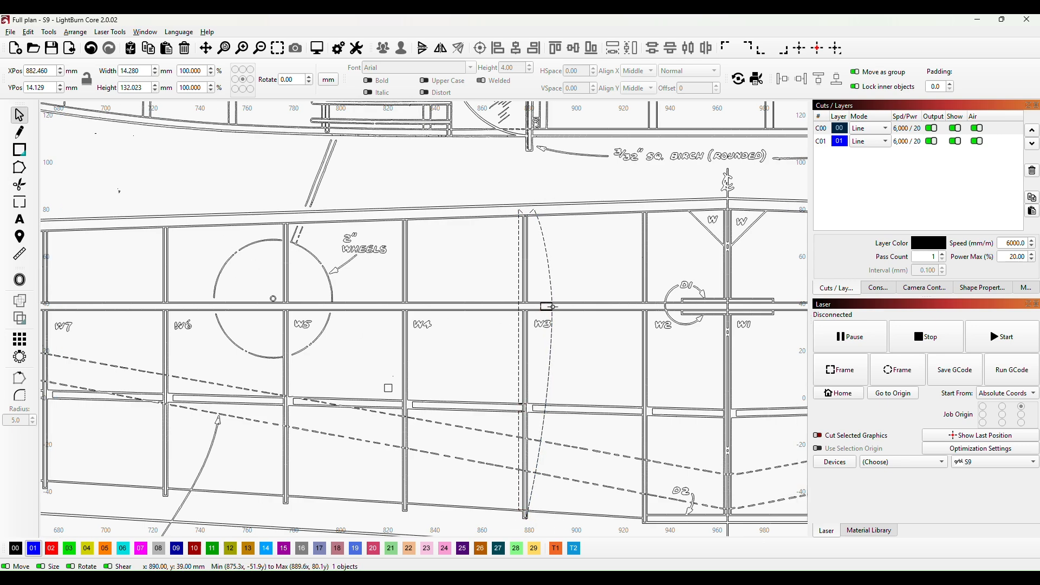
{"action": "left_click_drag", "start_coordinate": [546, 307], "coordinate": [385, 291]}
{"action": "left_click", "coordinate": [579, 355]}
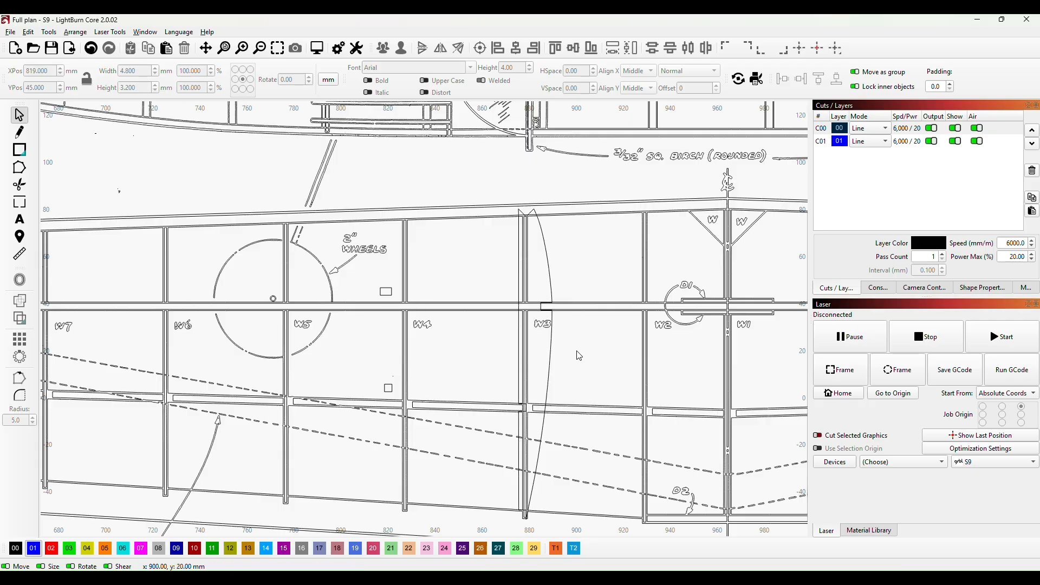
{"action": "scroll", "coordinate": [582, 360], "scroll_direction": "down", "scroll_amount": 2}
{"action": "scroll", "coordinate": [596, 390], "scroll_direction": "up", "scroll_amount": 1}
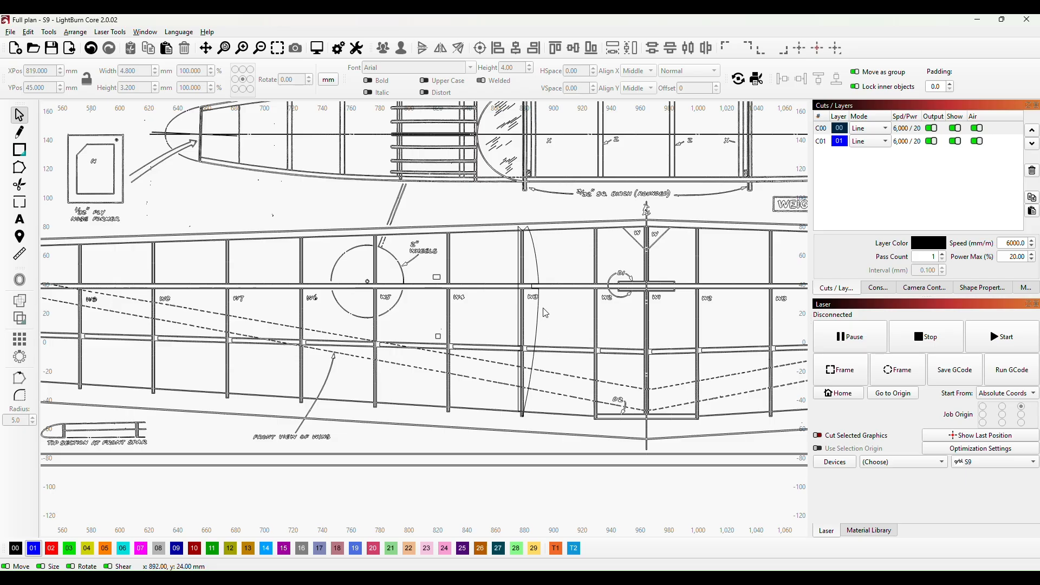
Lay the finished rib flat below rib W2 on the laser bed and label it W3
{"action": "left_click_drag", "start_coordinate": [164, 337], "coordinate": [315, 361]}
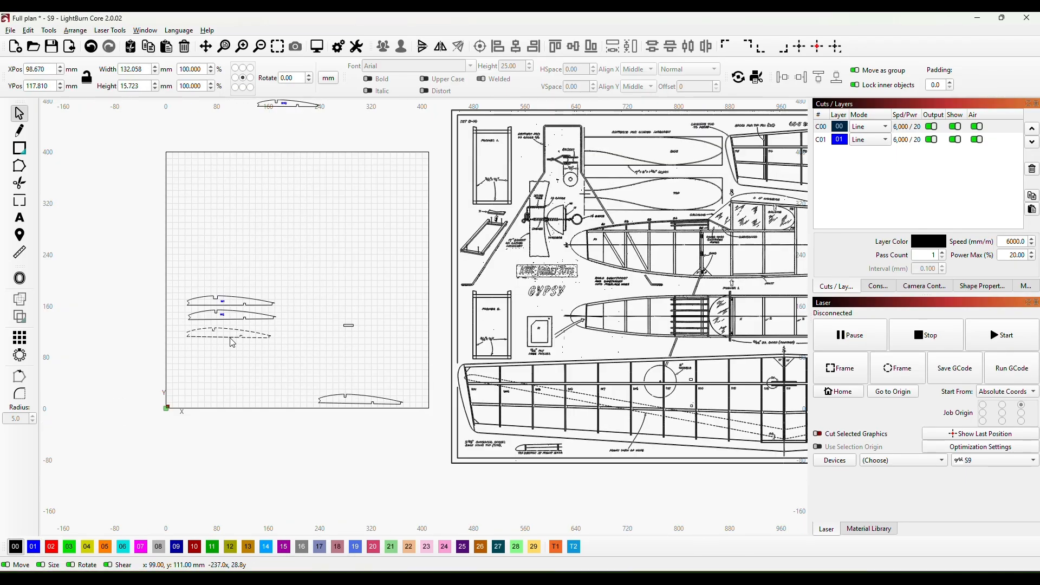
{"action": "scroll", "coordinate": [155, 327], "scroll_direction": "up", "scroll_amount": 3}
{"action": "left_click", "coordinate": [320, 298]}
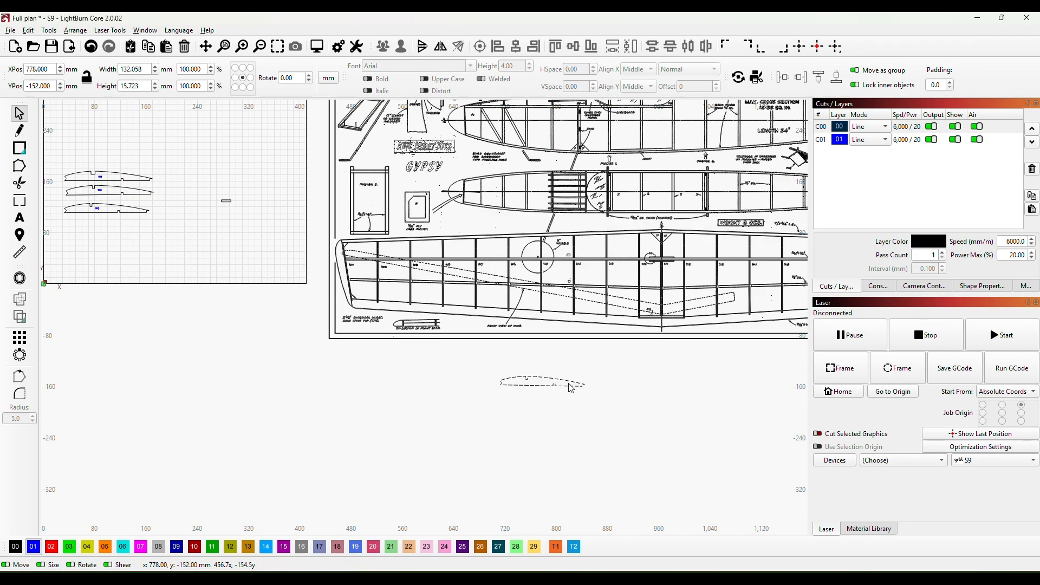
Stand a copy of rib W3 upright on the W4 rib line and scale it proportionally to about 126.9 mm long
{"action": "left_click", "coordinate": [19, 165]}
{"action": "left_click_drag", "start_coordinate": [571, 388], "coordinate": [577, 276]}
{"action": "left_click", "coordinate": [20, 113]}
{"action": "scroll", "coordinate": [585, 225], "scroll_direction": "up", "scroll_amount": 6}
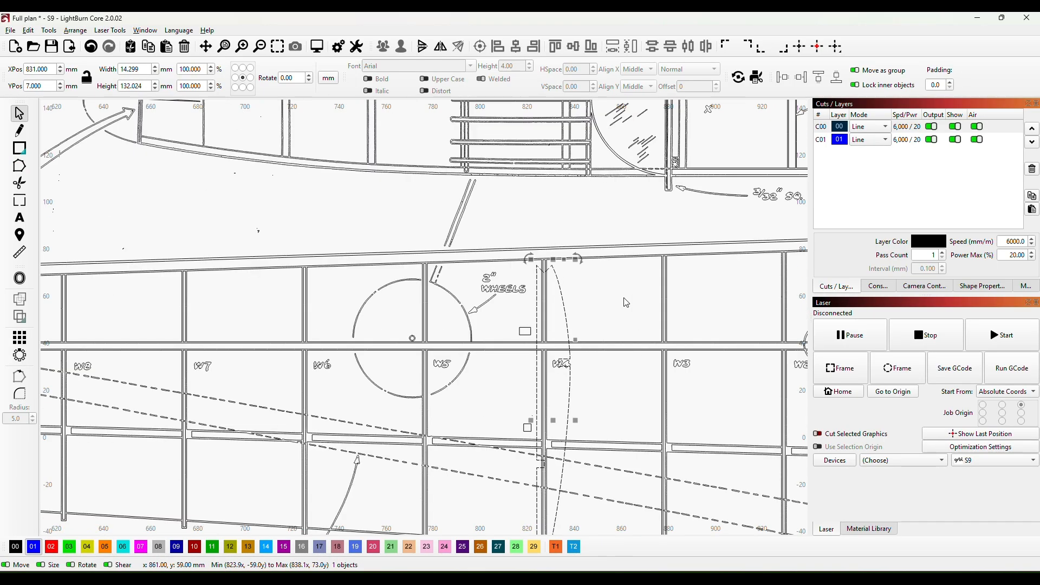
{"action": "scroll", "coordinate": [621, 303], "scroll_direction": "down", "scroll_amount": 2}
{"action": "scroll", "coordinate": [534, 217], "scroll_direction": "up", "scroll_amount": 5}
Place the 3.2 mm square over the W4 rib's lower notch at about X 826.0, Y -3.0 mm and match the notch nodes to it
{"action": "left_click_drag", "start_coordinate": [515, 309], "coordinate": [546, 350]}
{"action": "scroll", "coordinate": [585, 339], "scroll_direction": "up", "scroll_amount": 6}
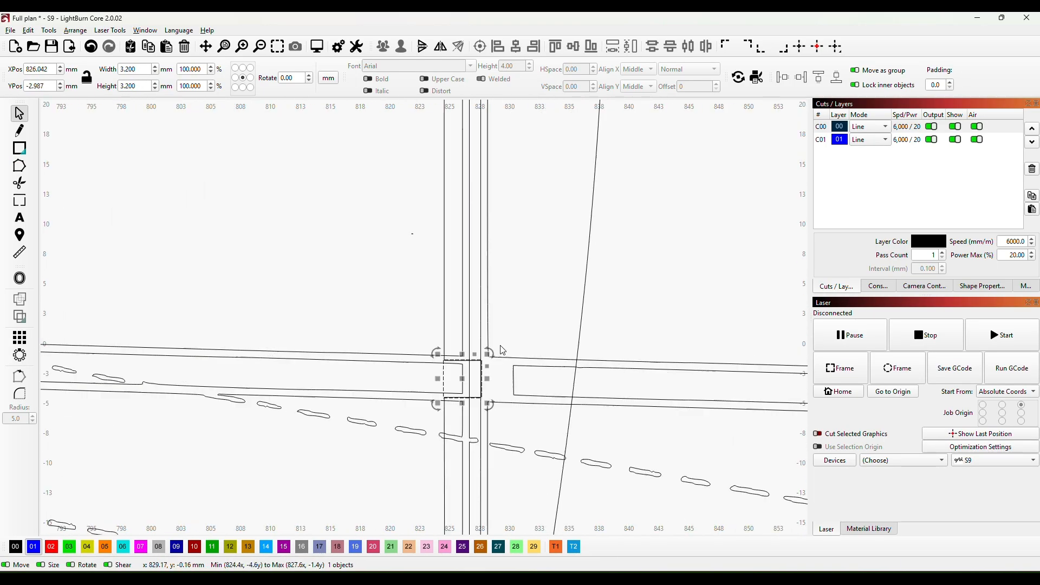
{"action": "scroll", "coordinate": [564, 332], "scroll_direction": "up", "scroll_amount": 2}
{"action": "left_click", "coordinate": [19, 165]}
{"action": "left_click_drag", "start_coordinate": [443, 362], "coordinate": [442, 364]}
{"action": "left_click_drag", "start_coordinate": [541, 363], "coordinate": [545, 365]}
{"action": "scroll", "coordinate": [607, 303], "scroll_direction": "down", "scroll_amount": 5}
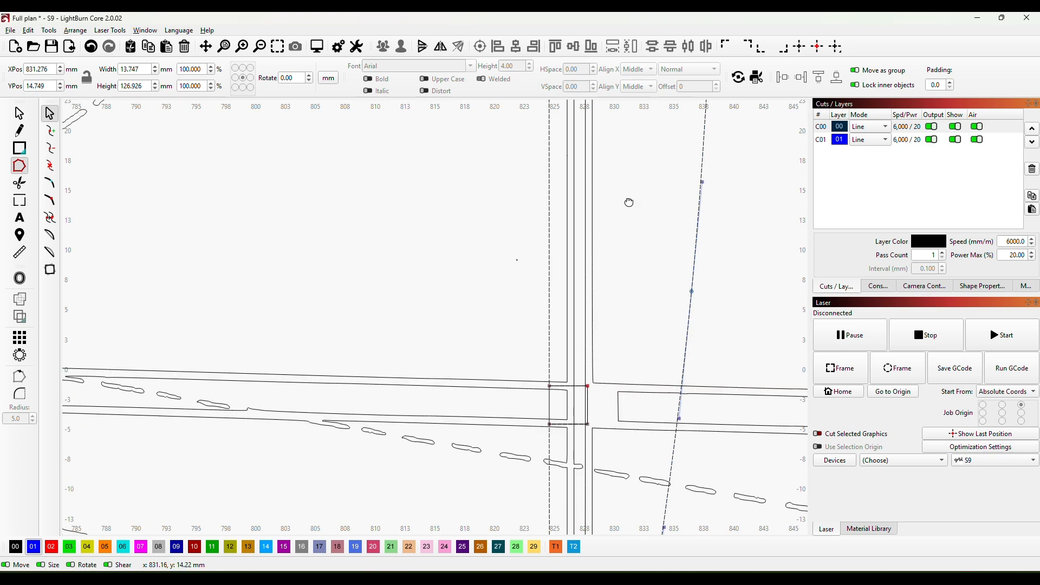
Set the square aside and place the 4.8 × 3.2 mm rectangle over the W4 rib's upper notch at X 835.7, Y 38.7 mm
{"action": "left_click", "coordinate": [19, 113]}
{"action": "scroll", "coordinate": [558, 423], "scroll_direction": "down", "scroll_amount": 3}
{"action": "left_click_drag", "start_coordinate": [552, 472], "coordinate": [300, 427]}
{"action": "left_click_drag", "start_coordinate": [520, 256], "coordinate": [597, 283]}
{"action": "scroll", "coordinate": [620, 281], "scroll_direction": "up", "scroll_amount": 6}
{"action": "left_click_drag", "start_coordinate": [475, 297], "coordinate": [466, 304]}
{"action": "left_click", "coordinate": [608, 197]}
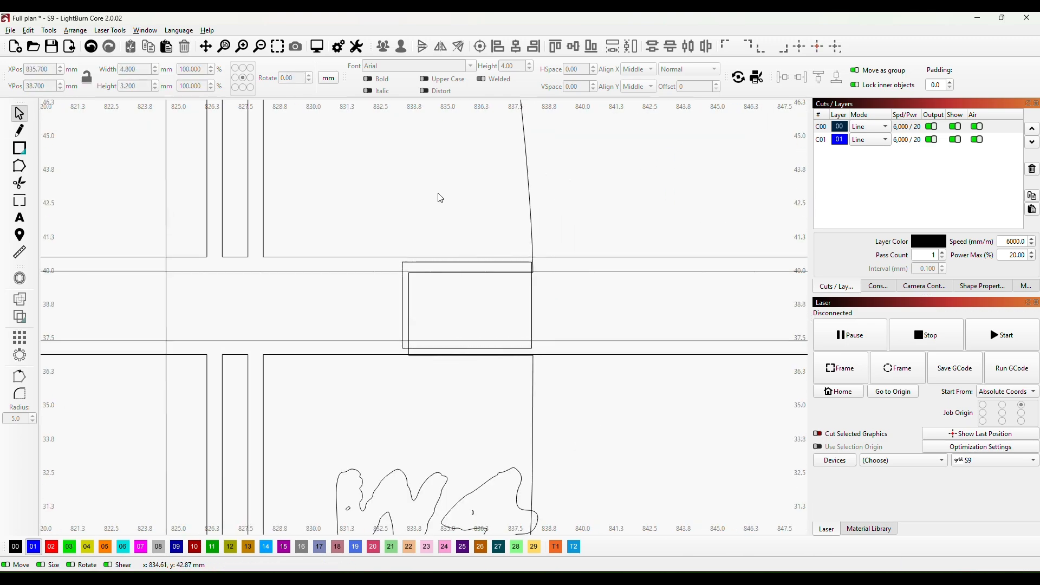
Move the upper notch's nodes on the W4 rib to match the 4.8 × 3.2 mm rectangle
{"action": "left_click", "coordinate": [20, 165]}
{"action": "left_click_drag", "start_coordinate": [543, 273], "coordinate": [542, 262]}
{"action": "left_click_drag", "start_coordinate": [419, 272], "coordinate": [414, 262]}
{"action": "left_click_drag", "start_coordinate": [419, 355], "coordinate": [413, 349]}
{"action": "scroll", "coordinate": [605, 288], "scroll_direction": "down", "scroll_amount": 7}
Move the finished W4 rib off the wing plan onto the laser bed, below rib W3
{"action": "left_click", "coordinate": [19, 113]}
{"action": "left_click_drag", "start_coordinate": [542, 189], "coordinate": [527, 390]}
{"action": "scroll", "coordinate": [487, 379], "scroll_direction": "down", "scroll_amount": 3}
{"action": "left_click_drag", "start_coordinate": [637, 440], "coordinate": [233, 301]}
{"action": "left_click_drag", "start_coordinate": [237, 334], "coordinate": [267, 298]}
Label the rib W4 with text and add tabs to its outline
{"action": "left_click", "coordinate": [19, 217]}
{"action": "scroll", "coordinate": [171, 318], "scroll_direction": "up", "scroll_amount": 4}
{"action": "left_click", "coordinate": [290, 278]}
{"action": "type", "text": "W4"}
{"action": "left_click", "coordinate": [19, 113]}
{"action": "left_click", "coordinate": [133, 221]}
{"action": "left_click", "coordinate": [20, 200]}
{"action": "key", "text": "ctrl+s"}
Paste a copy of rib W4, rotate it upright and move it onto the W5 rib line at about X 781, Y 12 mm
{"action": "left_click", "coordinate": [19, 113]}
{"action": "left_click", "coordinate": [309, 288]}
{"action": "scroll", "coordinate": [495, 291], "scroll_direction": "down", "scroll_amount": 4}
{"action": "key", "text": "ctrl+v"}
{"action": "key", "text": "period"}
{"action": "left_click_drag", "start_coordinate": [437, 227], "coordinate": [398, 244]}
{"action": "scroll", "coordinate": [401, 120], "scroll_direction": "up", "scroll_amount": 8}
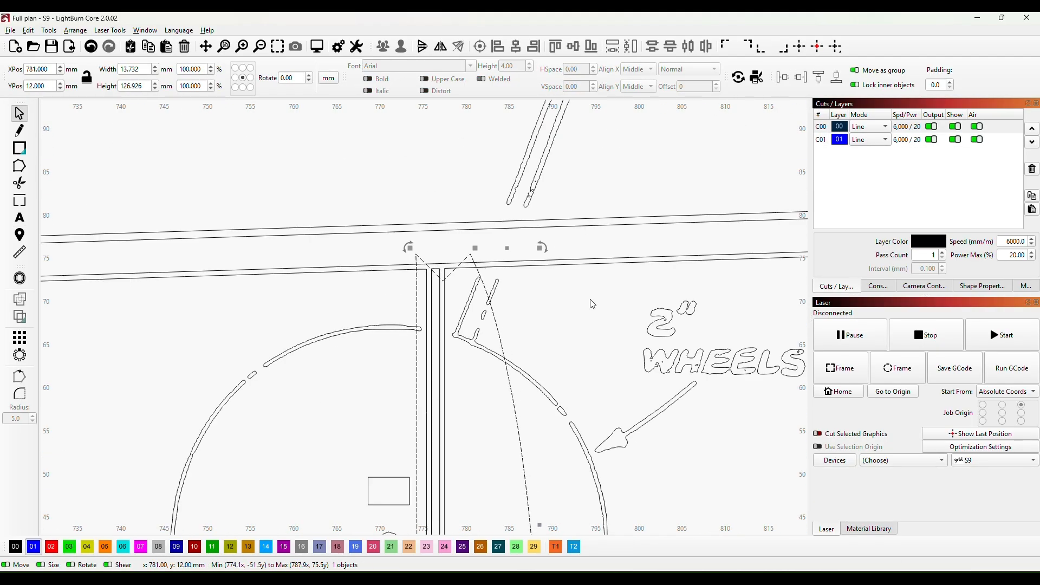
Scale the upright rib proportionally to the W5 length on the plan, about 121.8 mm
{"action": "scroll", "coordinate": [590, 299], "scroll_direction": "down", "scroll_amount": 12}
{"action": "scroll", "coordinate": [592, 449], "scroll_direction": "up", "scroll_amount": 9}
{"action": "left_click_drag", "start_coordinate": [464, 296], "coordinate": [469, 264]}
{"action": "scroll", "coordinate": [374, 314], "scroll_direction": "down", "scroll_amount": 7}
Place the 3.2 mm square over the W5 rib's lower notch at about X 775.4, Y -1.4 mm and match the notch nodes to it
{"action": "scroll", "coordinate": [380, 245], "scroll_direction": "up", "scroll_amount": 9}
{"action": "left_click_drag", "start_coordinate": [443, 209], "coordinate": [484, 274]}
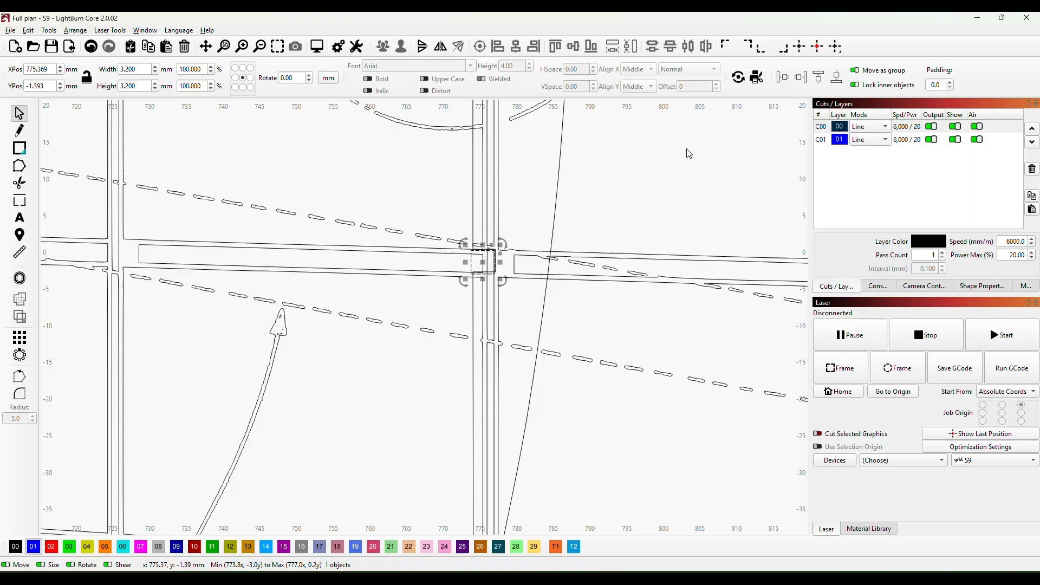
{"action": "left_click", "coordinate": [20, 166]}
{"action": "scroll", "coordinate": [495, 285], "scroll_direction": "up", "scroll_amount": 6}
{"action": "left_click", "coordinate": [497, 216]}
{"action": "scroll", "coordinate": [417, 450], "scroll_direction": "down", "scroll_amount": 9}
Place the 4.8 × 3.2 mm rectangle over the W5 rib's upper notch and match the notch nodes to it
{"action": "left_click", "coordinate": [20, 113]}
{"action": "scroll", "coordinate": [442, 162], "scroll_direction": "up", "scroll_amount": 4}
{"action": "left_click_drag", "start_coordinate": [367, 214], "coordinate": [480, 296]}
{"action": "left_click", "coordinate": [19, 166]}
{"action": "scroll", "coordinate": [503, 289], "scroll_direction": "up", "scroll_amount": 5}
{"action": "scroll", "coordinate": [605, 321], "scroll_direction": "down", "scroll_amount": 10}
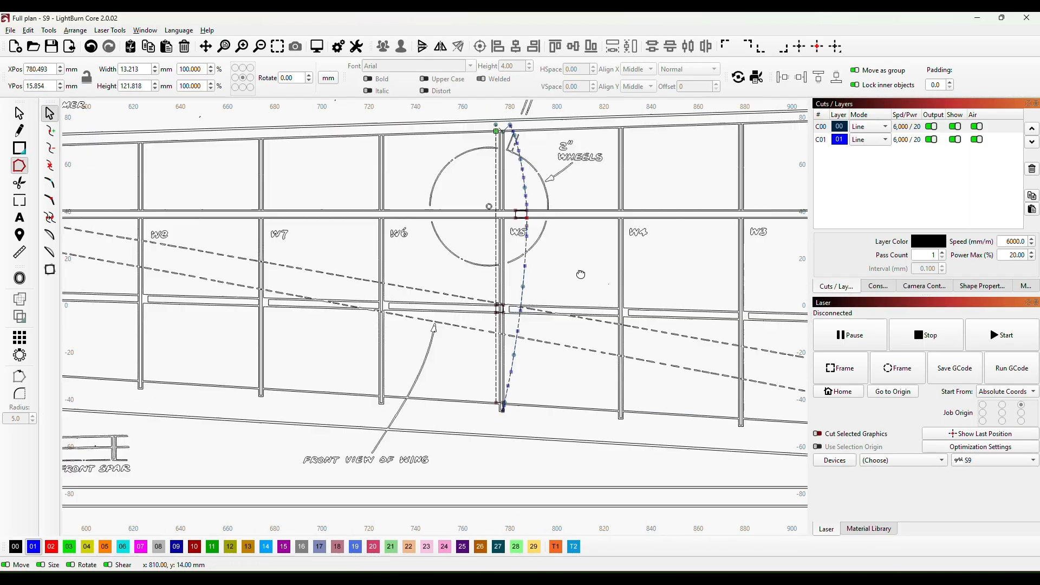
Set the notch rectangle and the 3.2 mm square aside near the W6 rib line
{"action": "left_click", "coordinate": [19, 114]}
{"action": "scroll", "coordinate": [550, 216], "scroll_direction": "down", "scroll_amount": 2}
{"action": "left_click_drag", "start_coordinate": [579, 220], "coordinate": [457, 204]}
{"action": "left_click_drag", "start_coordinate": [570, 288], "coordinate": [464, 298]}
{"action": "scroll", "coordinate": [399, 217], "scroll_direction": "down", "scroll_amount": 2}
Move the W5 rib off the plan, rotate it flat and lay it on the laser bed below rib W4
{"action": "left_click_drag", "start_coordinate": [513, 227], "coordinate": [479, 434]}
{"action": "key", "text": "comma"}
{"action": "scroll", "coordinate": [520, 401], "scroll_direction": "down", "scroll_amount": 3}
{"action": "left_click_drag", "start_coordinate": [520, 401], "coordinate": [292, 271]}
{"action": "scroll", "coordinate": [327, 318], "scroll_direction": "down", "scroll_amount": 1}
{"action": "left_click_drag", "start_coordinate": [352, 359], "coordinate": [271, 328]}
Label the rib W5 with text and add tabs to its outline
{"action": "left_click", "coordinate": [20, 217]}
{"action": "left_click_drag", "start_coordinate": [493, 362], "coordinate": [274, 346]}
{"action": "left_click", "coordinate": [405, 365]}
{"action": "type", "text": "W5"}
{"action": "left_click", "coordinate": [19, 113]}
{"action": "right_click", "coordinate": [419, 369]}
{"action": "left_click", "coordinate": [20, 200]}
Move the upright rib copy onto the W6 rib line, fine-adjusting it to about X 728.9, Y 14.1 mm
{"action": "left_click", "coordinate": [20, 113]}
{"action": "scroll", "coordinate": [477, 383], "scroll_direction": "up", "scroll_amount": 5}
{"action": "left_click_drag", "start_coordinate": [525, 529], "coordinate": [424, 282]}
{"action": "scroll", "coordinate": [416, 292], "scroll_direction": "up", "scroll_amount": 9}
{"action": "key", "text": "ctrl+Left"}
{"action": "key", "text": "ctrl+Up"}
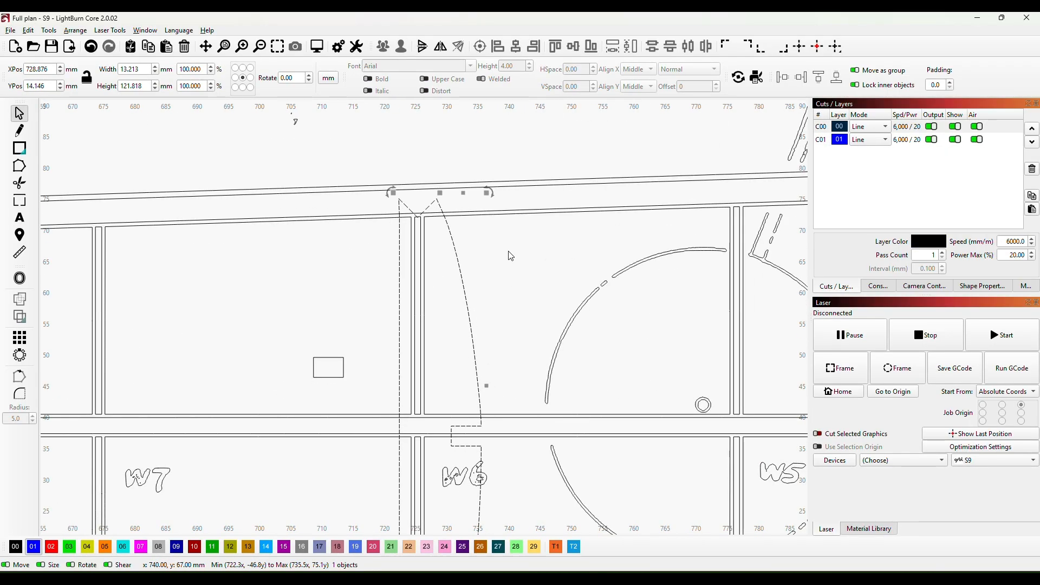
Scale the upright rib proportionally to the W6 length on the plan, about 116.8 mm
{"action": "scroll", "coordinate": [516, 249], "scroll_direction": "down", "scroll_amount": 8}
{"action": "scroll", "coordinate": [501, 406], "scroll_direction": "up", "scroll_amount": 9}
{"action": "left_click_drag", "start_coordinate": [436, 404], "coordinate": [440, 369]}
{"action": "scroll", "coordinate": [548, 226], "scroll_direction": "down", "scroll_amount": 2}
{"action": "scroll", "coordinate": [549, 226], "scroll_direction": "down", "scroll_amount": 3}
Place the 3.2 mm square over the W6 rib's lower notch at about X 724.5, Y -0.1 mm and match the notch nodes to it
{"action": "left_click_drag", "start_coordinate": [488, 181], "coordinate": [511, 158]}
{"action": "scroll", "coordinate": [524, 152], "scroll_direction": "up", "scroll_amount": 9}
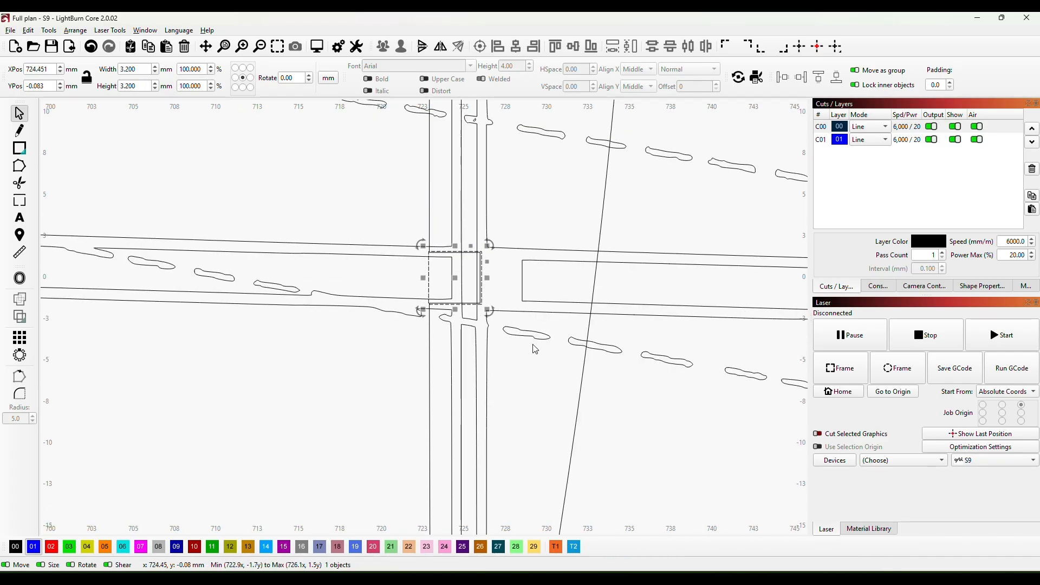
{"action": "scroll", "coordinate": [467, 306], "scroll_direction": "up", "scroll_amount": 4}
{"action": "left_click", "coordinate": [20, 165]}
{"action": "scroll", "coordinate": [450, 338], "scroll_direction": "down", "scroll_amount": 7}
Place the 4.8 × 3.2 mm rectangle over the W6 rib's upper notch, fine-adjust it and match the notch nodes to it
{"action": "left_click", "coordinate": [20, 113]}
{"action": "scroll", "coordinate": [542, 352], "scroll_direction": "down", "scroll_amount": 3}
{"action": "left_click_drag", "start_coordinate": [276, 341], "coordinate": [554, 324]}
{"action": "scroll", "coordinate": [574, 342], "scroll_direction": "up", "scroll_amount": 8}
{"action": "key", "text": "ctrl+Right"}
{"action": "key", "text": "ctrl+Down"}
{"action": "key", "text": "ctrl+Down"}
{"action": "key", "text": "ctrl+Down"}
{"action": "left_click", "coordinate": [19, 166]}
{"action": "scroll", "coordinate": [615, 273], "scroll_direction": "down", "scroll_amount": 7}
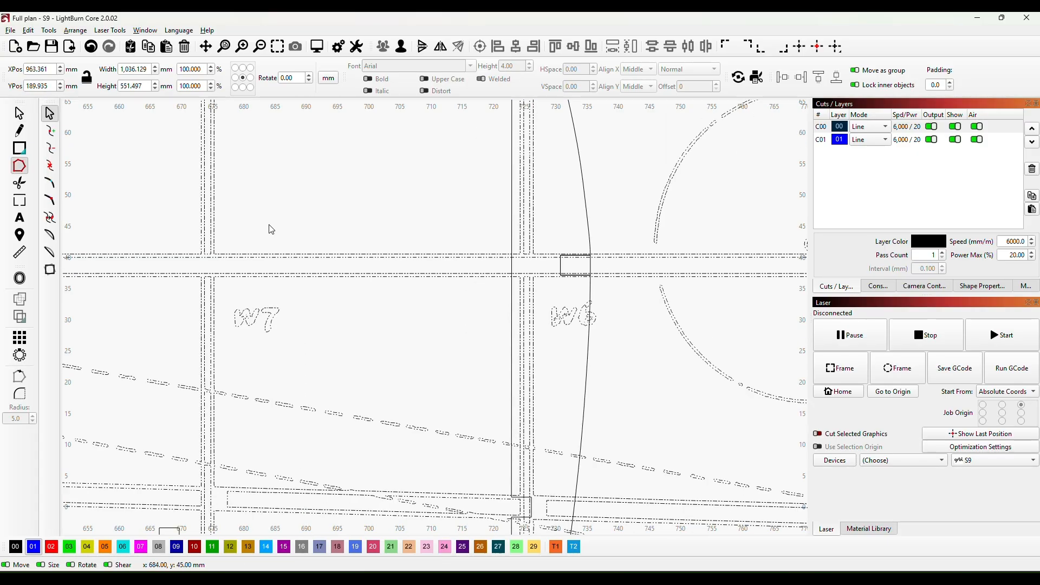
Move the W6 rib off the wing plan and duplicate it below the plan
{"action": "left_click", "coordinate": [20, 113]}
{"action": "left_click", "coordinate": [561, 265]}
{"action": "scroll", "coordinate": [478, 152], "scroll_direction": "down", "scroll_amount": 6}
{"action": "left_click", "coordinate": [489, 325]}
{"action": "left_click_drag", "start_coordinate": [467, 252], "coordinate": [394, 382]}
{"action": "key", "text": "ctrl+z"}
{"action": "key", "text": "ctrl+d"}
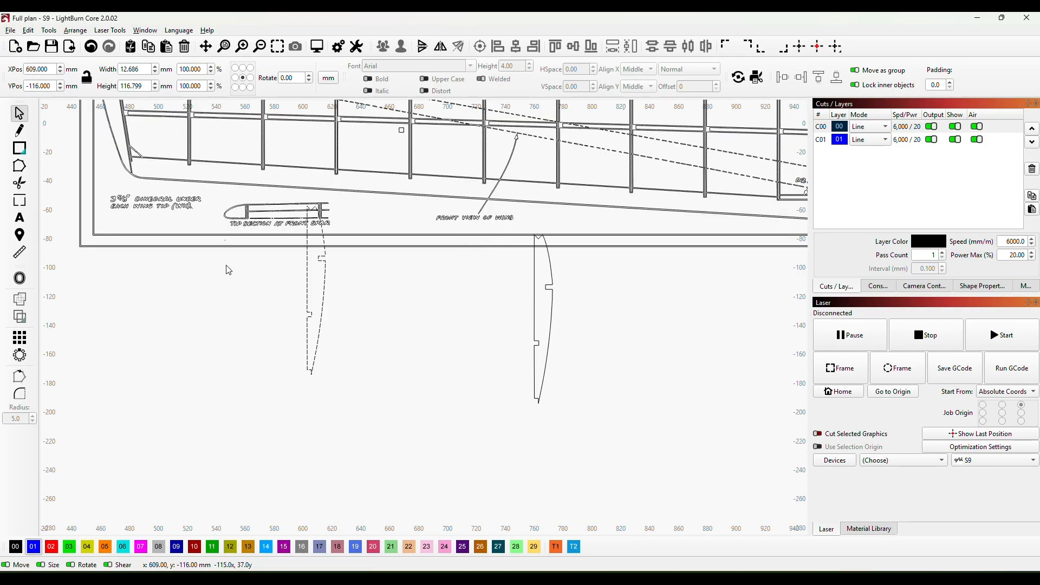
Lay one of the W6 ribs flat on the laser bed below rib W5
{"action": "scroll", "coordinate": [483, 343], "scroll_direction": "down", "scroll_amount": 3}
{"action": "left_click_drag", "start_coordinate": [727, 507], "coordinate": [369, 341]}
{"action": "left_click_drag", "start_coordinate": [354, 288], "coordinate": [311, 359]}
{"action": "left_click_drag", "start_coordinate": [368, 341], "coordinate": [251, 337]}
{"action": "scroll", "coordinate": [251, 371], "scroll_direction": "up", "scroll_amount": 5}
Label the rib W6 with text and add tabs to its outline
{"action": "left_click", "coordinate": [19, 217]}
{"action": "left_click", "coordinate": [236, 296]}
{"action": "type", "text": "W6"}
{"action": "left_click", "coordinate": [19, 113]}
{"action": "scroll", "coordinate": [419, 271], "scroll_direction": "down", "scroll_amount": 2}
{"action": "left_click", "coordinate": [20, 200]}
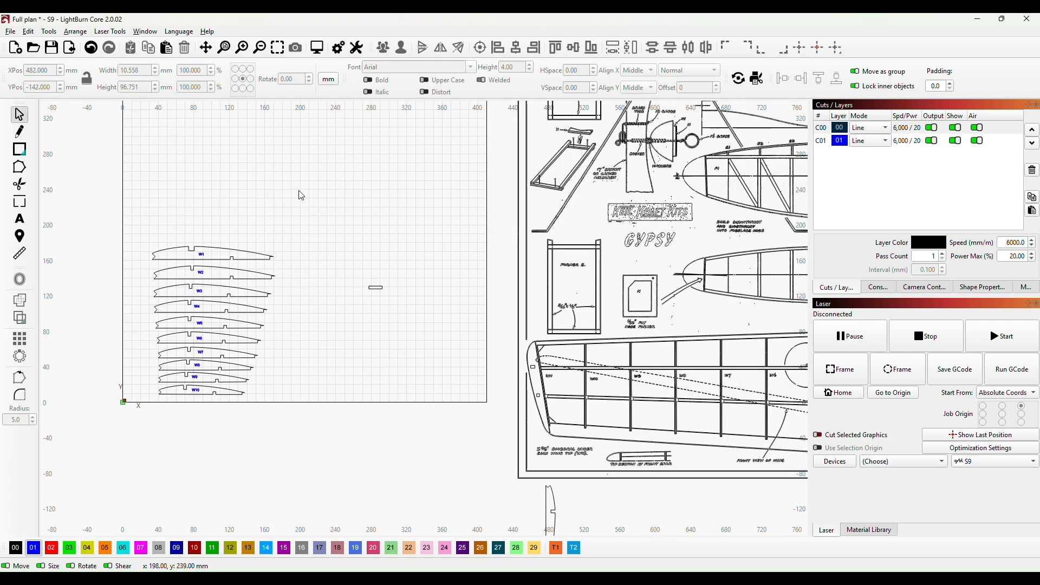
Move the upright rib from below the plan to beside the W11 line at the wing tip, at X 492, Y 17 mm
{"action": "left_click_drag", "start_coordinate": [410, 386], "coordinate": [277, 362]}
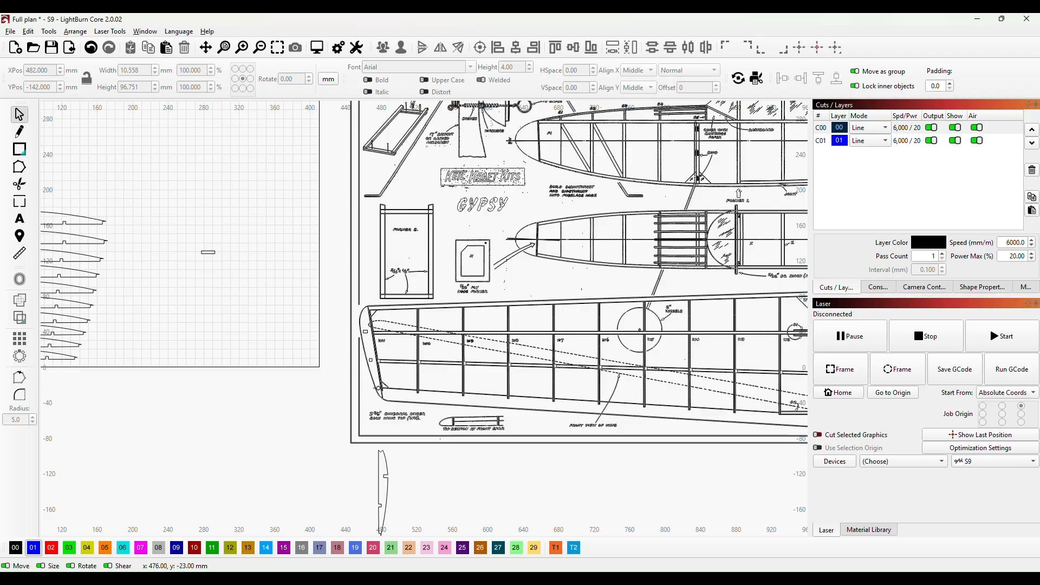
{"action": "left_click_drag", "start_coordinate": [386, 487], "coordinate": [394, 358]}
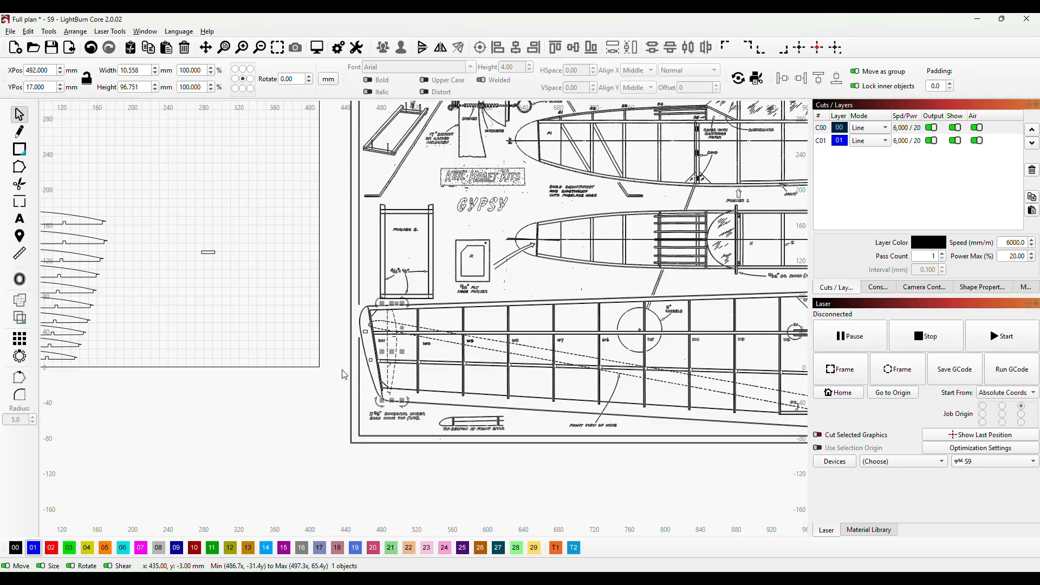
{"action": "scroll", "coordinate": [335, 359], "scroll_direction": "up", "scroll_amount": 5}
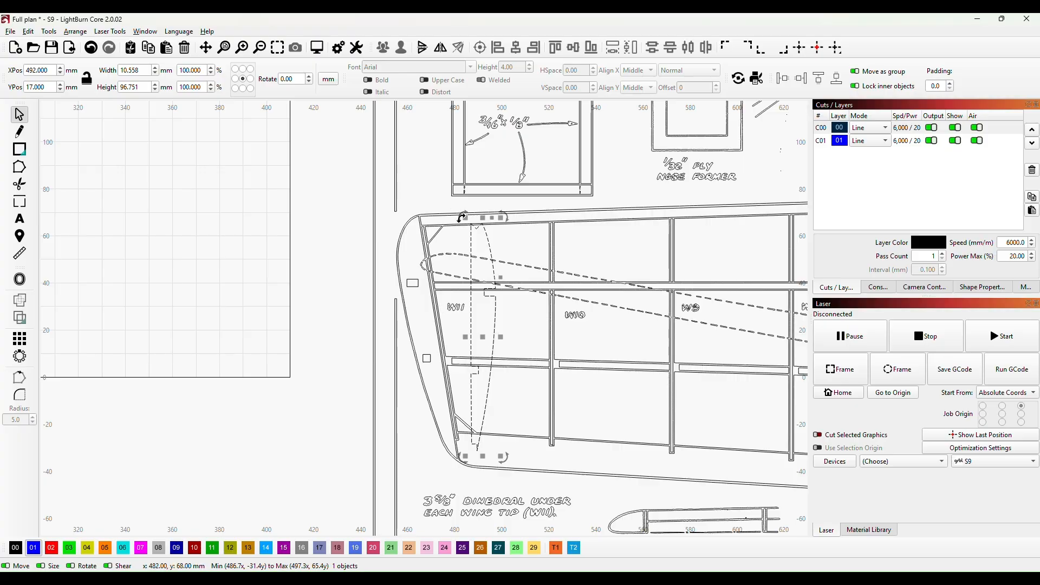
Rotate the rib to match the slanted W11 line and move it onto that line at about X 473.4, Y 18.2 mm
{"action": "left_click_drag", "start_coordinate": [463, 216], "coordinate": [444, 236]}
{"action": "left_click_drag", "start_coordinate": [494, 344], "coordinate": [448, 345]}
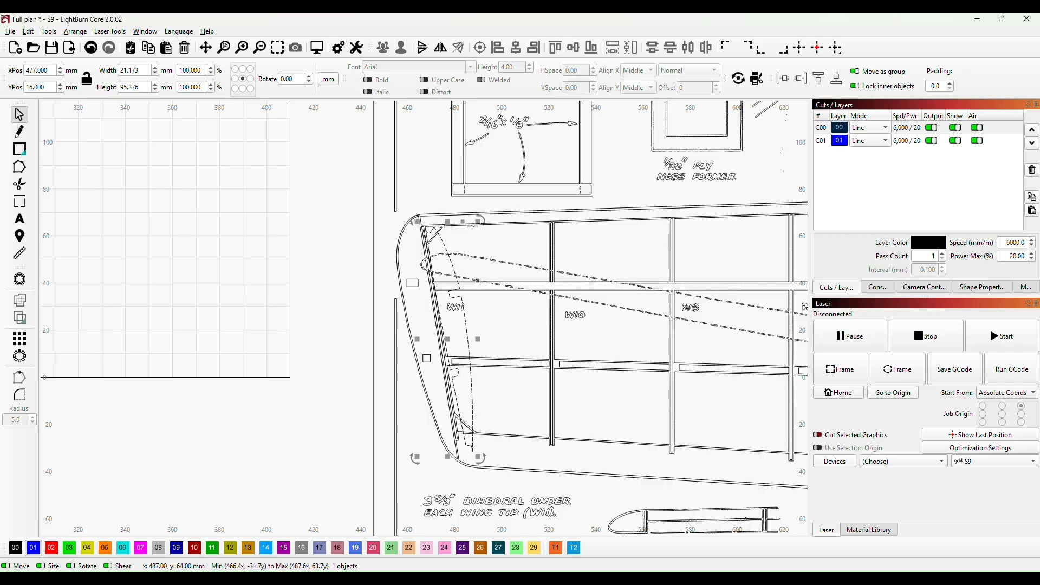
{"action": "left_click_drag", "start_coordinate": [481, 219], "coordinate": [485, 226]}
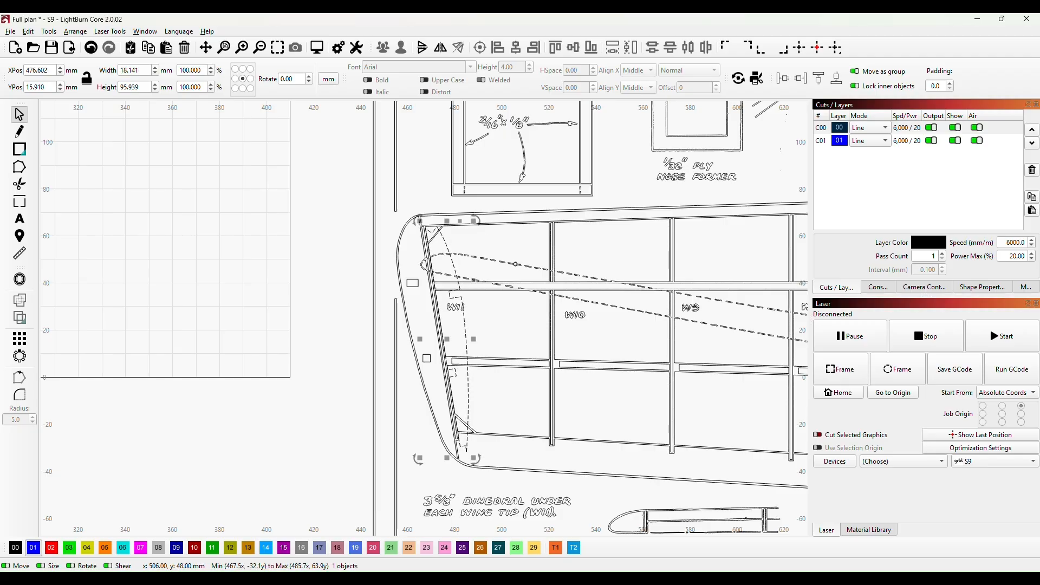
{"action": "key", "text": "Up"}
{"action": "key", "text": "Up"}
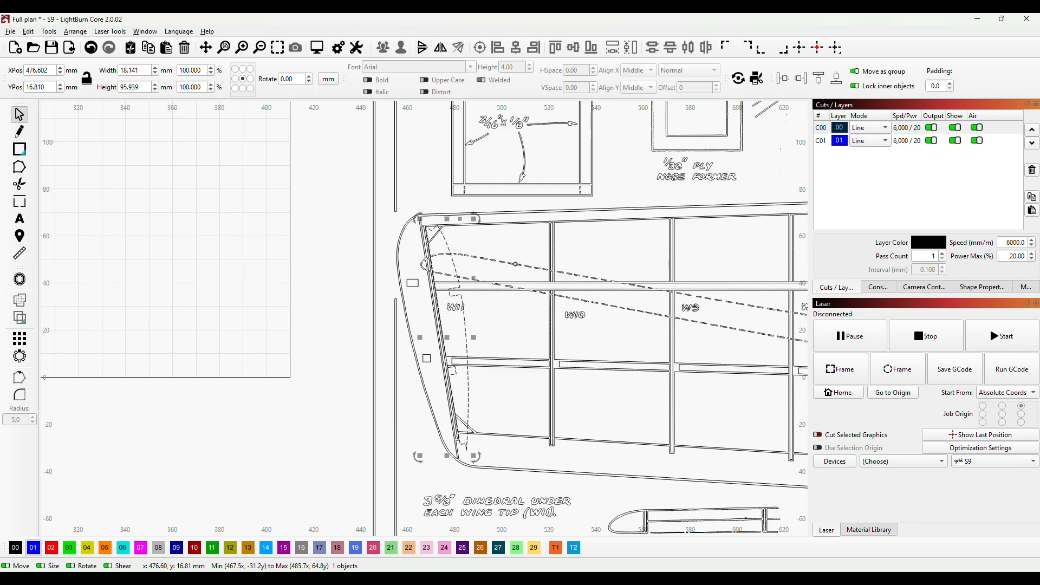
{"action": "left_click_drag", "start_coordinate": [447, 335], "coordinate": [439, 333]}
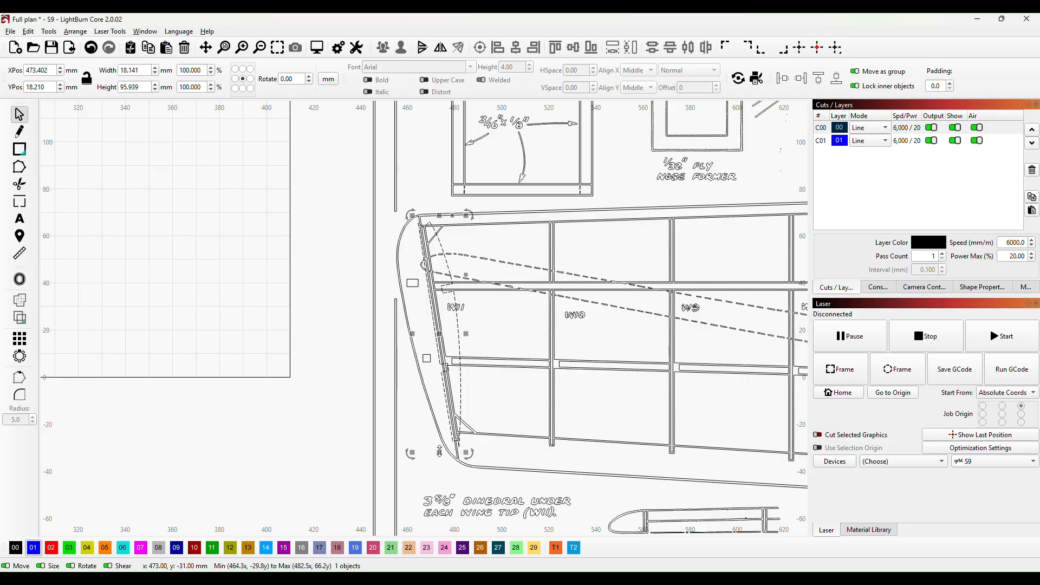
Shorten the rib on the slanted W11 line to a height of about 92 mm and shift it toward the wing tip
{"action": "left_click", "coordinate": [439, 441]}
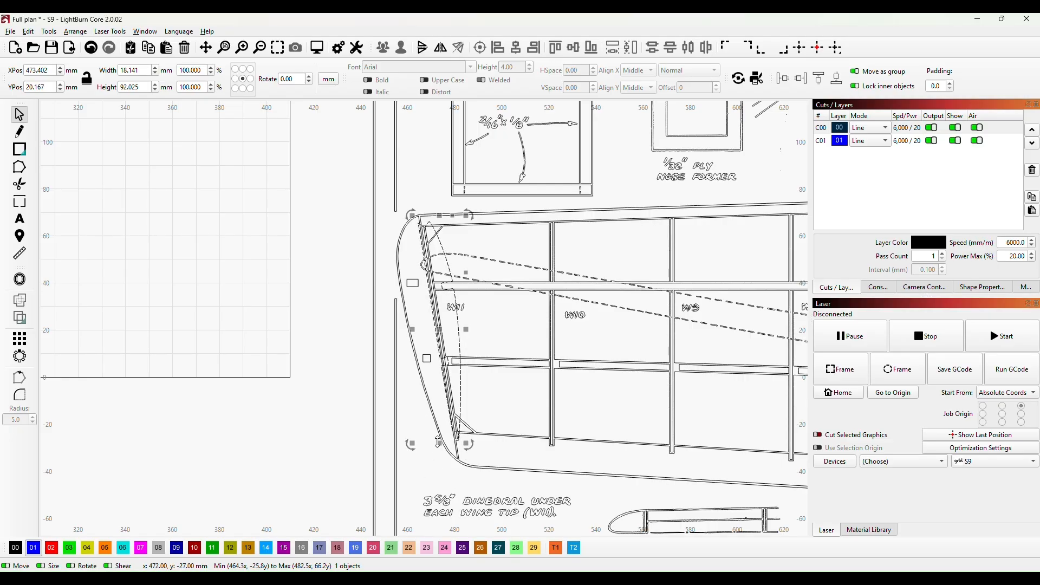
{"action": "left_click", "coordinate": [517, 349]}
{"action": "scroll", "coordinate": [487, 336], "scroll_direction": "up", "scroll_amount": 2}
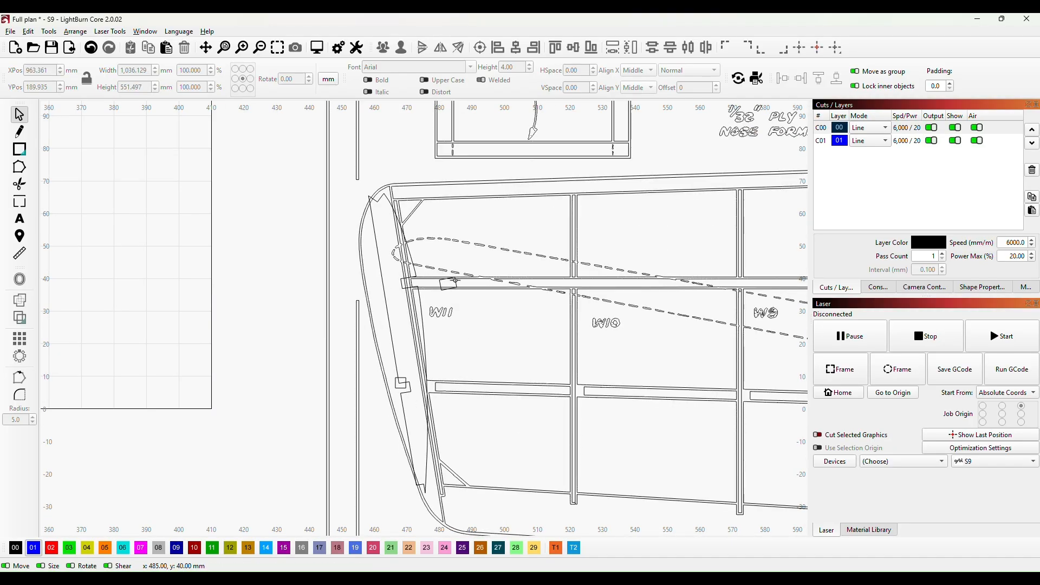
Move the tilted notch rectangle onto the front spar where it crosses the W11 line, at about X 471.4, Y 38.5 mm
{"action": "left_click", "coordinate": [450, 285]}
{"action": "left_click_drag", "start_coordinate": [447, 285], "coordinate": [411, 283]}
{"action": "scroll", "coordinate": [406, 312], "scroll_direction": "up", "scroll_amount": 4}
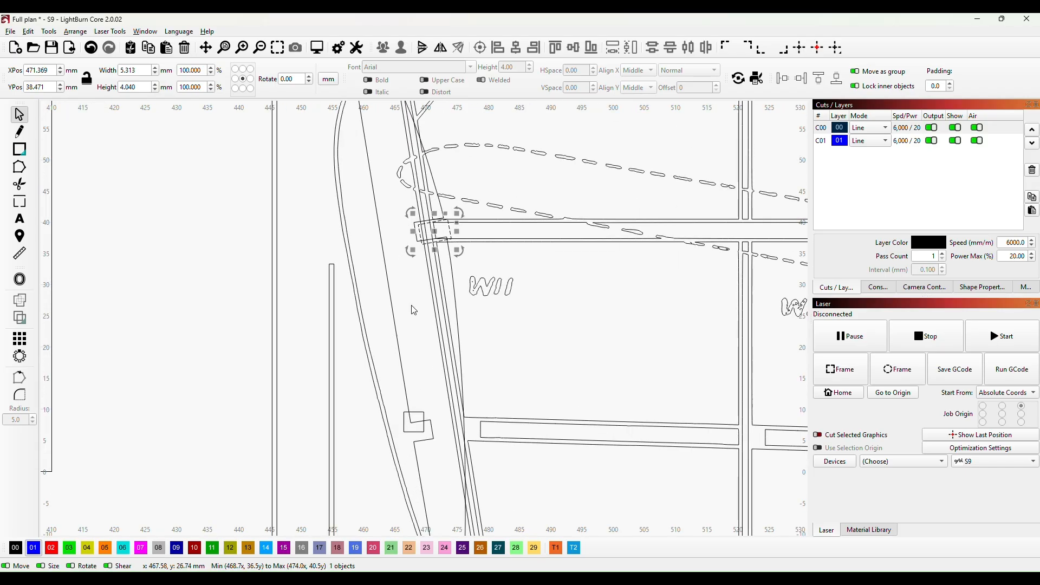
{"action": "scroll", "coordinate": [532, 220], "scroll_direction": "up", "scroll_amount": 2}
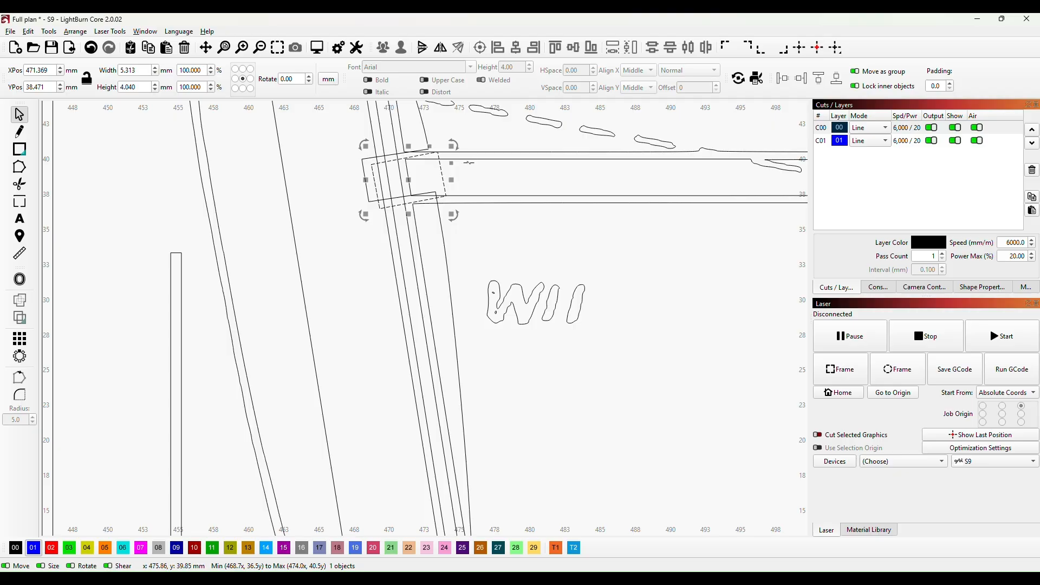
Nudge the tilted rectangle to about X 470.8, Y 38.3 mm and fine-tune its rotation to match the rib's slant
{"action": "key", "text": "Left"}
{"action": "key", "text": "Left"}
{"action": "key", "text": "Left"}
{"action": "key", "text": "Left"}
{"action": "key", "text": "Down"}
{"action": "left_click_drag", "start_coordinate": [353, 218], "coordinate": [350, 221]}
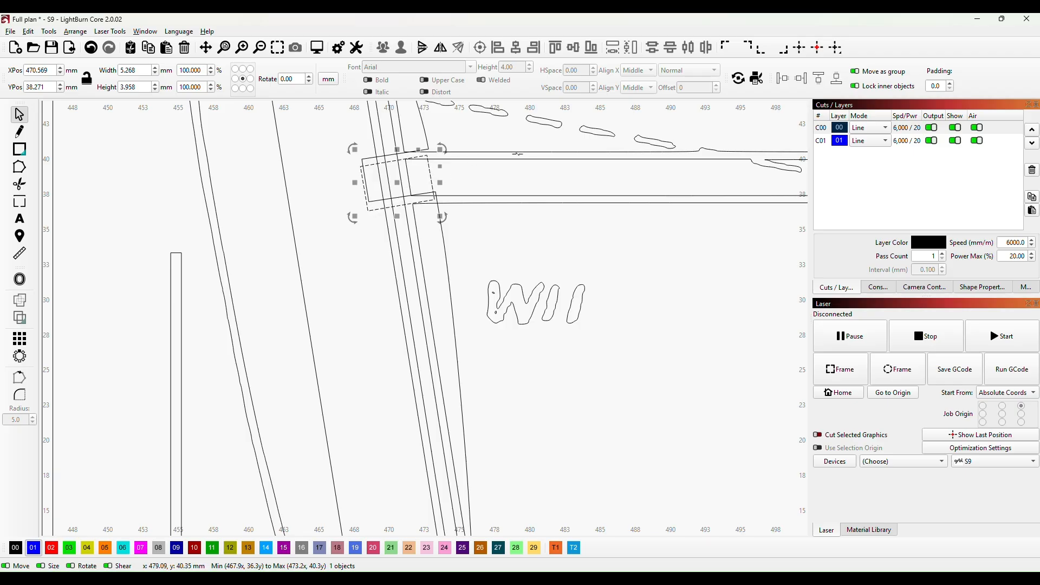
{"action": "key", "text": "Right"}
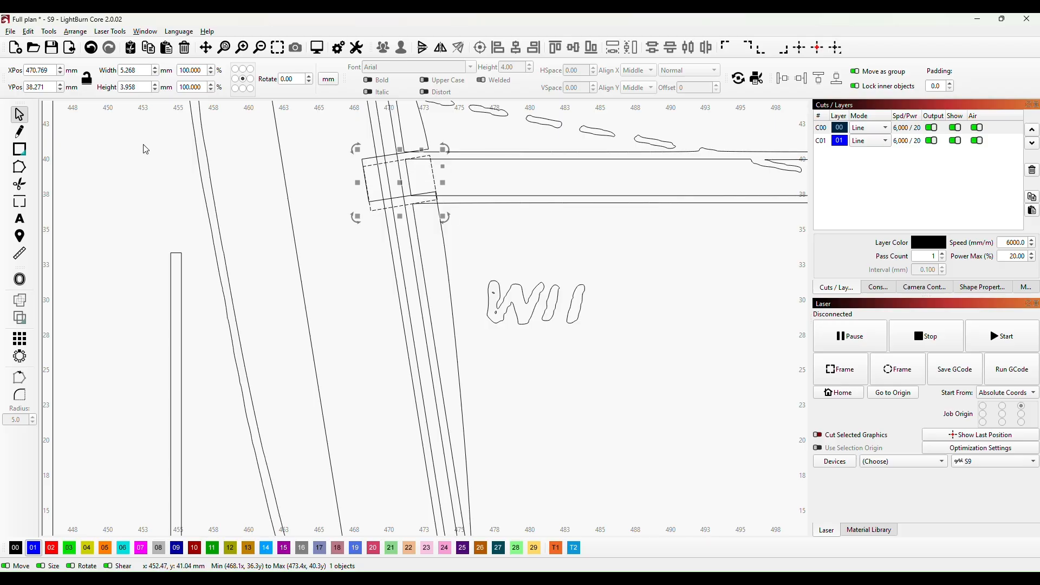
Edit the rib's nodes so the front spar notch corners sit on the corners of the tilted rectangle
{"action": "left_click", "coordinate": [19, 184]}
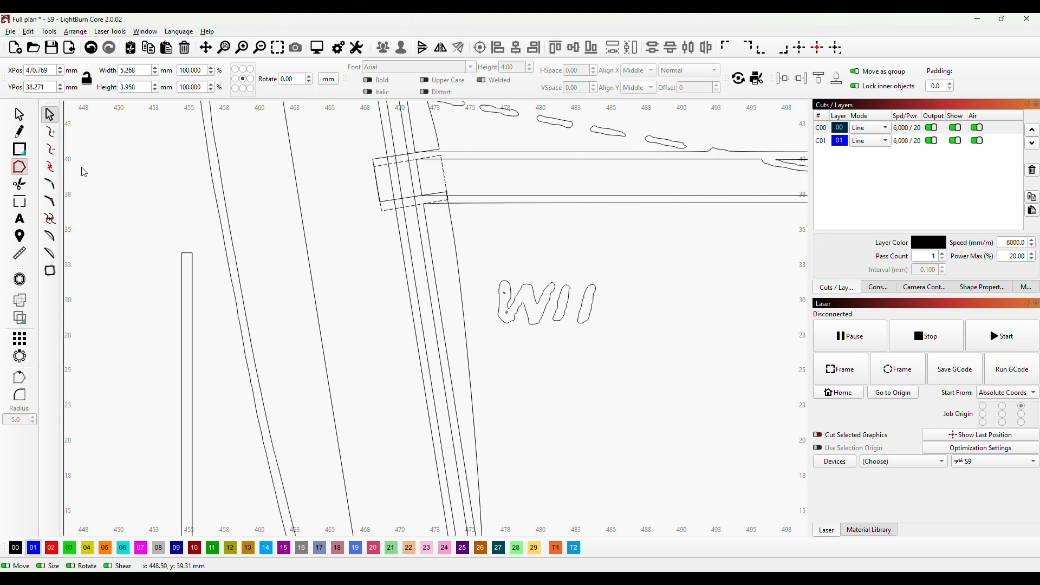
{"action": "left_click", "coordinate": [461, 265]}
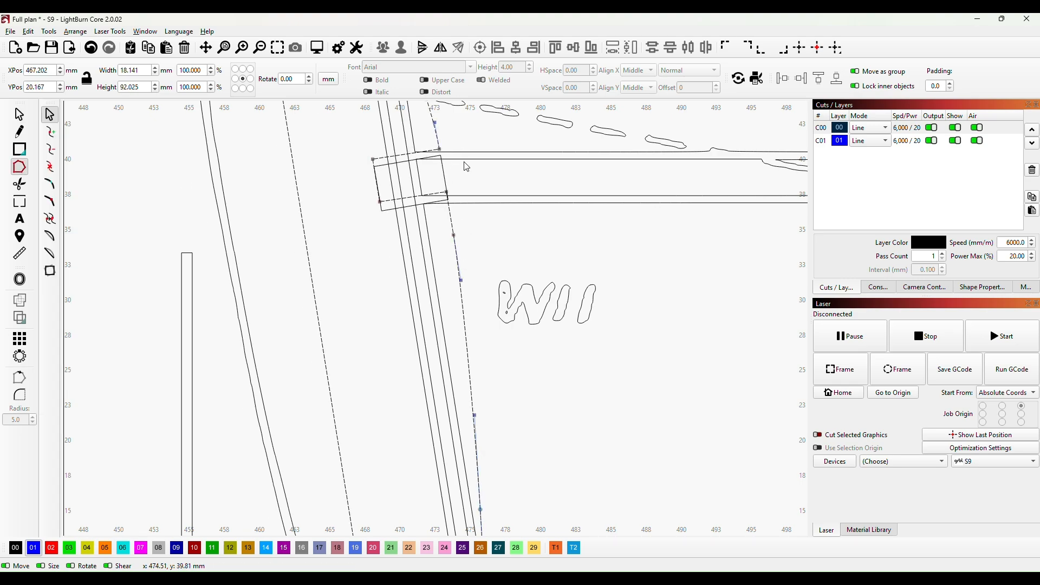
{"action": "left_click_drag", "start_coordinate": [438, 149], "coordinate": [440, 156]}
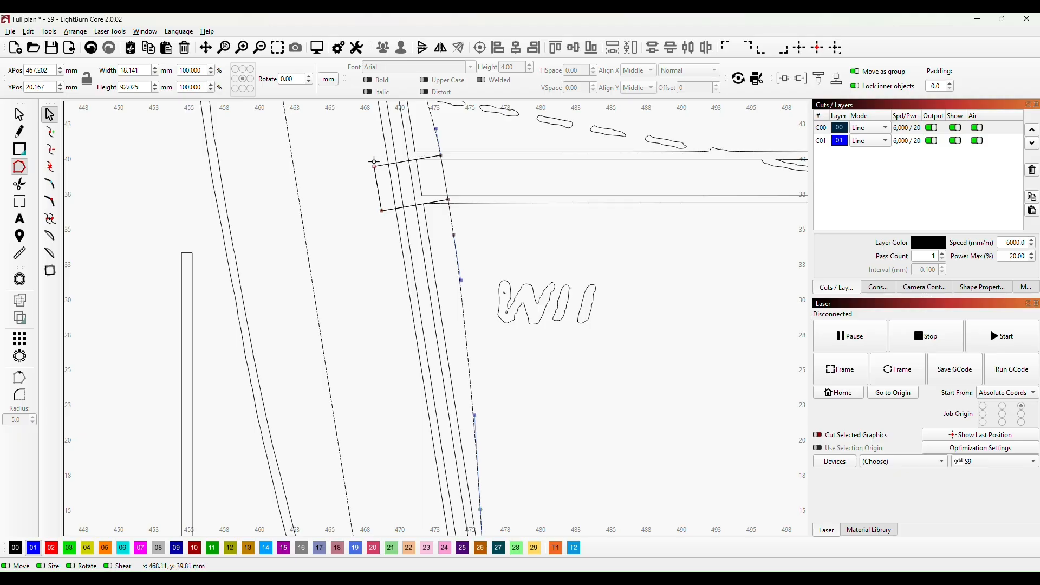
Move the rib back onto the W11 line at about X 475.2 mm and place the small square over its rear notch, tilted about 8 degrees
{"action": "scroll", "coordinate": [517, 241], "scroll_direction": "down", "scroll_amount": 2}
{"action": "scroll", "coordinate": [517, 241], "scroll_direction": "down", "scroll_amount": 4}
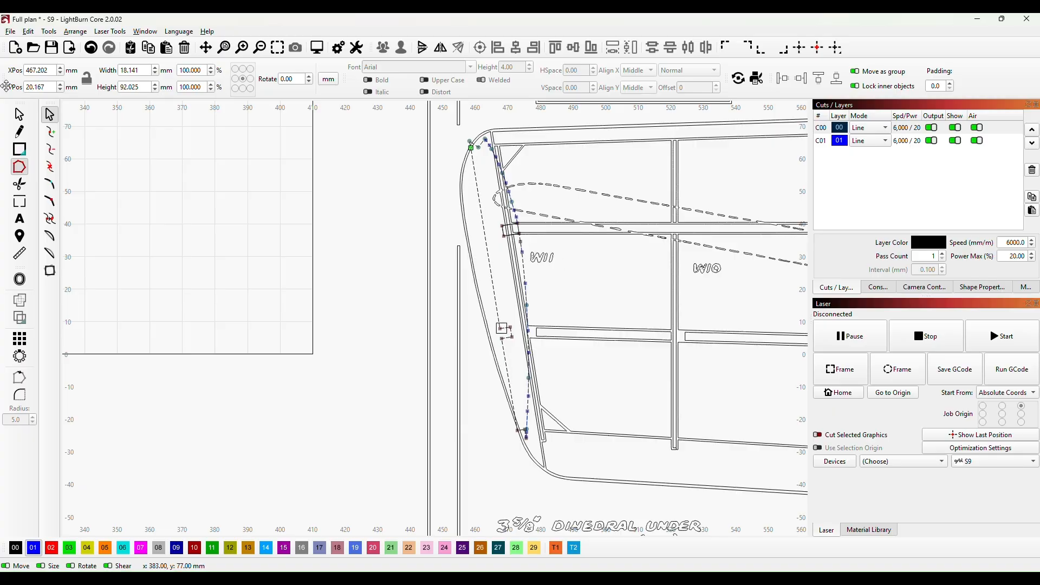
{"action": "left_click", "coordinate": [19, 114]}
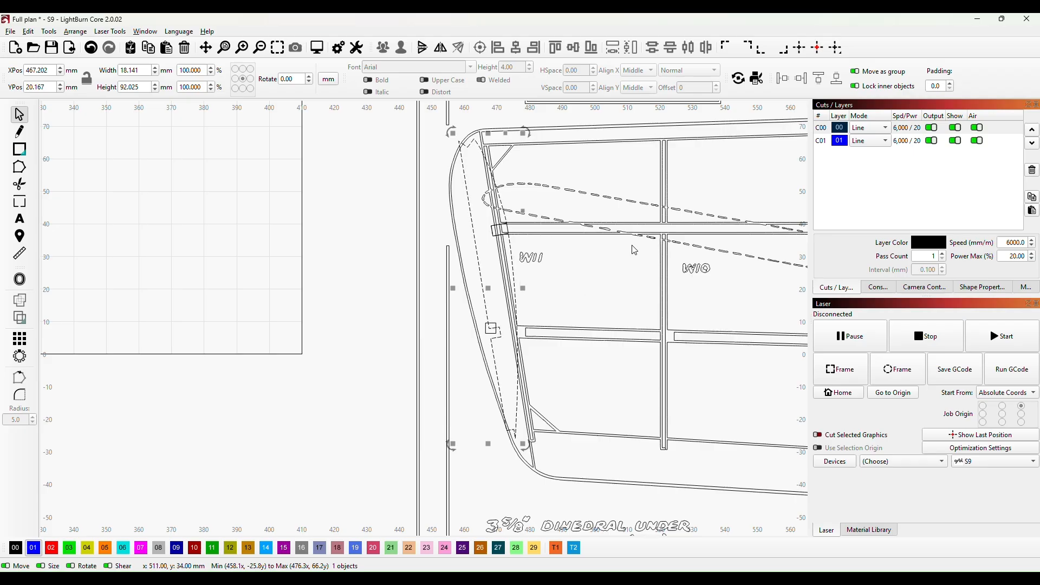
{"action": "left_click_drag", "start_coordinate": [507, 352], "coordinate": [499, 357]}
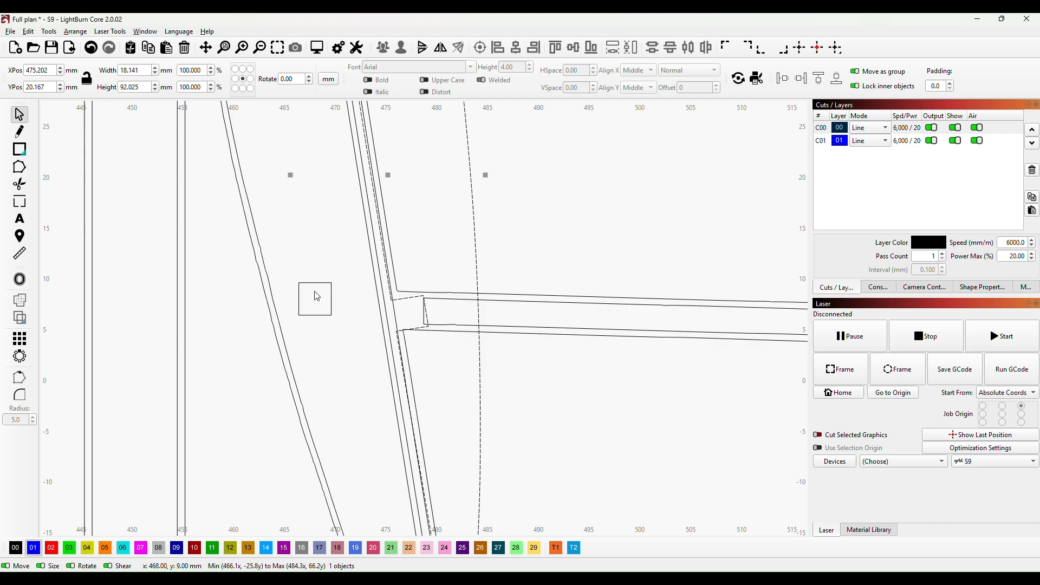
{"action": "left_click", "coordinate": [330, 304]}
{"action": "left_click_drag", "start_coordinate": [330, 303], "coordinate": [437, 338]}
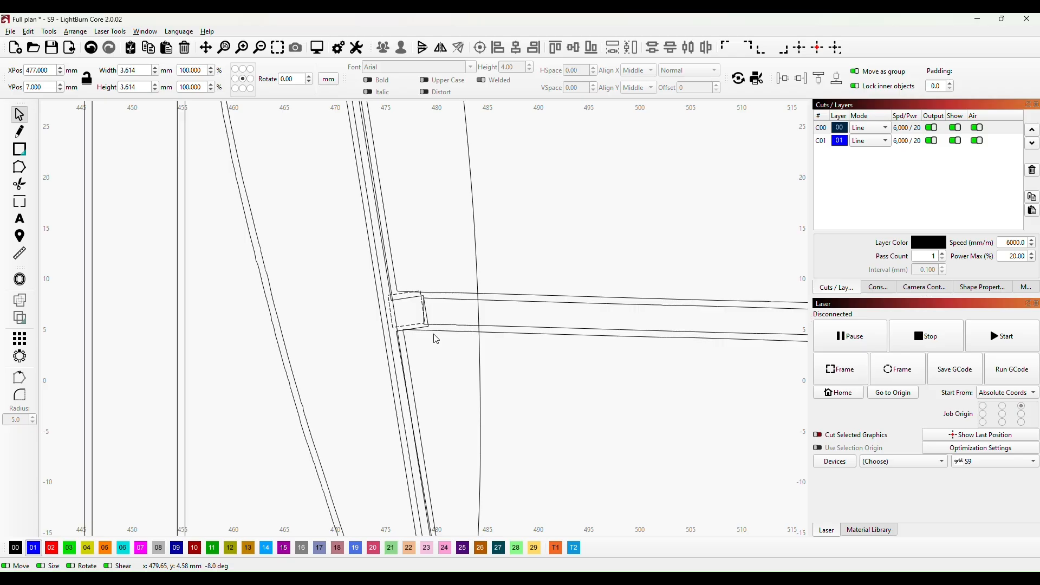
{"action": "left_click_drag", "start_coordinate": [436, 339], "coordinate": [436, 339]}
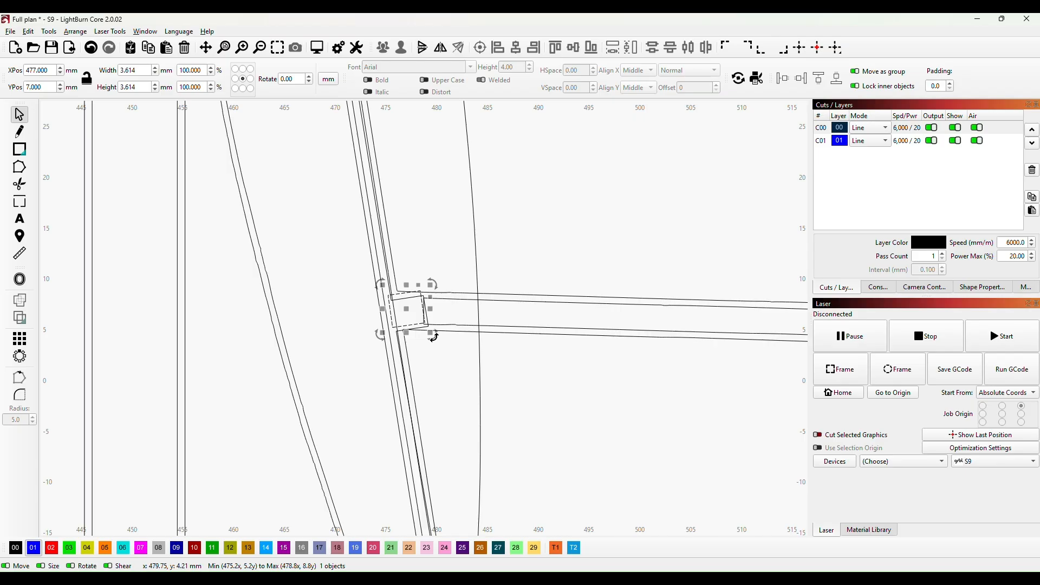
Fine-tune the small square's rotation to follow the rib's slant and nudge it to X 477.2, Y 7 mm
{"action": "mouse_move", "coordinate": [434, 339]}
{"action": "left_mouse_down"}
{"action": "mouse_move", "coordinate": [448, 329]}
{"action": "mouse_move", "coordinate": [438, 342]}
{"action": "left_mouse_up"}
{"action": "left_click", "coordinate": [579, 234]}
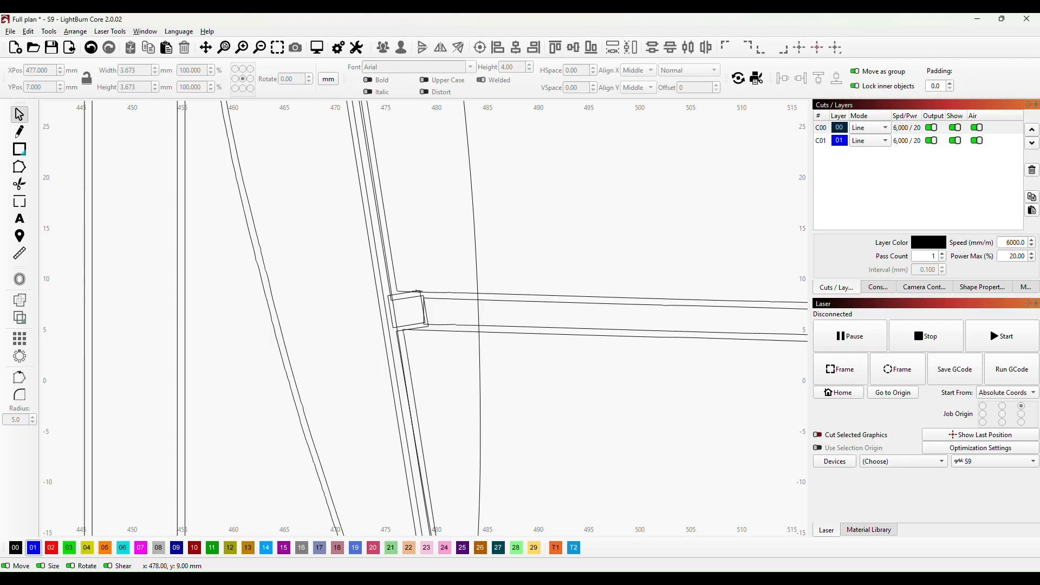
{"action": "left_click", "coordinate": [417, 292]}
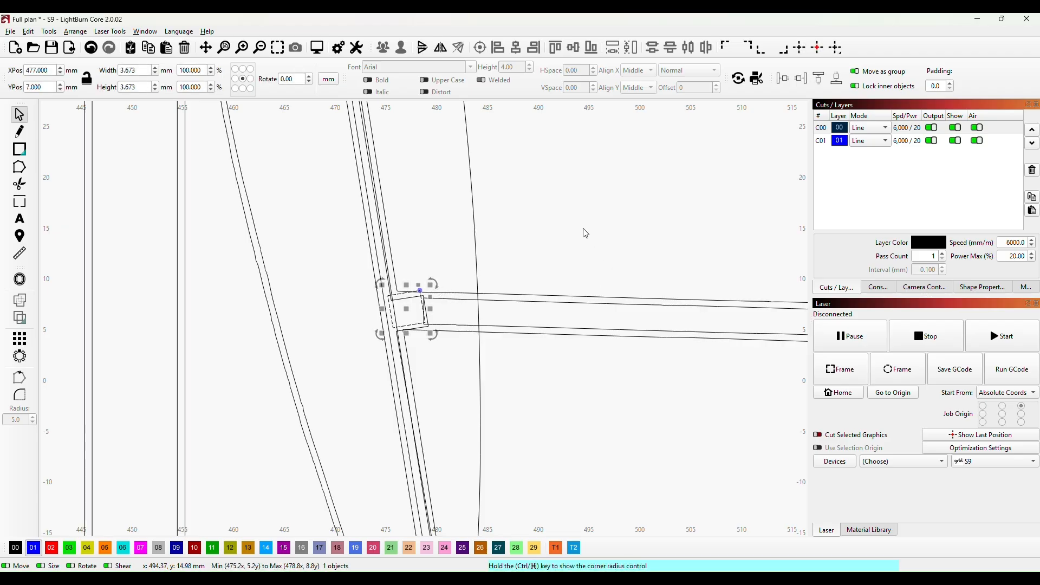
{"action": "key", "text": "Right"}
{"action": "key", "text": "Right"}
{"action": "key", "text": "Left"}
{"action": "key", "text": "Left"}
{"action": "key", "text": "Left"}
{"action": "key", "text": "Left"}
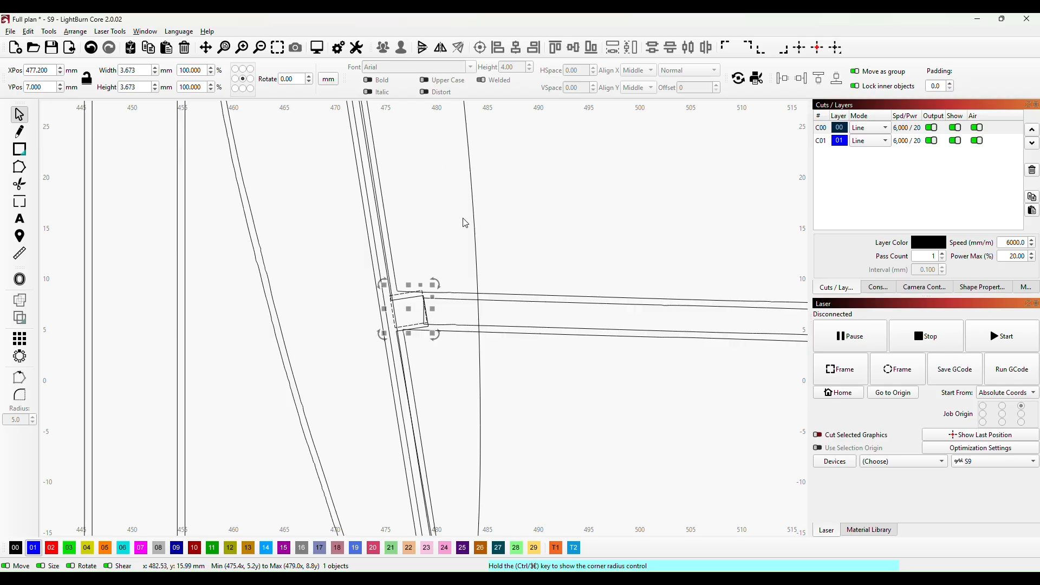
Edit the rib's nodes so the rear spar notch corners sit on the corners of the tilted square
{"action": "left_click", "coordinate": [475, 260]}
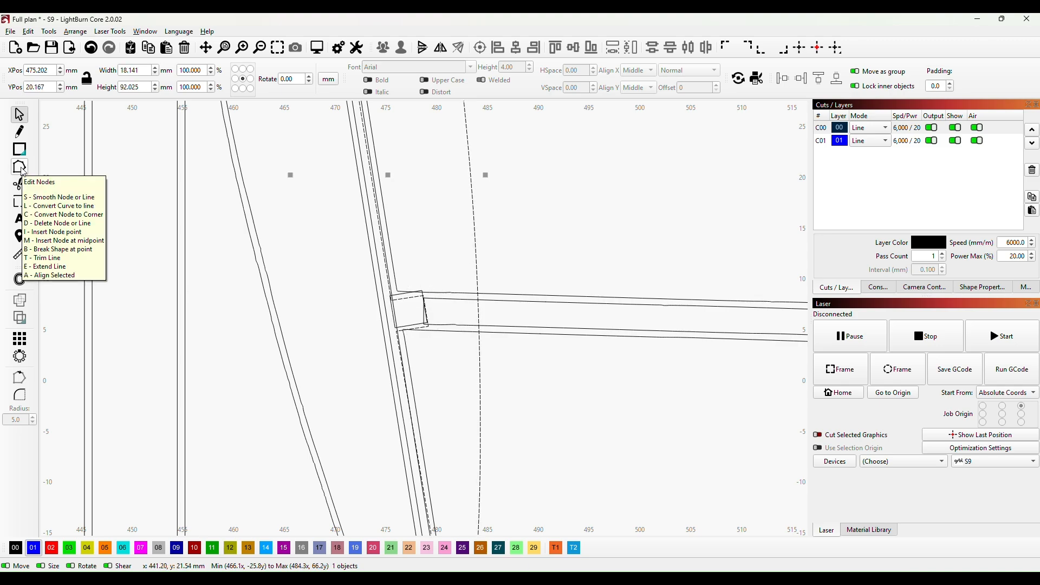
{"action": "left_click", "coordinate": [19, 167]}
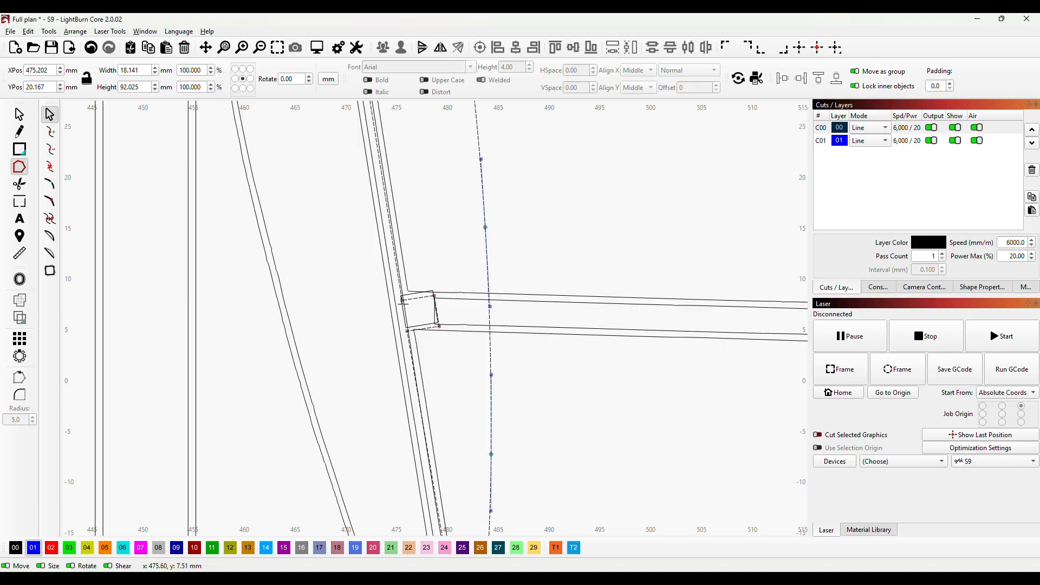
{"action": "left_click_drag", "start_coordinate": [402, 300], "coordinate": [401, 296]}
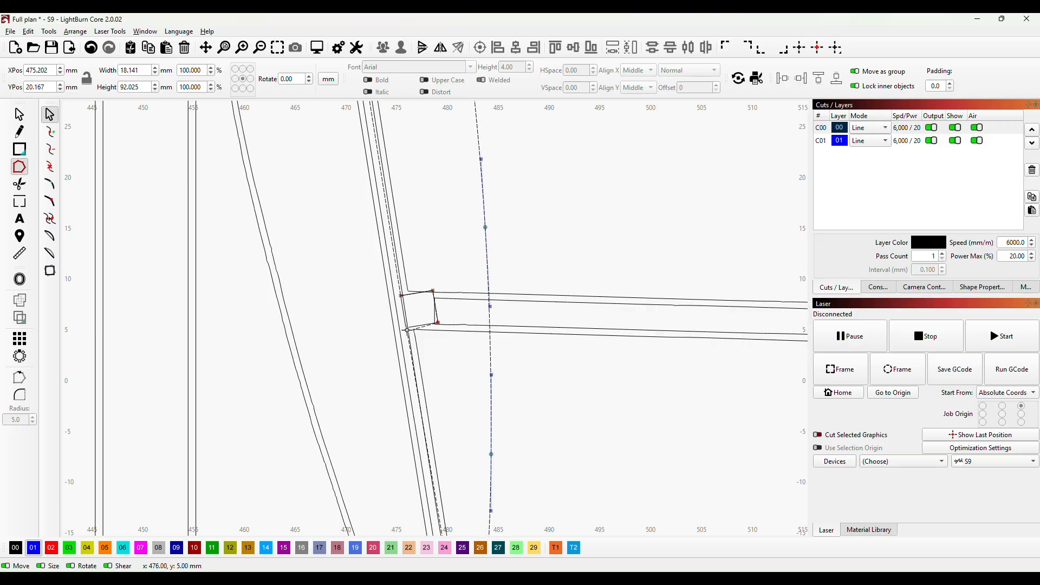
{"action": "left_click_drag", "start_coordinate": [406, 326], "coordinate": [404, 327]}
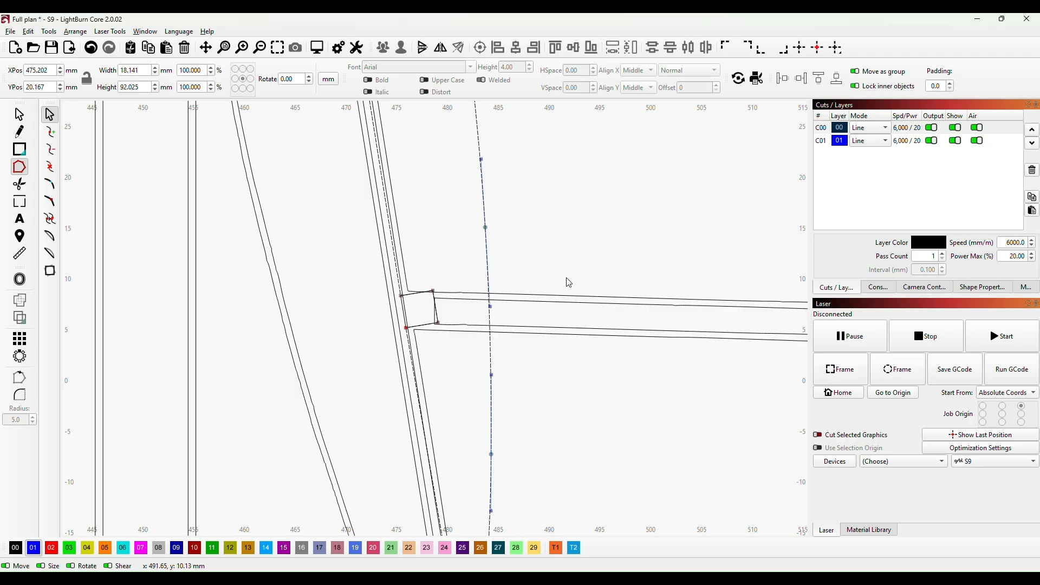
Move the notched W11 rib off the plan into the empty area below it
{"action": "scroll", "coordinate": [555, 252], "scroll_direction": "down", "scroll_amount": 3}
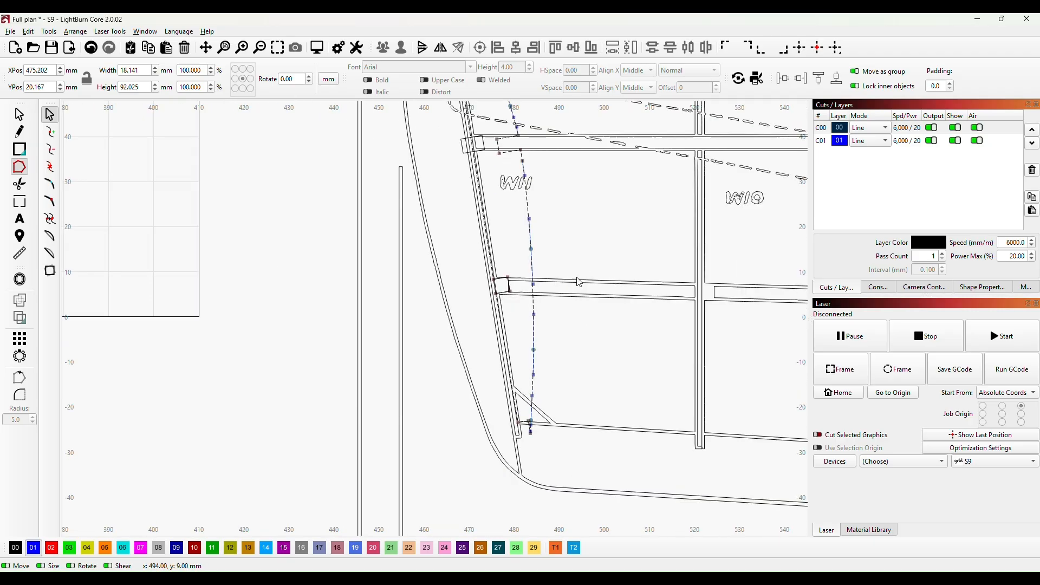
{"action": "scroll", "coordinate": [602, 230], "scroll_direction": "down", "scroll_amount": 4}
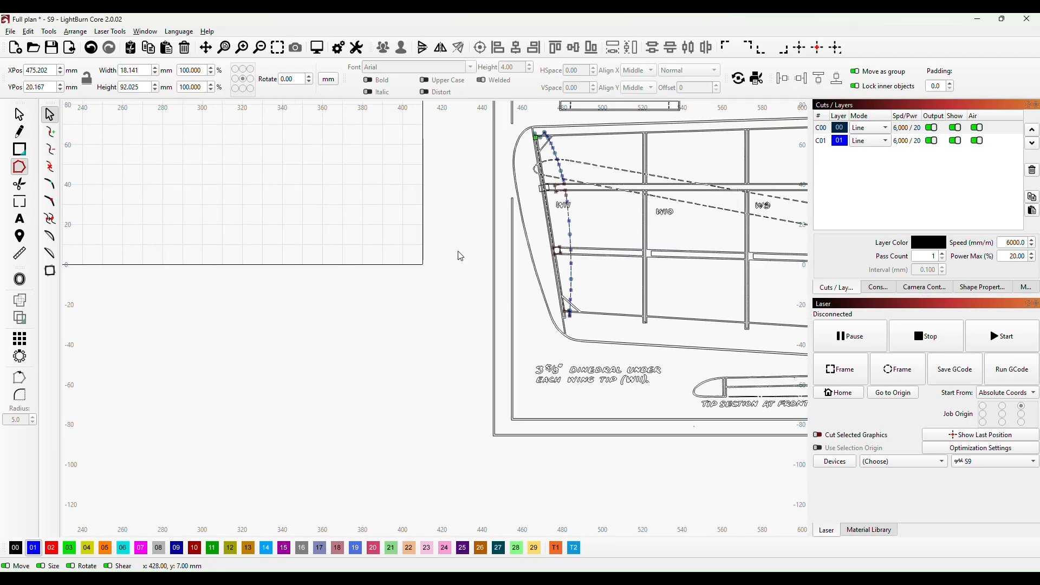
{"action": "scroll", "coordinate": [461, 263], "scroll_direction": "down", "scroll_amount": 2}
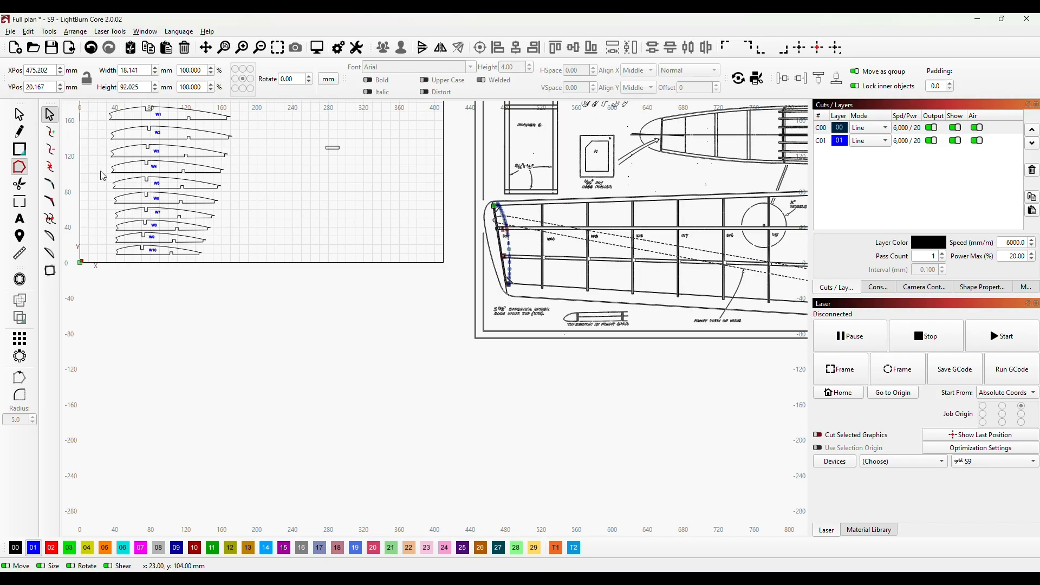
{"action": "left_click", "coordinate": [20, 115]}
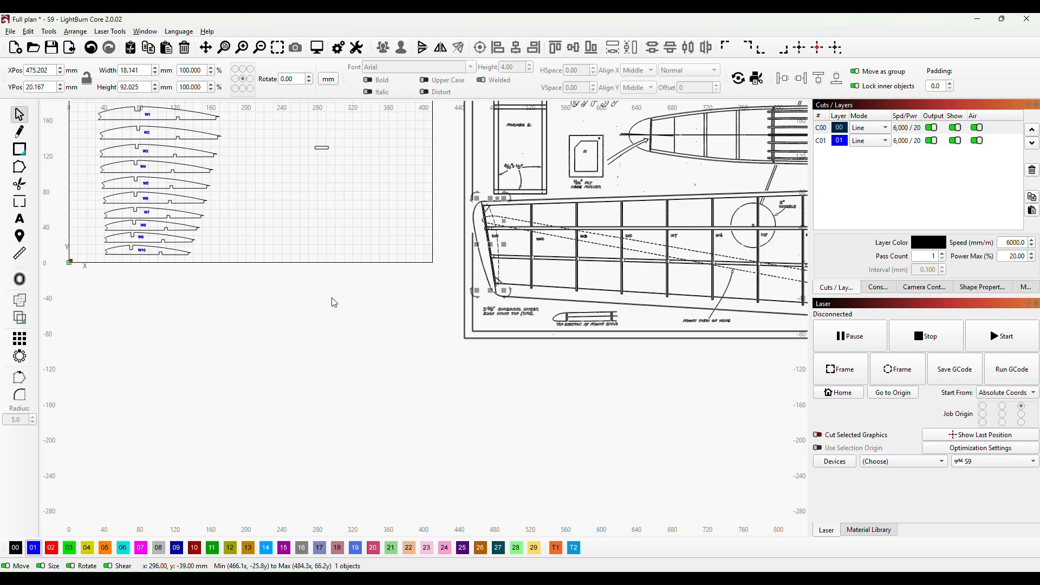
{"action": "left_click_drag", "start_coordinate": [490, 252], "coordinate": [371, 388]}
Delete the two leftover notch rectangles and move the W11 rib onto the laser bed at about X 284.5, Y 51.1 mm
{"action": "left_click_drag", "start_coordinate": [476, 219], "coordinate": [511, 291]}
{"action": "left_click_drag", "start_coordinate": [492, 242], "coordinate": [474, 410]}
{"action": "left_click_drag", "start_coordinate": [427, 363], "coordinate": [519, 476]}
{"action": "left_click_drag", "start_coordinate": [471, 411], "coordinate": [435, 371]}
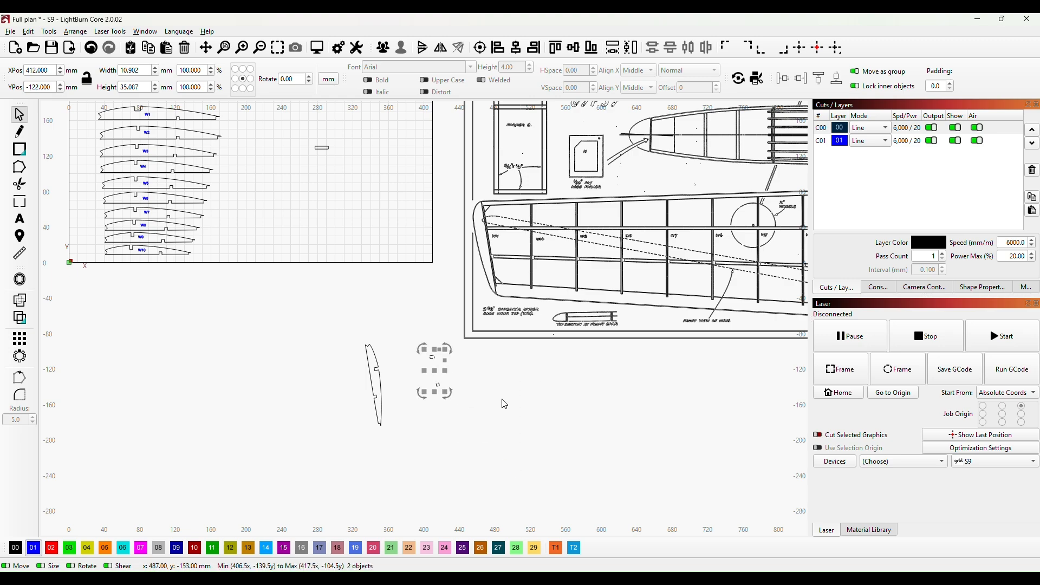
{"action": "key", "text": "Delete"}
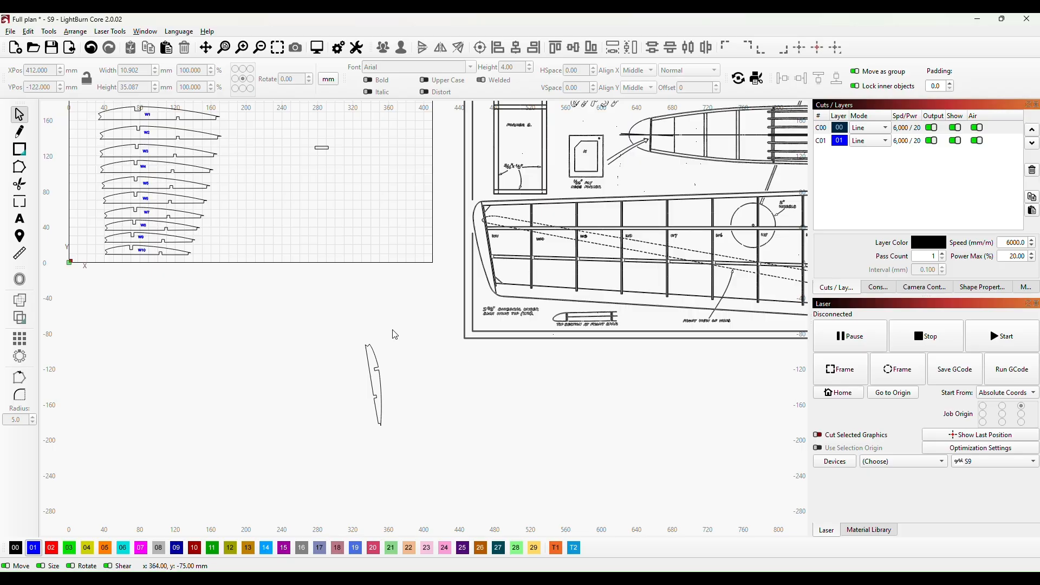
{"action": "left_click_drag", "start_coordinate": [381, 390], "coordinate": [329, 222]}
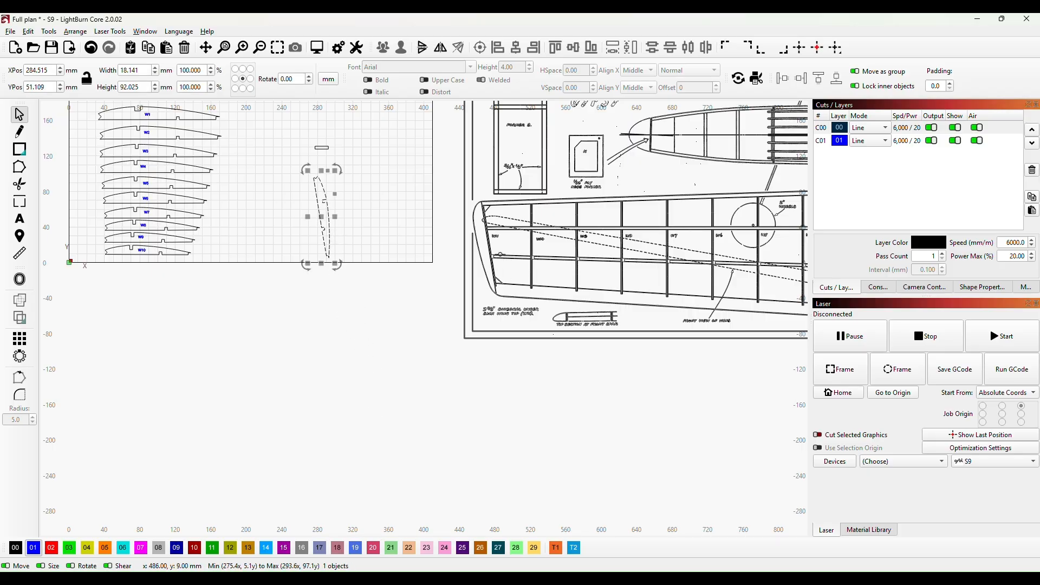
Duplicate the full set of labelled ribs W1 to W11 and place the copies beside the originals on the laser bed
{"action": "scroll", "coordinate": [382, 264], "scroll_direction": "up", "scroll_amount": 3}
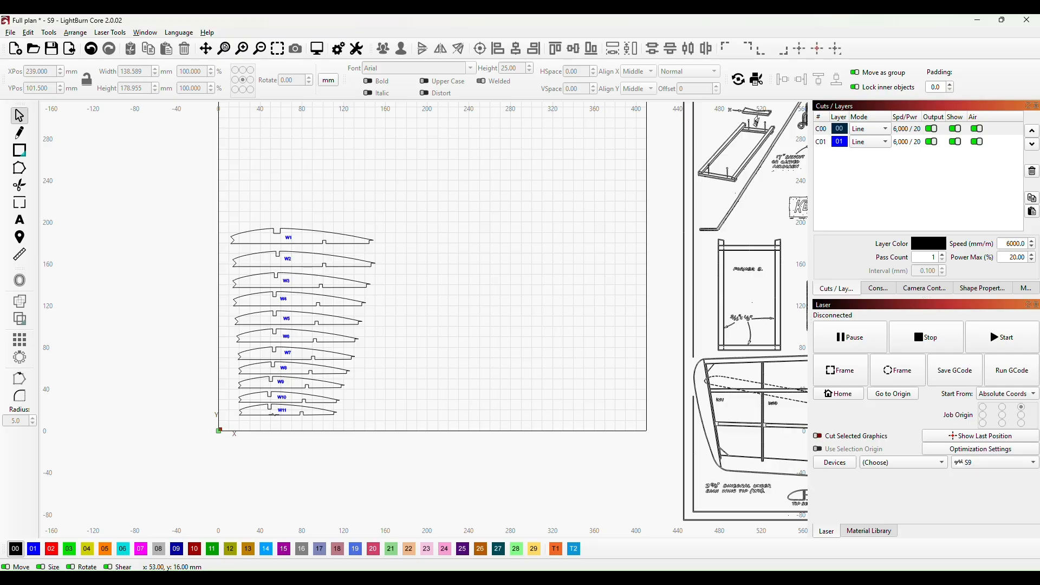
{"action": "left_click_drag", "start_coordinate": [213, 207], "coordinate": [417, 445]}
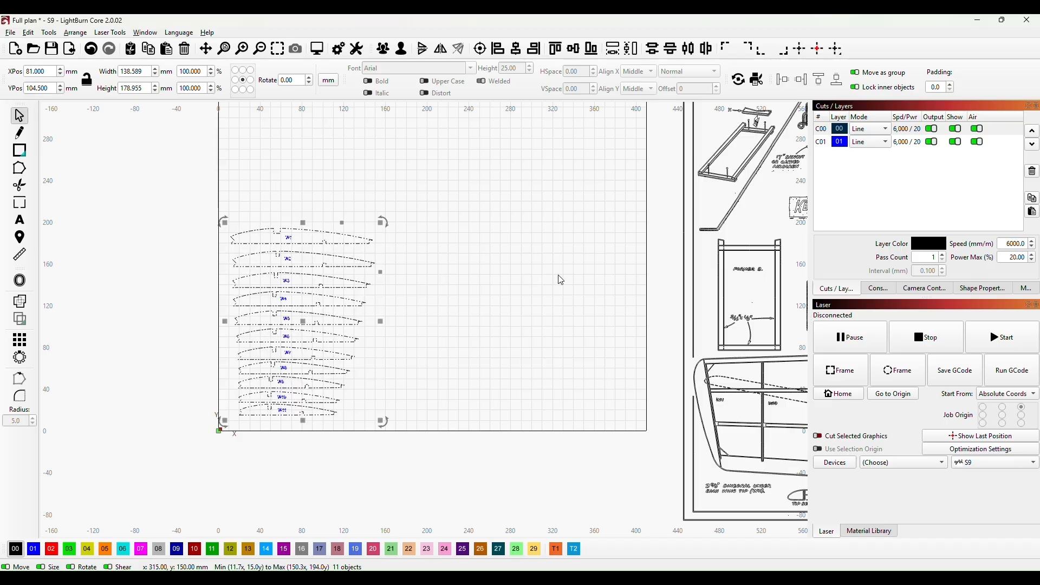
{"action": "key", "text": "ctrl+v"}
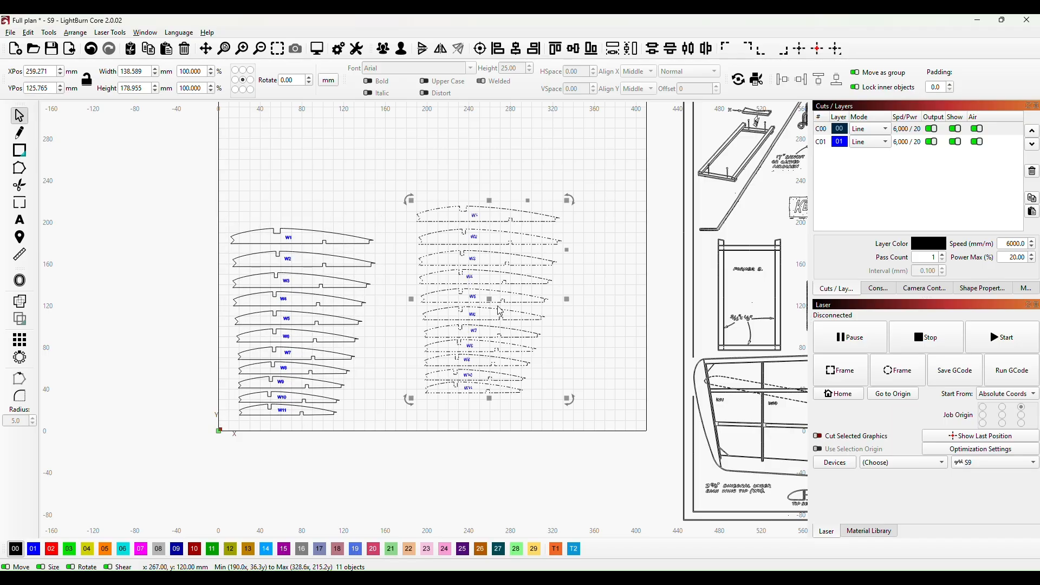
{"action": "left_click_drag", "start_coordinate": [491, 301], "coordinate": [461, 327]}
{"action": "left_click", "coordinate": [576, 332]}
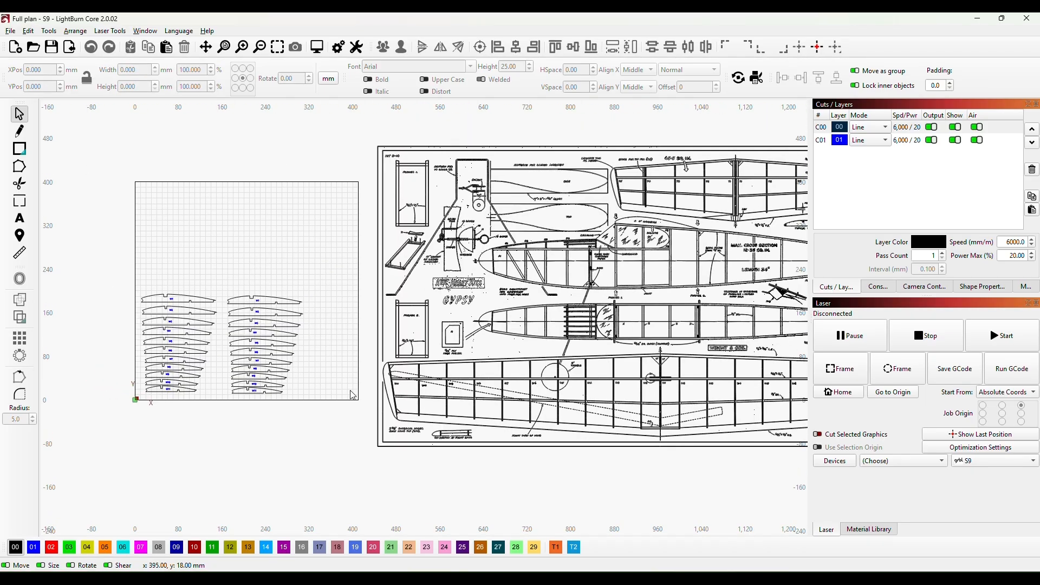
{"action": "scroll", "coordinate": [273, 379], "scroll_direction": "up", "scroll_amount": 2}
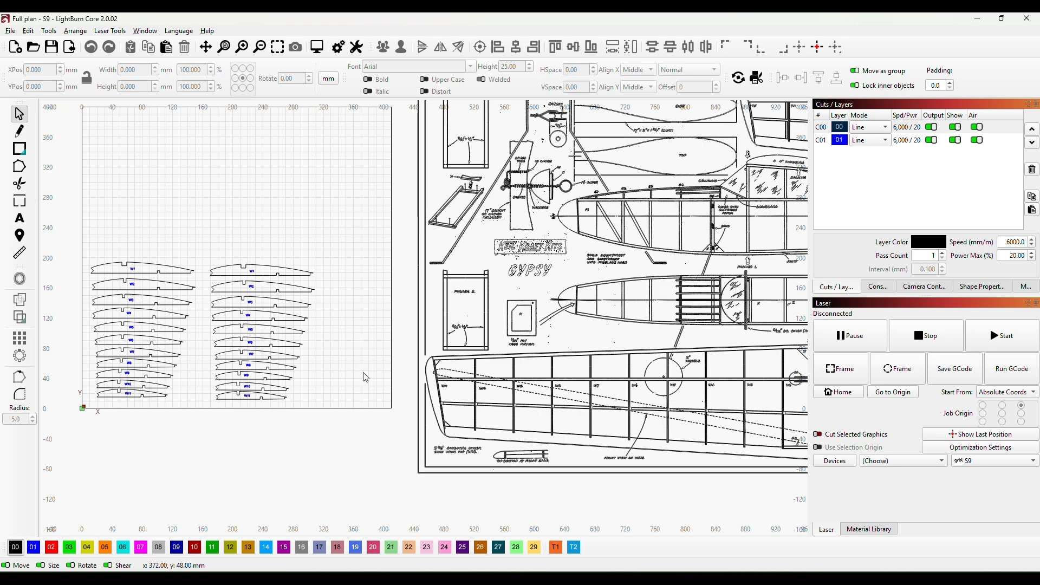
{"action": "left_click_drag", "start_coordinate": [367, 376], "coordinate": [243, 295]}
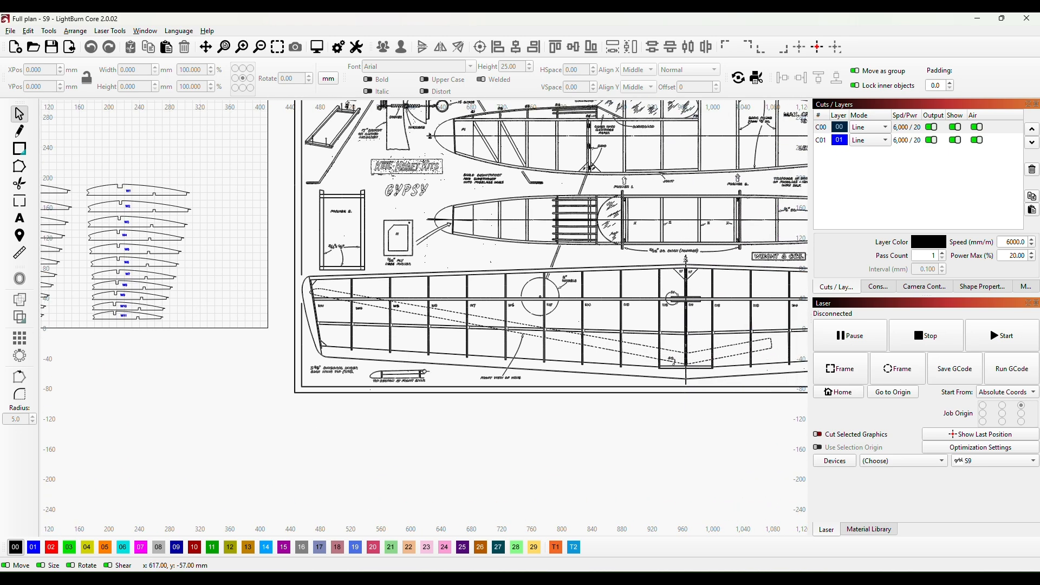
{"action": "scroll", "coordinate": [282, 344], "scroll_direction": "up", "scroll_amount": 3}
{"action": "scroll", "coordinate": [340, 336], "scroll_direction": "up", "scroll_amount": 1}
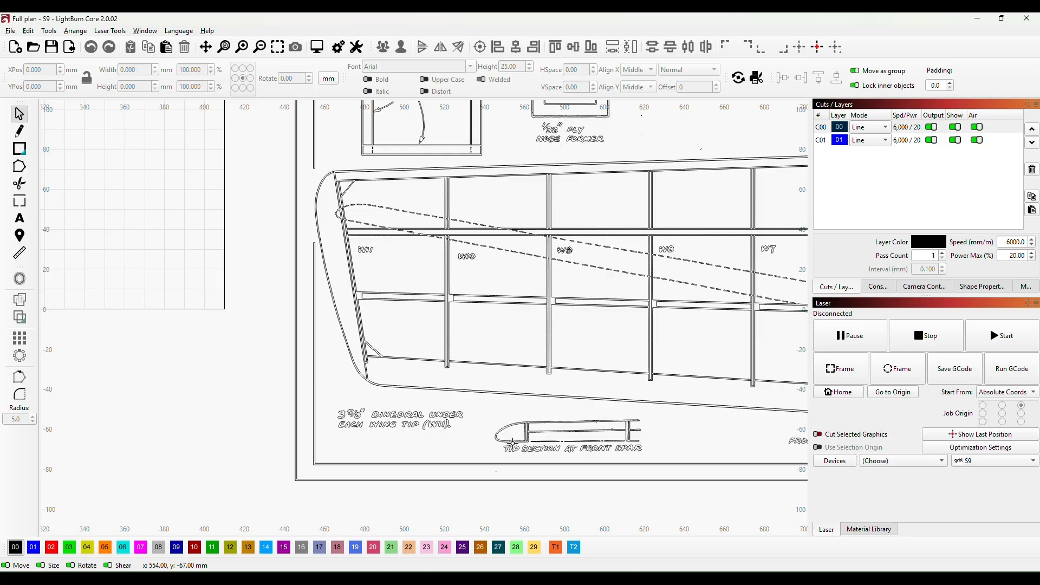
Trace the wing tip with the line tool along rib W11's outer edge to the lower corner and up the outer curve to its leftmost point
{"action": "scroll", "coordinate": [313, 228], "scroll_direction": "up", "scroll_amount": 2}
{"action": "left_click_drag", "start_coordinate": [337, 225], "coordinate": [340, 207]}
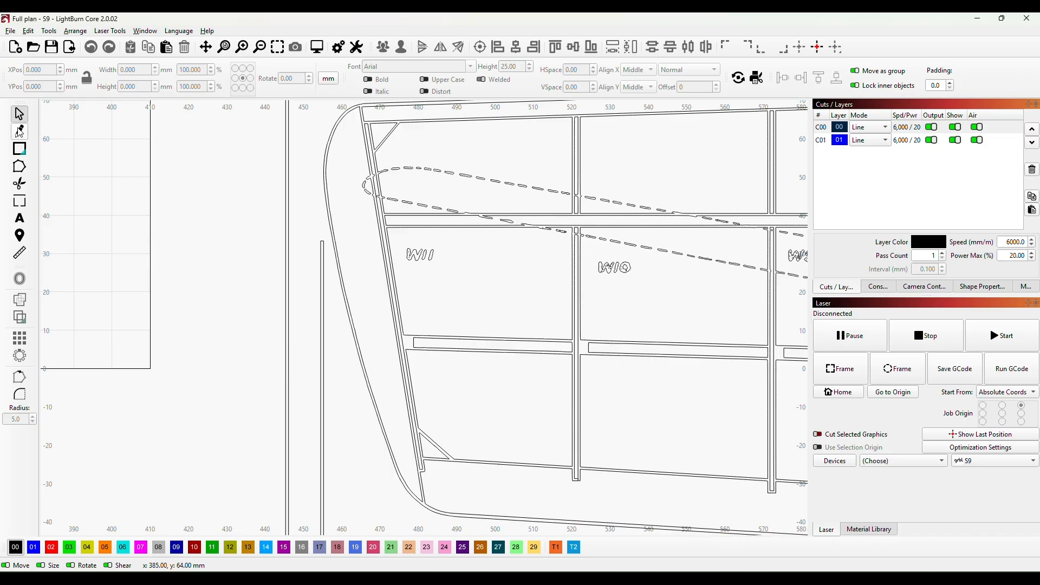
{"action": "left_click", "coordinate": [19, 133]}
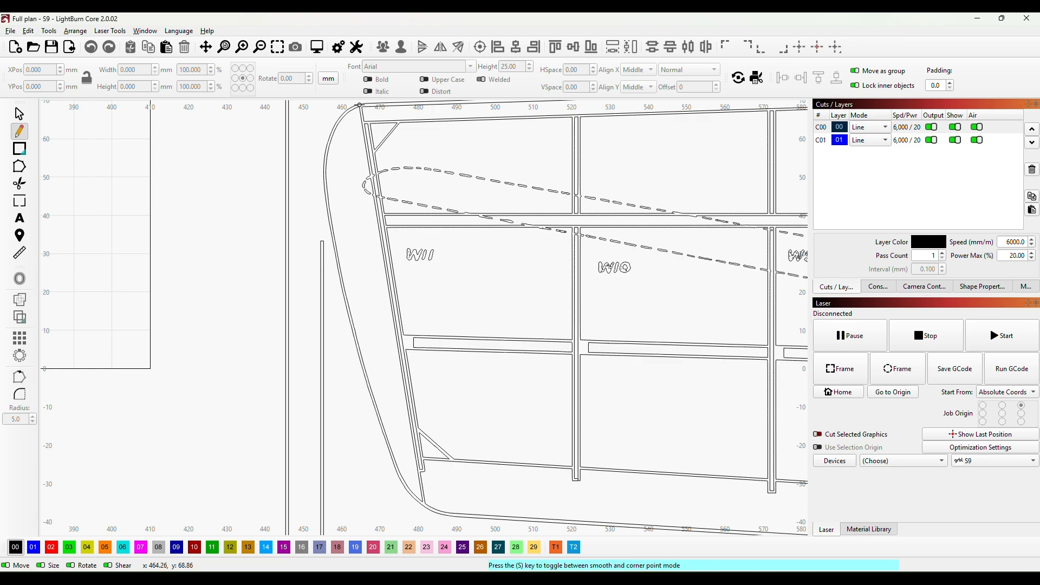
{"action": "scroll", "coordinate": [361, 102], "scroll_direction": "down", "scroll_amount": 1}
{"action": "left_click", "coordinate": [361, 102]}
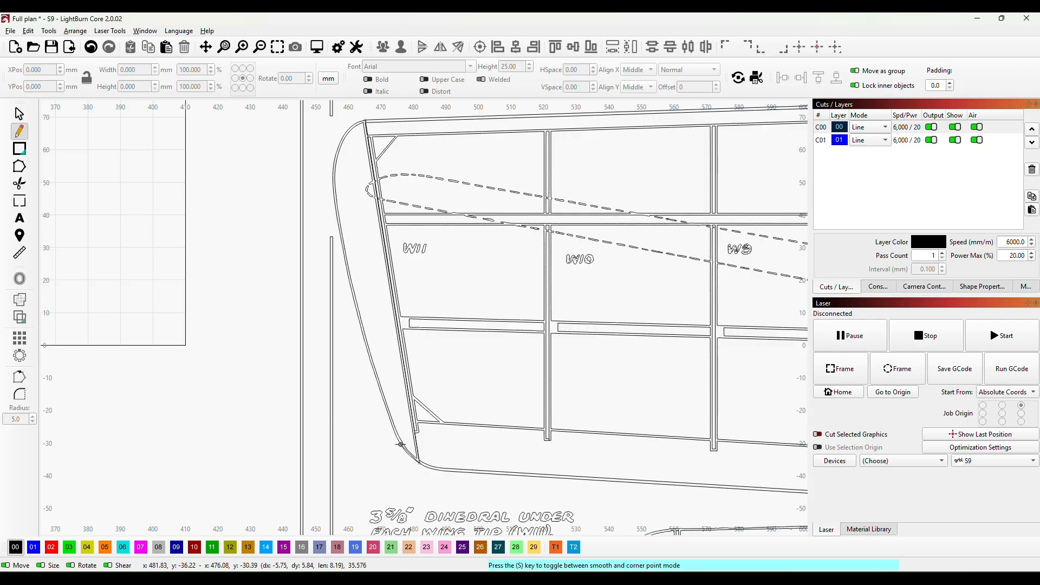
{"action": "left_click", "coordinate": [401, 444]}
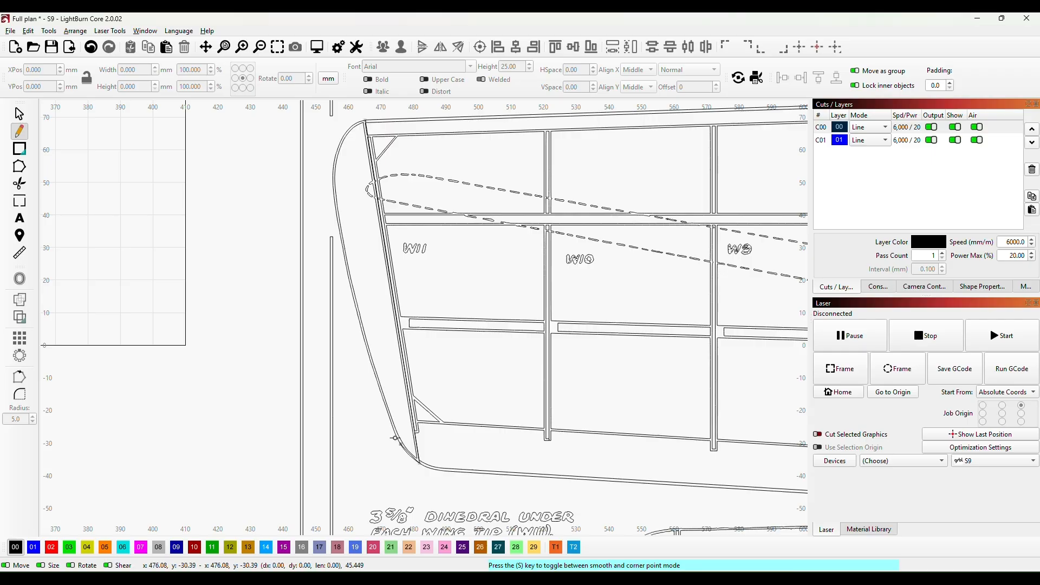
{"action": "left_click", "coordinate": [385, 404]}
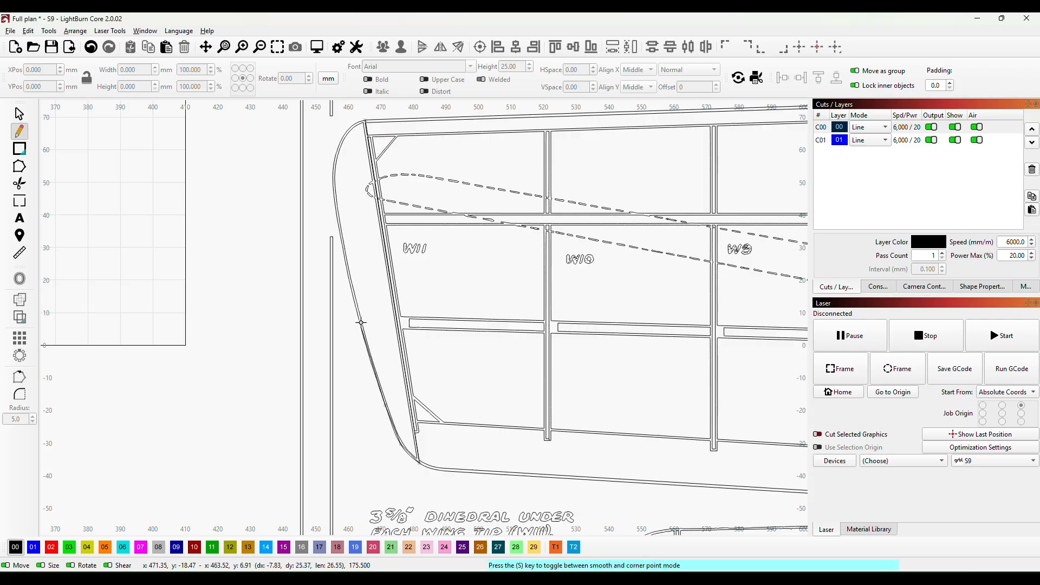
{"action": "left_click", "coordinate": [361, 323]}
{"action": "left_click", "coordinate": [340, 231]}
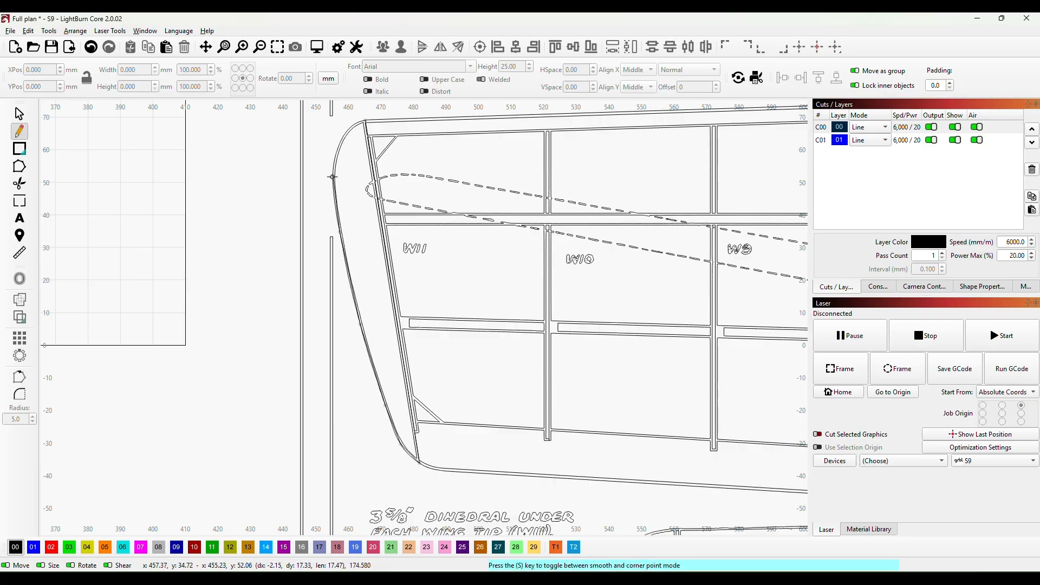
{"action": "left_click", "coordinate": [333, 183]}
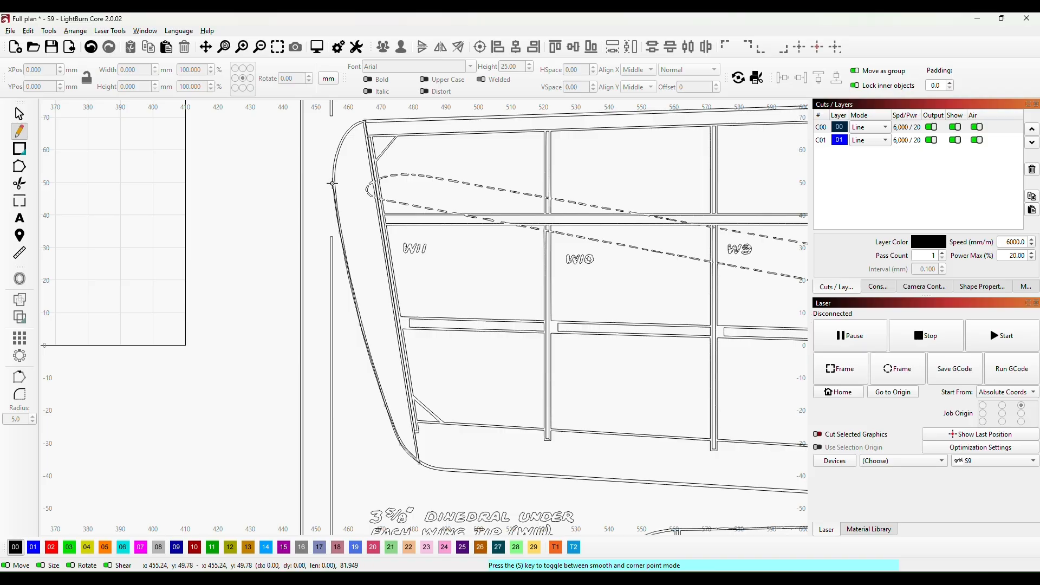
Continue the wing tip tracing around the upper curve and close it at the starting point on W11's upper corner
{"action": "left_click", "coordinate": [335, 155]}
{"action": "left_click", "coordinate": [345, 131]}
{"action": "left_click", "coordinate": [356, 123]}
{"action": "scroll", "coordinate": [359, 124], "scroll_direction": "up", "scroll_amount": 5}
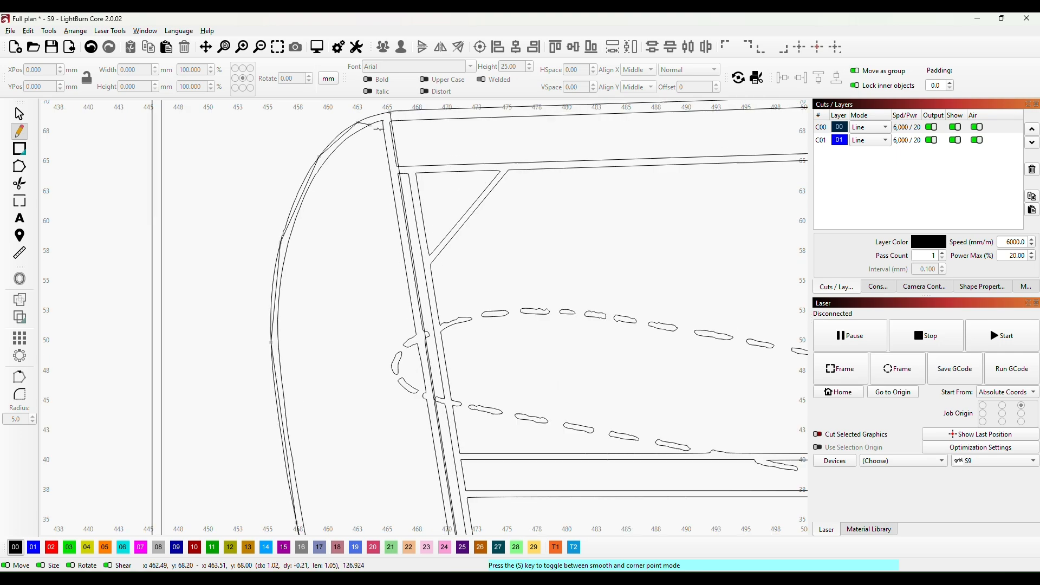
{"action": "scroll", "coordinate": [370, 126], "scroll_direction": "up", "scroll_amount": 3}
{"action": "scroll", "coordinate": [352, 188], "scroll_direction": "up", "scroll_amount": 4}
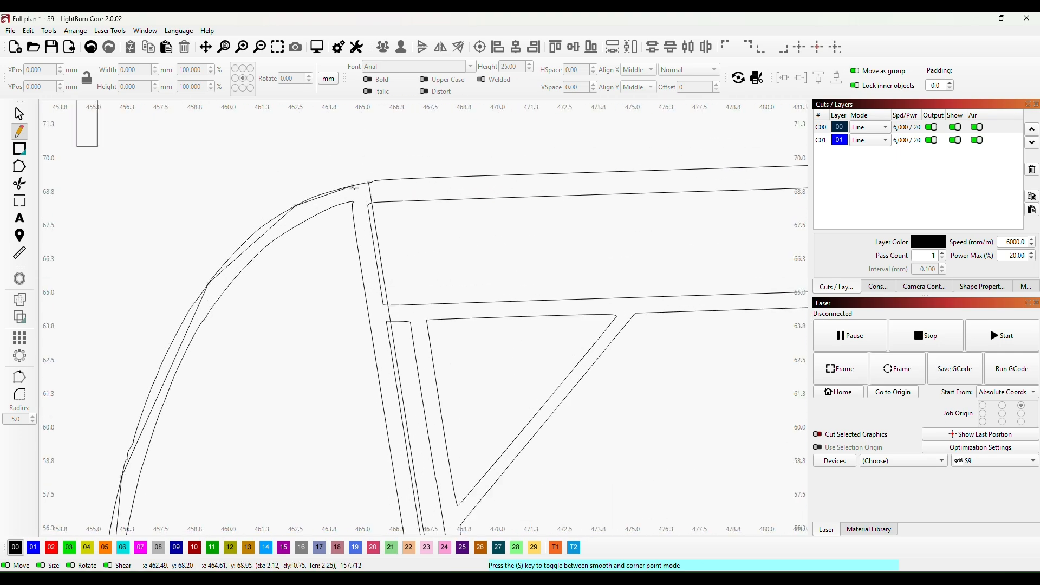
{"action": "scroll", "coordinate": [355, 187], "scroll_direction": "up", "scroll_amount": 2}
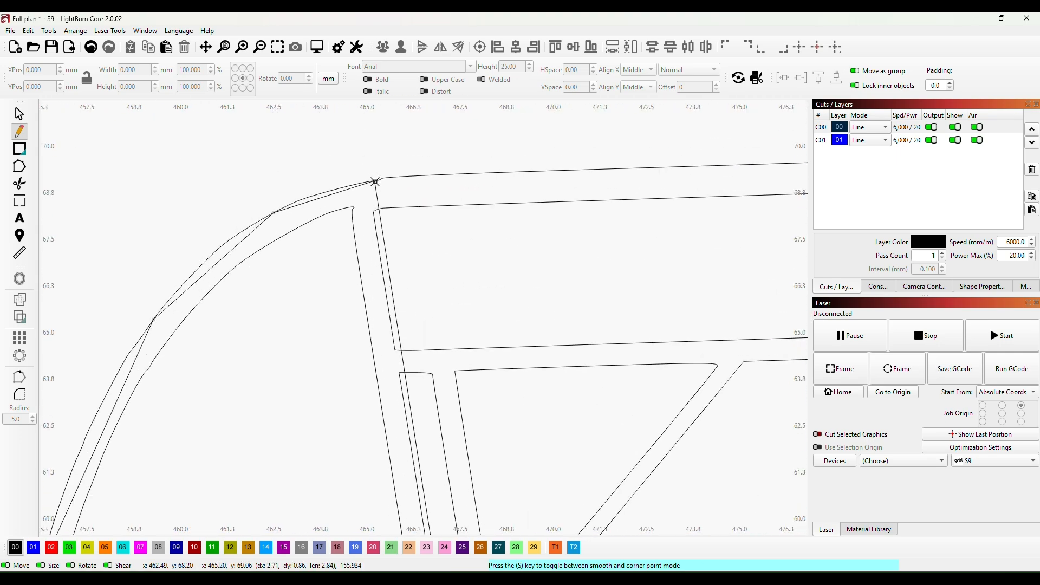
{"action": "left_click", "coordinate": [375, 182]}
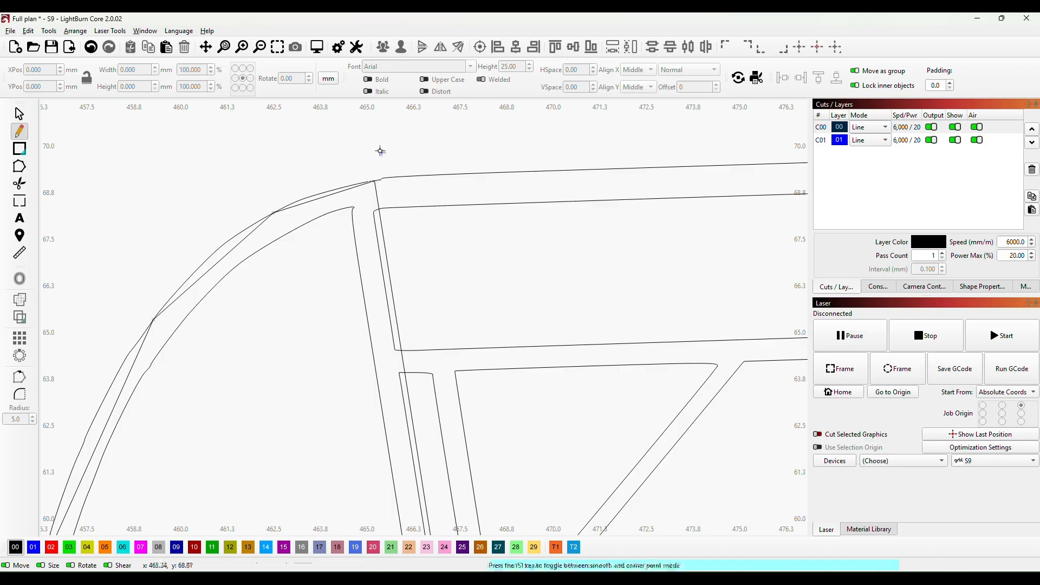
{"action": "scroll", "coordinate": [186, 171], "scroll_direction": "down", "scroll_amount": 5}
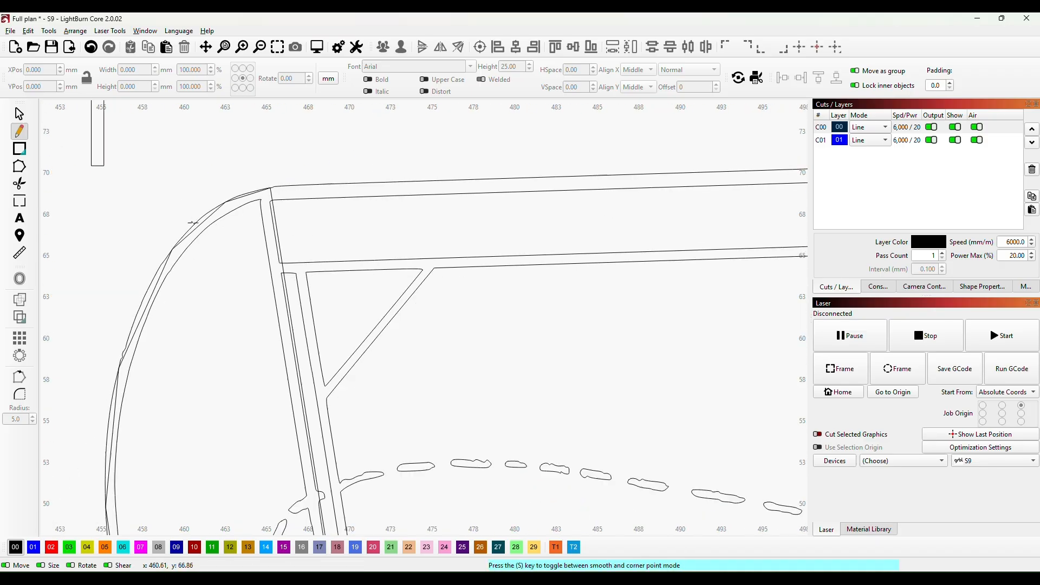
{"action": "left_click_drag", "start_coordinate": [231, 331], "coordinate": [286, 189]}
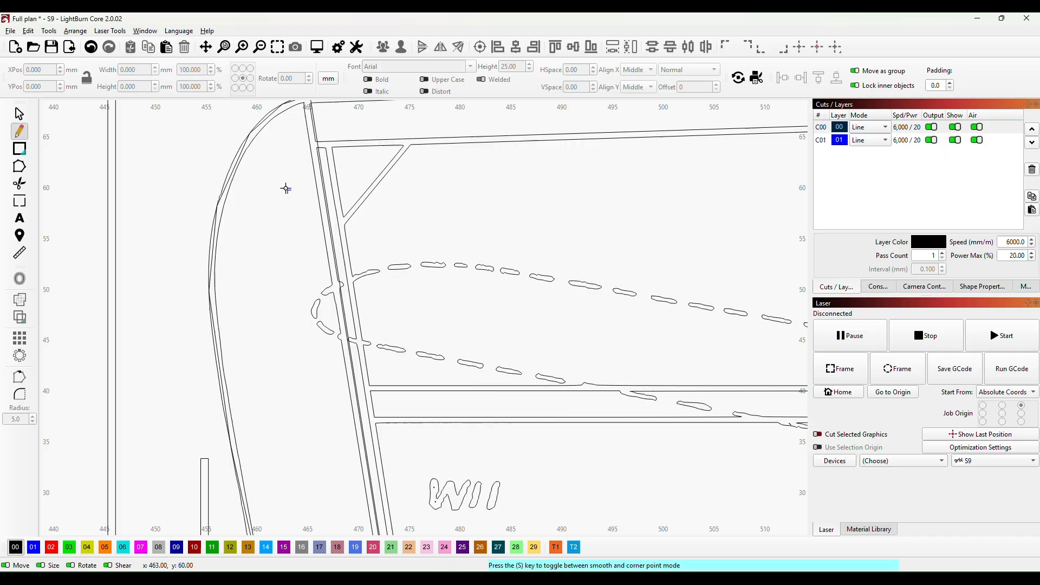
Assign the traced wing tip outline to the red cut layer 02
{"action": "left_click", "coordinate": [19, 115]}
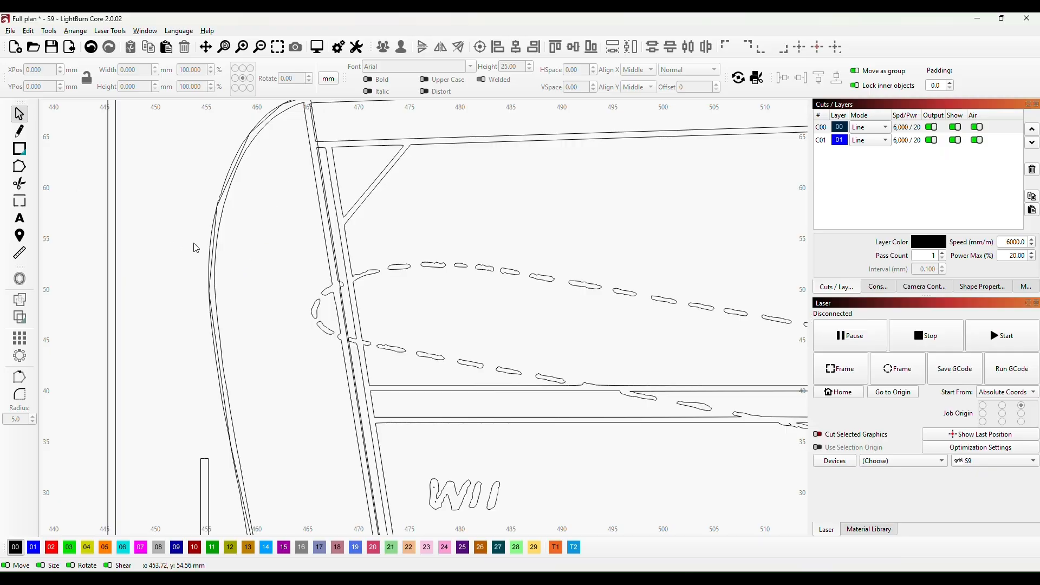
{"action": "left_click", "coordinate": [211, 261]}
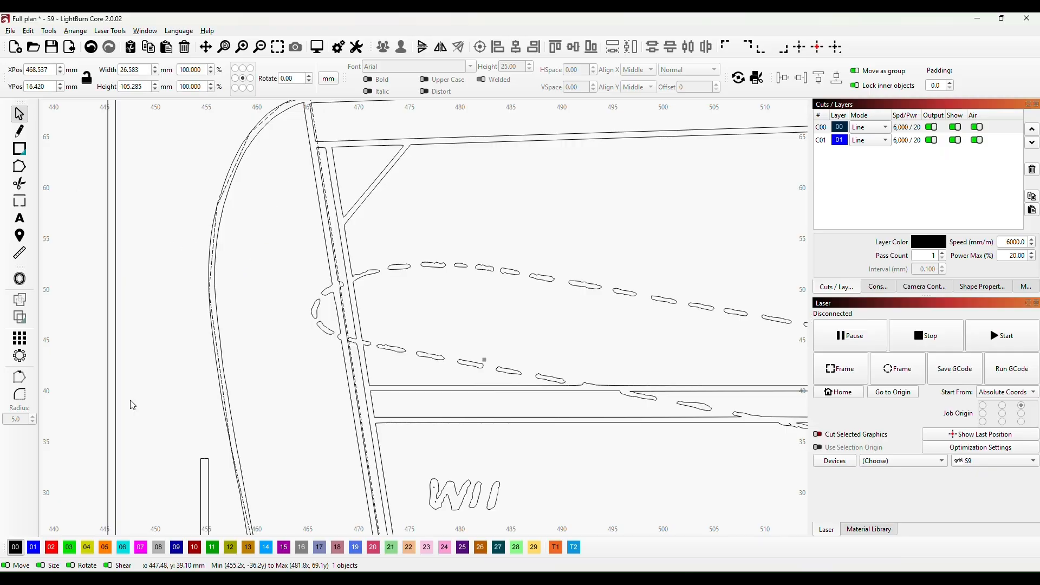
{"action": "left_click", "coordinate": [50, 547]}
Edit the red outline's nodes at the wing tip's lower corner so its segments curve along the plan's outer edge
{"action": "scroll", "coordinate": [256, 260], "scroll_direction": "up", "scroll_amount": 2}
{"action": "left_click_drag", "start_coordinate": [299, 210], "coordinate": [332, 354]}
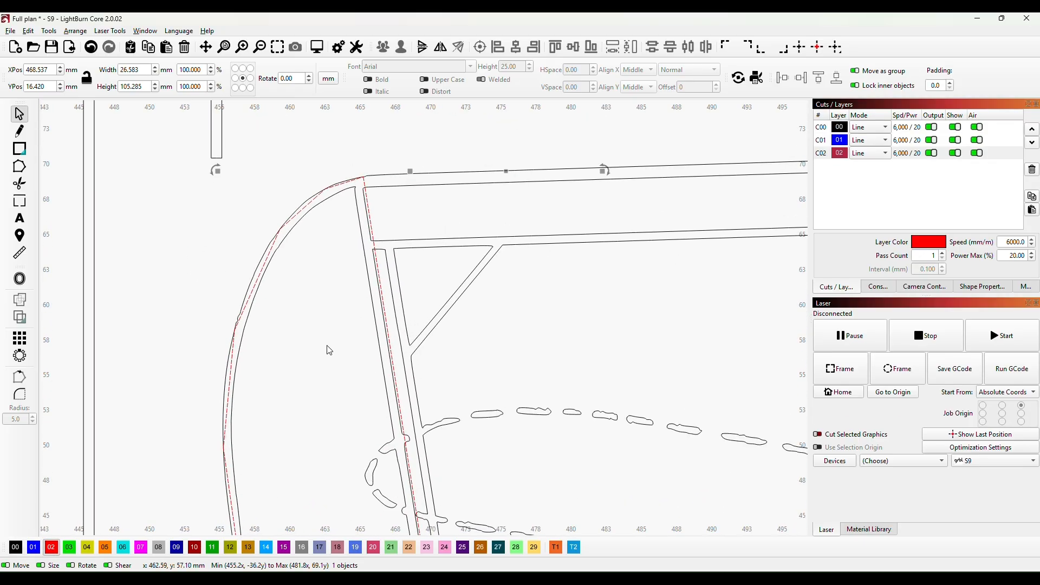
{"action": "scroll", "coordinate": [317, 225], "scroll_direction": "up", "scroll_amount": 1}
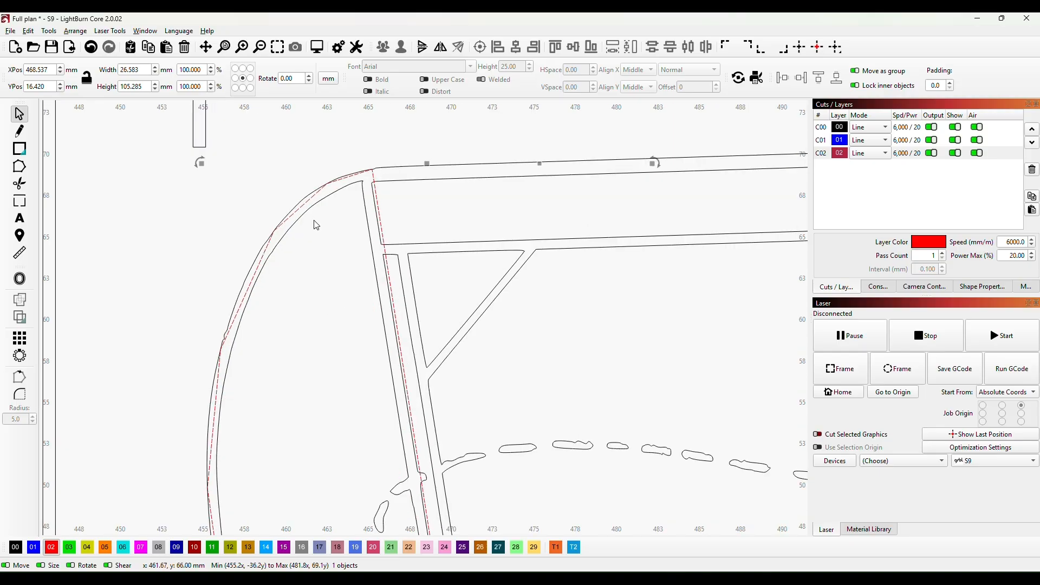
{"action": "left_click", "coordinate": [20, 167]}
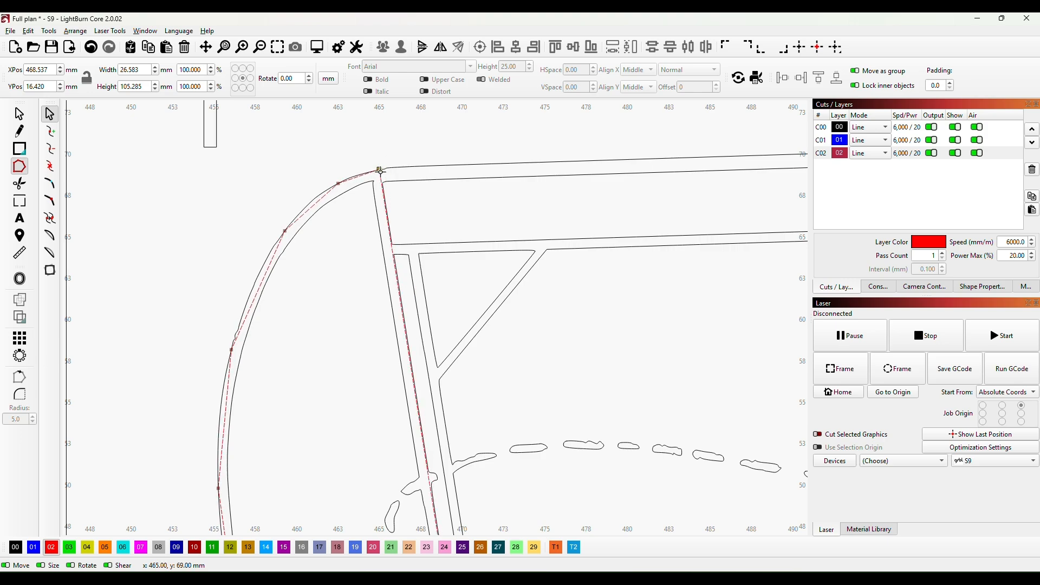
{"action": "left_click_drag", "start_coordinate": [421, 326], "coordinate": [378, 126]}
{"action": "scroll", "coordinate": [432, 294], "scroll_direction": "down", "scroll_amount": 4}
{"action": "left_click_drag", "start_coordinate": [528, 512], "coordinate": [411, 150]}
{"action": "mouse_move", "coordinate": [407, 406]}
{"action": "left_mouse_down"}
{"action": "mouse_move", "coordinate": [379, 135]}
{"action": "mouse_move", "coordinate": [393, 395]}
{"action": "left_mouse_up"}
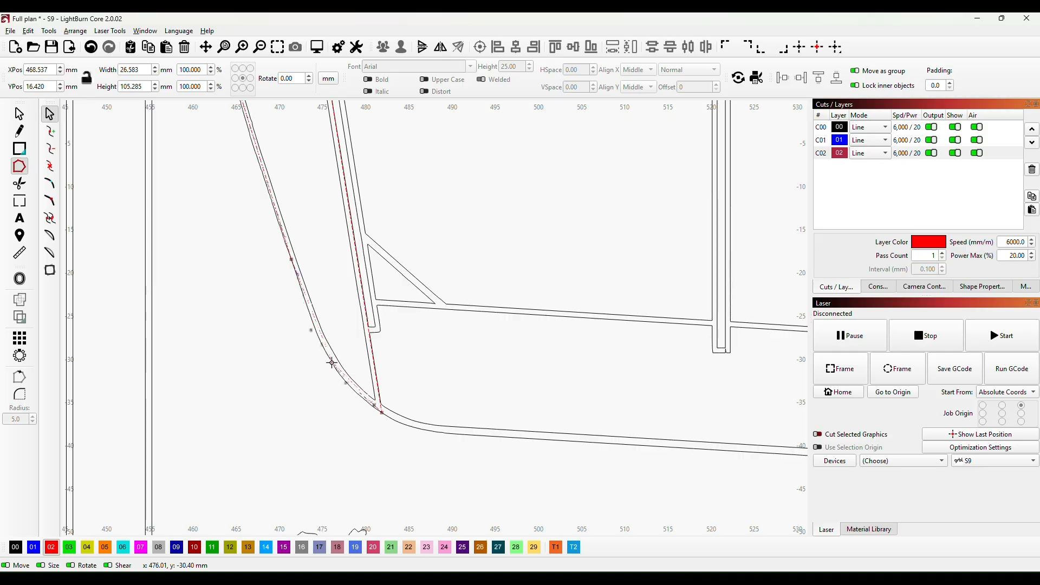
{"action": "left_click", "coordinate": [332, 362]}
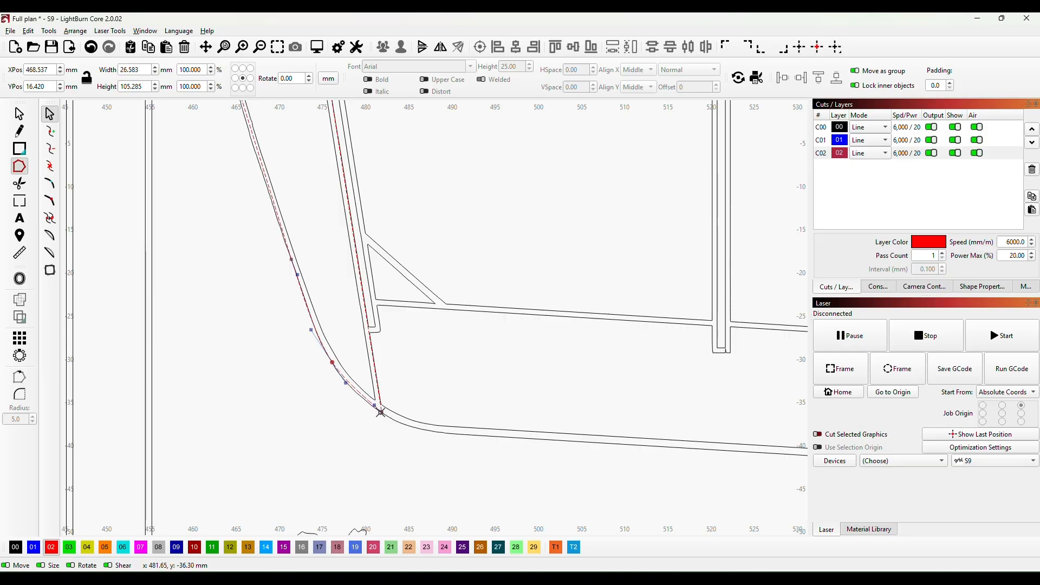
{"action": "scroll", "coordinate": [376, 418], "scroll_direction": "up", "scroll_amount": 5}
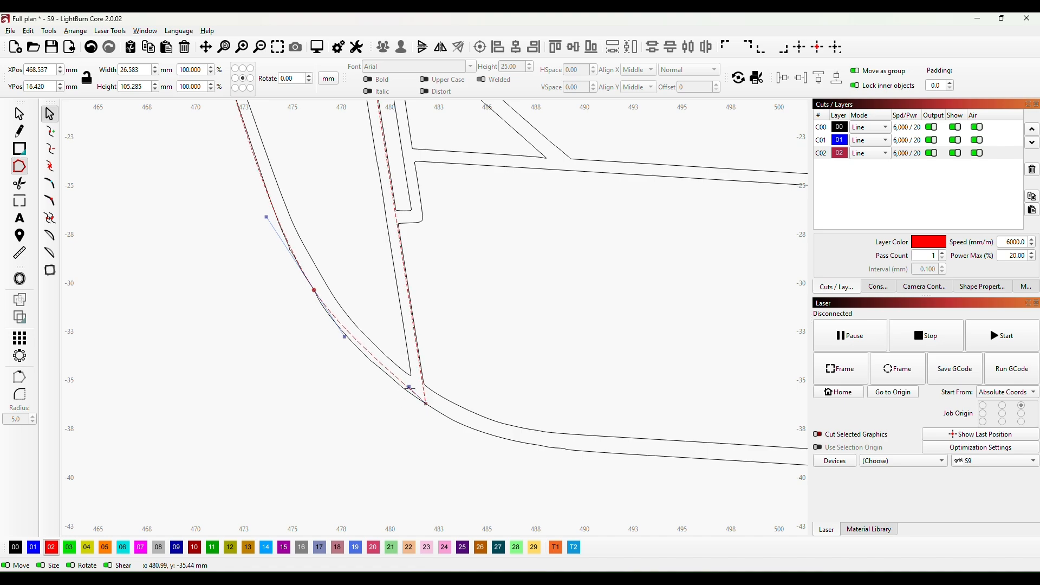
{"action": "left_click_drag", "start_coordinate": [410, 386], "coordinate": [403, 386]}
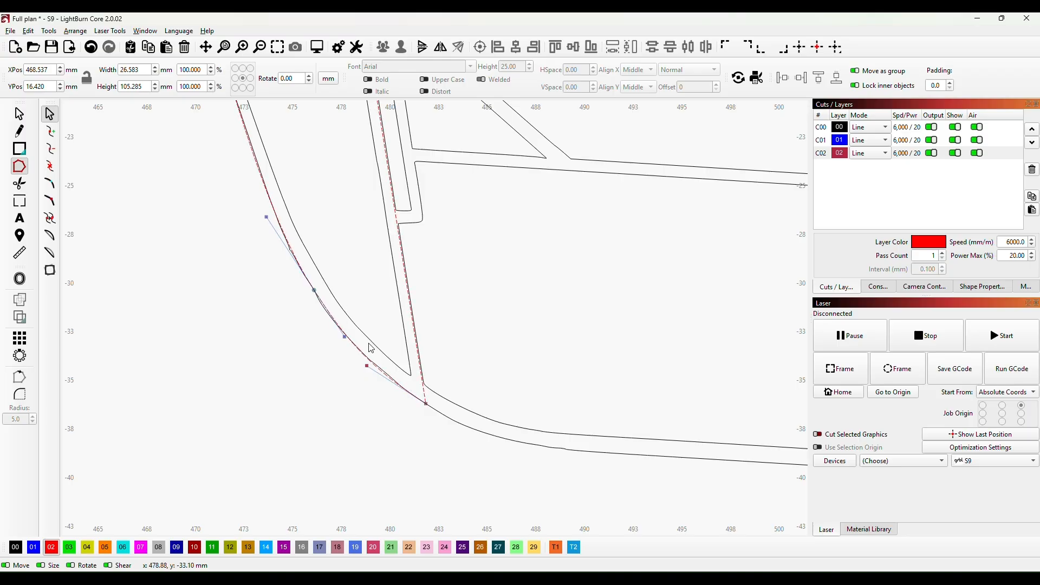
Smooth the nodes along the long outer side of the wing tip outline so its segments follow the plan's curve
{"action": "scroll", "coordinate": [211, 218], "scroll_direction": "down", "scroll_amount": 3}
{"action": "left_click_drag", "start_coordinate": [189, 182], "coordinate": [327, 430]}
{"action": "key", "text": "s"}
{"action": "left_click_drag", "start_coordinate": [276, 239], "coordinate": [341, 446]}
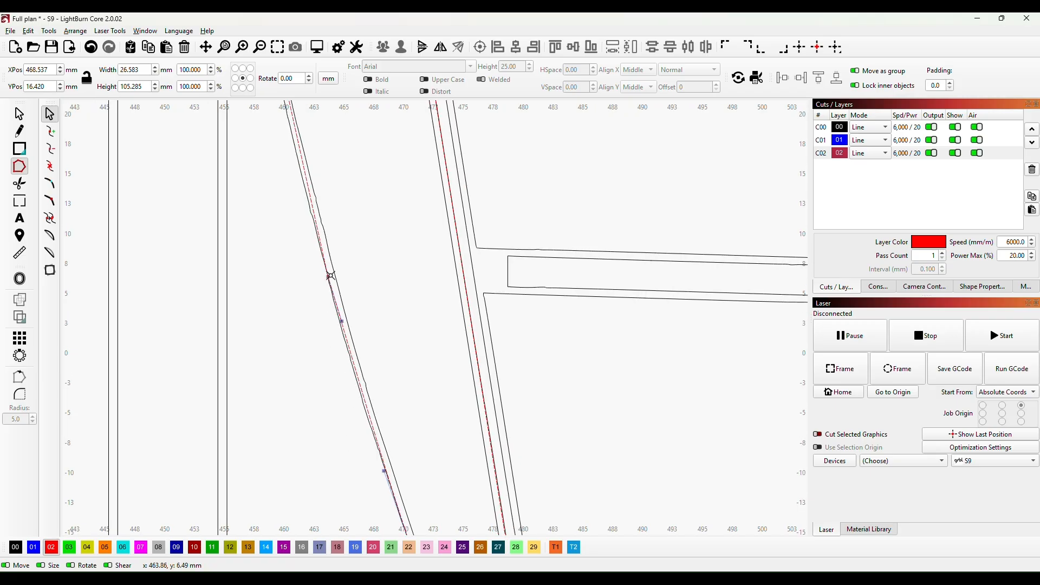
{"action": "key", "text": "s"}
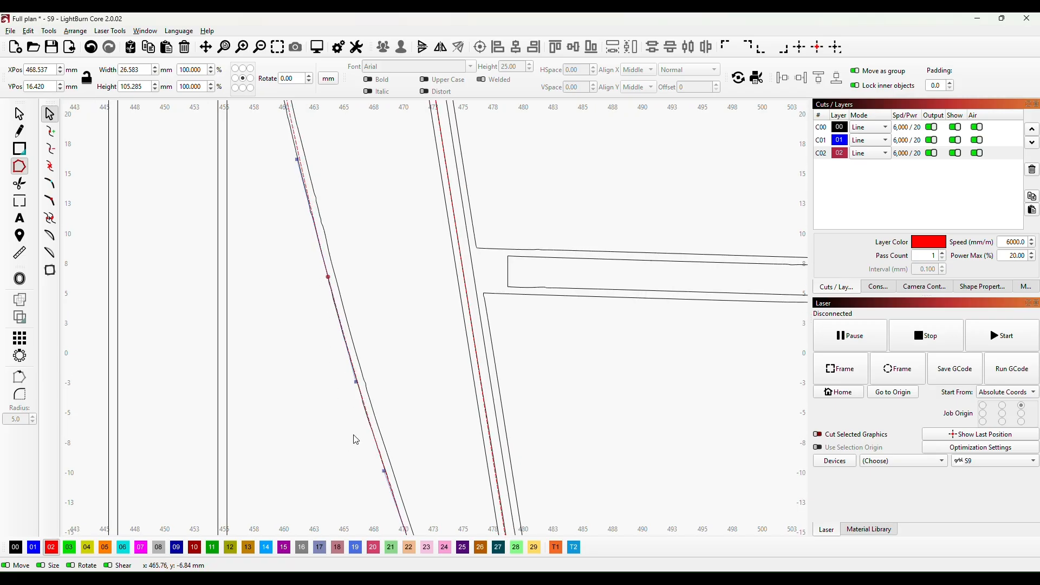
{"action": "left_click_drag", "start_coordinate": [336, 162], "coordinate": [408, 383]}
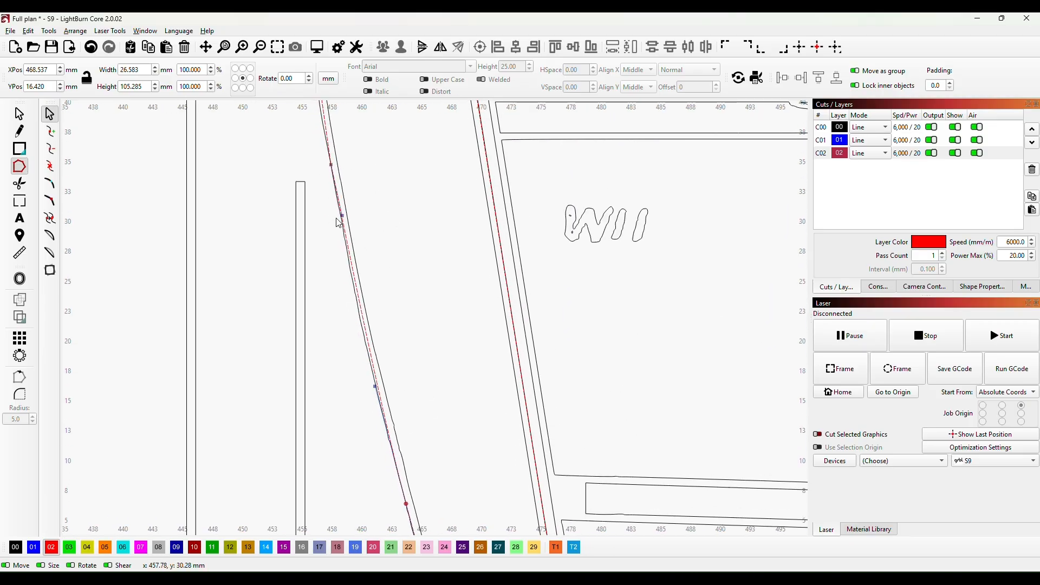
{"action": "key", "text": "s"}
{"action": "left_click_drag", "start_coordinate": [404, 142], "coordinate": [461, 414]}
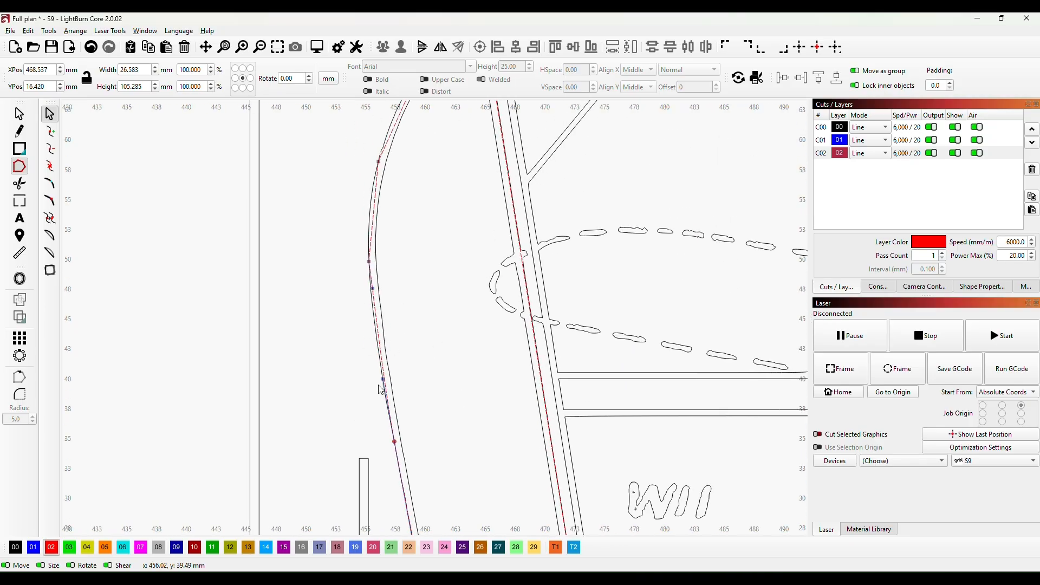
{"action": "key", "text": "s"}
Smooth the nodes around the wing tip's upper curve and adjust the handles beside the top corner to match the plan line
{"action": "left_click_drag", "start_coordinate": [386, 222], "coordinate": [406, 288]}
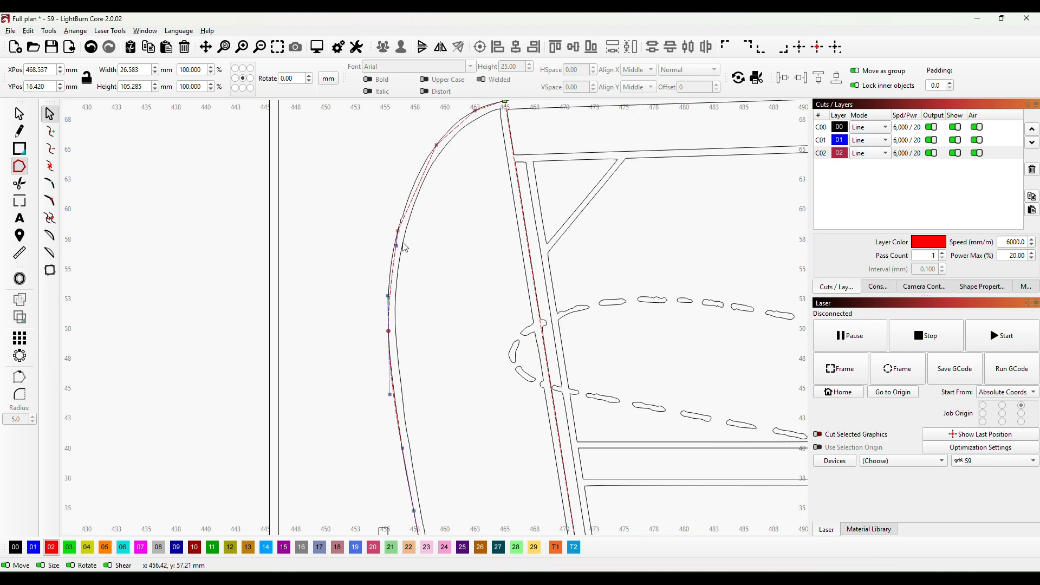
{"action": "key", "text": "s"}
{"action": "left_click_drag", "start_coordinate": [426, 213], "coordinate": [411, 327]}
{"action": "key", "text": "s"}
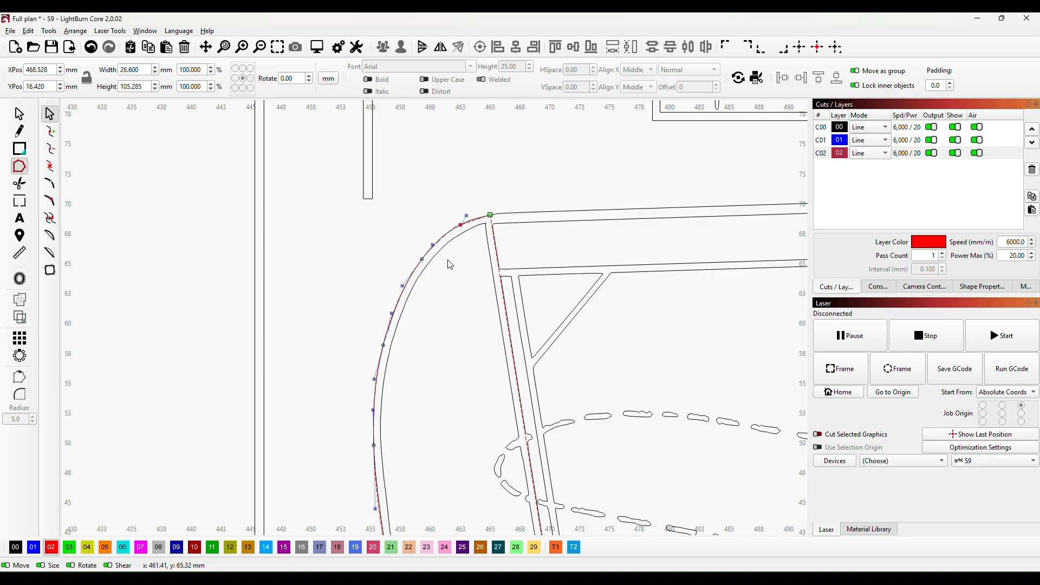
{"action": "scroll", "coordinate": [450, 265], "scroll_direction": "up", "scroll_amount": 2}
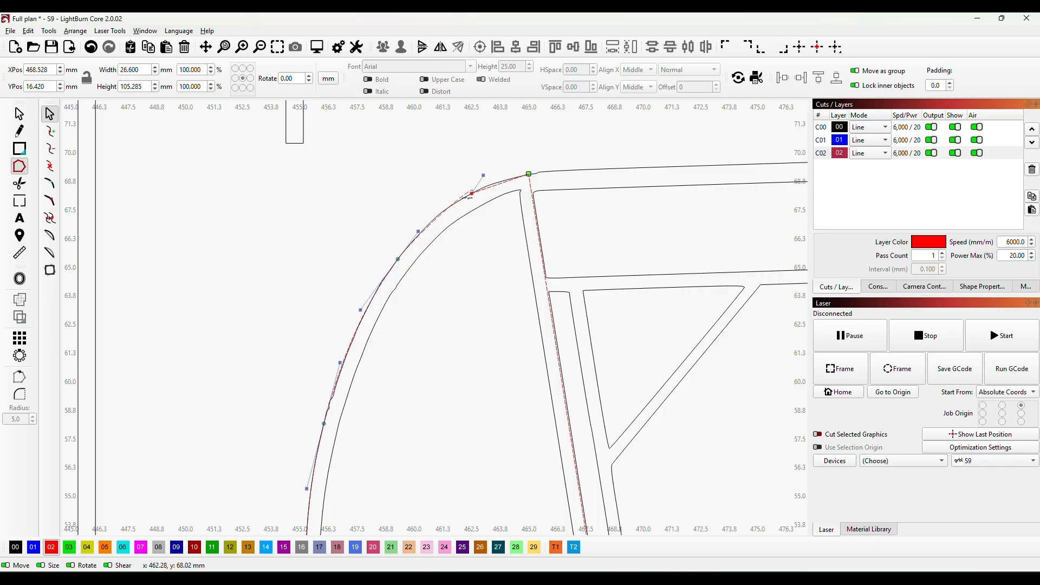
{"action": "left_click_drag", "start_coordinate": [483, 176], "coordinate": [440, 211]}
{"action": "left_click", "coordinate": [472, 192]}
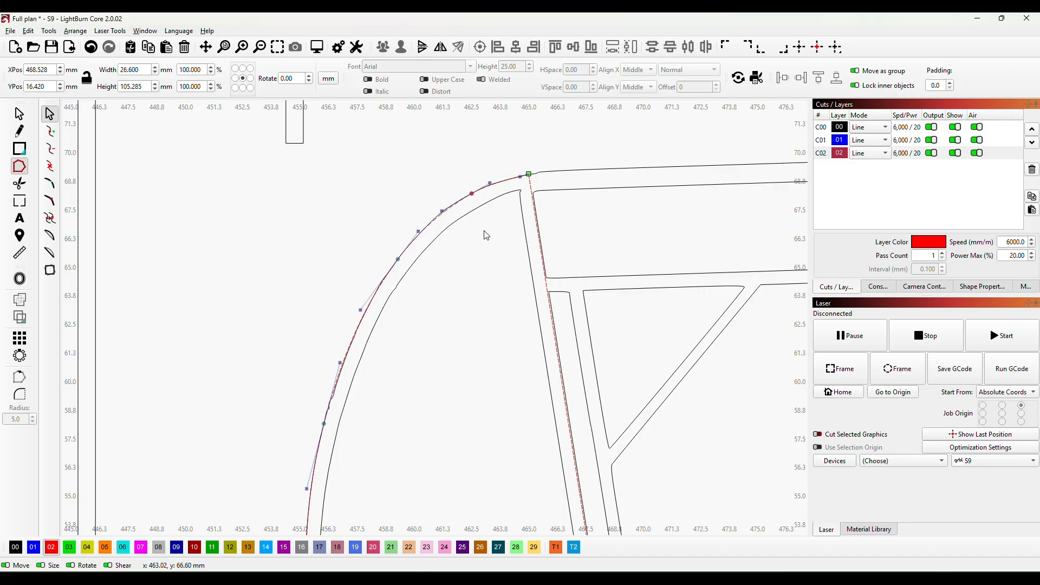
Move the wing tip outline off the plan onto the laser bed above the ribs and rotate it to lie lengthwise, at about X 275.1, Y 329.8 mm
{"action": "scroll", "coordinate": [467, 286], "scroll_direction": "down", "scroll_amount": 2}
{"action": "scroll", "coordinate": [471, 298], "scroll_direction": "down", "scroll_amount": 6}
{"action": "left_click_drag", "start_coordinate": [487, 344], "coordinate": [506, 62]}
{"action": "scroll", "coordinate": [536, 188], "scroll_direction": "down", "scroll_amount": 3}
{"action": "left_click_drag", "start_coordinate": [592, 216], "coordinate": [598, 302]}
{"action": "left_click", "coordinate": [19, 113]}
{"action": "left_click_drag", "start_coordinate": [529, 339], "coordinate": [335, 275]}
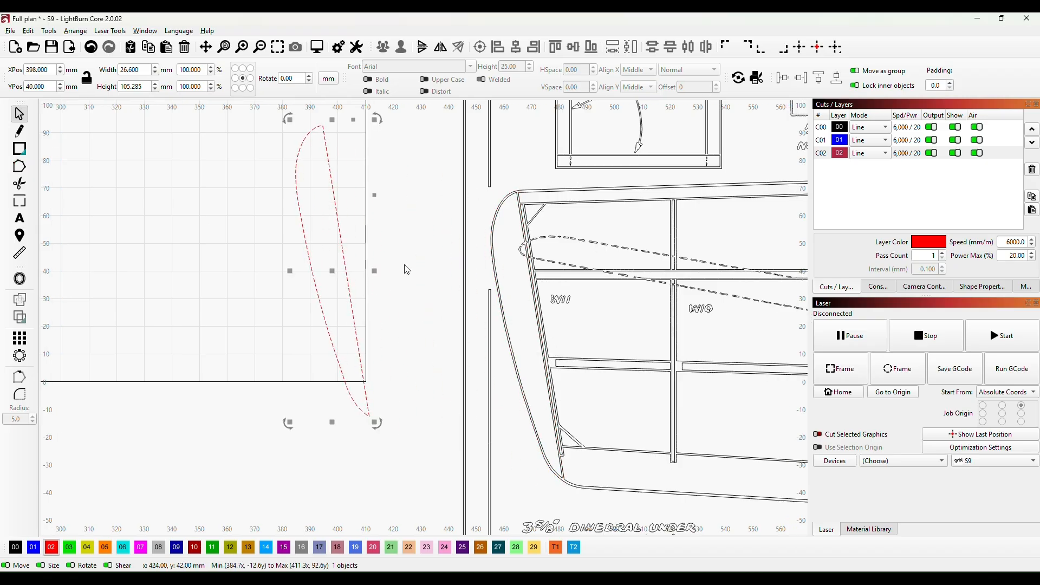
{"action": "scroll", "coordinate": [400, 274], "scroll_direction": "down", "scroll_amount": 1}
{"action": "left_click_drag", "start_coordinate": [401, 273], "coordinate": [481, 408]}
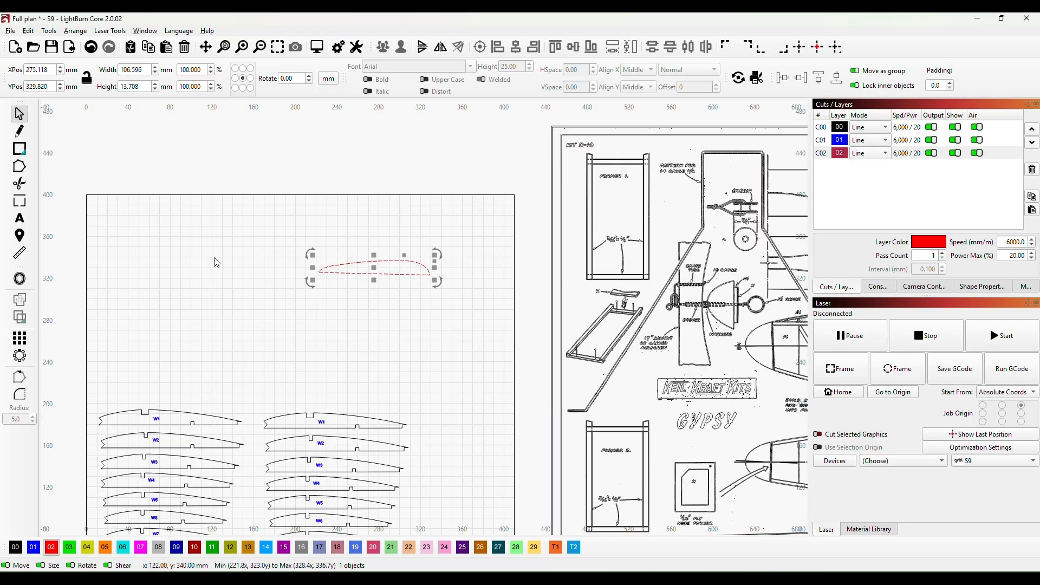
Make the wing tip outline's long base edge a straight, level line
{"action": "left_click", "coordinate": [19, 167]}
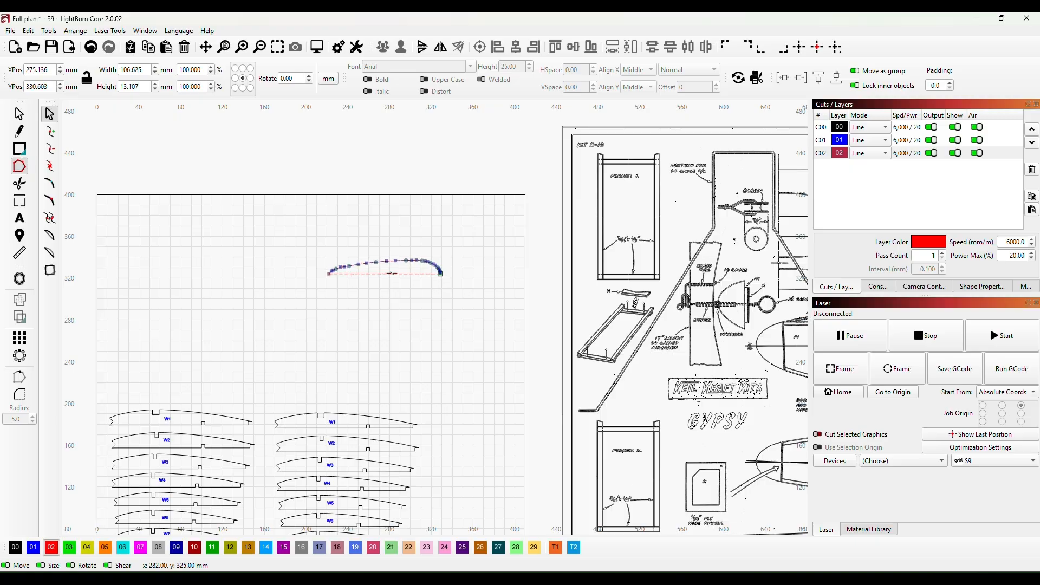
{"action": "left_click", "coordinate": [19, 115]}
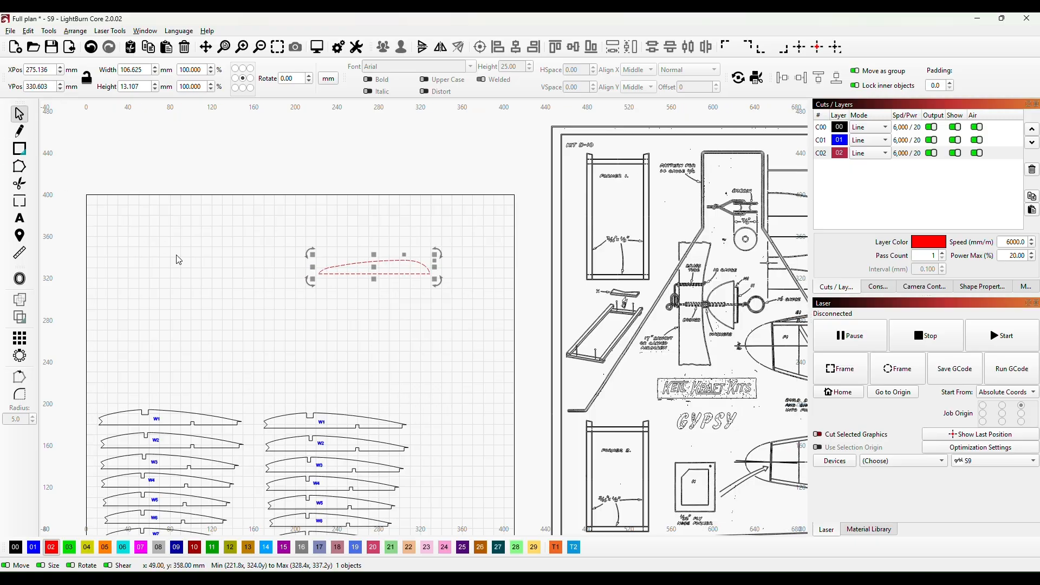
{"action": "scroll", "coordinate": [379, 276], "scroll_direction": "up", "scroll_amount": 5}
{"action": "left_click_drag", "start_coordinate": [388, 268], "coordinate": [415, 353]}
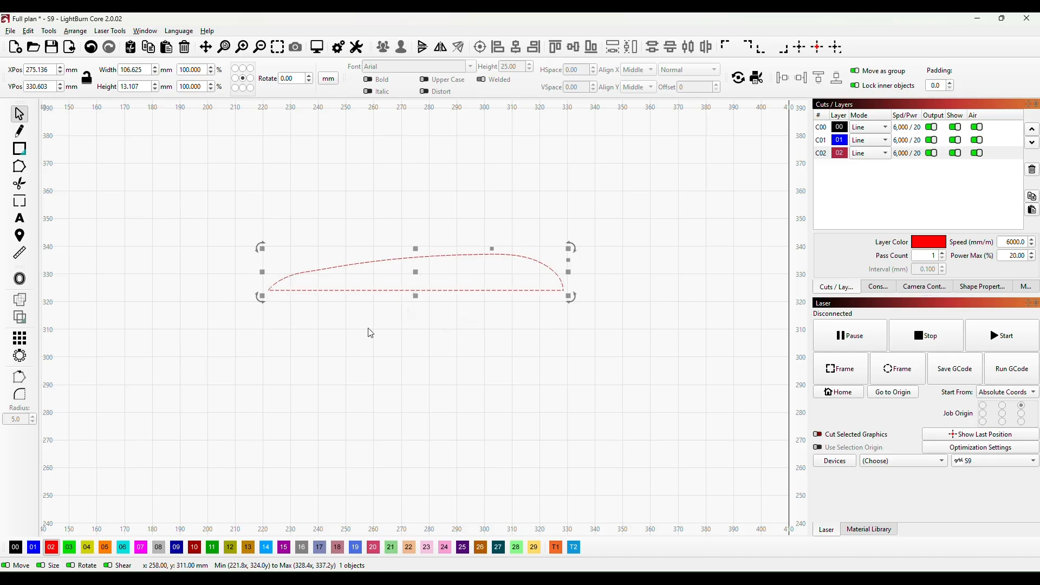
Assign the wing tip outline to the black 00 layer and place a copy above it at about X 272.7, Y 348.3 mm
{"action": "left_click", "coordinate": [17, 548]}
{"action": "scroll", "coordinate": [430, 365], "scroll_direction": "up", "scroll_amount": 3}
{"action": "left_click_drag", "start_coordinate": [454, 349], "coordinate": [483, 428]}
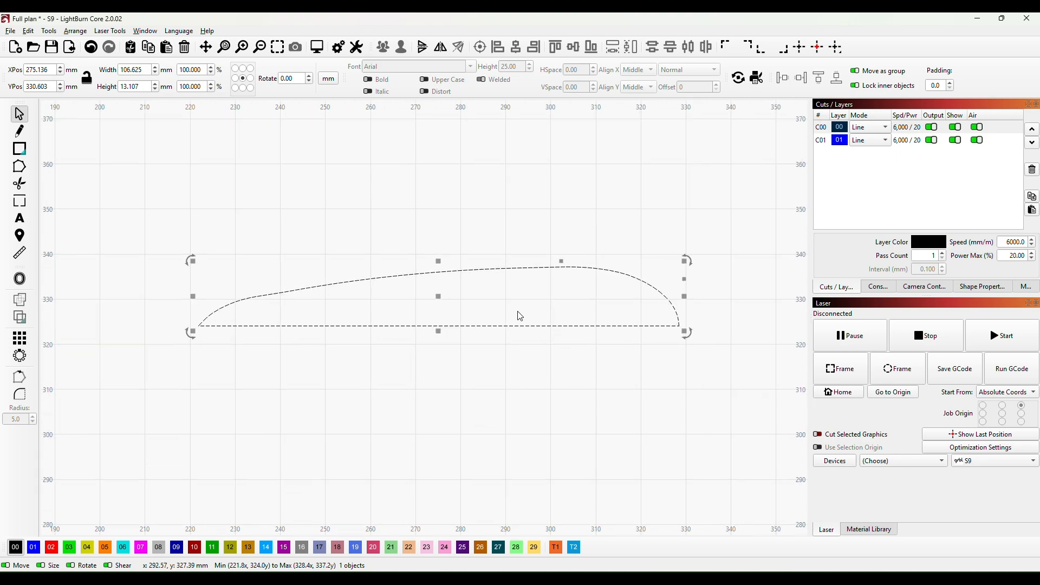
{"action": "key", "text": "ctrl+v"}
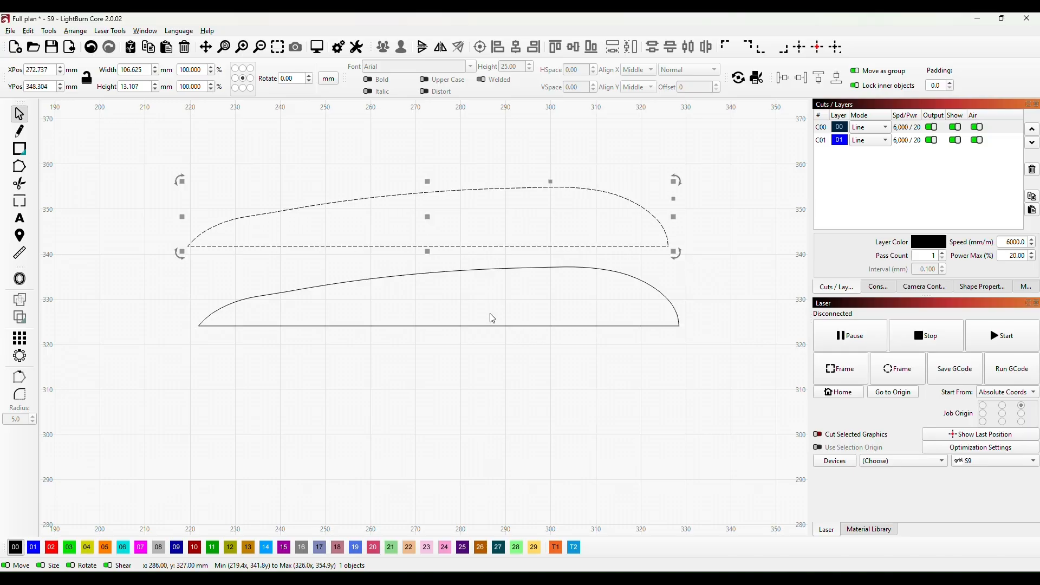
{"action": "left_click", "coordinate": [427, 383]}
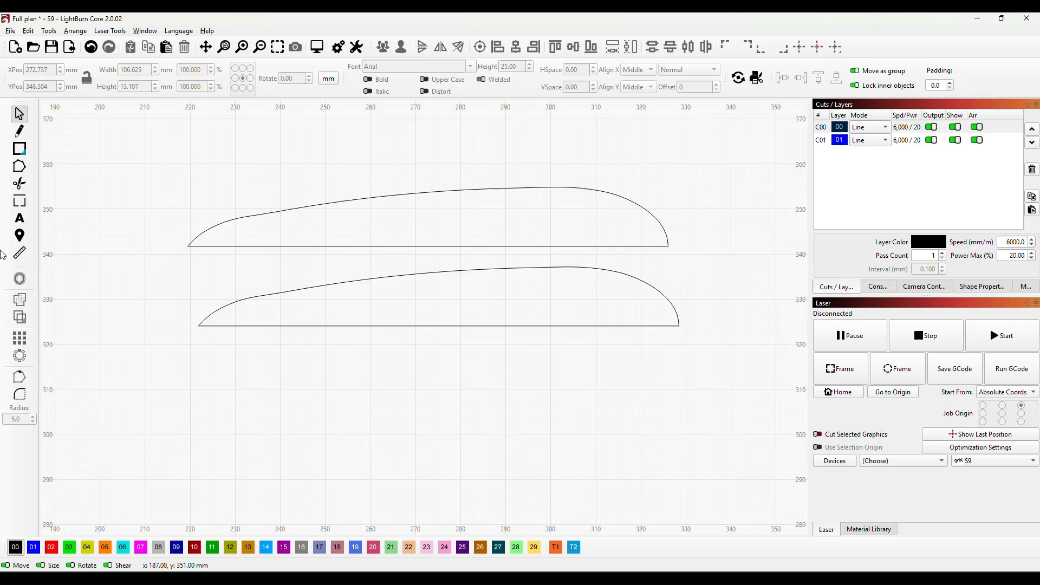
Label both wing tip outlines with the text "WT" at a height of 4 mm
{"action": "left_click", "coordinate": [28, 220]}
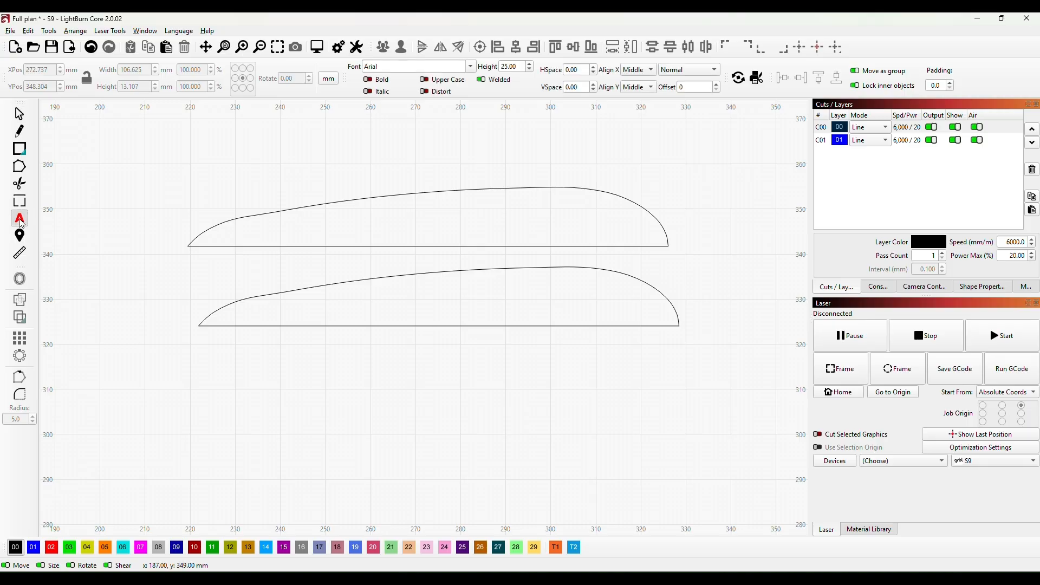
{"action": "left_click", "coordinate": [426, 225]}
{"action": "left_click_drag", "start_coordinate": [519, 67], "coordinate": [478, 71]}
{"action": "type", "text": "4"}
{"action": "left_click", "coordinate": [442, 213]}
{"action": "type", "text": "WT"}
{"action": "left_click", "coordinate": [451, 299]}
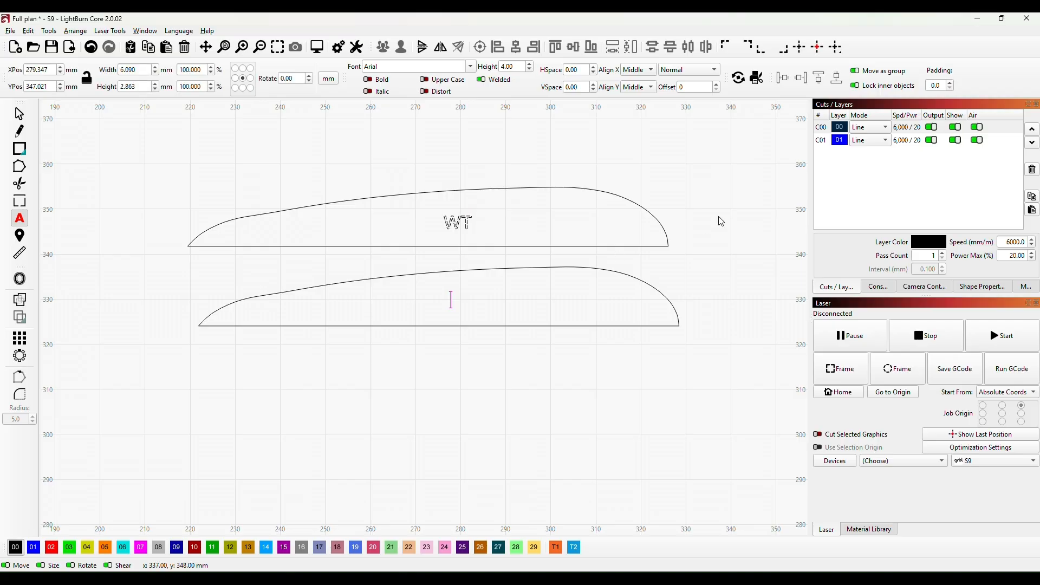
{"action": "type", "text": "WT"}
{"action": "left_click", "coordinate": [19, 114]}
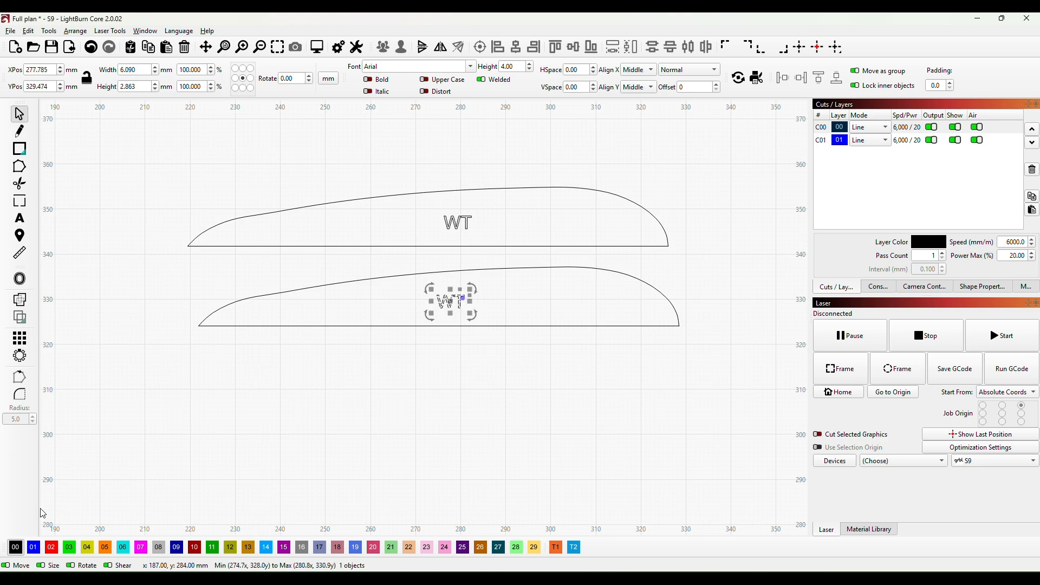
Assign both WT labels to the blue 01 layer
{"action": "left_click", "coordinate": [33, 546]}
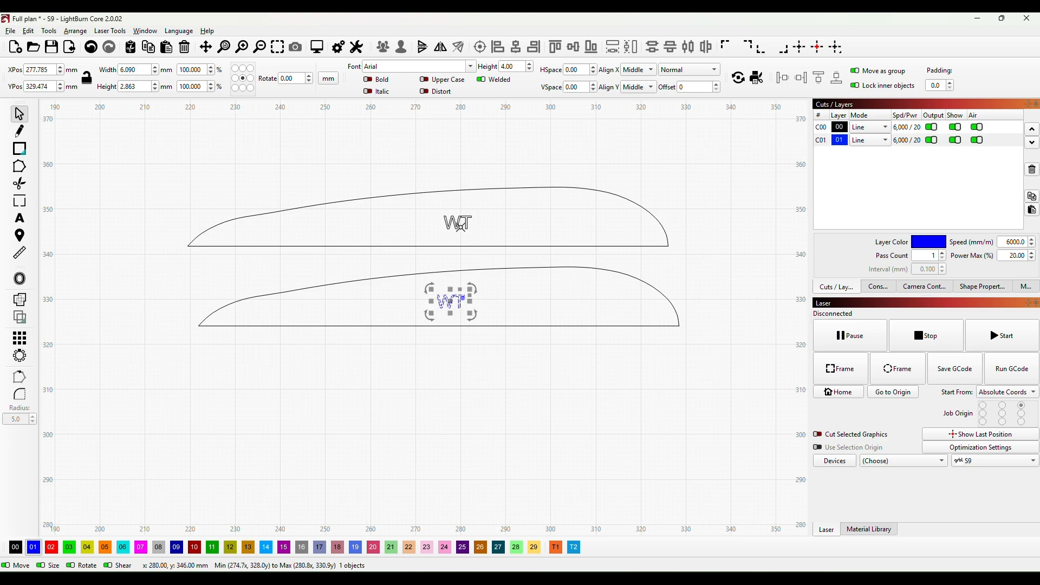
{"action": "left_click", "coordinate": [457, 223]}
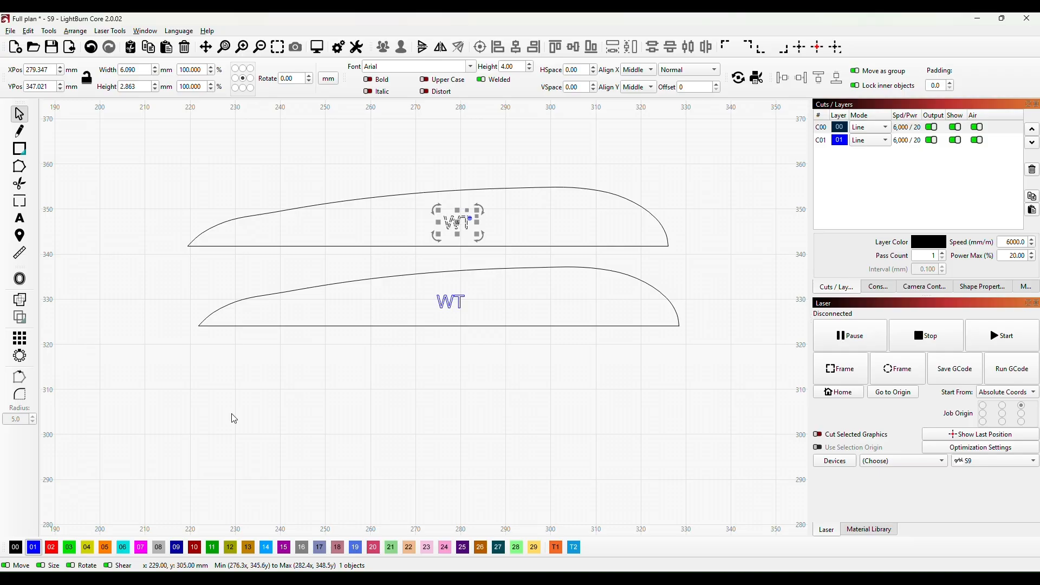
{"action": "left_click", "coordinate": [33, 547]}
{"action": "left_click", "coordinate": [569, 410]}
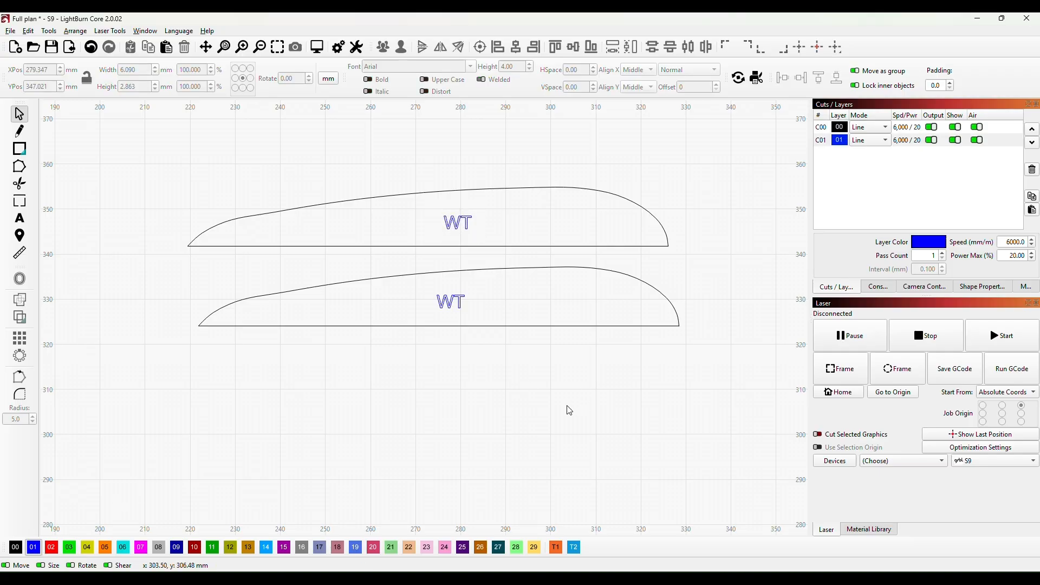
Group each wing tip outline with its own WT label
{"action": "left_click_drag", "start_coordinate": [133, 168], "coordinate": [719, 267]}
{"action": "right_click", "coordinate": [540, 246]}
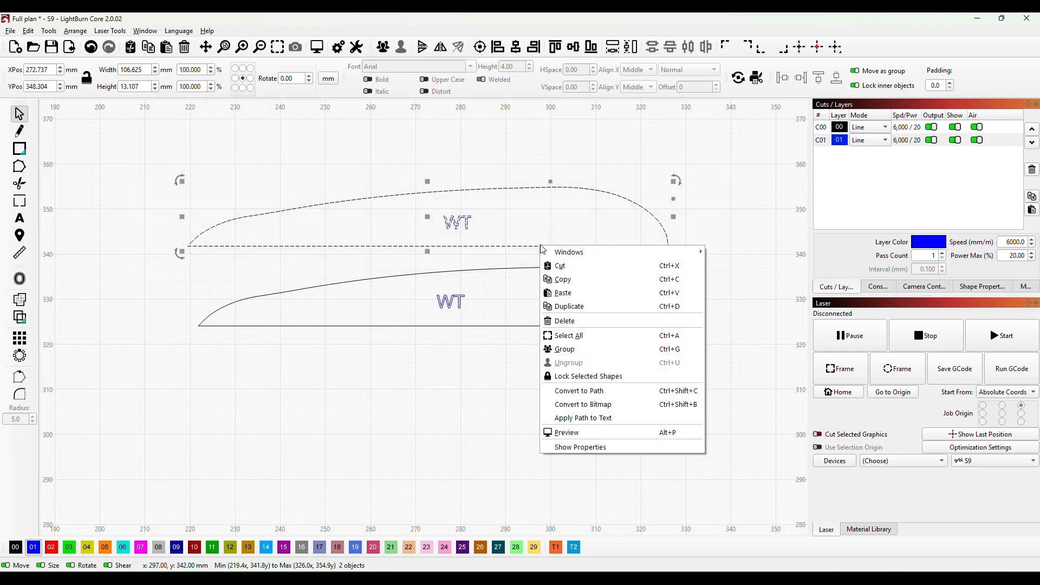
{"action": "left_click", "coordinate": [576, 348]}
{"action": "left_click_drag", "start_coordinate": [115, 254], "coordinate": [702, 415]}
{"action": "right_click", "coordinate": [552, 327]}
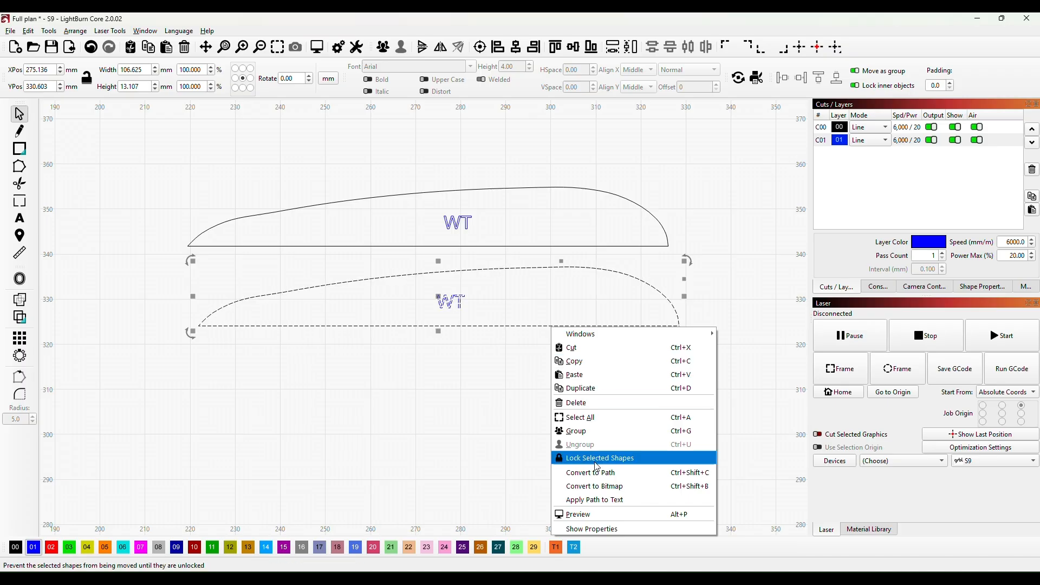
{"action": "left_click", "coordinate": [598, 431]}
{"action": "left_click", "coordinate": [482, 415]}
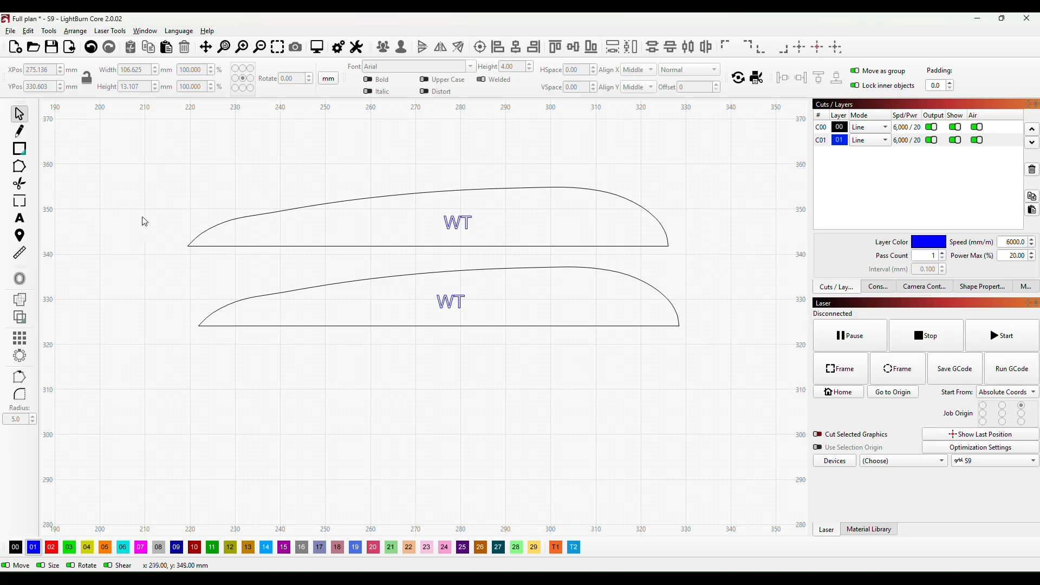
Add holding tabs near the middle of the wing tips' long edges and save the project
{"action": "left_click", "coordinate": [20, 201]}
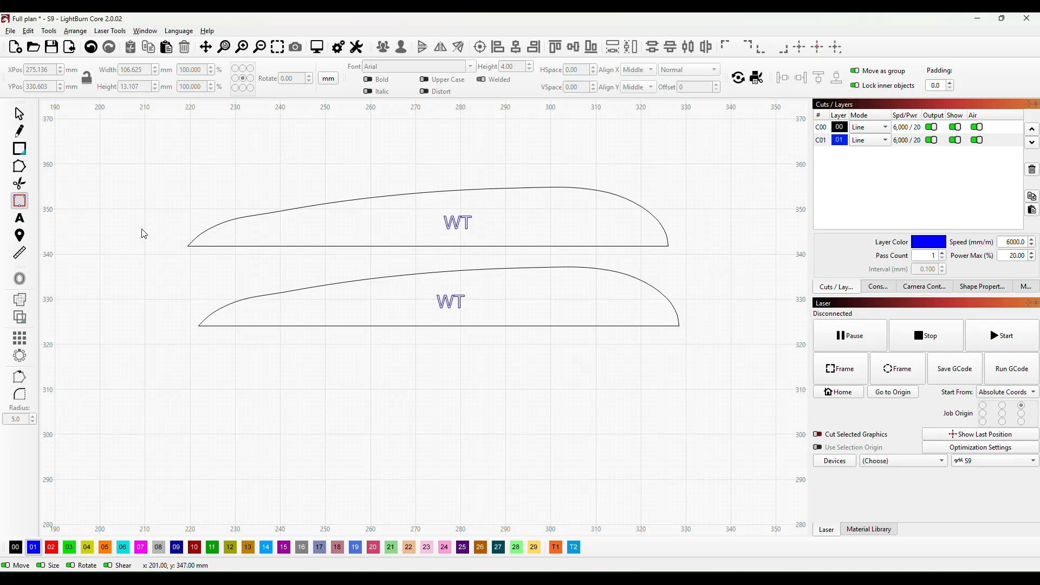
{"action": "left_click", "coordinate": [480, 192]}
{"action": "key", "text": "ctrl+s"}
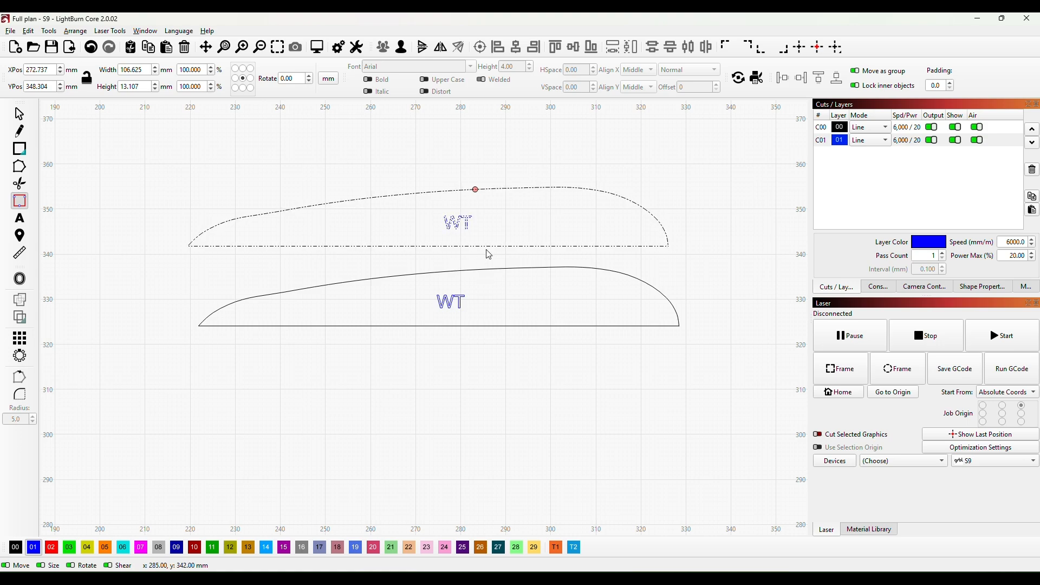
{"action": "left_click", "coordinate": [487, 270]}
{"action": "left_click", "coordinate": [478, 325]}
{"action": "left_click", "coordinate": [20, 113]}
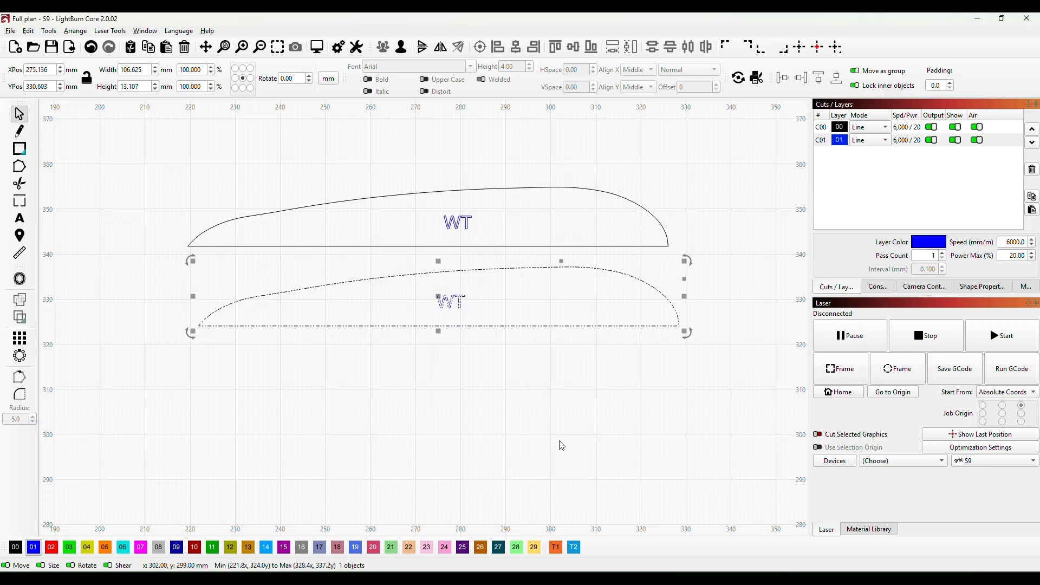
{"action": "left_click", "coordinate": [566, 417]}
Examine the wing's centre section on the plan, around rib W1 and the dihedral braces D1 and D2
{"action": "scroll", "coordinate": [741, 308], "scroll_direction": "down", "scroll_amount": 4}
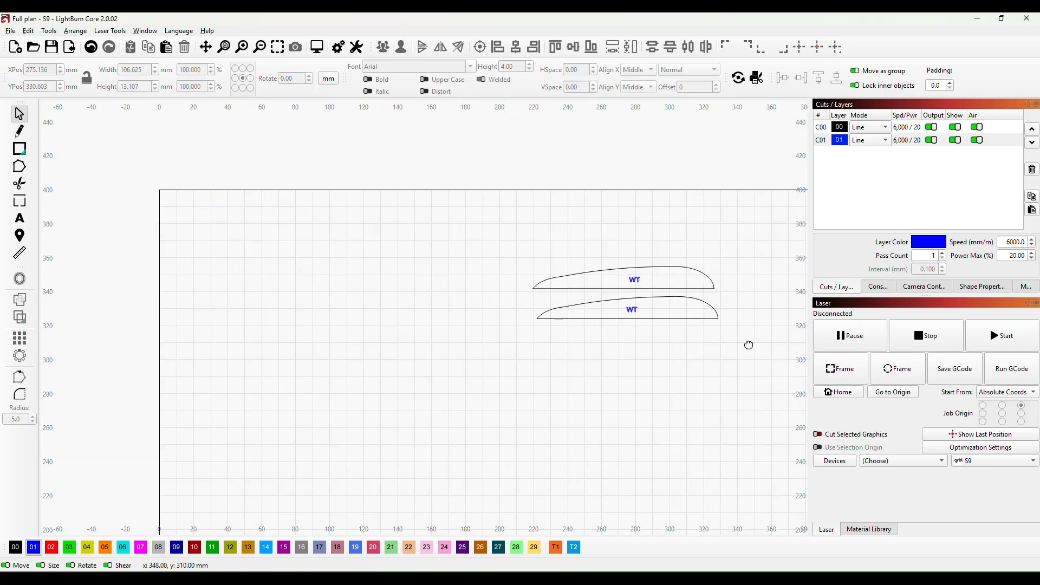
{"action": "left_click_drag", "start_coordinate": [751, 347], "coordinate": [289, 292]}
{"action": "left_click_drag", "start_coordinate": [702, 381], "coordinate": [407, 318]}
{"action": "scroll", "coordinate": [557, 382], "scroll_direction": "down", "scroll_amount": 1}
{"action": "left_click_drag", "start_coordinate": [557, 382], "coordinate": [354, 244]}
{"action": "scroll", "coordinate": [532, 385], "scroll_direction": "up", "scroll_amount": 2}
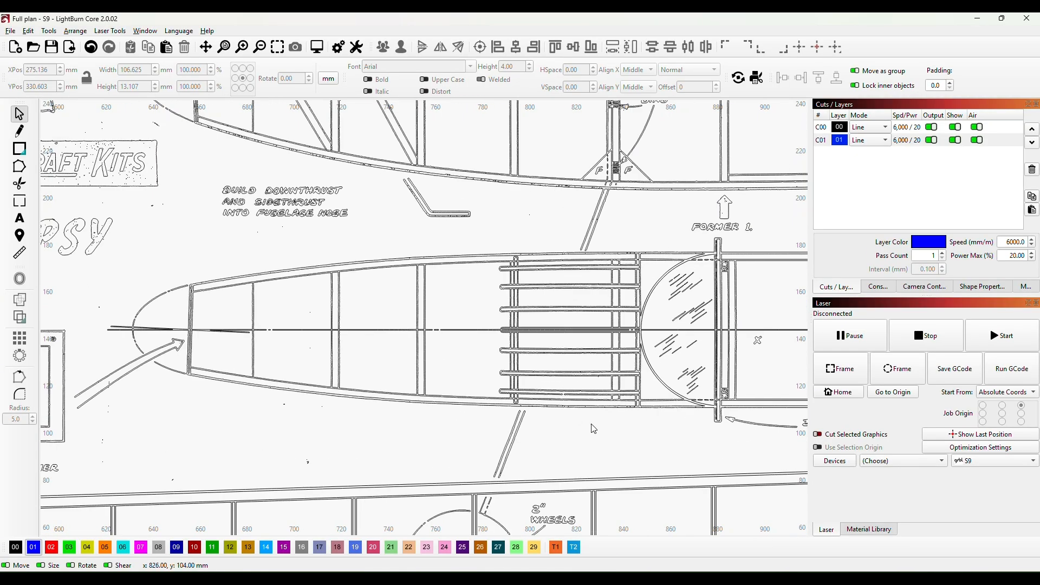
{"action": "scroll", "coordinate": [592, 425], "scroll_direction": "down", "scroll_amount": 2}
{"action": "scroll", "coordinate": [593, 427], "scroll_direction": "down", "scroll_amount": 2}
{"action": "left_click_drag", "start_coordinate": [629, 428], "coordinate": [314, 246]}
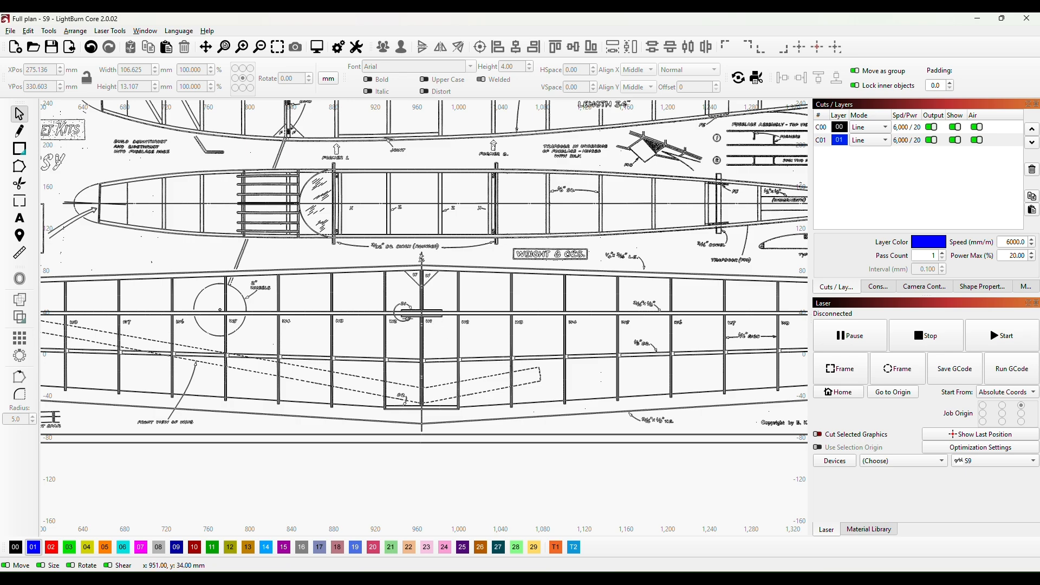
{"action": "scroll", "coordinate": [439, 403], "scroll_direction": "up", "scroll_amount": 3}
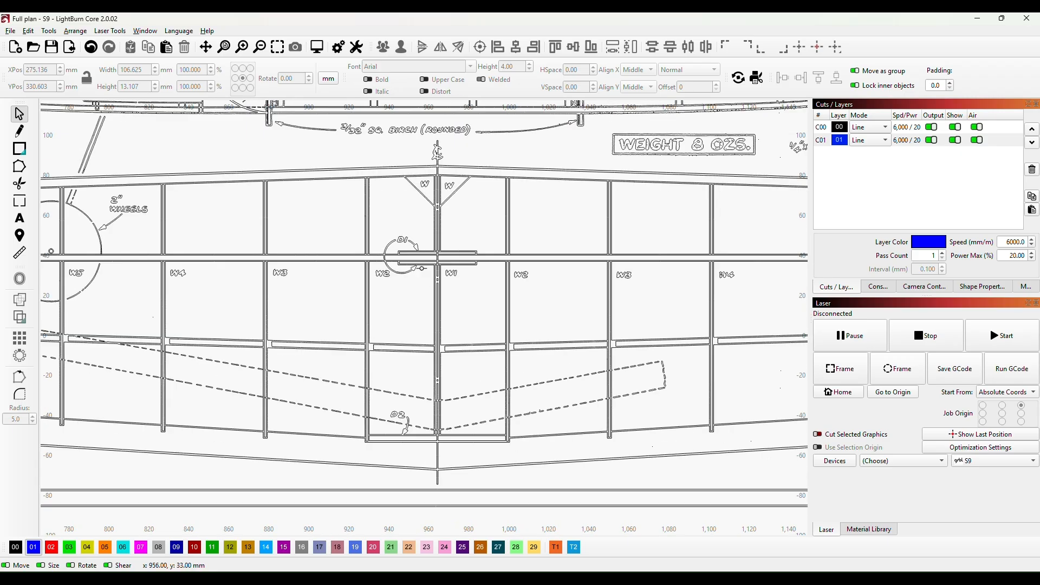
{"action": "scroll", "coordinate": [507, 276], "scroll_direction": "down", "scroll_amount": 3}
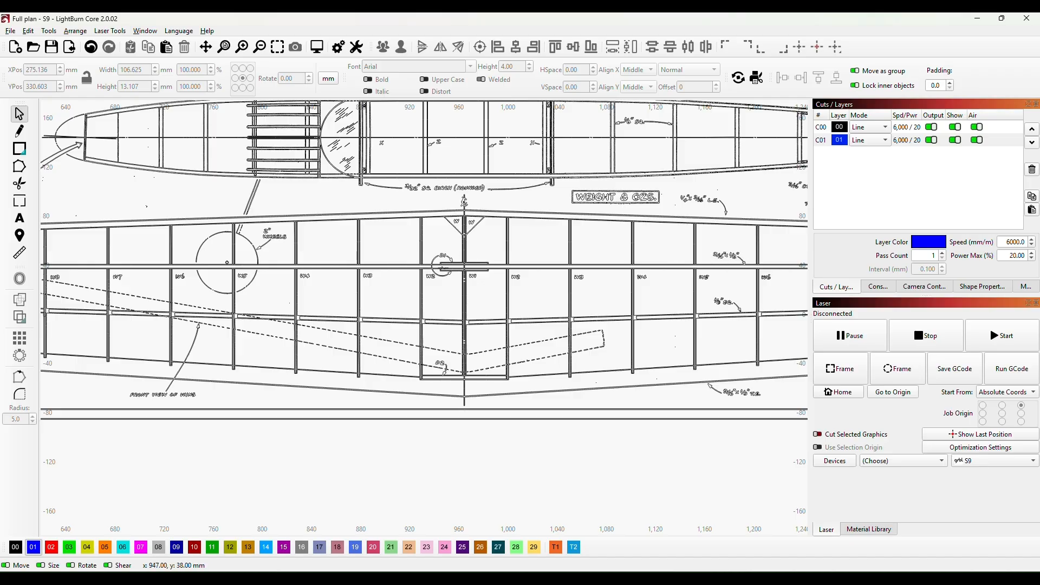
{"action": "scroll", "coordinate": [463, 277], "scroll_direction": "up", "scroll_amount": 2}
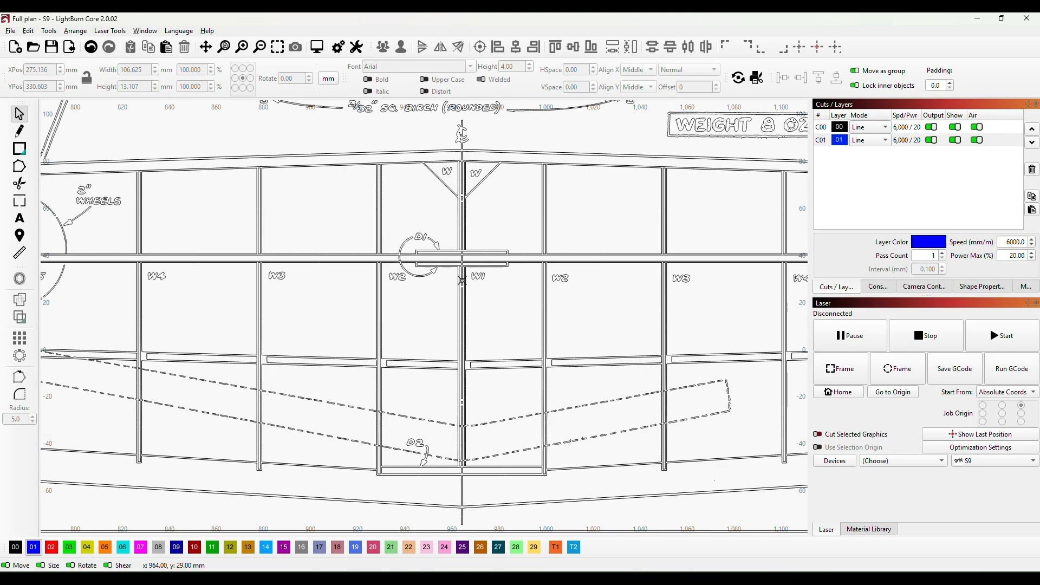
{"action": "scroll", "coordinate": [460, 281], "scroll_direction": "up", "scroll_amount": 1}
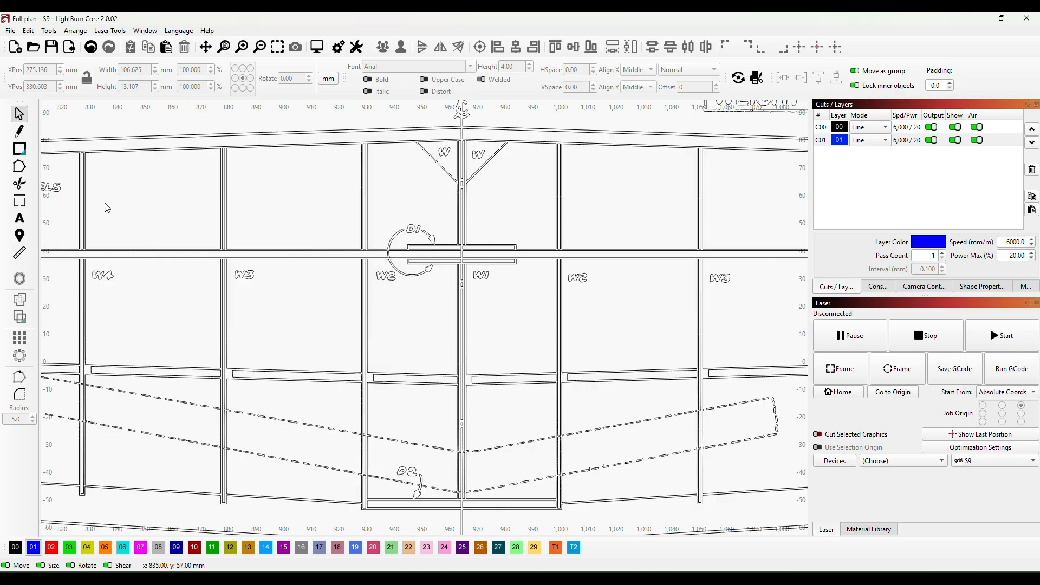
Draw a rectangle about 35.75 mm wide along the spar from rib W2 to the centreline and set its height to 4.8 mm
{"action": "left_click", "coordinate": [20, 150]}
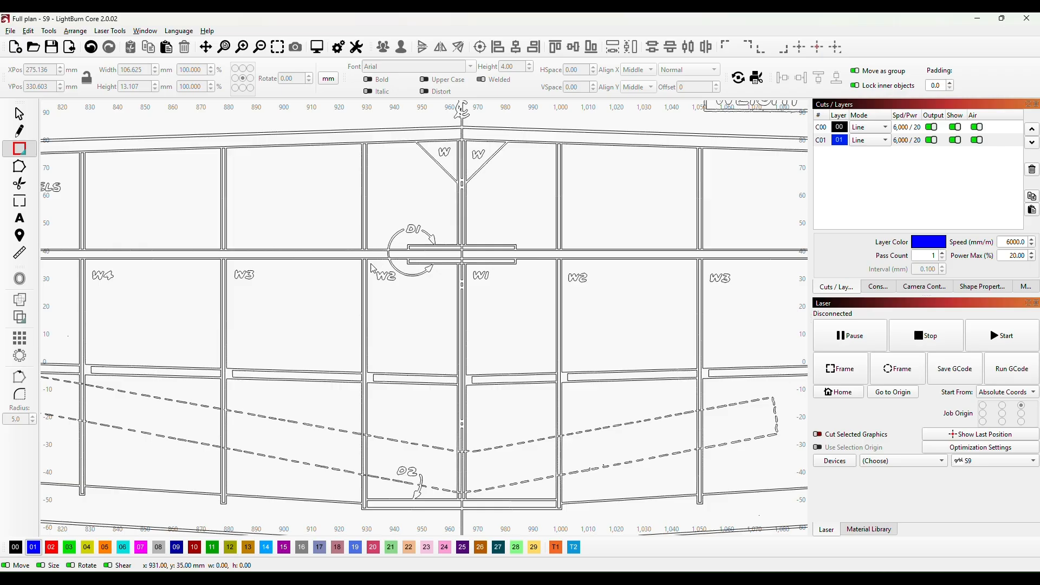
{"action": "left_click_drag", "start_coordinate": [367, 259], "coordinate": [466, 268]}
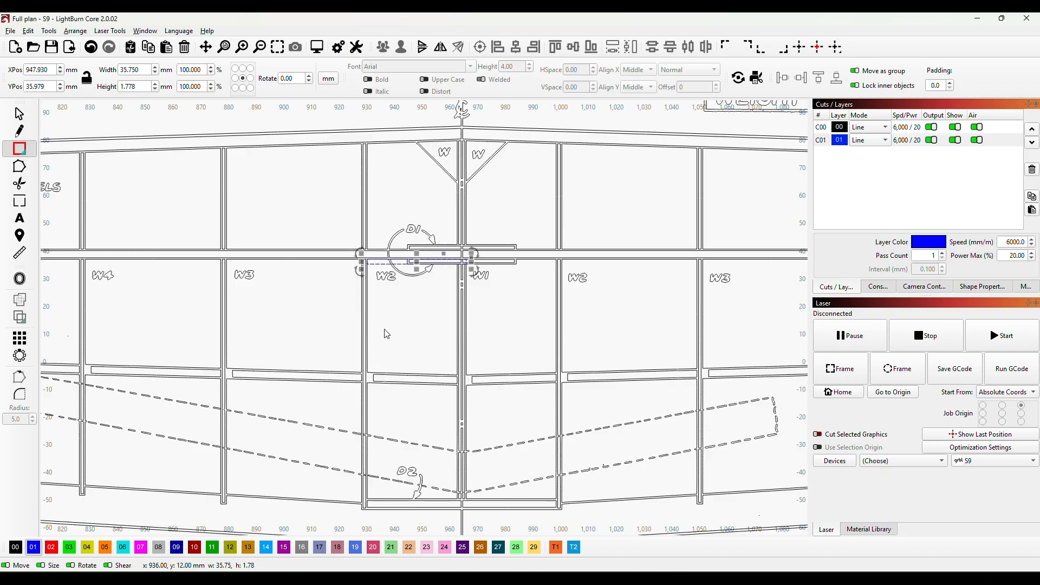
{"action": "key", "text": "Tab"}
{"action": "type", "text": "4"}
{"action": "left_click", "coordinate": [184, 178]}
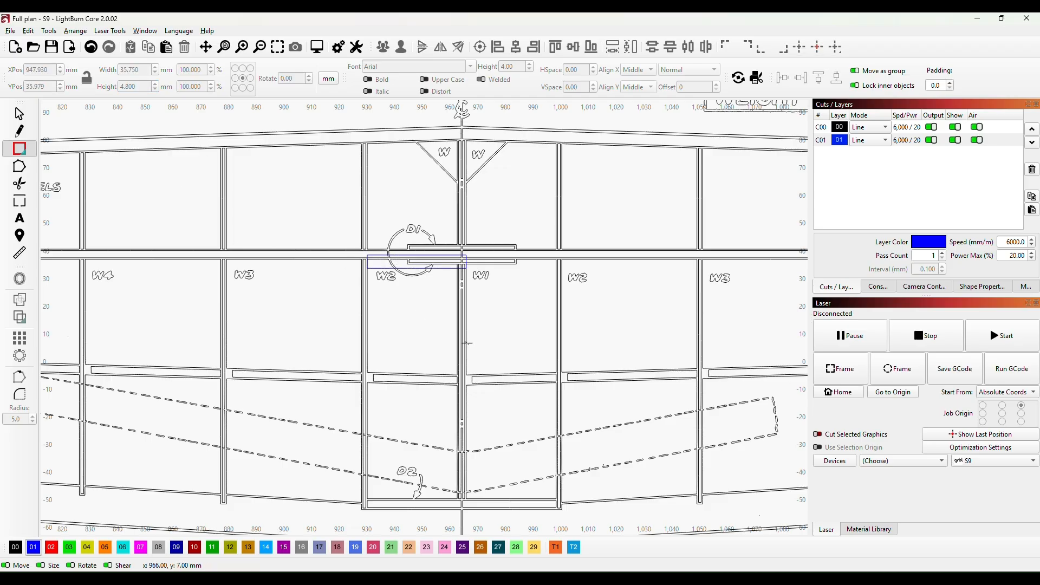
Move the rectangle down beside the D2 label and rotate it so its lower edge follows the front view's lower dashed line
{"action": "left_click_drag", "start_coordinate": [493, 334], "coordinate": [466, 215]}
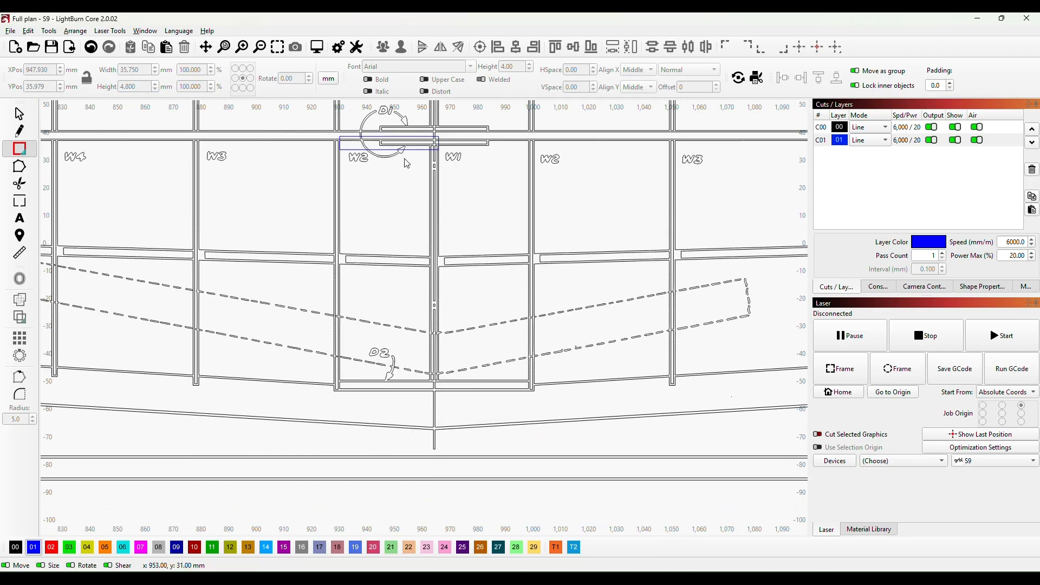
{"action": "key", "text": "ctrl+a"}
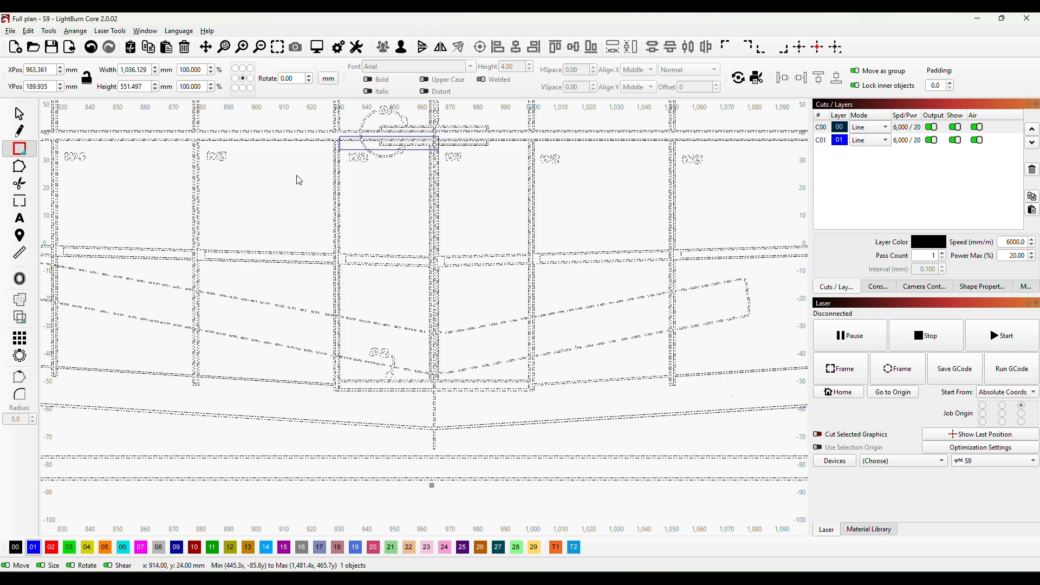
{"action": "key", "text": "Escape"}
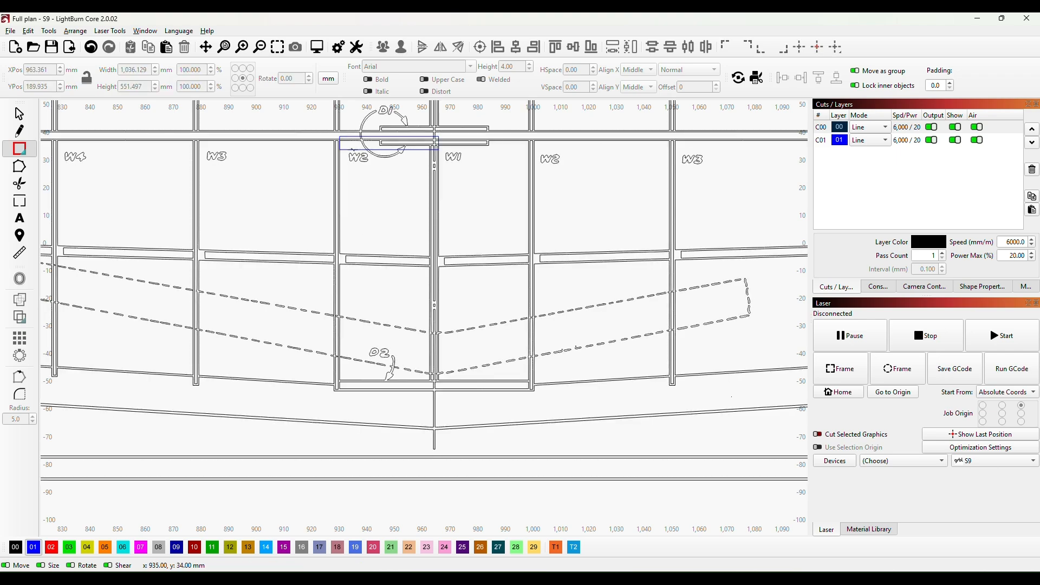
{"action": "left_click", "coordinate": [353, 149]}
{"action": "left_click_drag", "start_coordinate": [389, 143], "coordinate": [394, 367]}
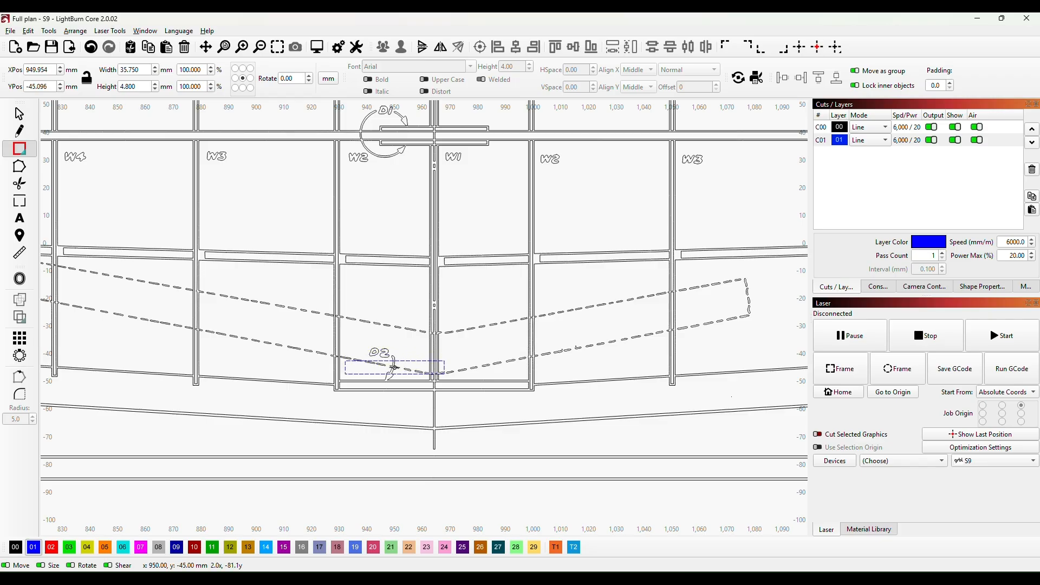
{"action": "left_click", "coordinate": [394, 367]}
{"action": "left_click_drag", "start_coordinate": [336, 354], "coordinate": [397, 361]}
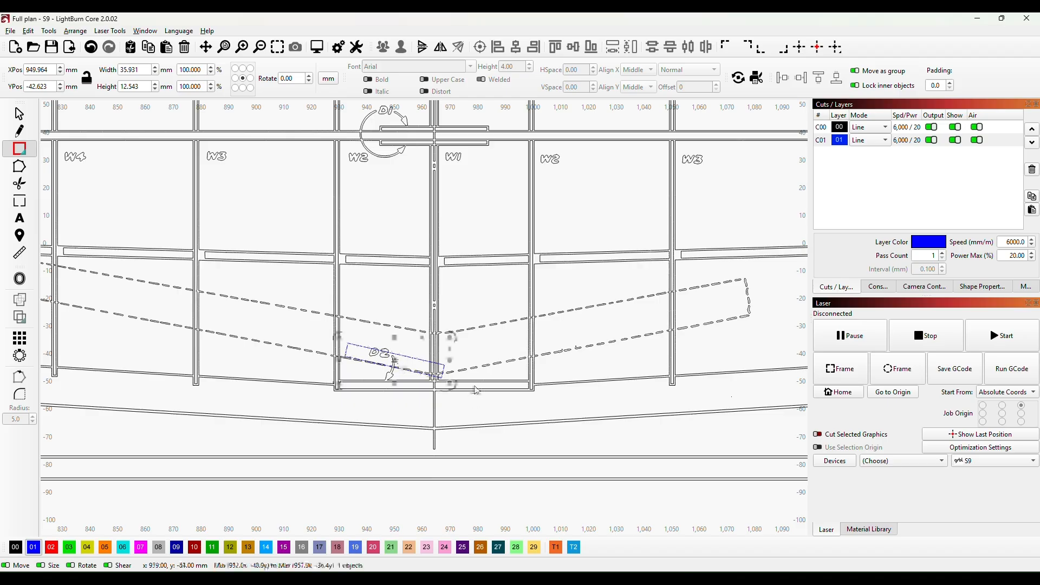
{"action": "scroll", "coordinate": [349, 410], "scroll_direction": "up", "scroll_amount": 2}
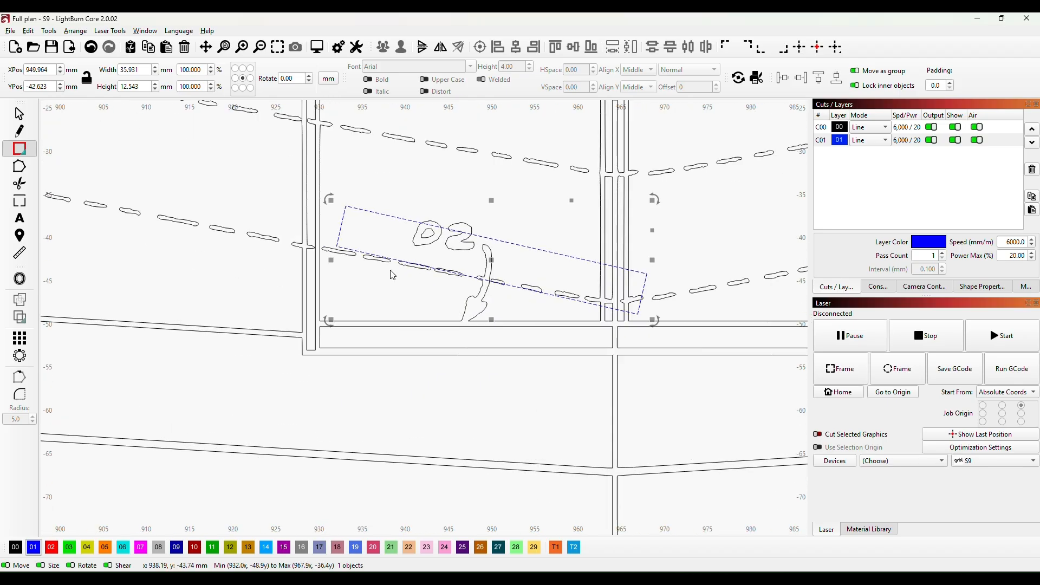
{"action": "left_click_drag", "start_coordinate": [653, 325], "coordinate": [657, 318]}
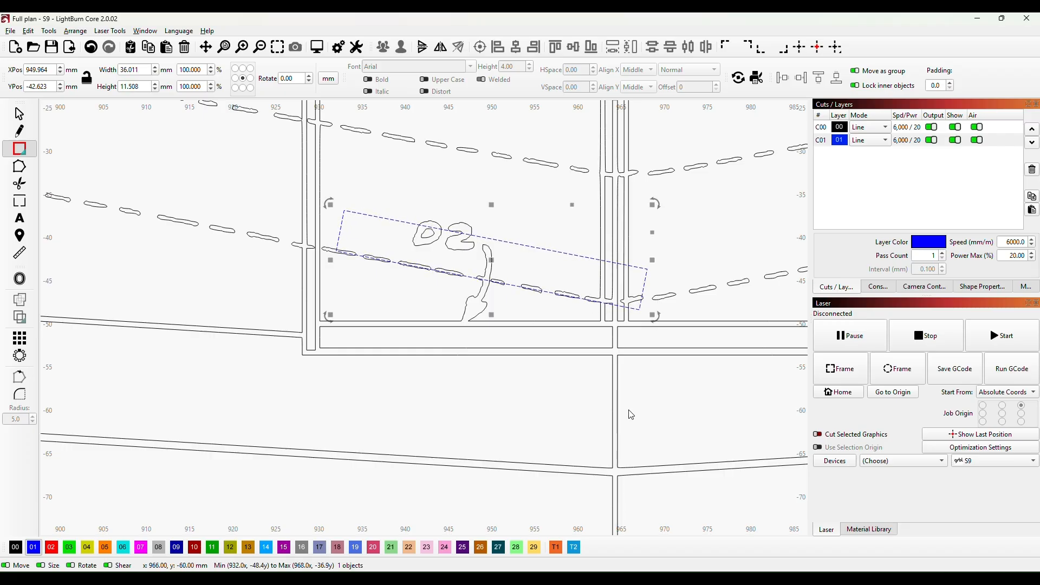
Place a copy of the sloped rectangle on the other side of the wing centreline and flip it to follow the opposite dashed line
{"action": "left_click_drag", "start_coordinate": [633, 415], "coordinate": [451, 408]}
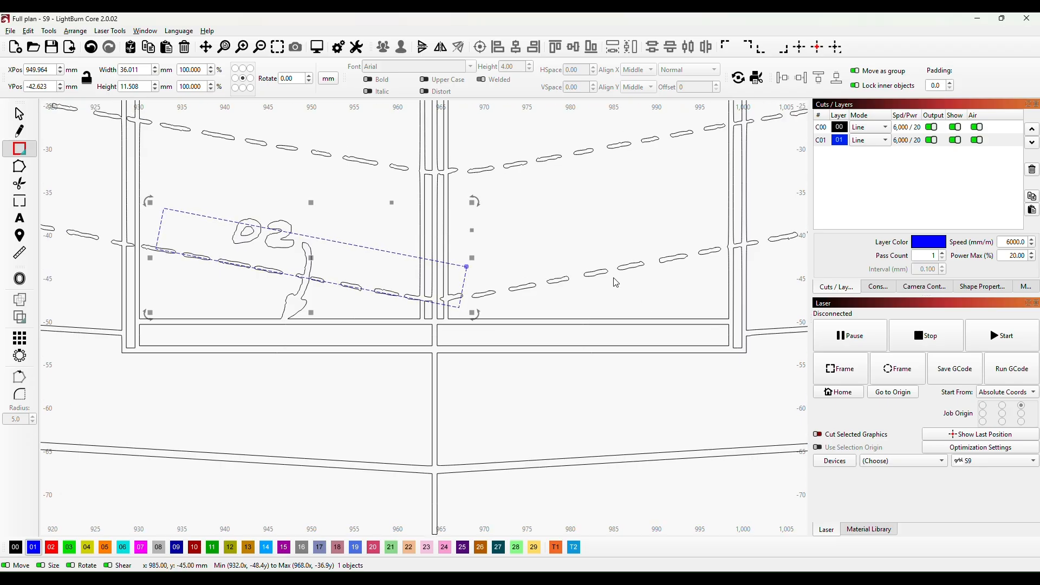
{"action": "left_click_drag", "start_coordinate": [311, 257], "coordinate": [523, 267]}
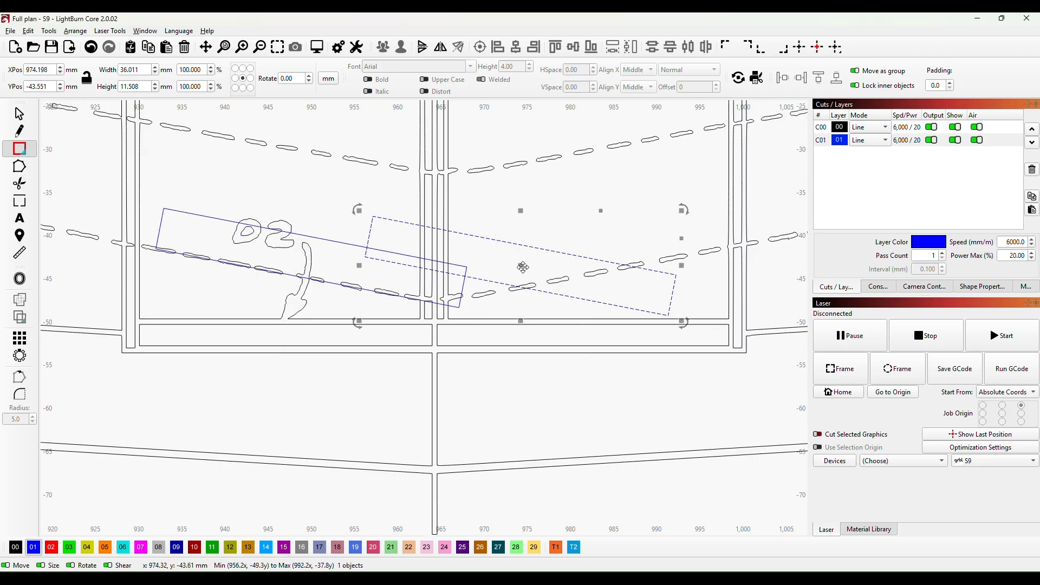
{"action": "left_click", "coordinate": [440, 48]}
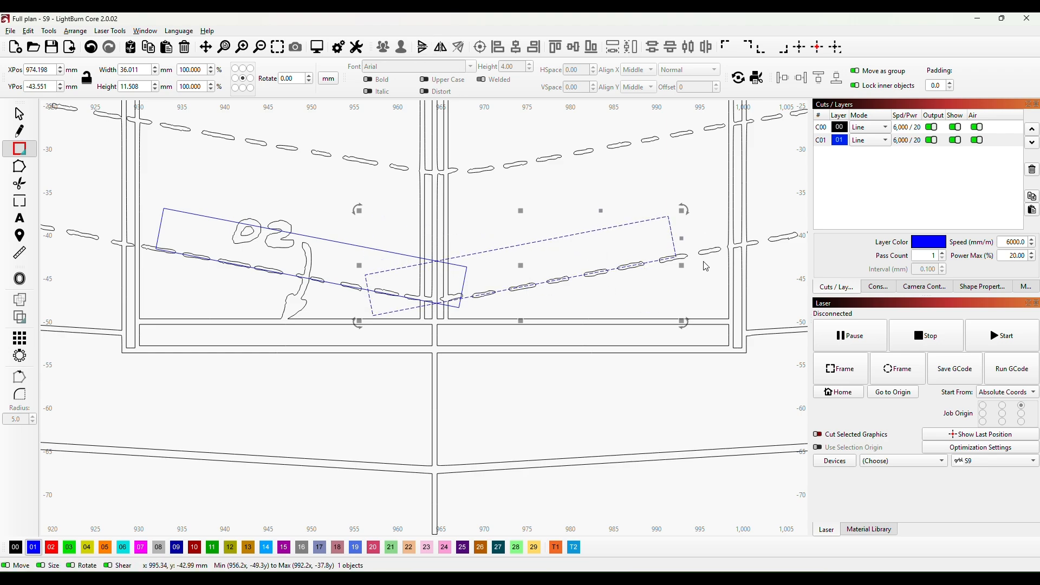
Move the flipped rectangle to meet the first one at the wing centreline, its lower edge following the dashed line
{"action": "left_click_drag", "start_coordinate": [520, 266], "coordinate": [574, 270]}
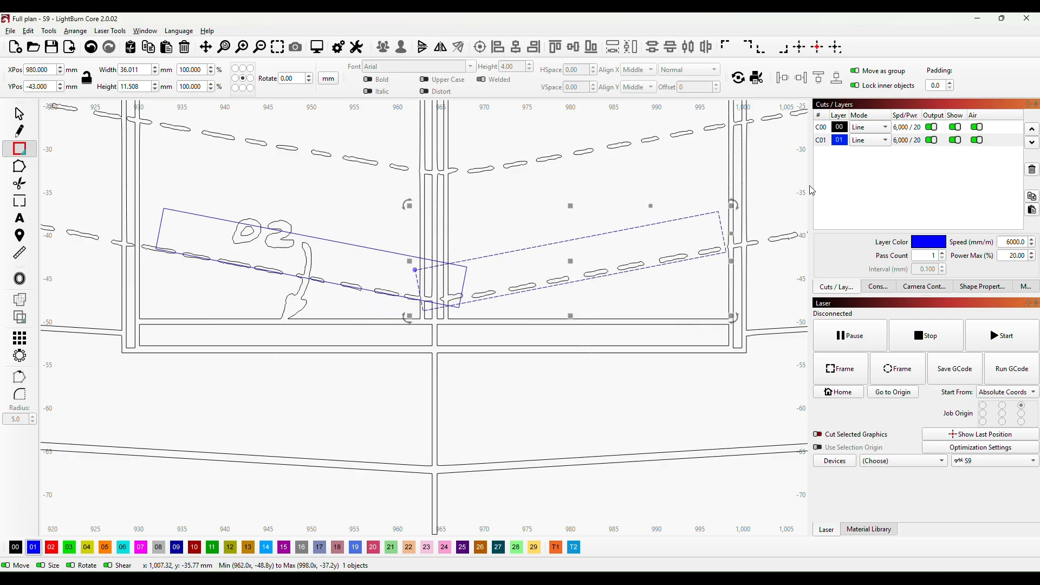
{"action": "key", "text": "Up"}
{"action": "key", "text": "Up"}
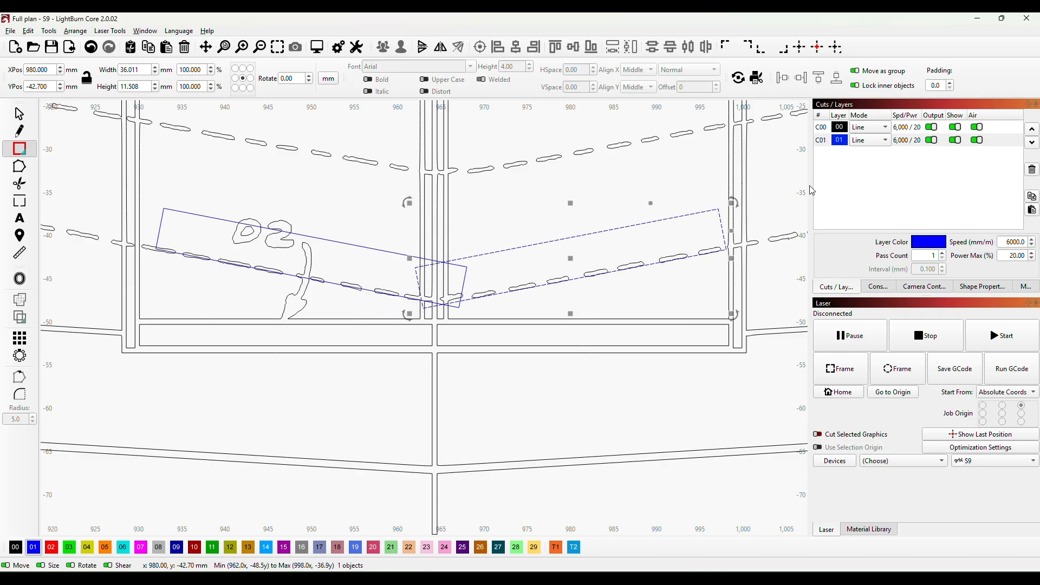
{"action": "key", "text": "Up"}
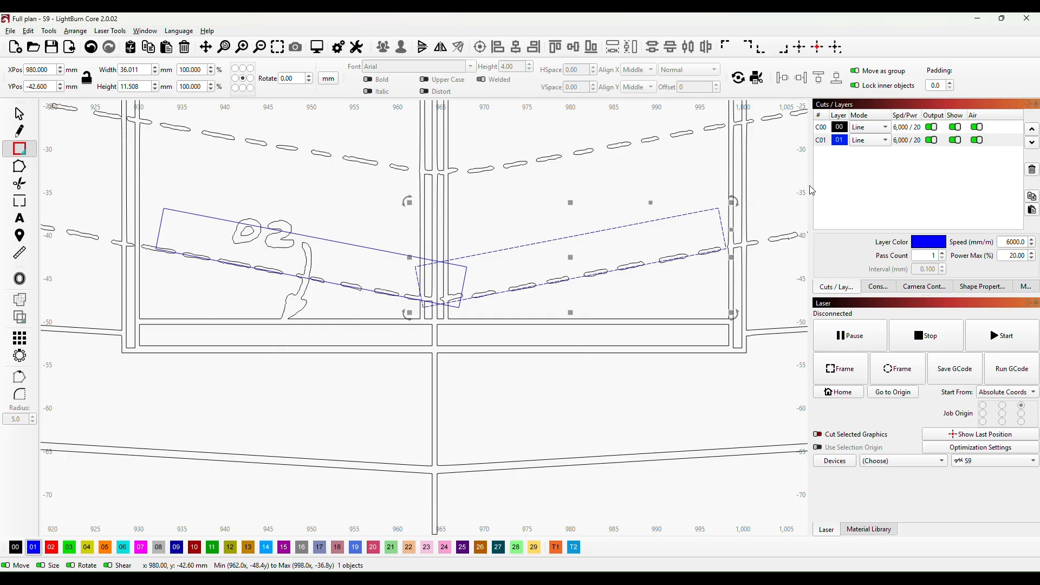
{"action": "key", "text": "Escape"}
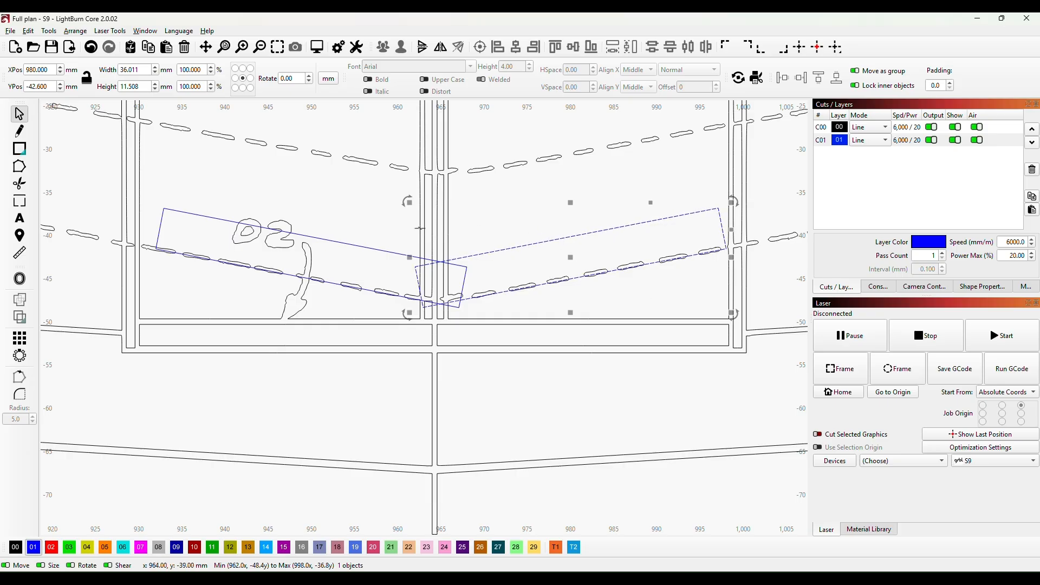
Move both sloped rectangles together off the plan into the clear space below the wing, centred at about X 963, Y -142 mm
{"action": "left_click", "coordinate": [355, 244], "text": "shift"}
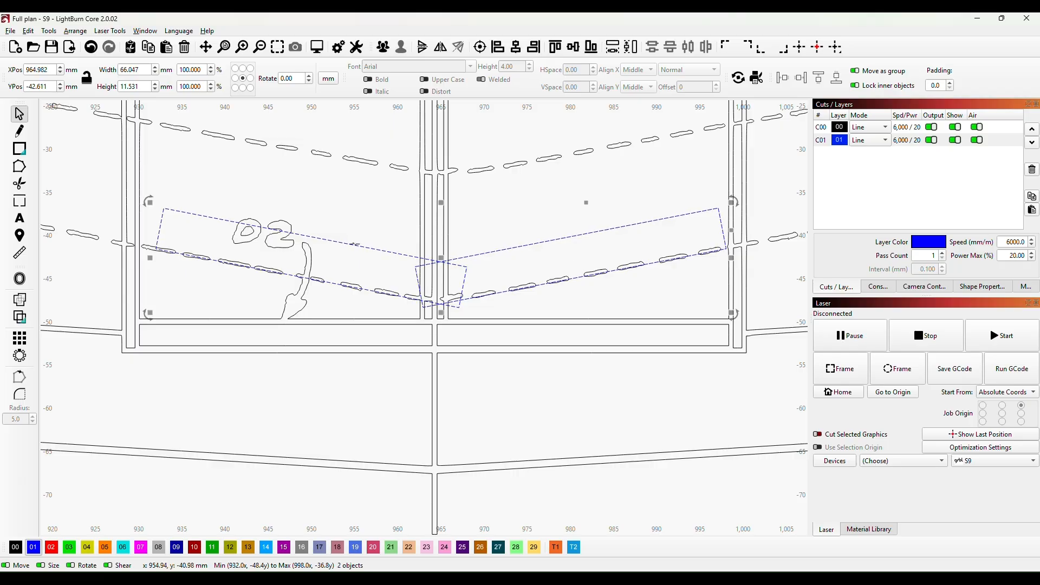
{"action": "scroll", "coordinate": [409, 401], "scroll_direction": "down", "scroll_amount": 8}
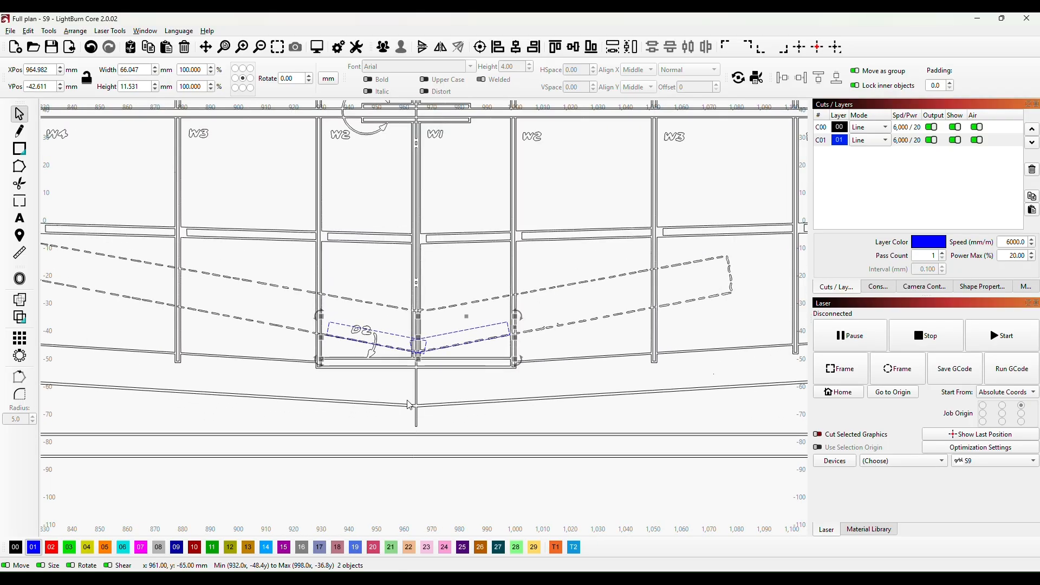
{"action": "scroll", "coordinate": [410, 403], "scroll_direction": "down", "scroll_amount": 3}
{"action": "left_click_drag", "start_coordinate": [437, 404], "coordinate": [454, 253]}
{"action": "mouse_move", "coordinate": [430, 216]}
{"action": "left_mouse_down"}
{"action": "mouse_move", "coordinate": [428, 369]}
{"action": "mouse_move", "coordinate": [428, 360]}
{"action": "left_mouse_up"}
{"action": "scroll", "coordinate": [441, 410], "scroll_direction": "up", "scroll_amount": 4}
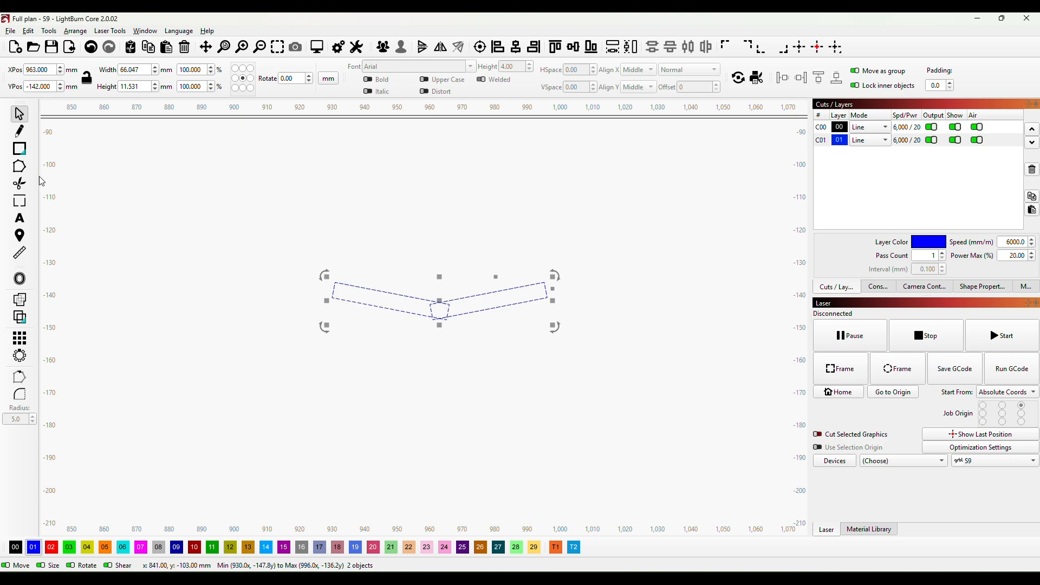
Trim away the overlapping ends where the two rectangles cross, leaving a single V-shaped brace outline
{"action": "left_click", "coordinate": [22, 186]}
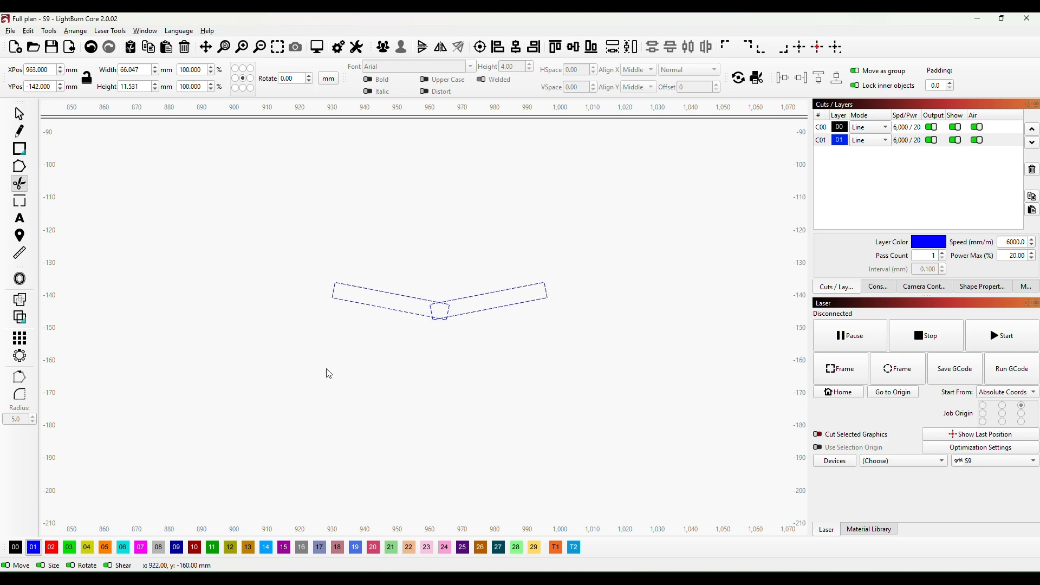
{"action": "left_click", "coordinate": [448, 311]}
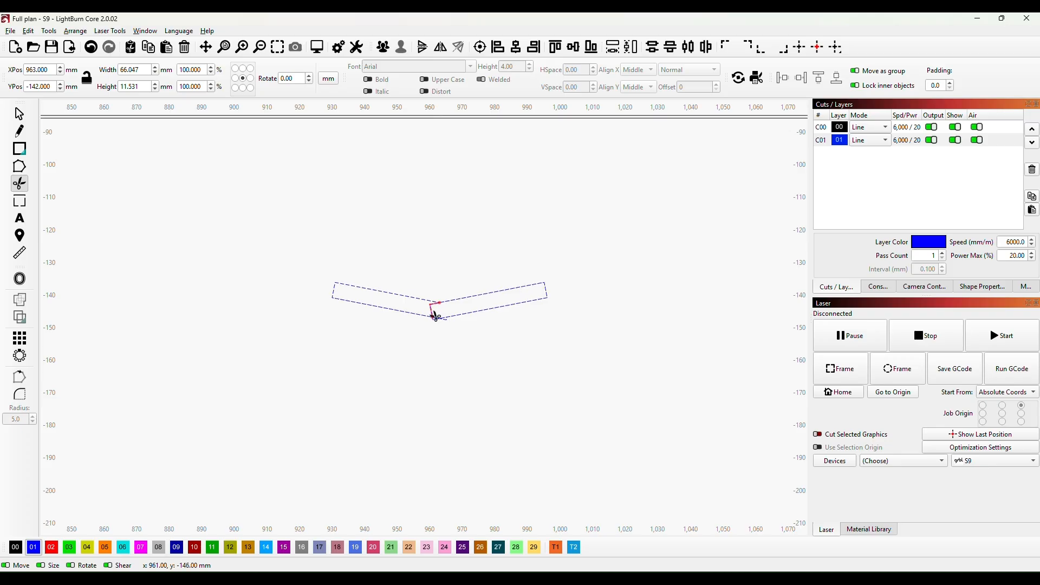
{"action": "left_click", "coordinate": [434, 312]}
{"action": "scroll", "coordinate": [416, 362], "scroll_direction": "up", "scroll_amount": 5}
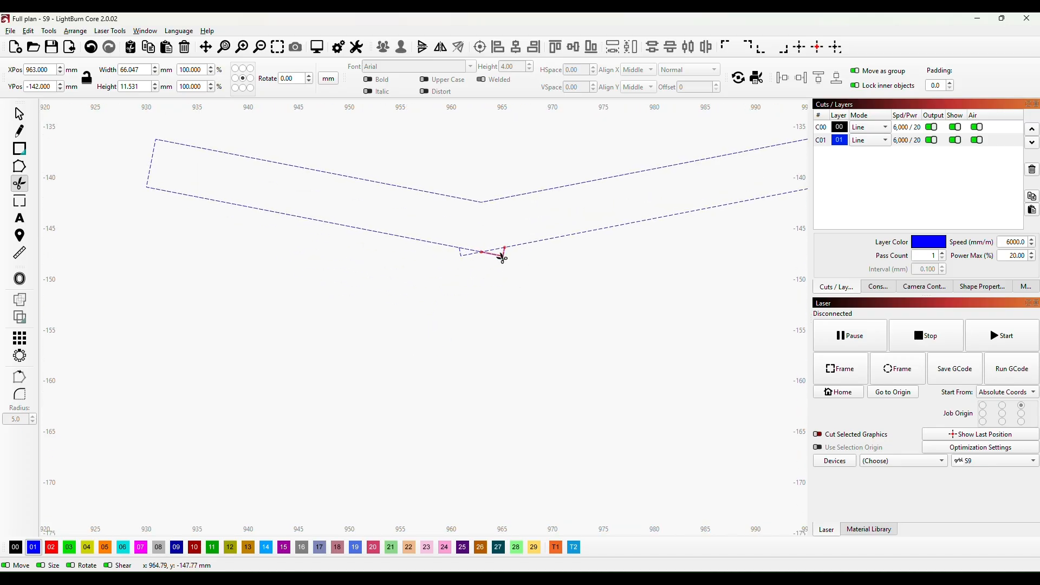
{"action": "left_click", "coordinate": [500, 254]}
{"action": "left_click", "coordinate": [465, 252]}
{"action": "scroll", "coordinate": [570, 314], "scroll_direction": "down", "scroll_amount": 3}
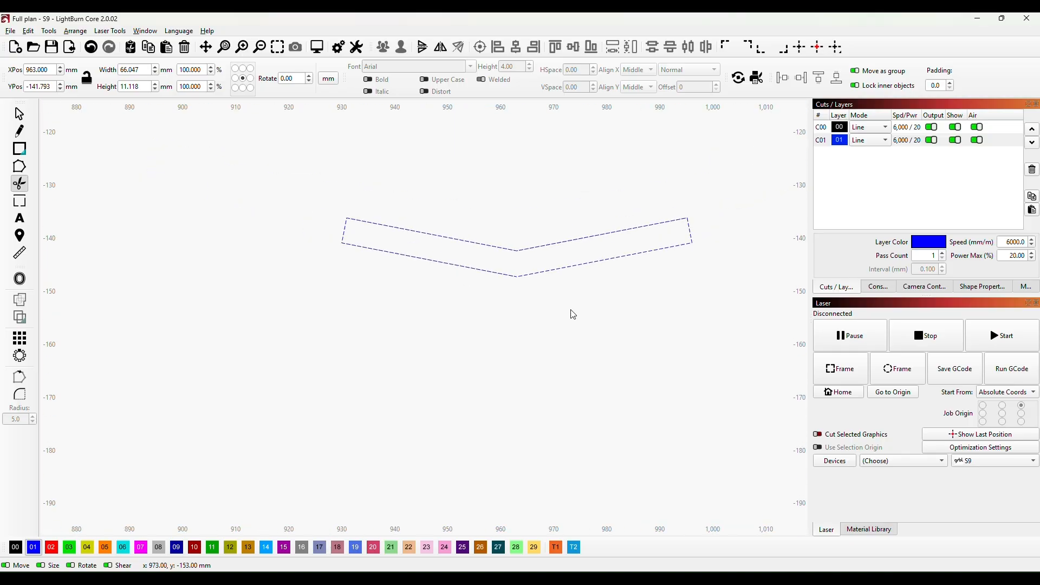
Move the V-shaped brace into the laser work area above the ribs and assign it to black layer 00
{"action": "scroll", "coordinate": [571, 314], "scroll_direction": "down", "scroll_amount": 3}
{"action": "left_click_drag", "start_coordinate": [714, 360], "coordinate": [583, 363]}
{"action": "scroll", "coordinate": [596, 294], "scroll_direction": "down", "scroll_amount": 3}
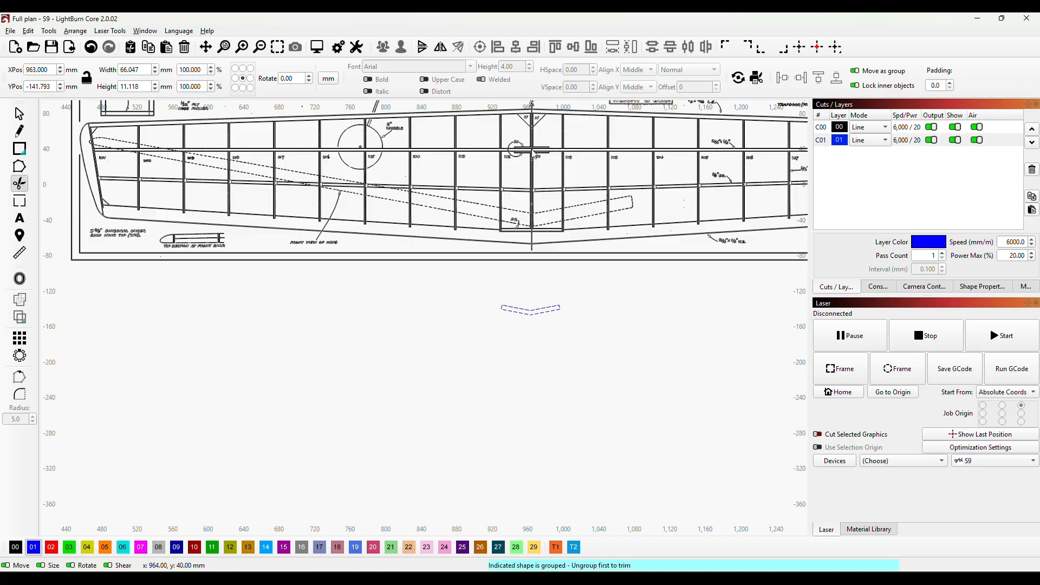
{"action": "scroll", "coordinate": [467, 355], "scroll_direction": "down", "scroll_amount": 1}
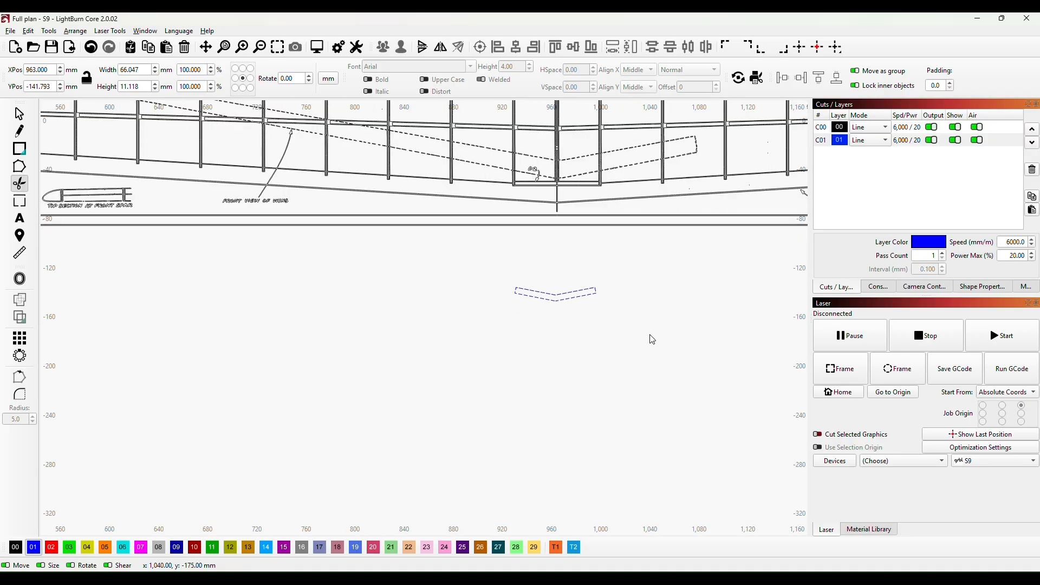
{"action": "scroll", "coordinate": [628, 343], "scroll_direction": "down", "scroll_amount": 2}
{"action": "left_click", "coordinate": [18, 115]}
{"action": "left_click", "coordinate": [627, 400]}
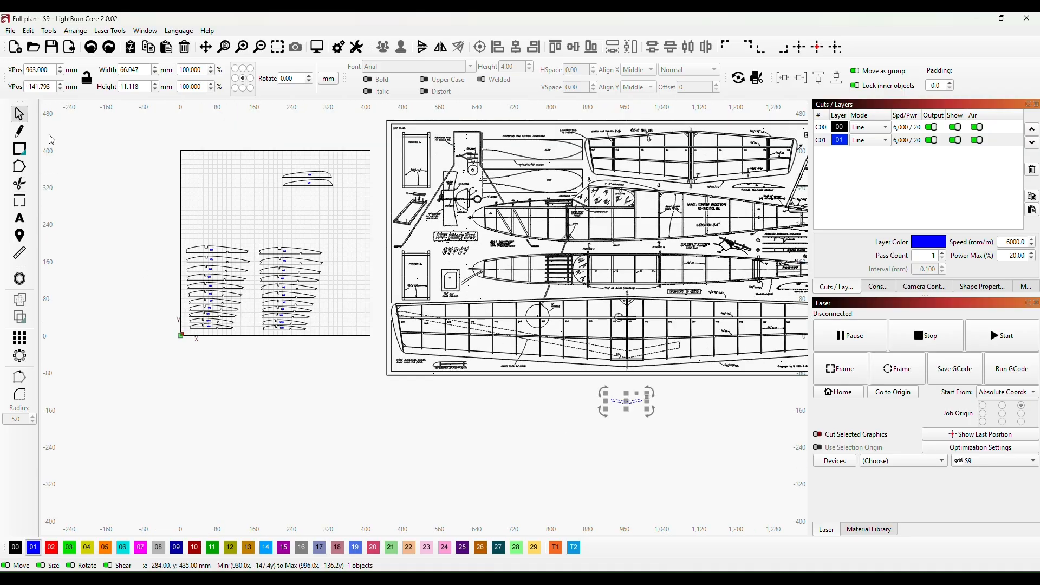
{"action": "left_click_drag", "start_coordinate": [628, 402], "coordinate": [218, 174]}
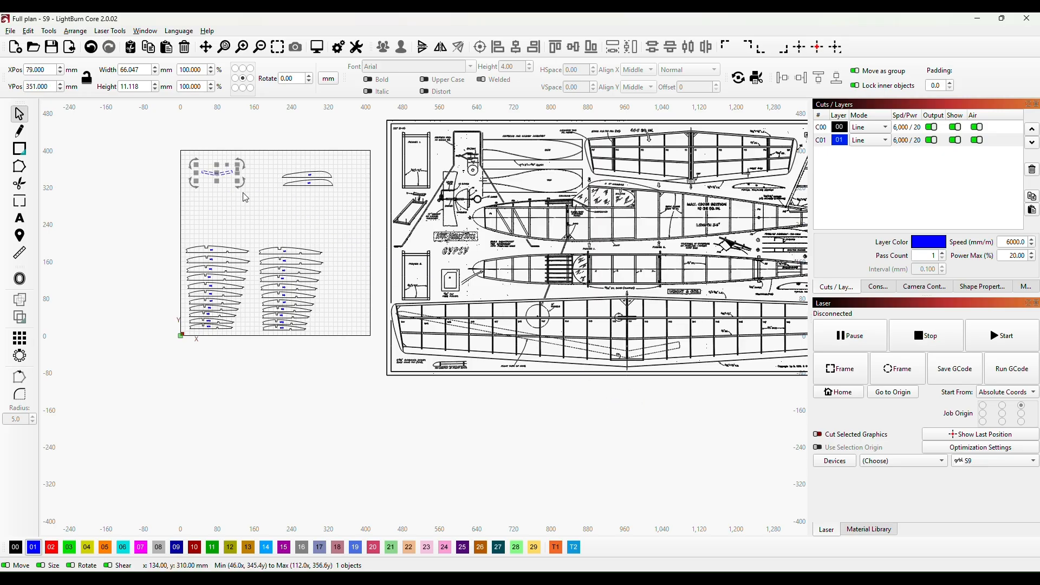
{"action": "left_click", "coordinate": [15, 547]}
{"action": "left_click", "coordinate": [232, 213]}
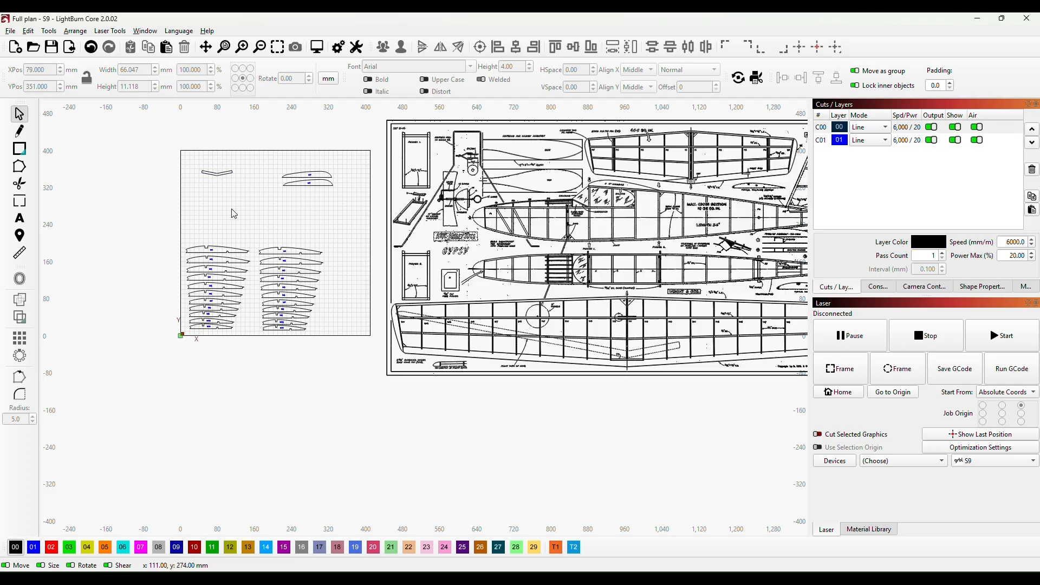
Add the text label D1 and place it just beyond the brace's right-hand end
{"action": "scroll", "coordinate": [239, 215], "scroll_direction": "up", "scroll_amount": 2}
{"action": "scroll", "coordinate": [351, 302], "scroll_direction": "up", "scroll_amount": 2}
{"action": "scroll", "coordinate": [356, 287], "scroll_direction": "up", "scroll_amount": 1}
{"action": "scroll", "coordinate": [348, 281], "scroll_direction": "up", "scroll_amount": 1}
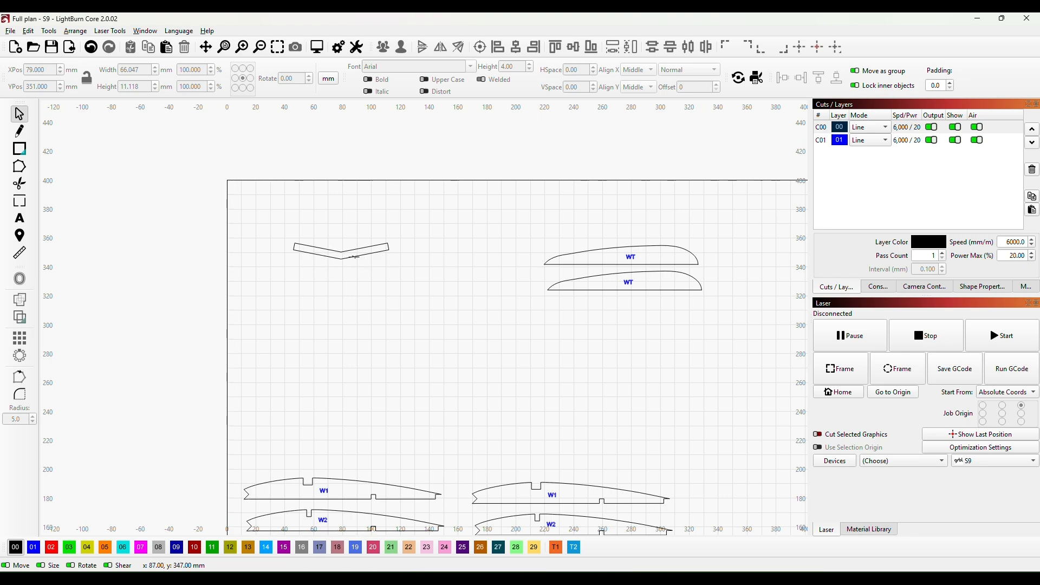
{"action": "scroll", "coordinate": [336, 271], "scroll_direction": "up", "scroll_amount": 1}
{"action": "scroll", "coordinate": [337, 302], "scroll_direction": "up", "scroll_amount": 1}
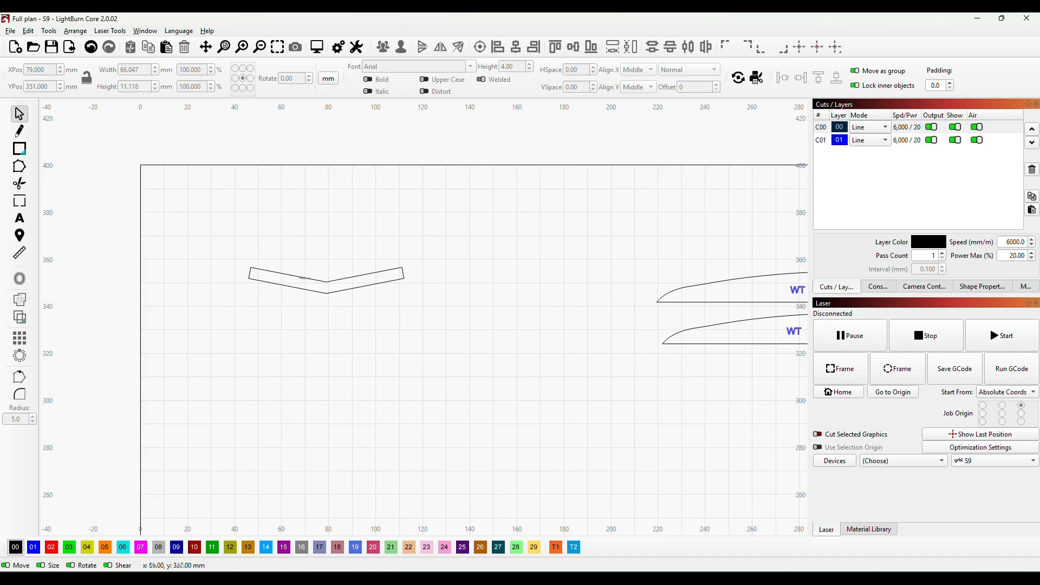
{"action": "left_click", "coordinate": [19, 219]}
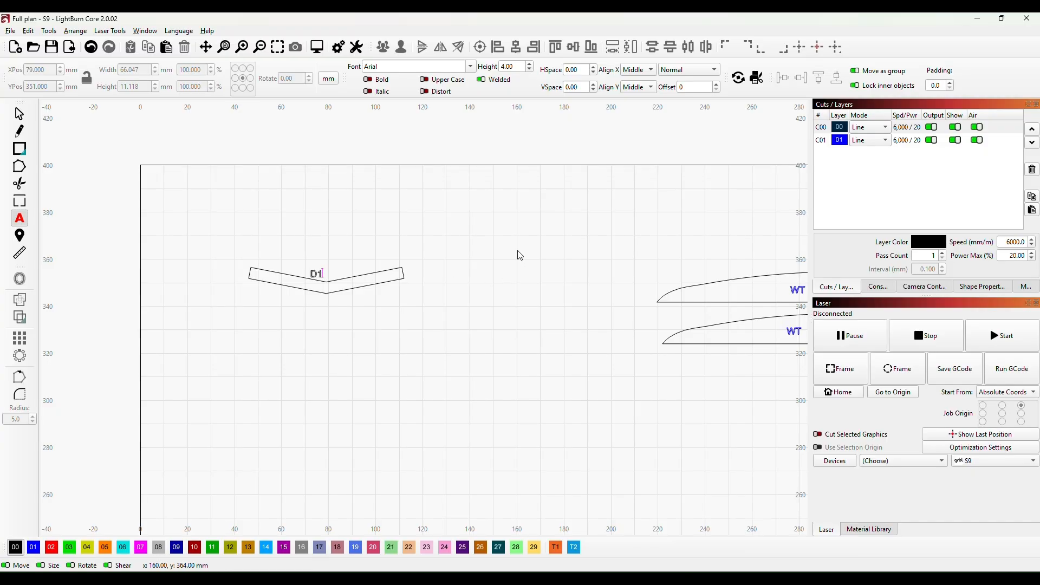
{"action": "left_click", "coordinate": [19, 113]}
{"action": "left_click", "coordinate": [315, 274]}
{"action": "left_click_drag", "start_coordinate": [316, 276], "coordinate": [416, 280]}
{"action": "left_click", "coordinate": [476, 275]}
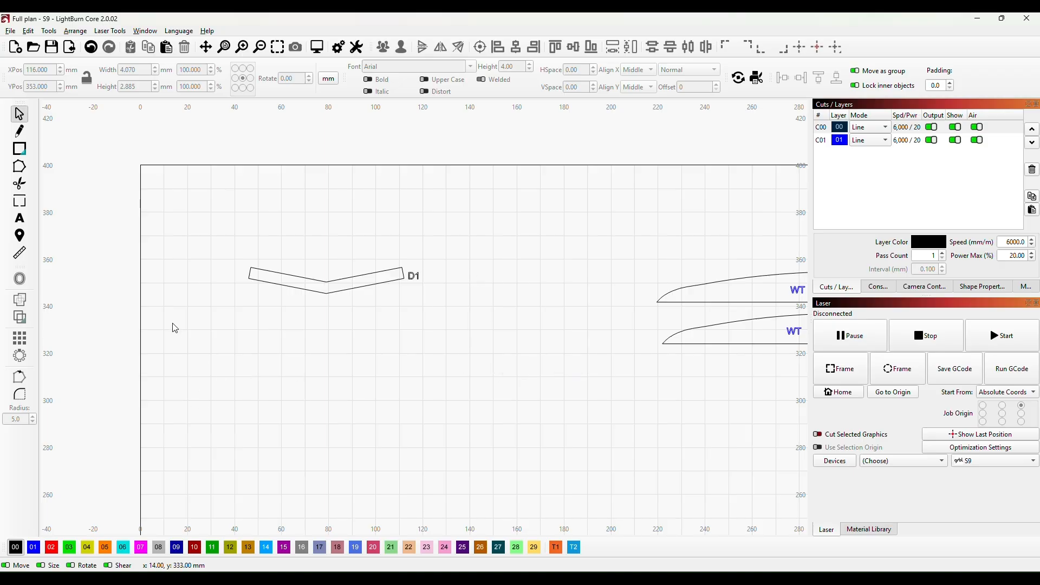
Assign the D1 label to blue layer 01
{"action": "left_click", "coordinate": [411, 276]}
{"action": "left_click", "coordinate": [33, 547]}
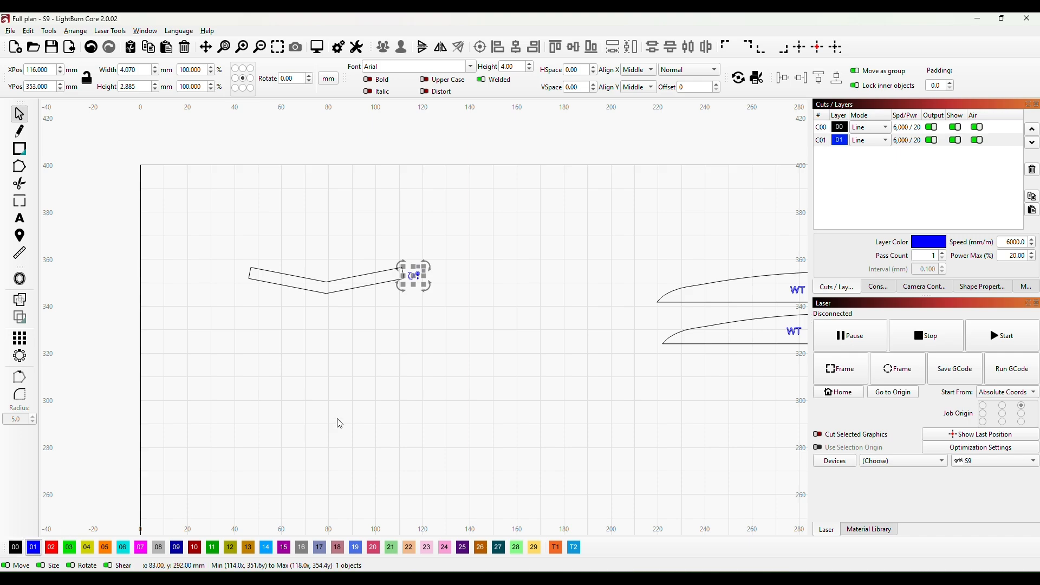
{"action": "left_click", "coordinate": [330, 363]}
Group the brace with its D1 label and place a copy of the group about 8 mm directly below
{"action": "left_click_drag", "start_coordinate": [219, 247], "coordinate": [482, 324]}
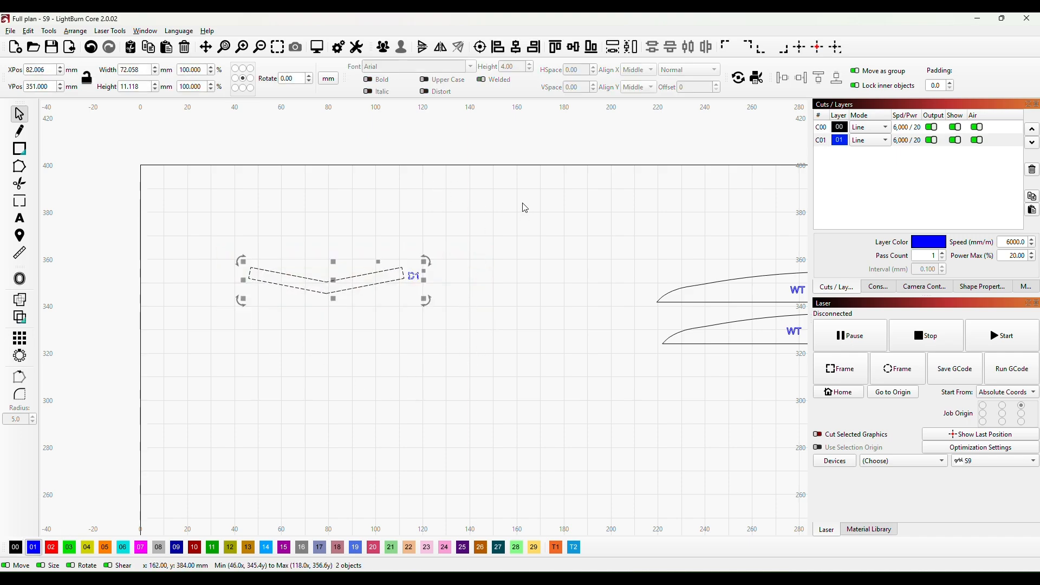
{"action": "right_click", "coordinate": [357, 288]}
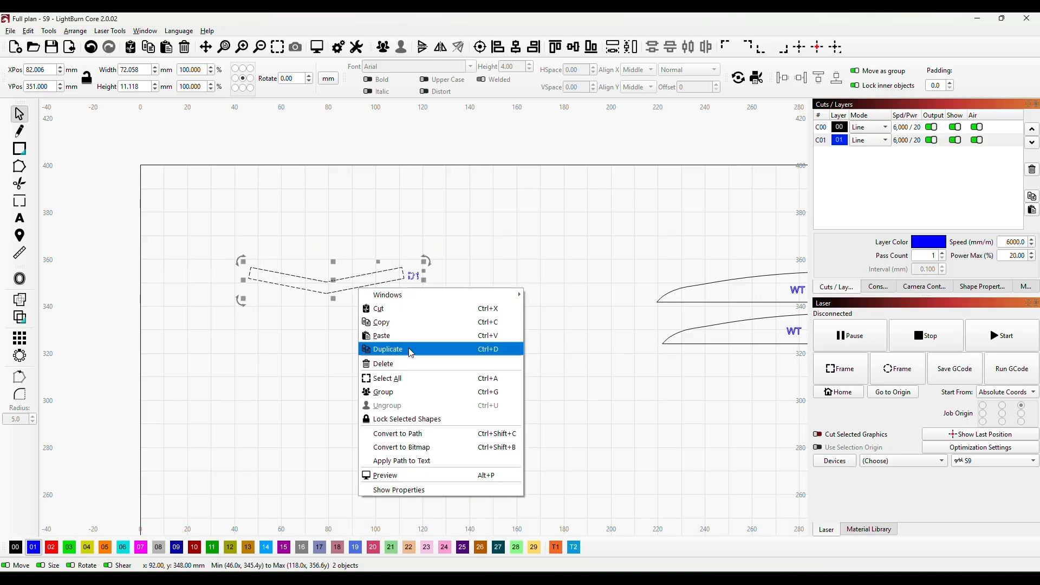
{"action": "left_click", "coordinate": [403, 392]}
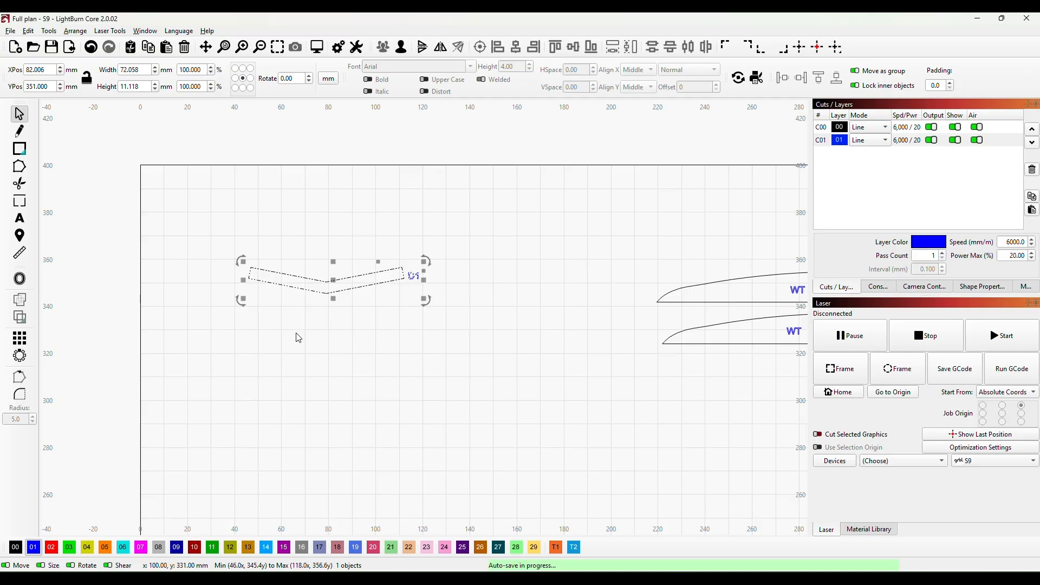
{"action": "key", "text": "ctrl+v"}
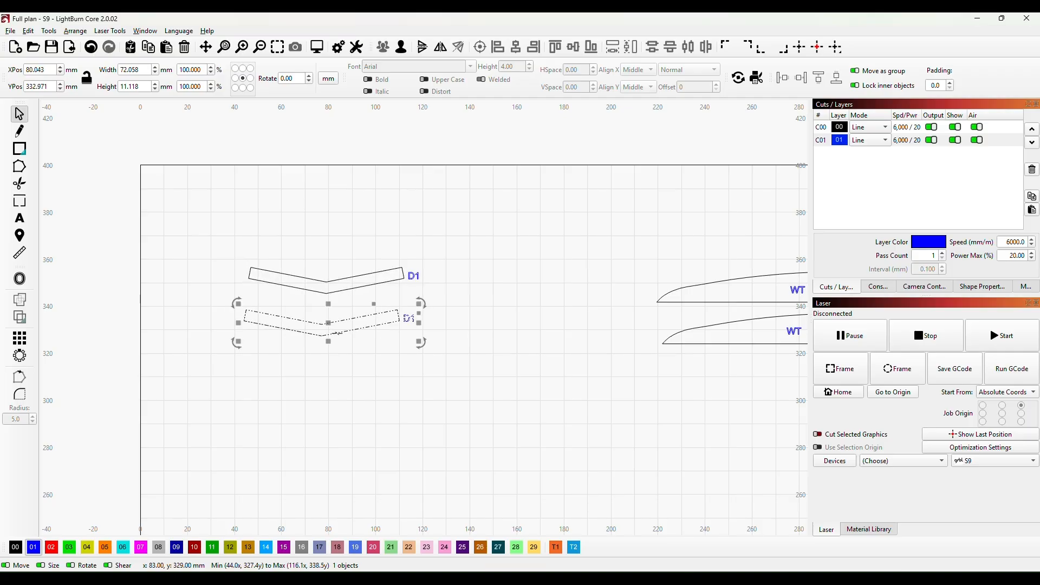
{"action": "left_click_drag", "start_coordinate": [330, 324], "coordinate": [337, 304]}
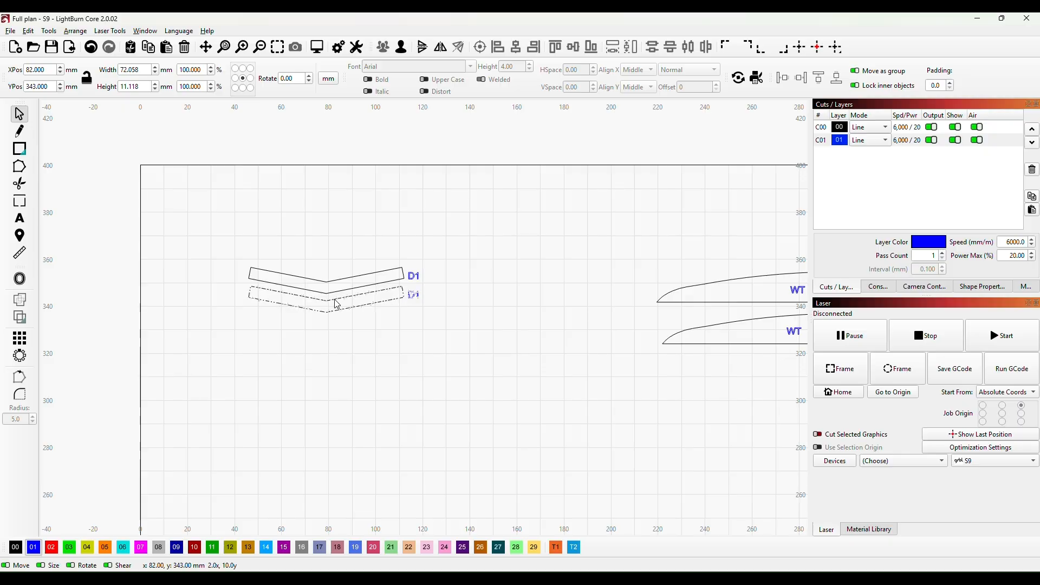
{"action": "left_click", "coordinate": [413, 364]}
Examine the plan's wing centre section around the D1 and D2 braces, and the tailplane drawing
{"action": "scroll", "coordinate": [530, 341], "scroll_direction": "down", "scroll_amount": 4}
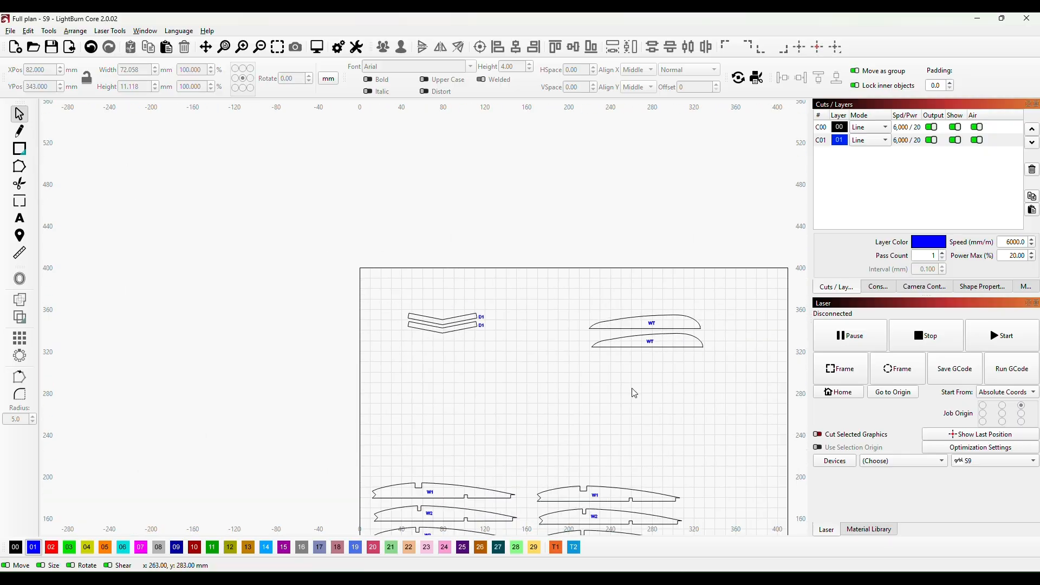
{"action": "scroll", "coordinate": [699, 388], "scroll_direction": "down", "scroll_amount": 1}
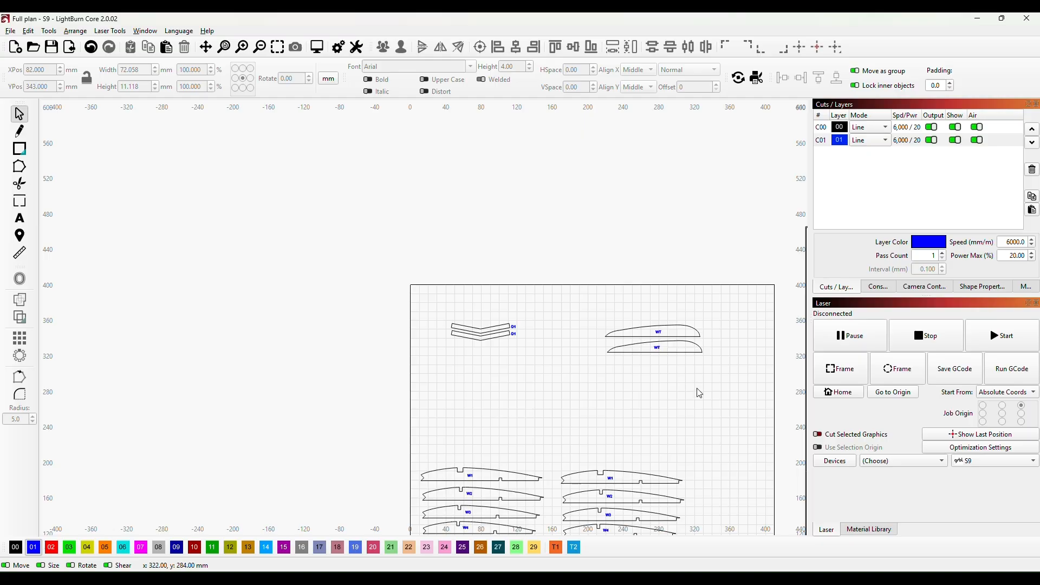
{"action": "mouse_move", "coordinate": [696, 390]}
{"action": "left_mouse_down"}
{"action": "mouse_move", "coordinate": [390, 325]}
{"action": "mouse_move", "coordinate": [357, 336]}
{"action": "left_mouse_up"}
{"action": "left_click_drag", "start_coordinate": [626, 406], "coordinate": [318, 218]}
{"action": "left_click_drag", "start_coordinate": [593, 419], "coordinate": [451, 364]}
{"action": "scroll", "coordinate": [455, 419], "scroll_direction": "up", "scroll_amount": 4}
{"action": "scroll", "coordinate": [458, 423], "scroll_direction": "up", "scroll_amount": 3}
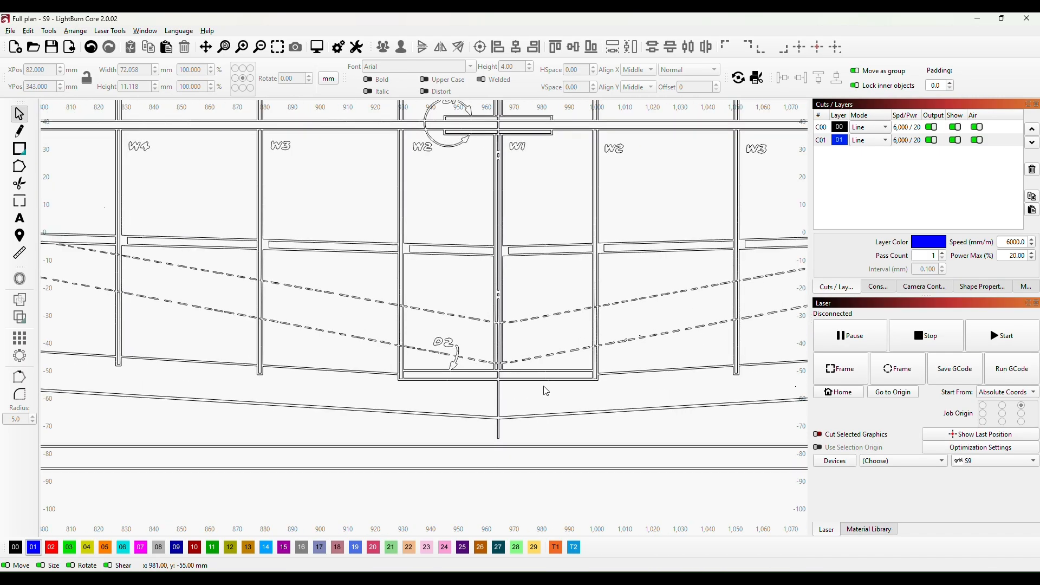
{"action": "scroll", "coordinate": [509, 385], "scroll_direction": "down", "scroll_amount": 4}
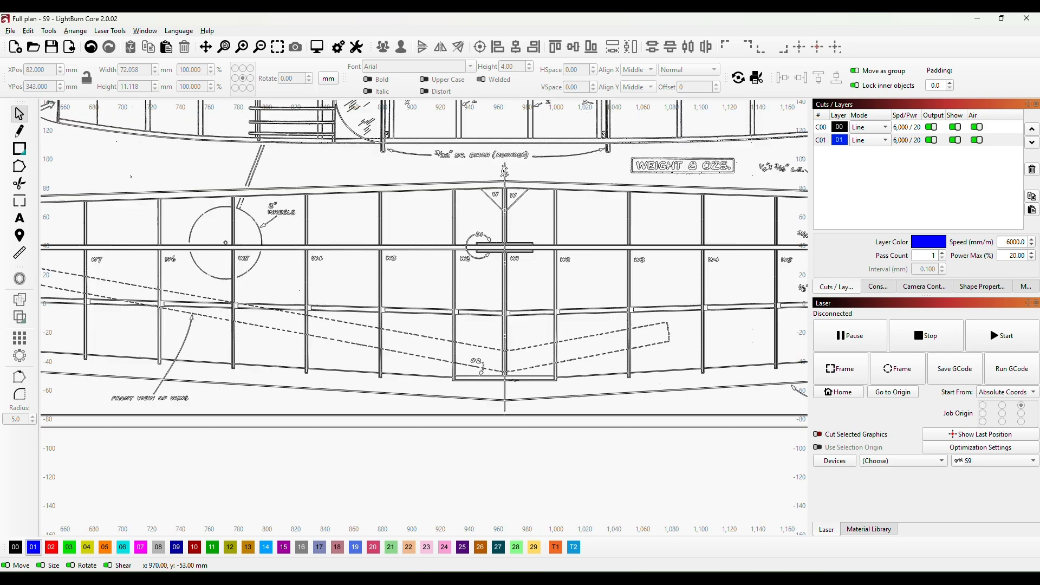
{"action": "left_click_drag", "start_coordinate": [506, 395], "coordinate": [520, 427]}
{"action": "scroll", "coordinate": [520, 427], "scroll_direction": "down", "scroll_amount": 2}
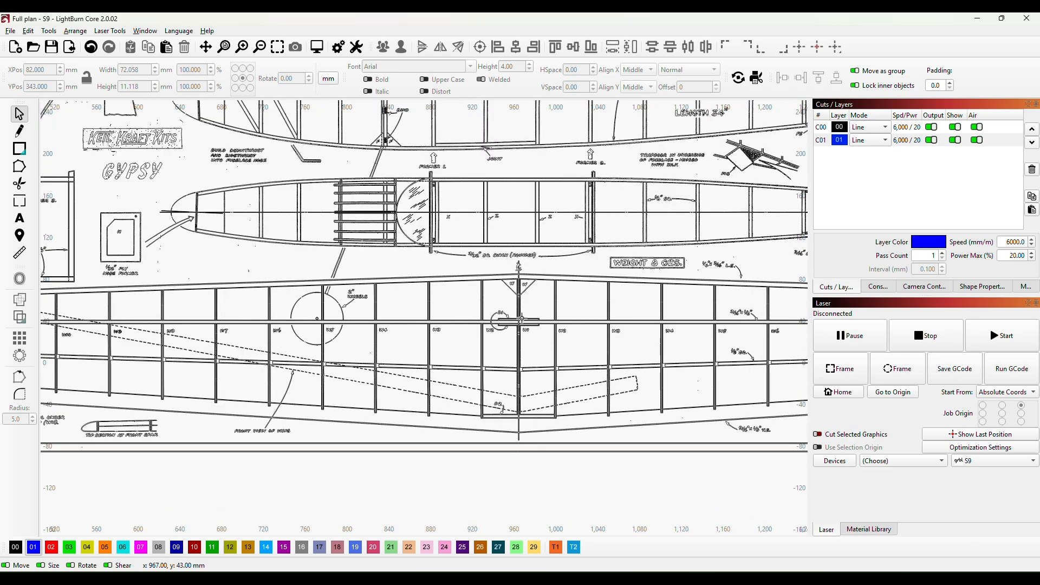
{"action": "scroll", "coordinate": [511, 361], "scroll_direction": "down", "scroll_amount": 1}
{"action": "scroll", "coordinate": [520, 355], "scroll_direction": "down", "scroll_amount": 2}
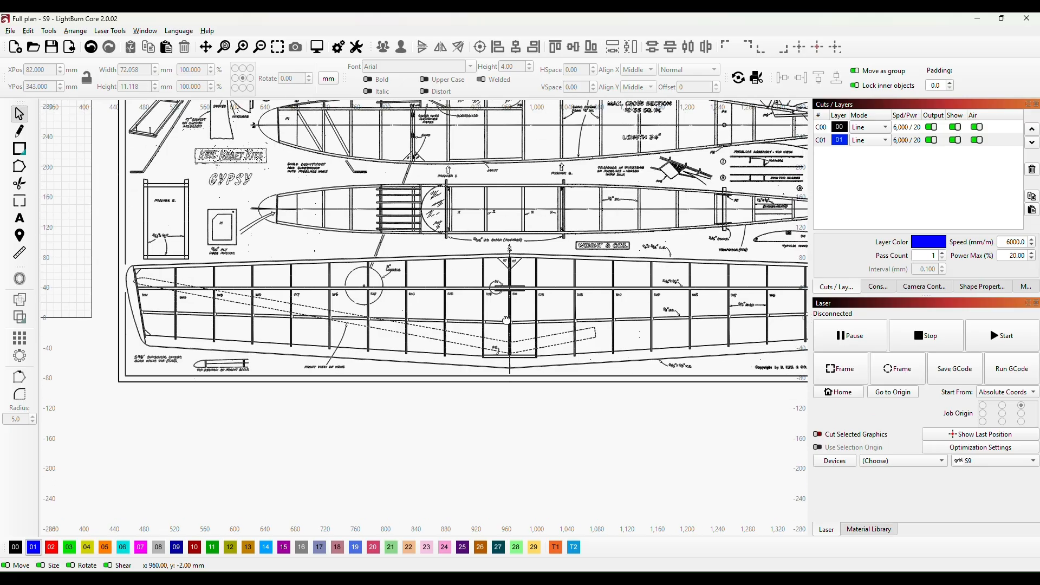
{"action": "scroll", "coordinate": [561, 340], "scroll_direction": "down", "scroll_amount": 1}
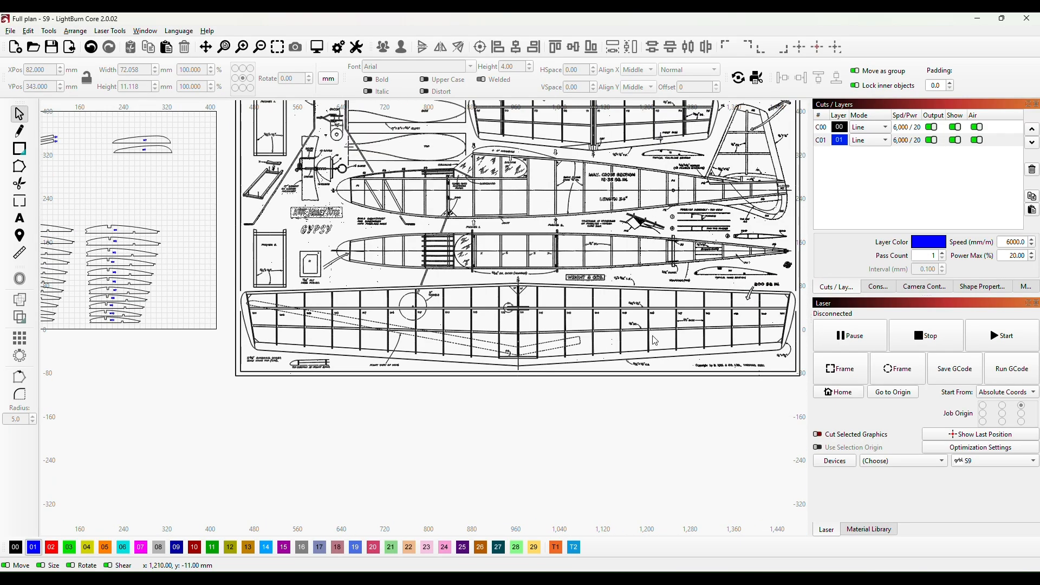
{"action": "left_click_drag", "start_coordinate": [634, 331], "coordinate": [603, 384]}
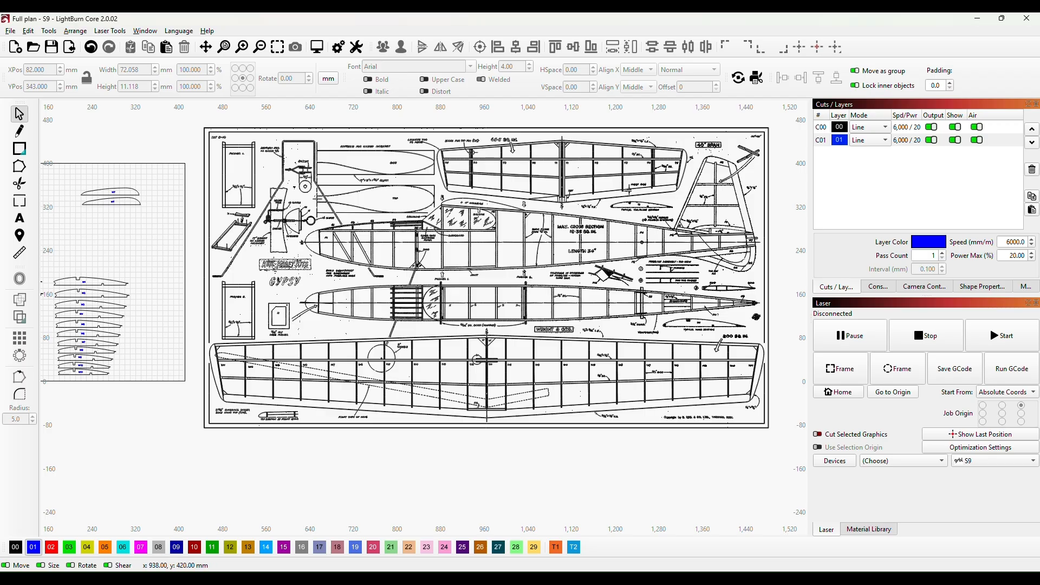
{"action": "scroll", "coordinate": [566, 226], "scroll_direction": "up", "scroll_amount": 3}
{"action": "left_click_drag", "start_coordinate": [570, 218], "coordinate": [485, 383]}
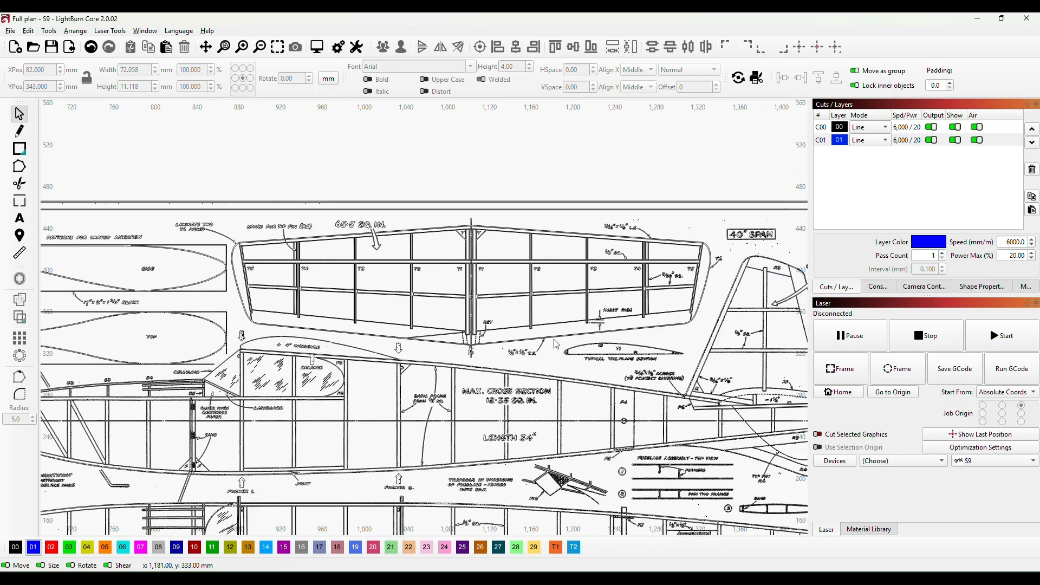